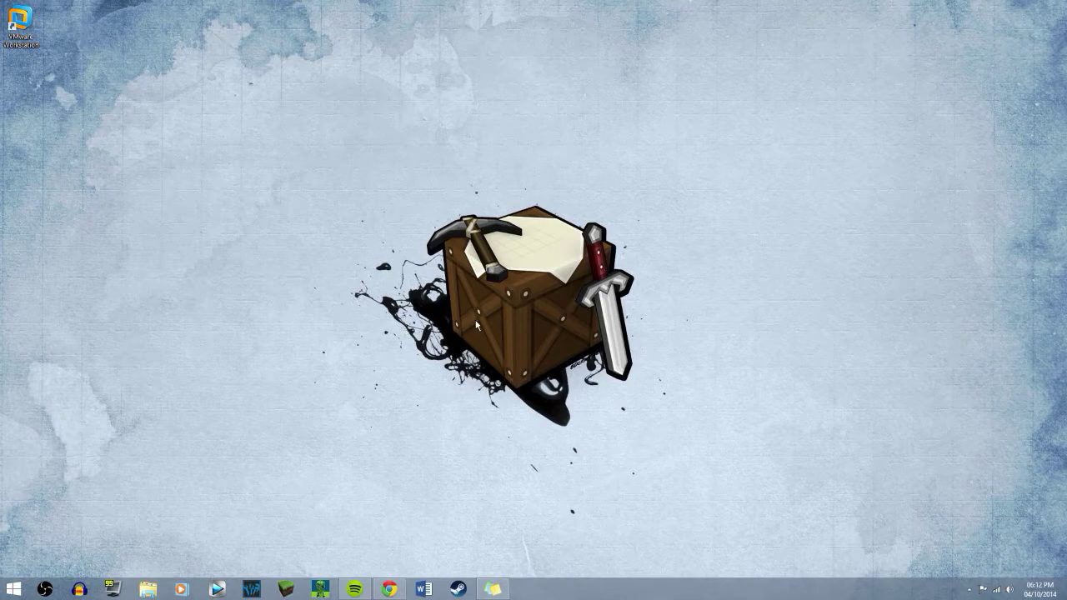
Step: Bring up Chrome and look over the VMware download page's title and breadcrumb trail
{"action": "left_click", "coordinate": [390, 589]}
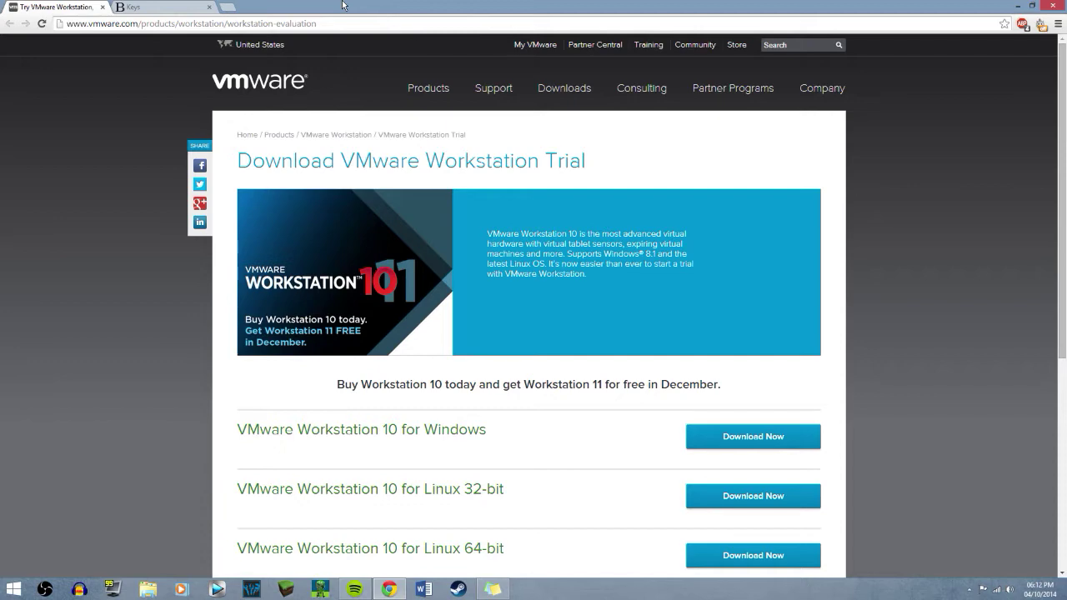
{"action": "scroll", "coordinate": [584, 292], "scroll_direction": "down", "scroll_amount": 4}
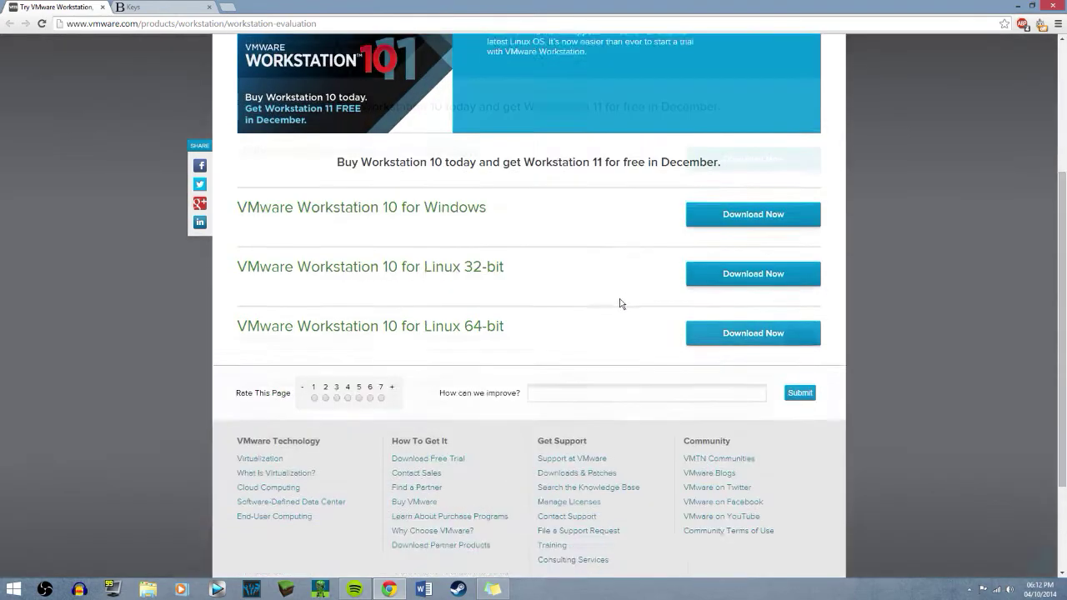
{"action": "scroll", "coordinate": [598, 309], "scroll_direction": "up", "scroll_amount": 3}
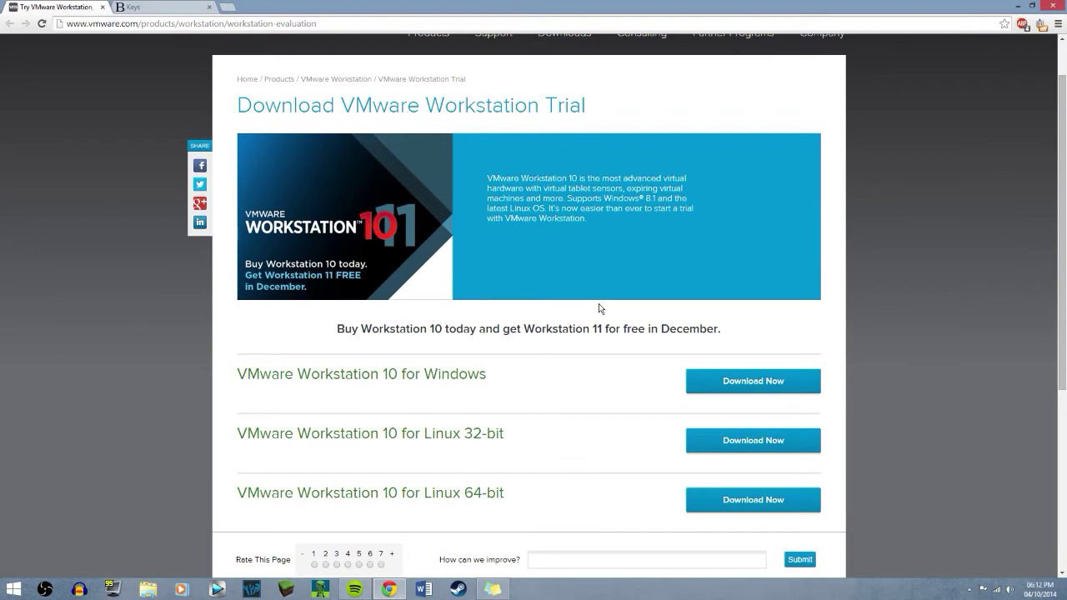
{"action": "scroll", "coordinate": [599, 308], "scroll_direction": "down", "scroll_amount": 2}
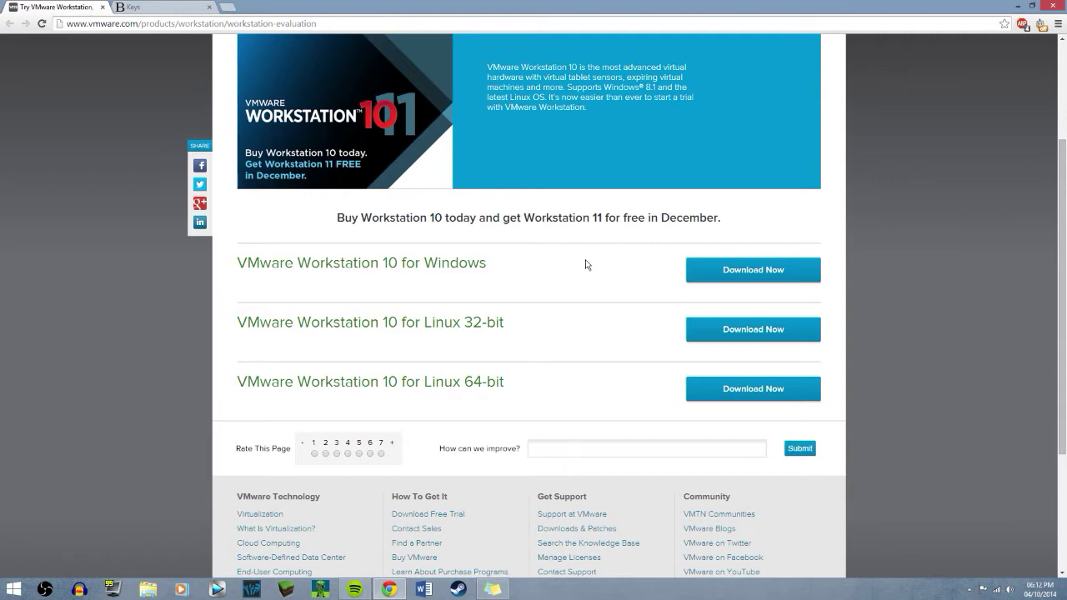
{"action": "scroll", "coordinate": [562, 287], "scroll_direction": "up", "scroll_amount": 2}
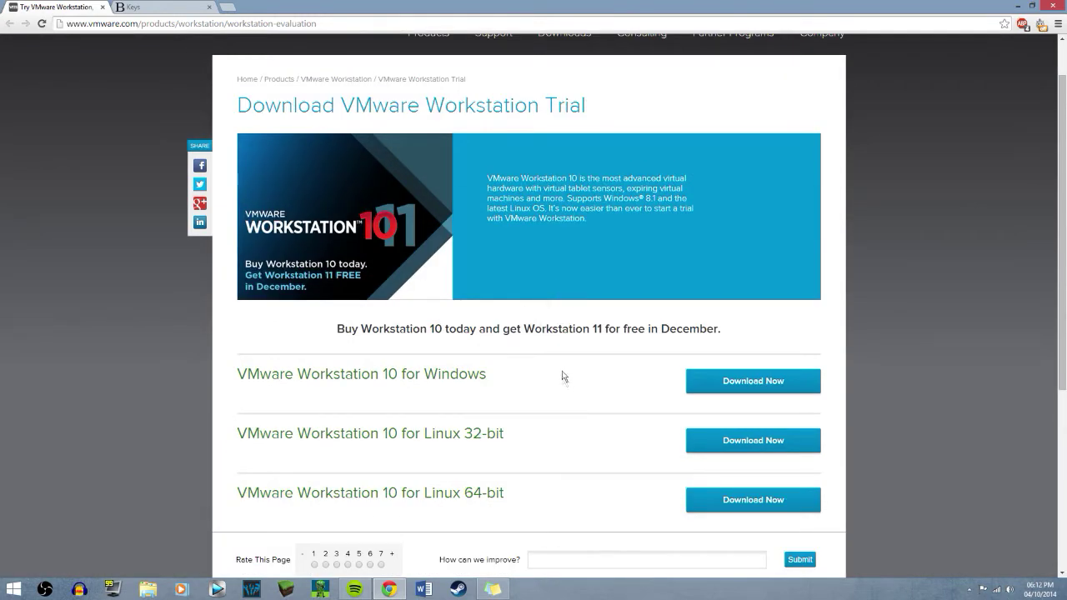
{"action": "left_click_drag", "start_coordinate": [357, 107], "coordinate": [647, 90]}
{"action": "left_click", "coordinate": [454, 5]}
{"action": "left_click_drag", "start_coordinate": [454, 5], "coordinate": [500, 2]}
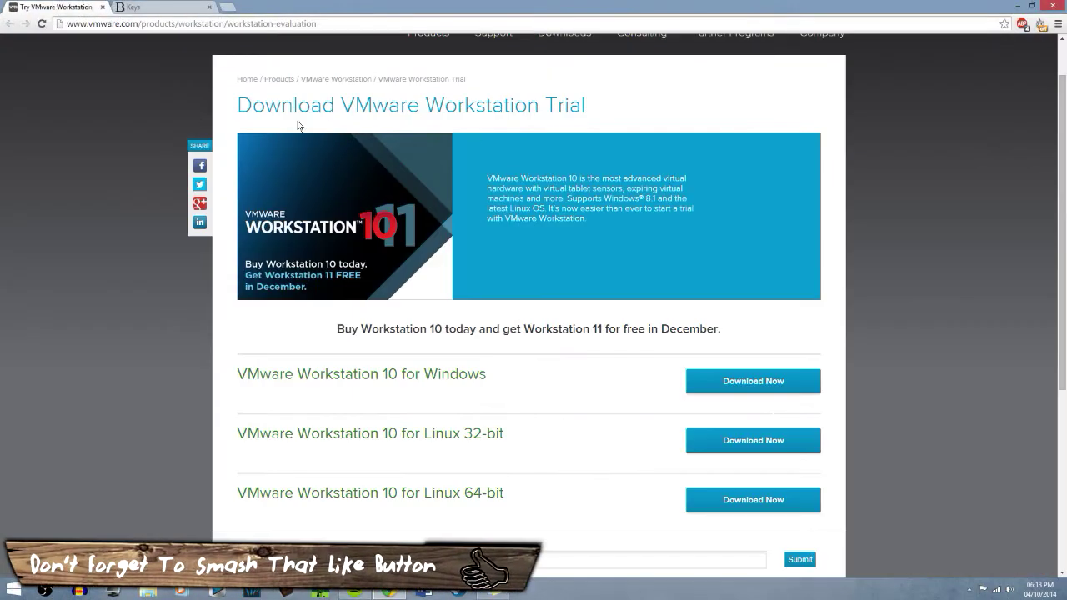
{"action": "left_click_drag", "start_coordinate": [237, 80], "coordinate": [581, 78]}
{"action": "left_click", "coordinate": [582, 87]}
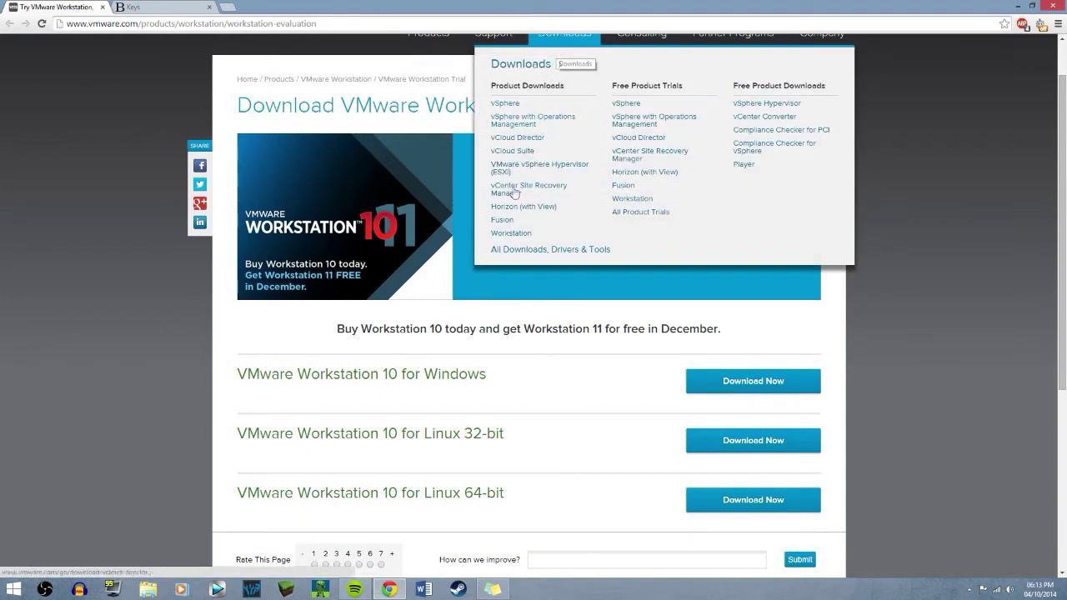
{"action": "scroll", "coordinate": [450, 350], "scroll_direction": "up", "scroll_amount": 1}
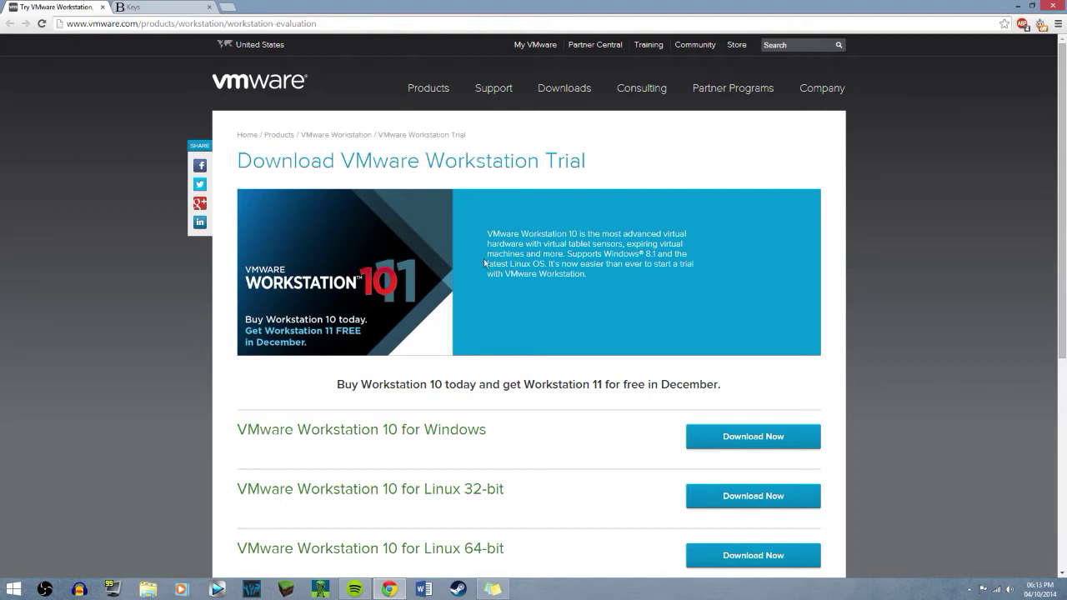
Step: Check the Workstation 10 for Windows heading, launch VMware Workstation, then switch to Chrome's Keys page
{"action": "left_click_drag", "start_coordinate": [237, 430], "coordinate": [494, 434]}
{"action": "left_click", "coordinate": [278, 447]}
{"action": "left_click_drag", "start_coordinate": [258, 430], "coordinate": [415, 430]}
{"action": "left_click", "coordinate": [345, 431]}
{"action": "scroll", "coordinate": [615, 379], "scroll_direction": "down", "scroll_amount": 2}
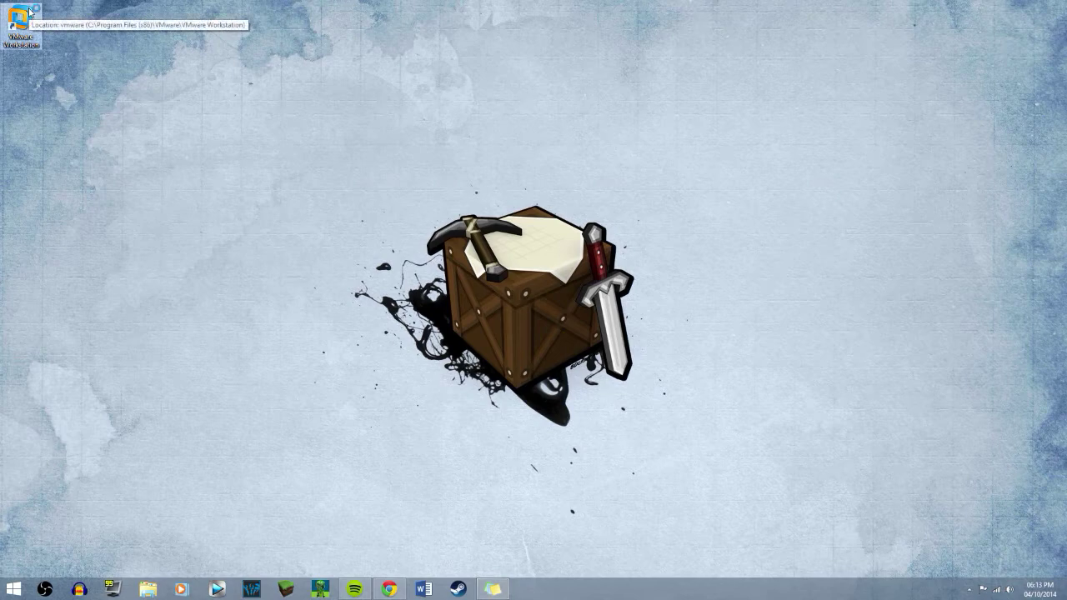
{"action": "double_click", "coordinate": [21, 17]}
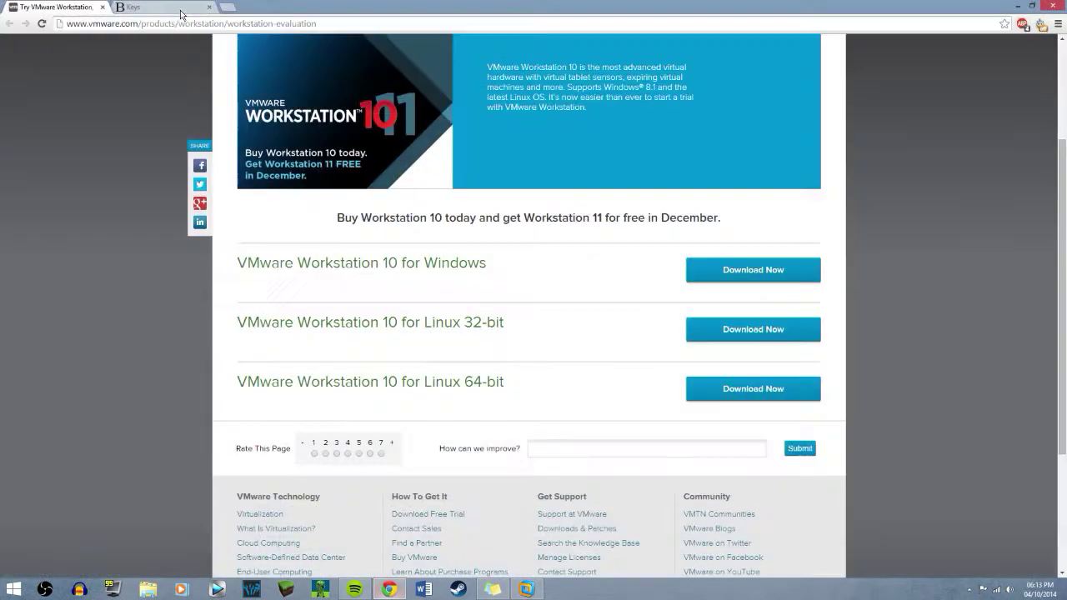
{"action": "left_click", "coordinate": [163, 8]}
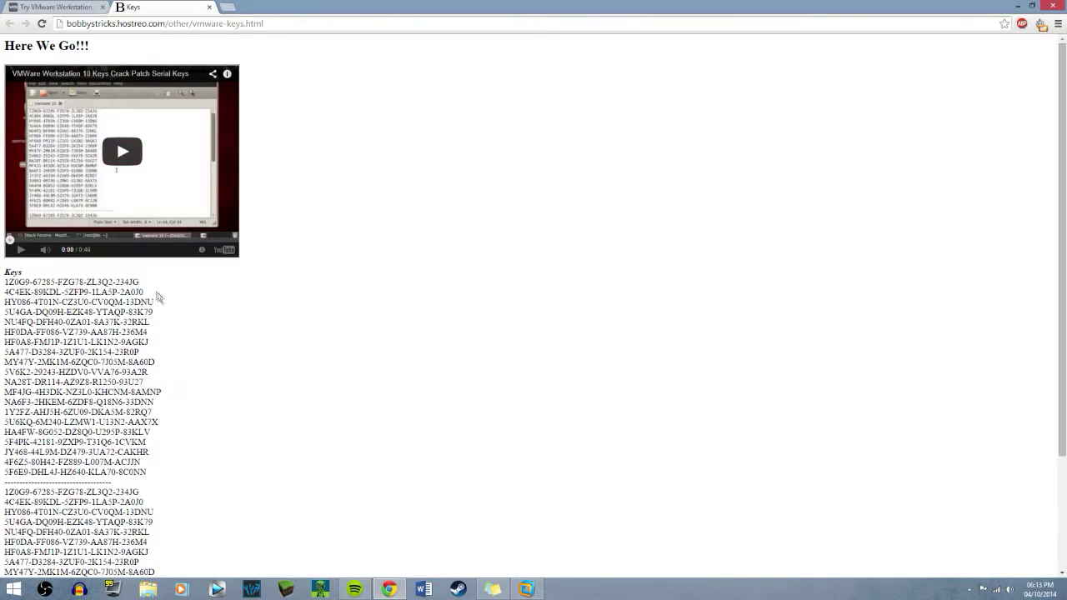
Step: Look over the listed Workstation 10 licence keys, then minimize Chrome to reveal Workstation's Home screen
{"action": "left_click_drag", "start_coordinate": [142, 282], "coordinate": [184, 492]}
{"action": "left_click", "coordinate": [184, 493]}
{"action": "left_click_drag", "start_coordinate": [5, 282], "coordinate": [192, 582]}
{"action": "left_click", "coordinate": [233, 471]}
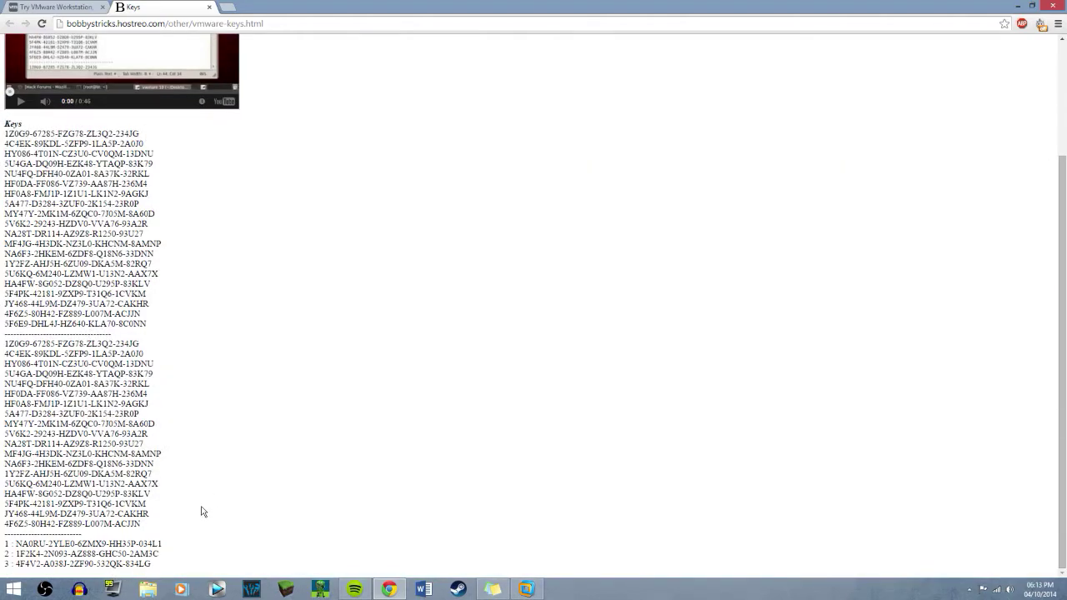
{"action": "scroll", "coordinate": [200, 525], "scroll_direction": "up", "scroll_amount": 2}
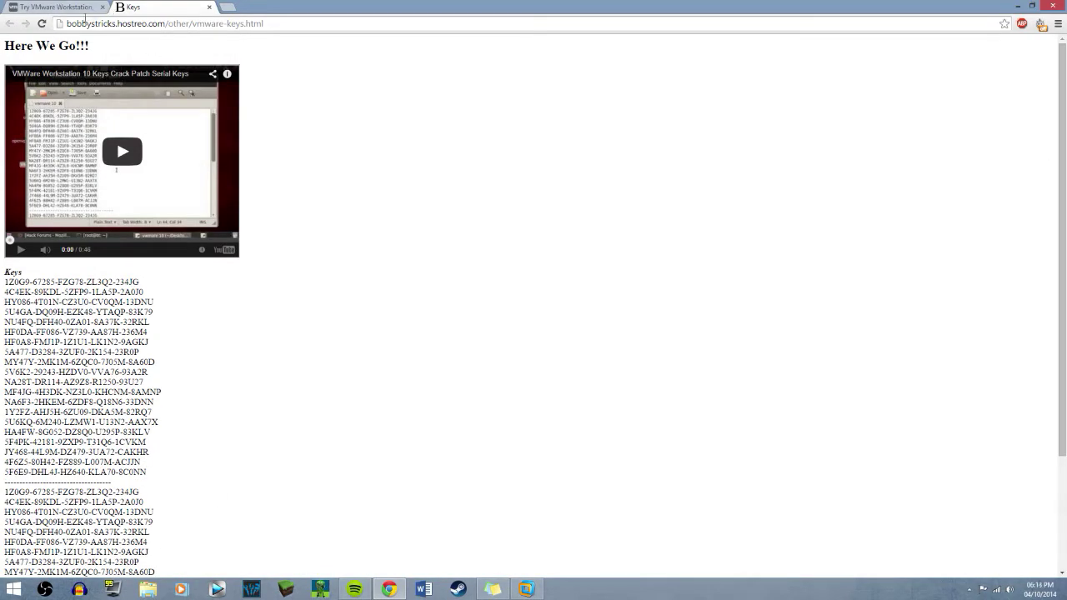
{"action": "left_click", "coordinate": [151, 23]}
{"action": "left_click", "coordinate": [283, 63]}
{"action": "left_click_drag", "start_coordinate": [102, 277], "coordinate": [354, 384]}
{"action": "left_click", "coordinate": [354, 385]}
{"action": "left_click", "coordinate": [1018, 6]}
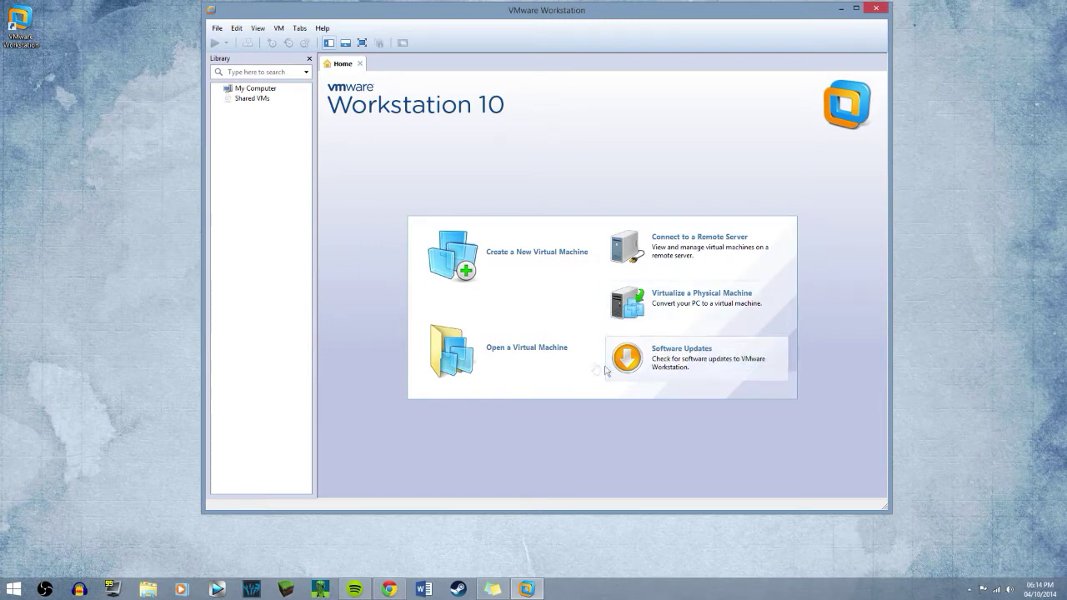
Step: Start a typical new virtual machine wizard and check the available physical disc drives
{"action": "left_click", "coordinate": [567, 274]}
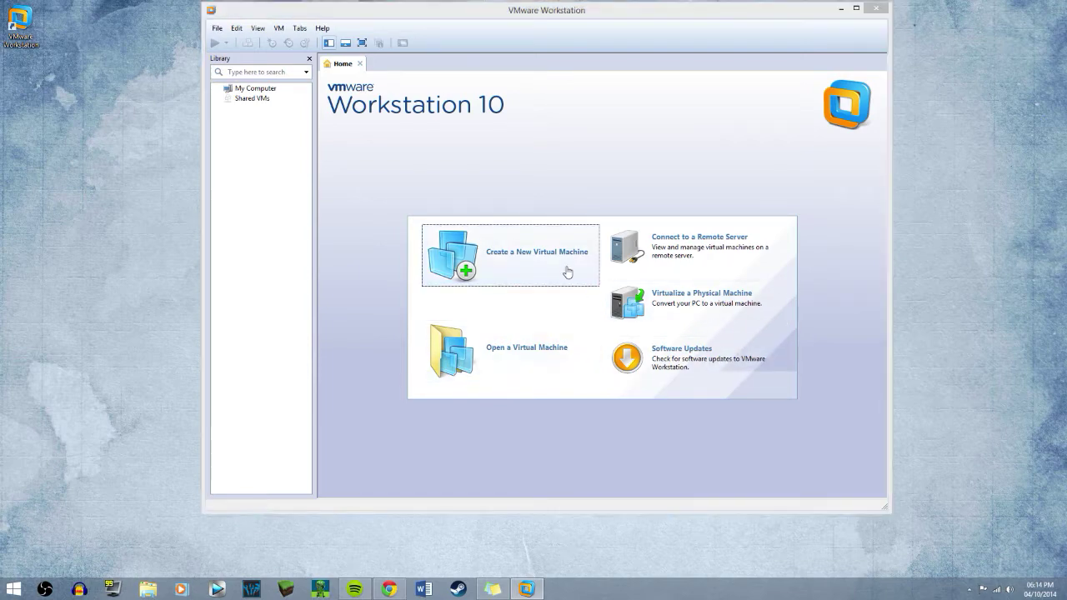
{"action": "left_click_drag", "start_coordinate": [567, 160], "coordinate": [543, 123]}
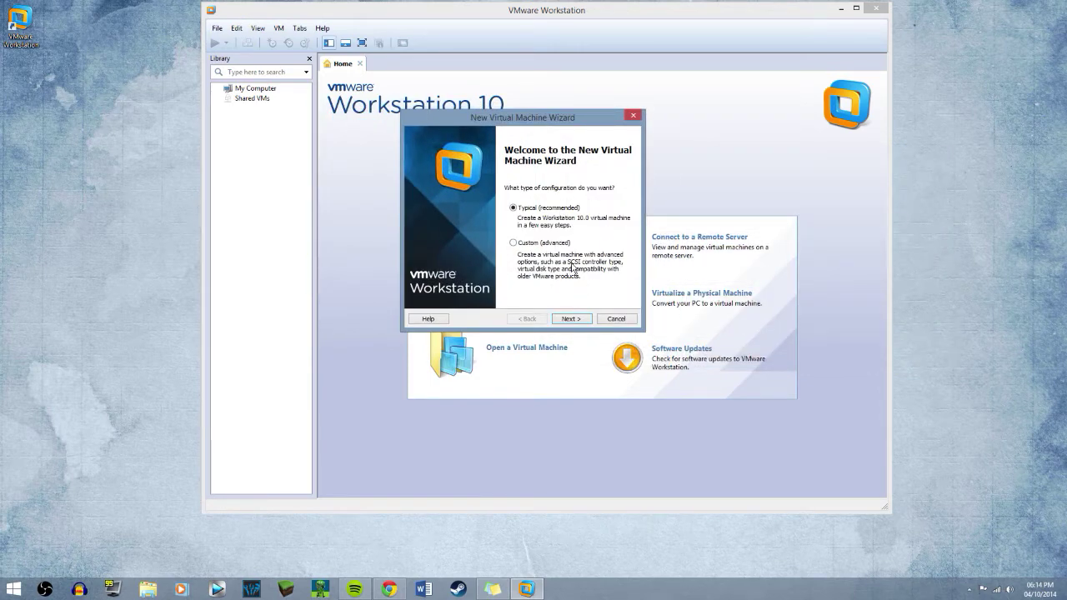
{"action": "left_click", "coordinate": [575, 319]}
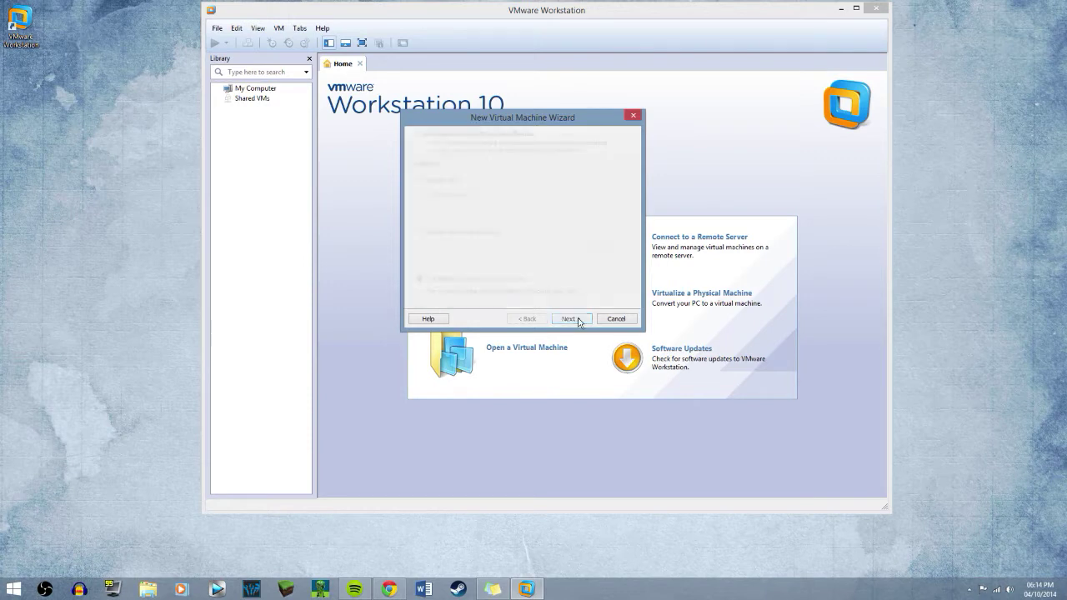
{"action": "left_click", "coordinate": [455, 181]}
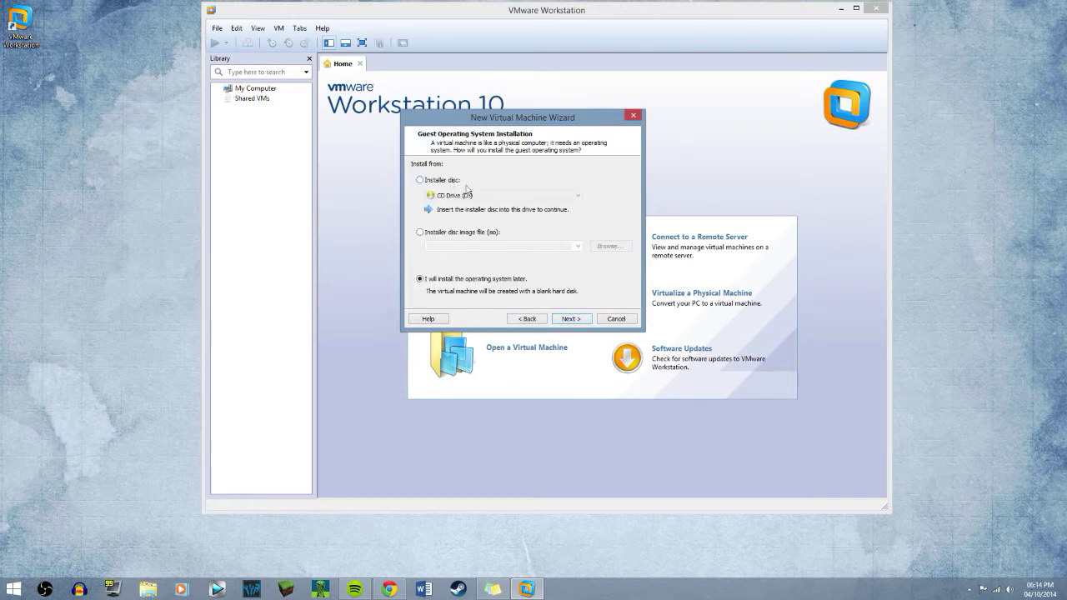
{"action": "left_click", "coordinate": [575, 196]}
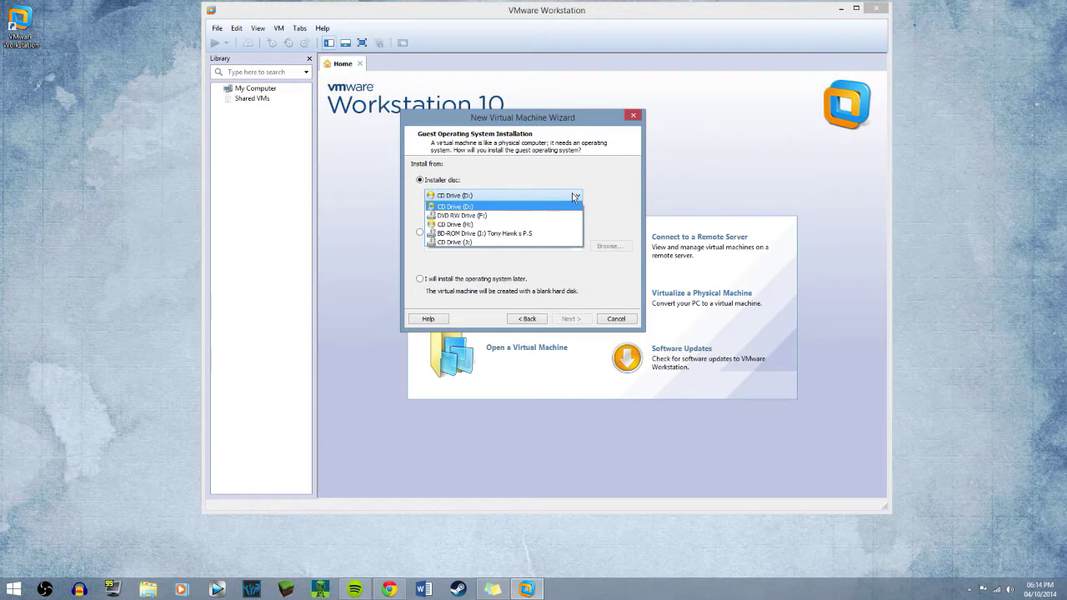
{"action": "left_click", "coordinate": [572, 195]}
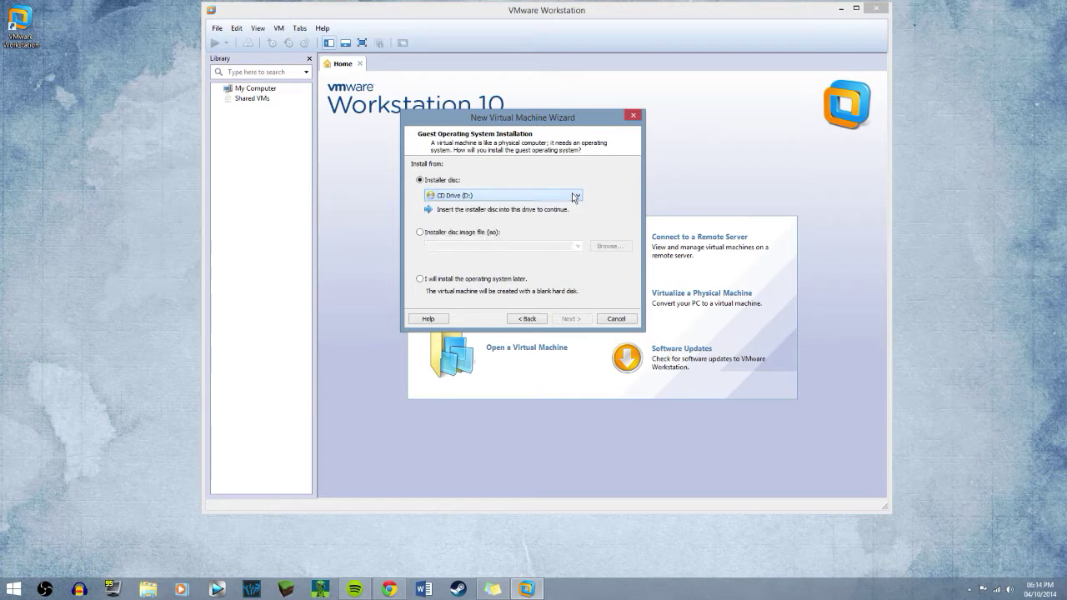
Step: Use the WindowsTechnicalPreview-x64-EN-US ISO as the installer disc image and continue
{"action": "left_click", "coordinate": [489, 234]}
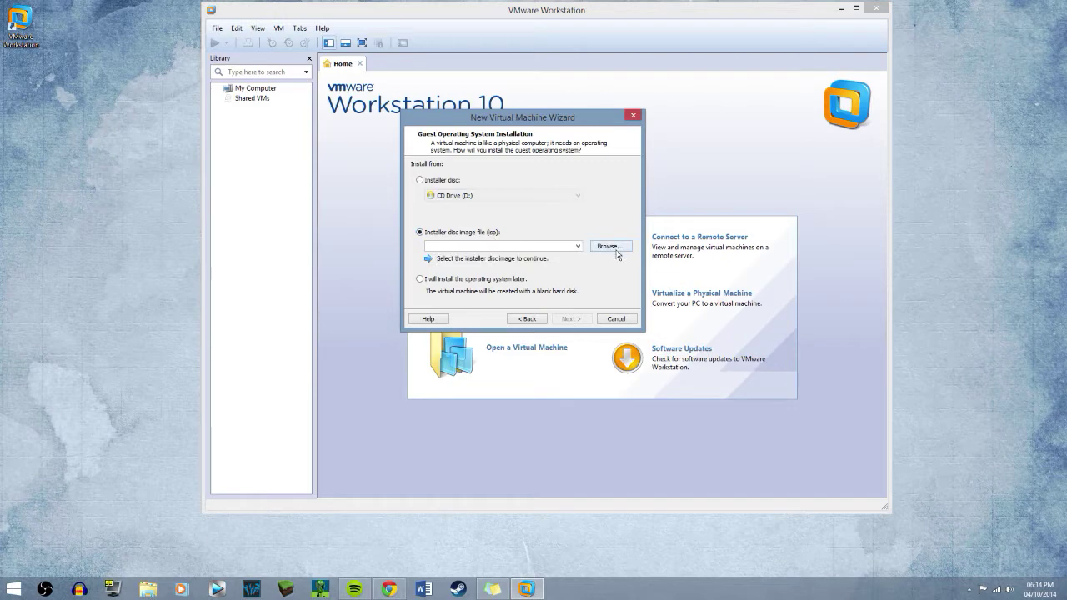
{"action": "left_click", "coordinate": [616, 249]}
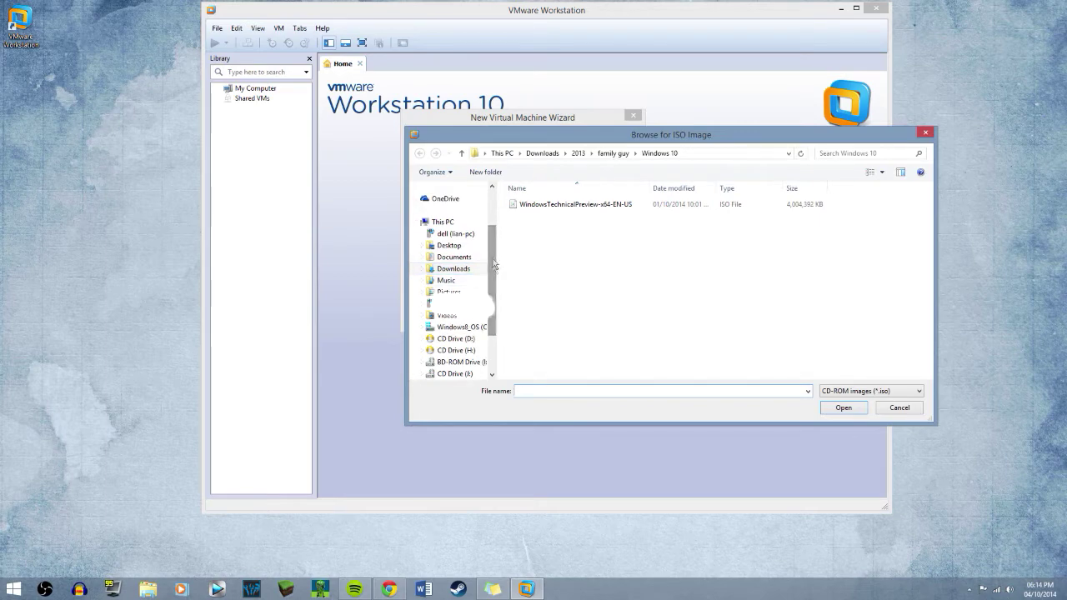
{"action": "left_click", "coordinate": [574, 205]}
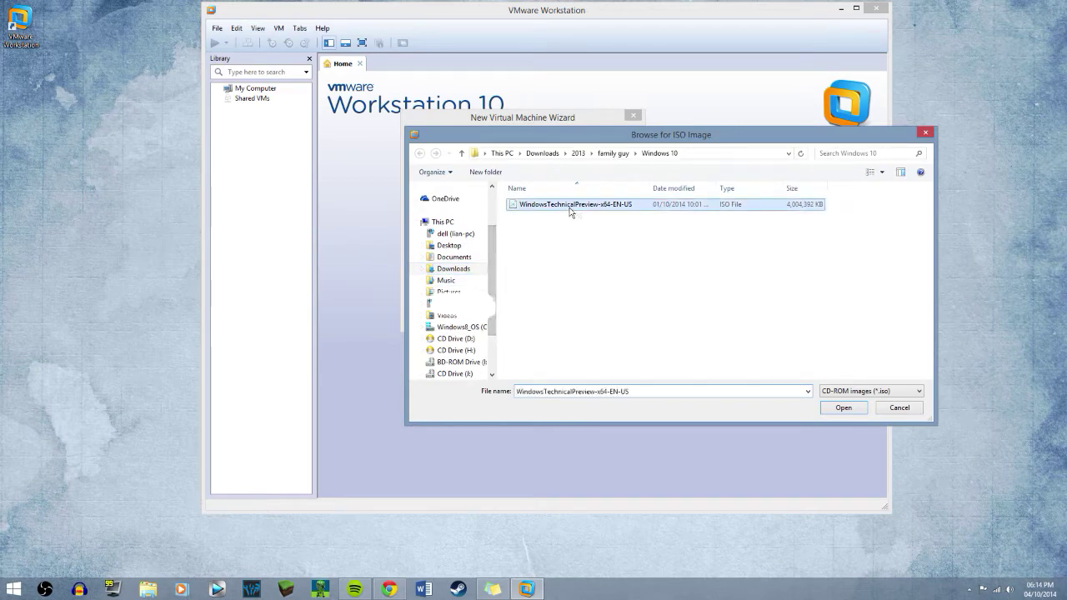
{"action": "left_click", "coordinate": [832, 407]}
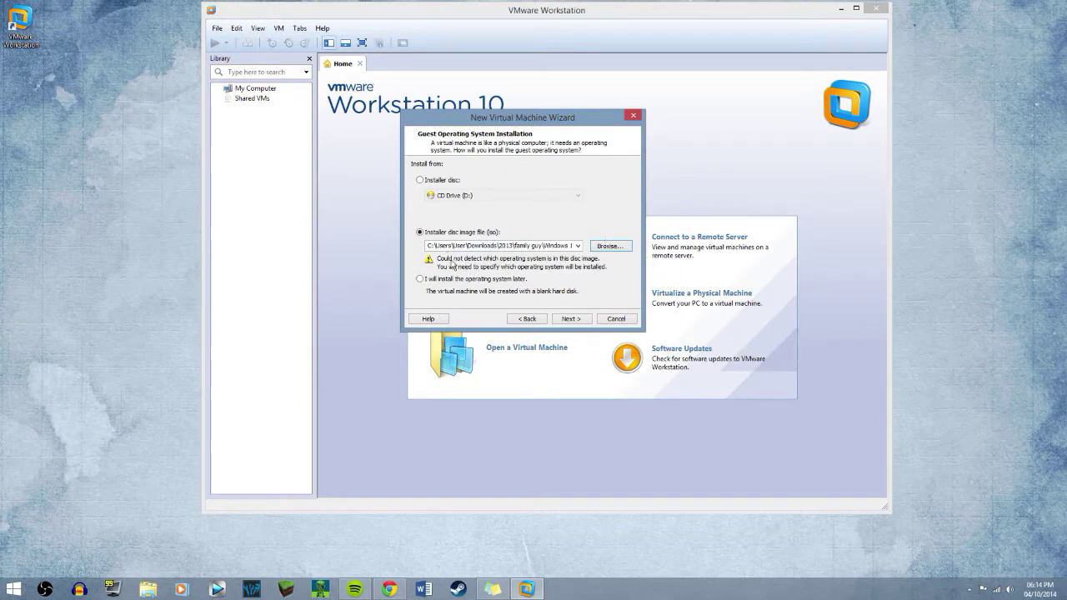
{"action": "left_click", "coordinate": [575, 321]}
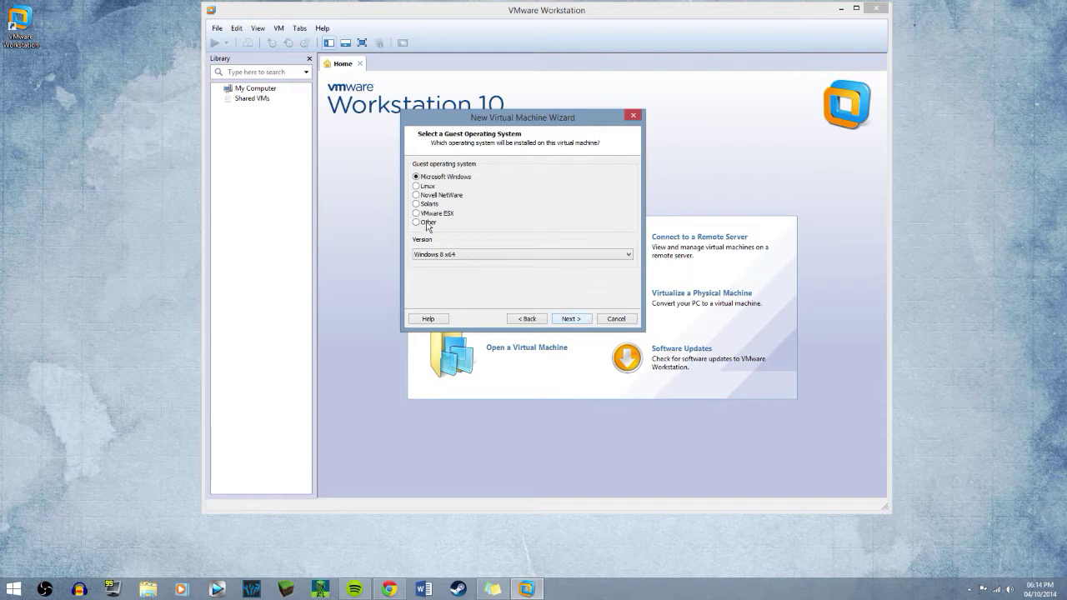
Step: Choose Windows 8 x64 from the Microsoft Windows version list
{"action": "left_click", "coordinate": [438, 255]}
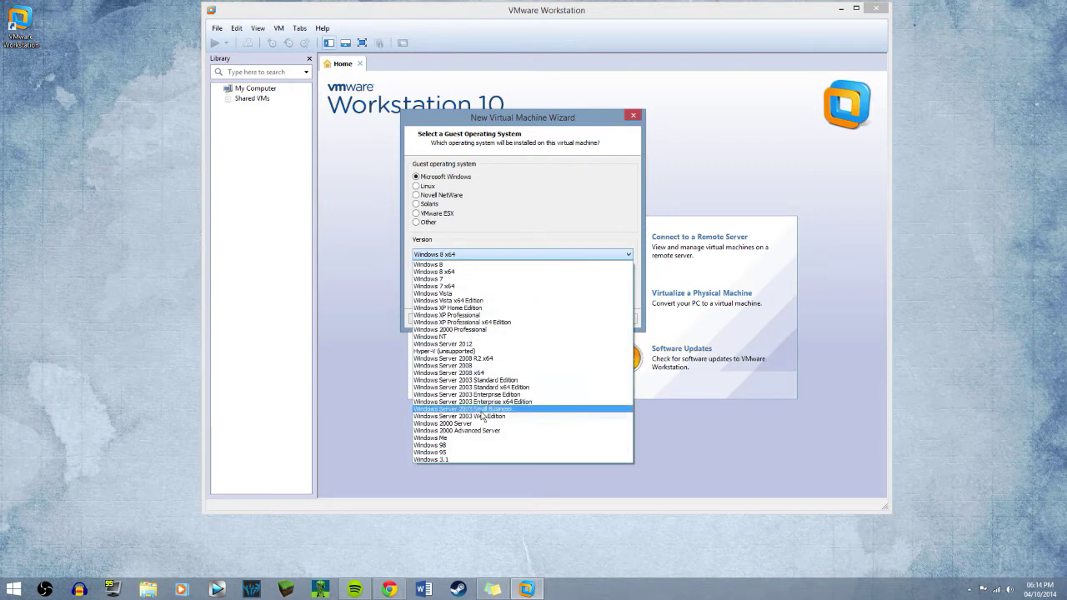
{"action": "left_click", "coordinate": [482, 269]}
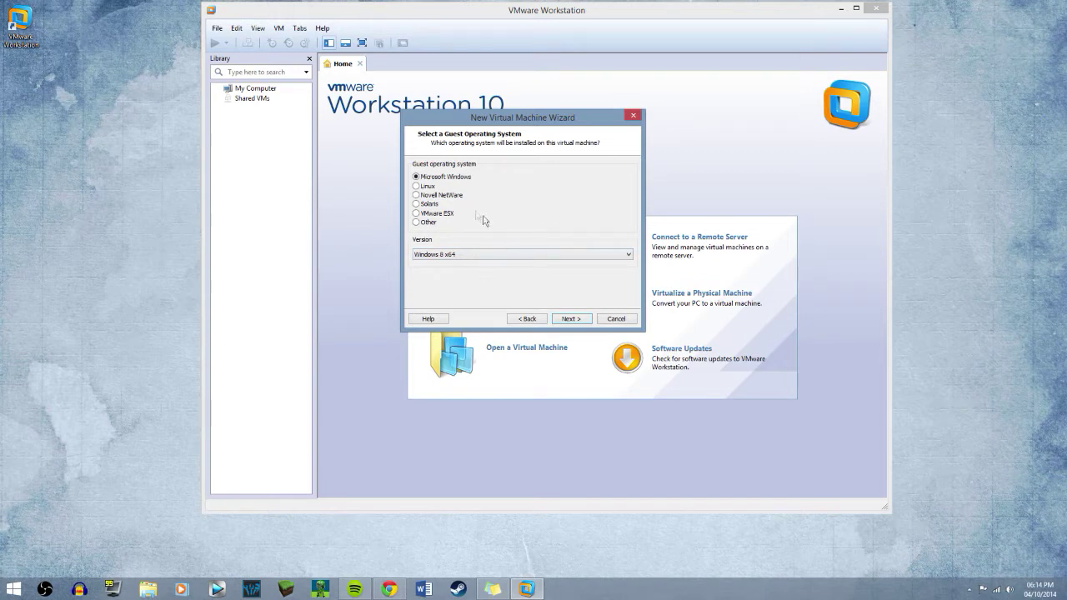
{"action": "left_click", "coordinate": [466, 254]}
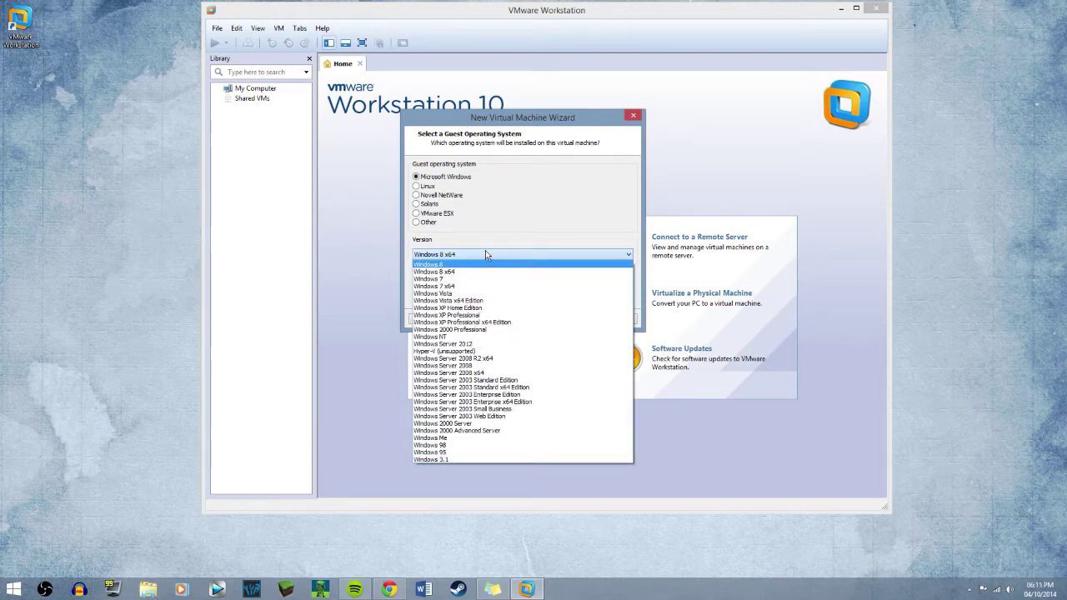
{"action": "left_click", "coordinate": [488, 255]}
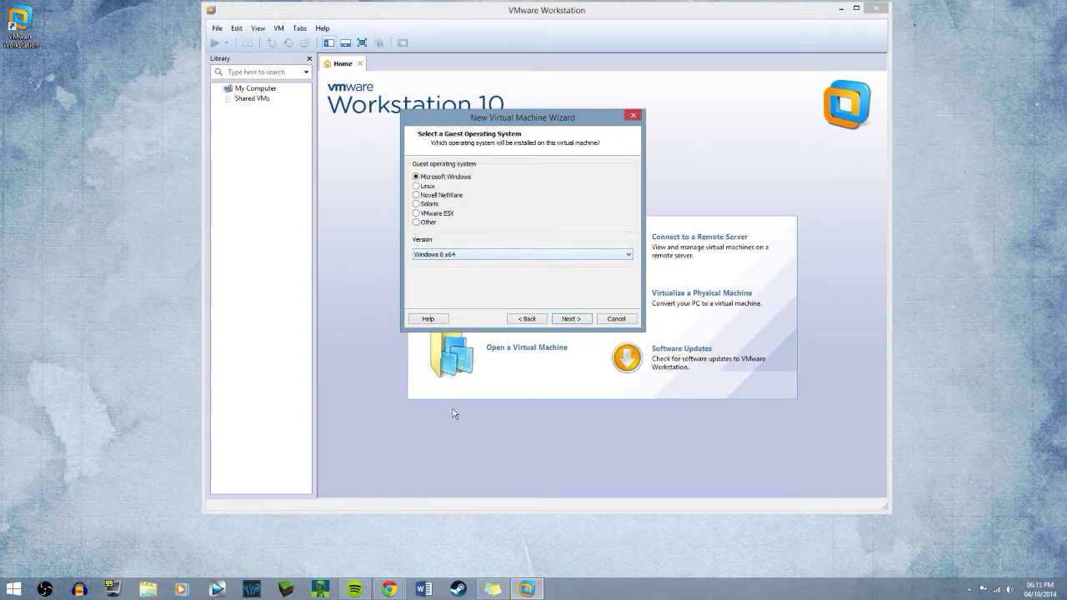
{"action": "right_click", "coordinate": [25, 592]}
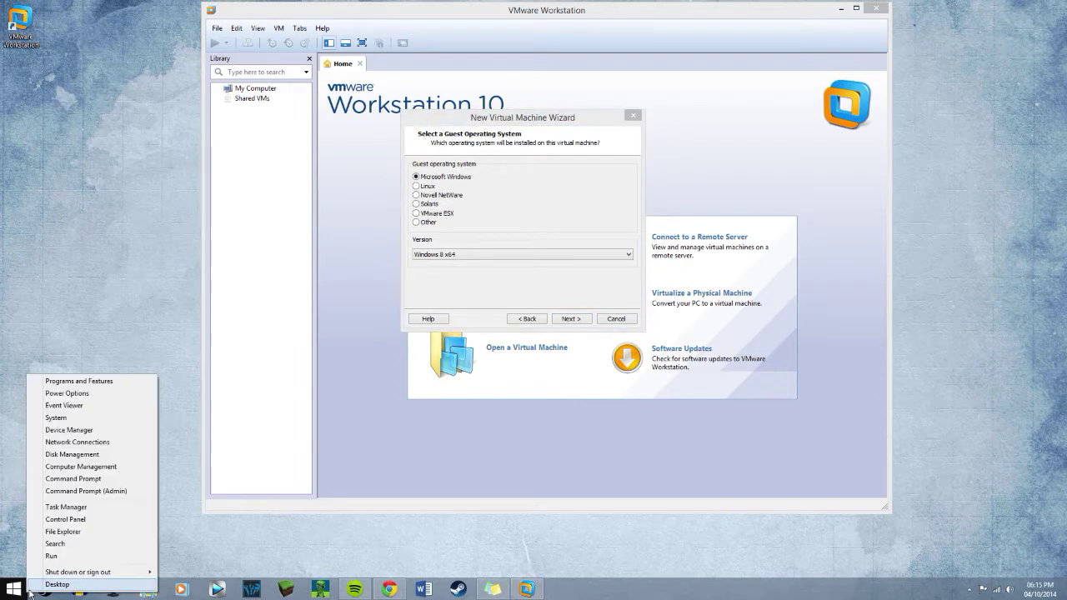
{"action": "left_click", "coordinate": [129, 426]}
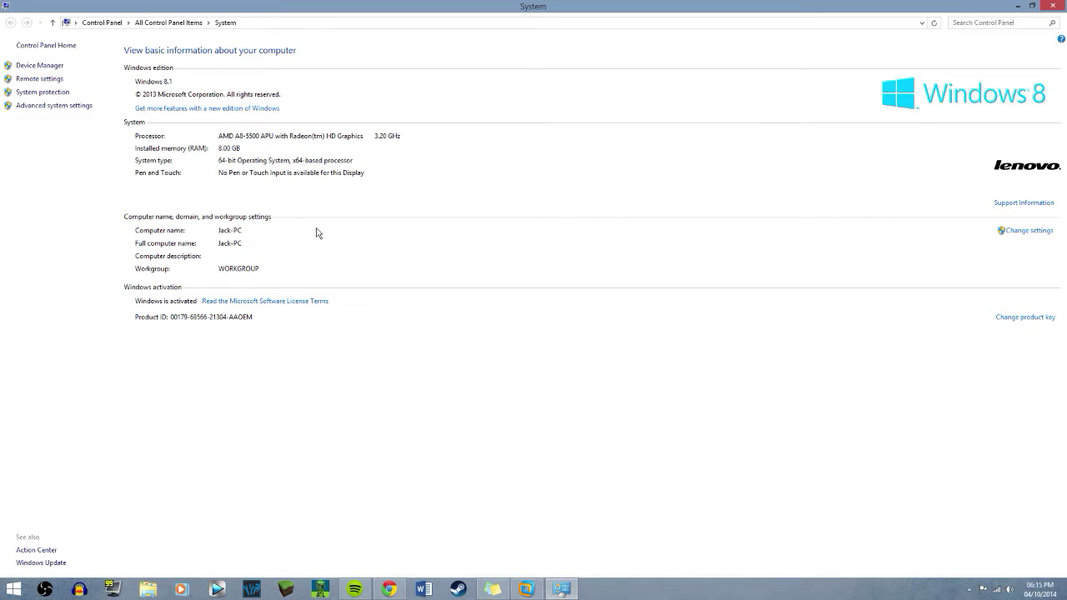
{"action": "left_click", "coordinate": [1052, 5]}
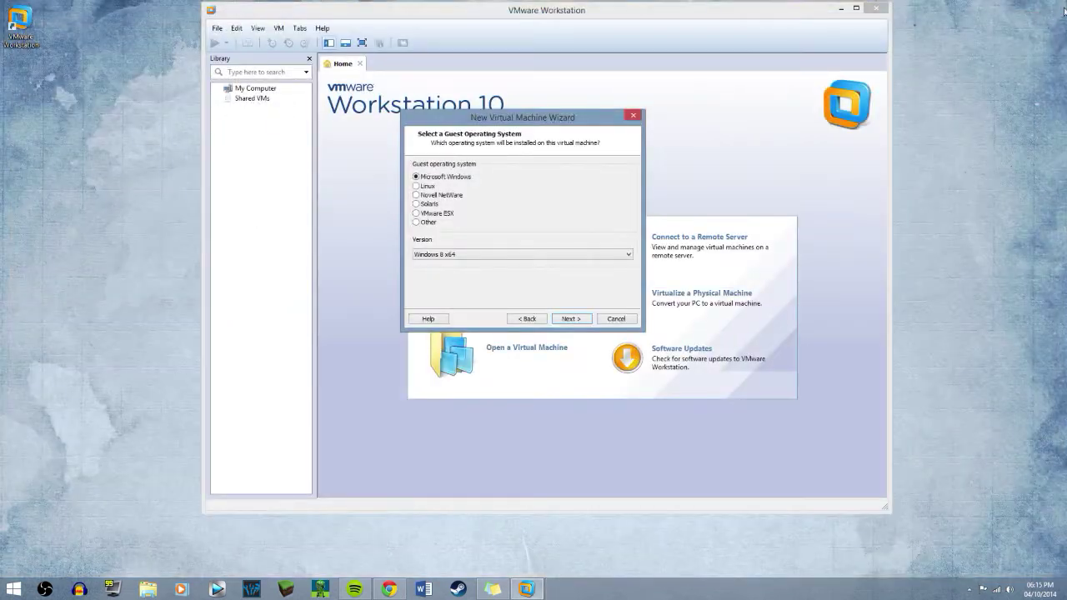
{"action": "mouse_move", "coordinate": [1064, 3]}
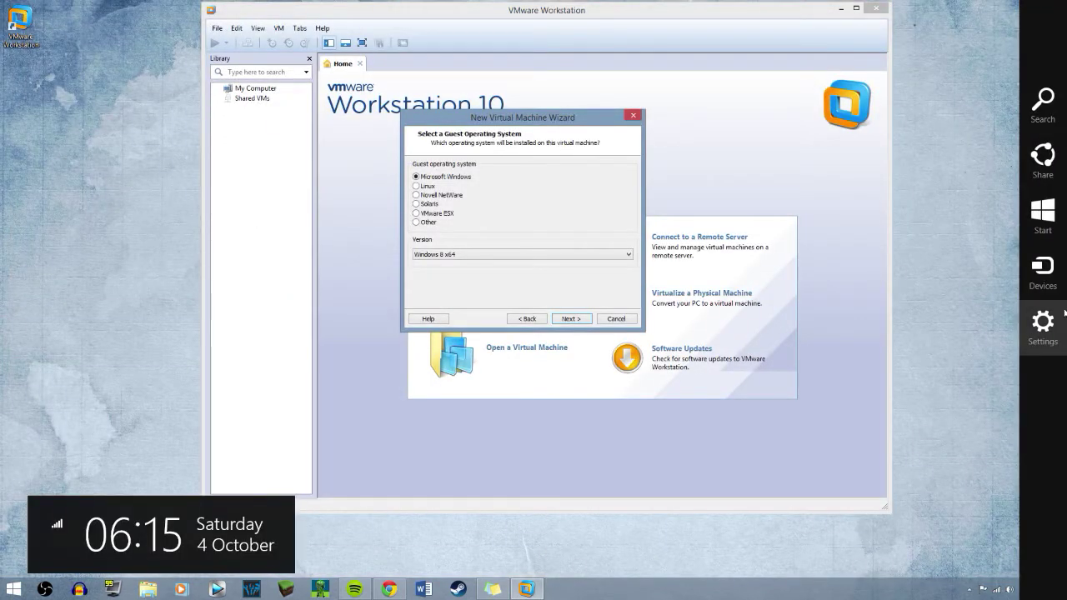
{"action": "left_click", "coordinate": [1042, 322]}
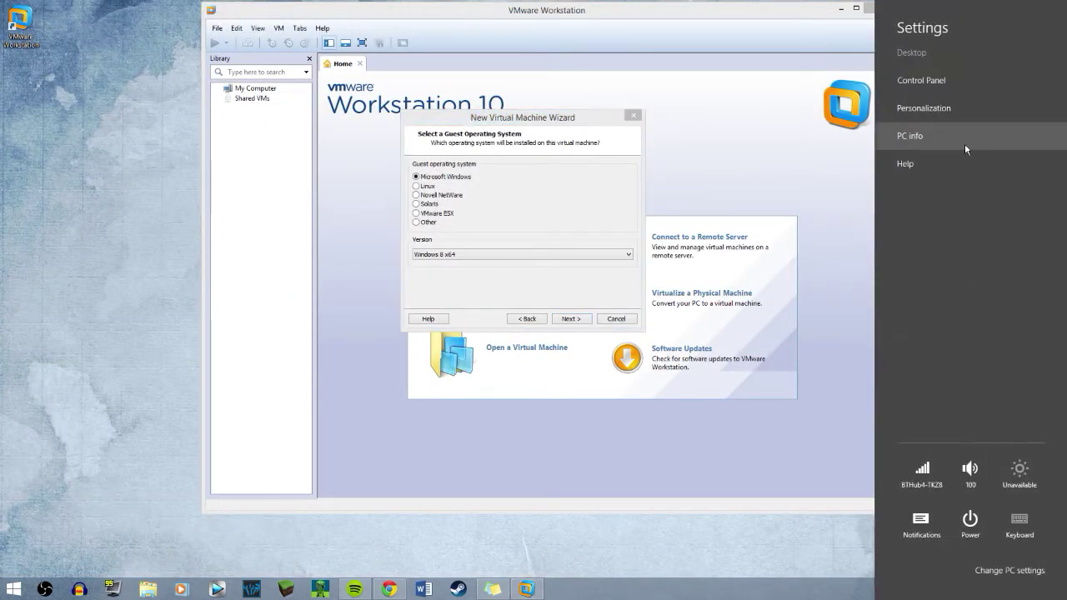
{"action": "left_click", "coordinate": [965, 143]}
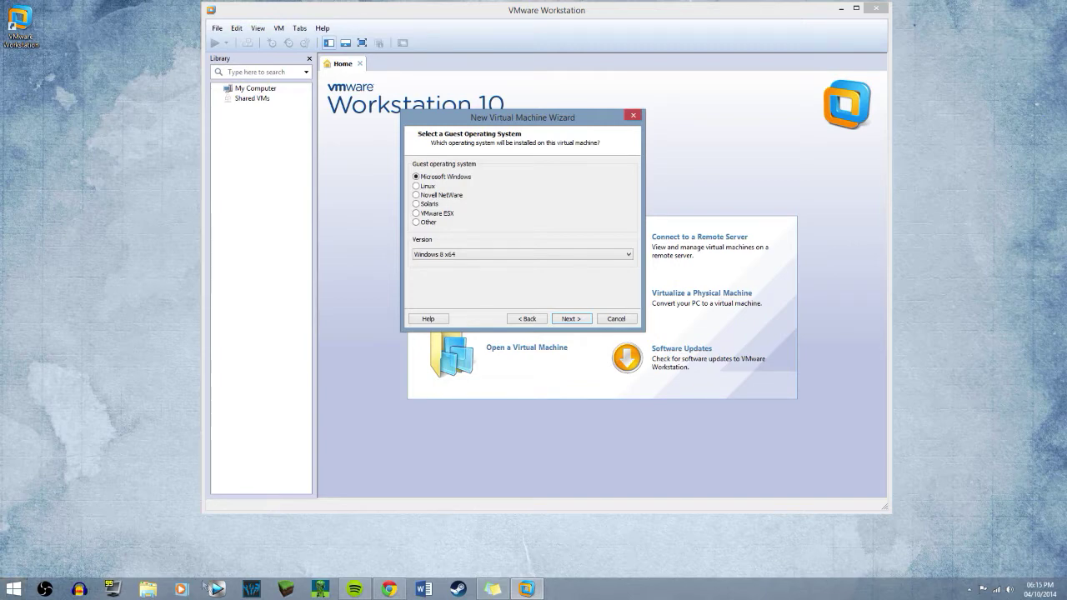
{"action": "left_click", "coordinate": [150, 590]}
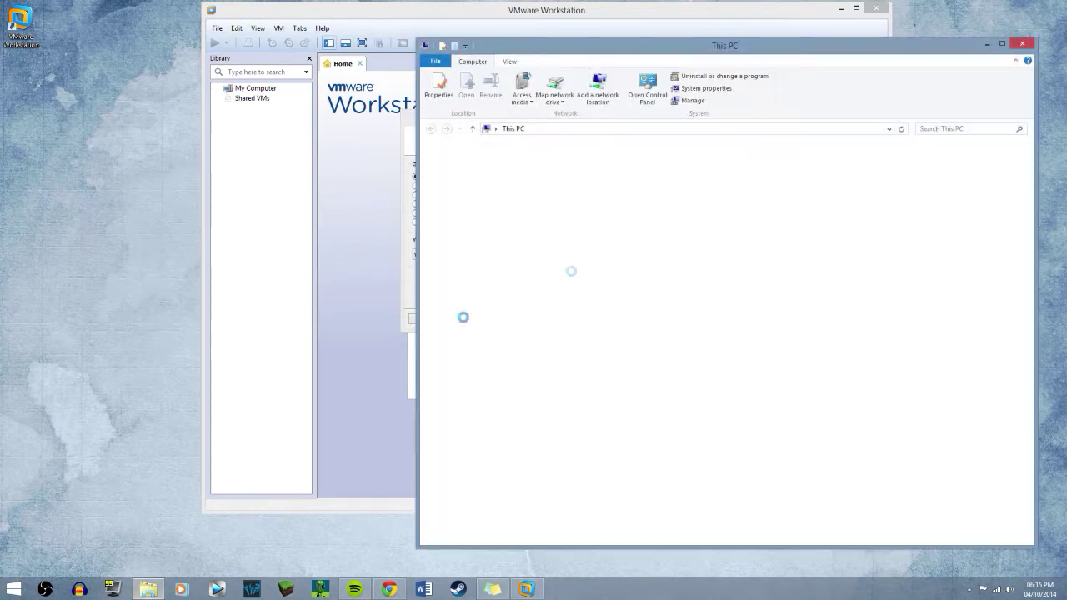
{"action": "right_click", "coordinate": [477, 244]}
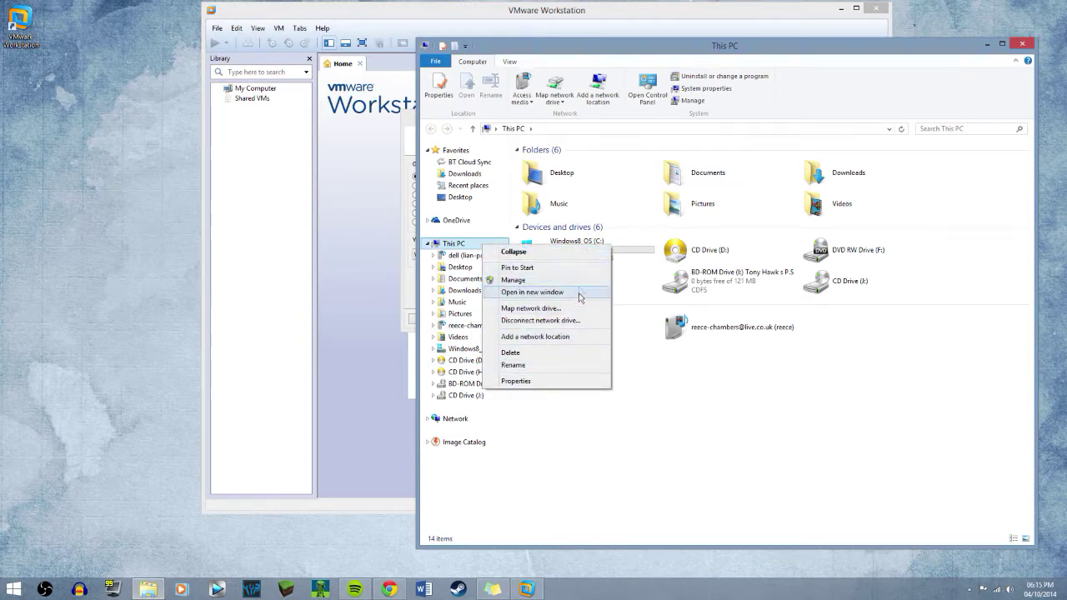
{"action": "left_click", "coordinate": [572, 381]}
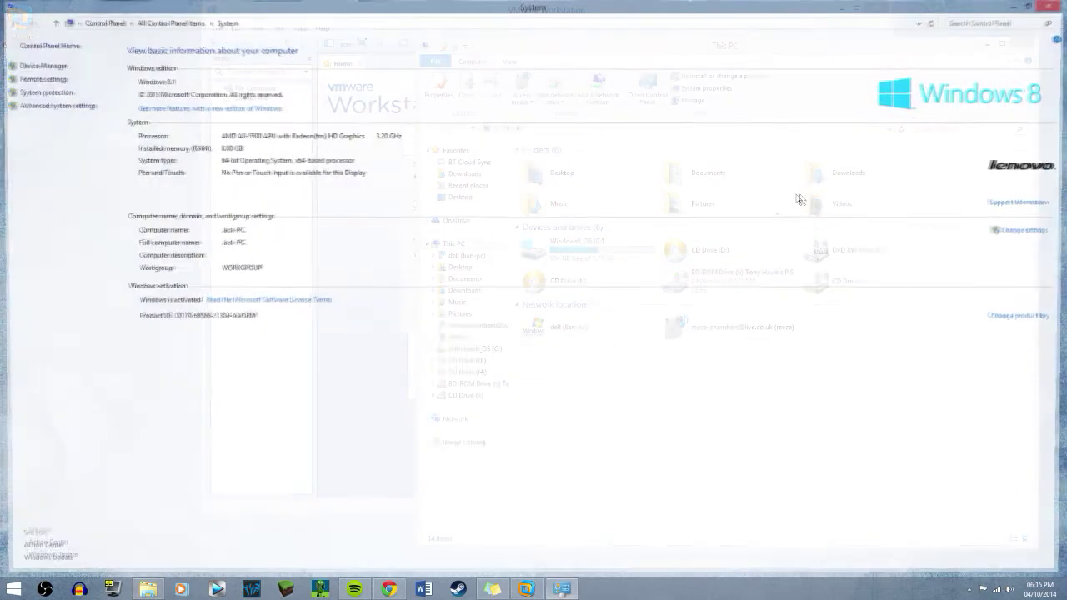
{"action": "key", "text": "alt+F4"}
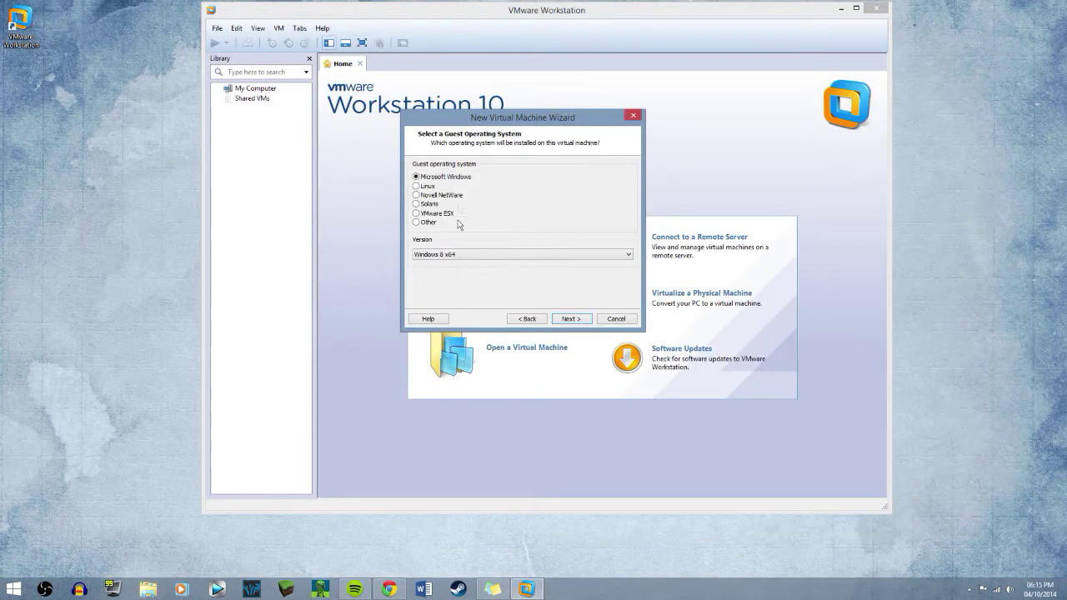
Step: Keep the name Windows 8 x64 (2) and the 60 GB split-file disk
{"action": "left_click", "coordinate": [471, 258]}
{"action": "left_click", "coordinate": [572, 319]}
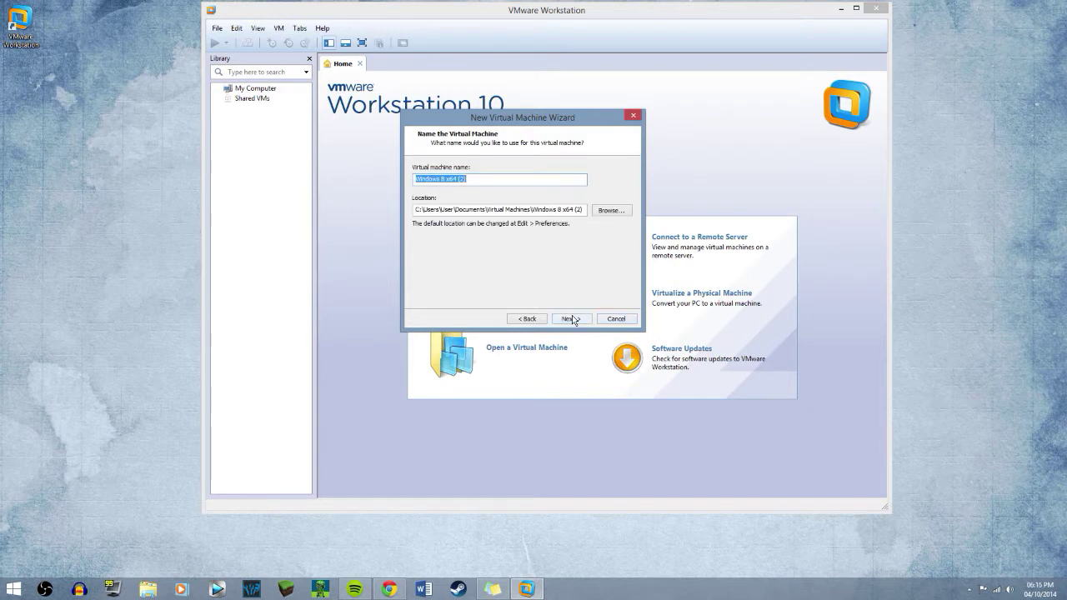
{"action": "left_click", "coordinate": [473, 178]}
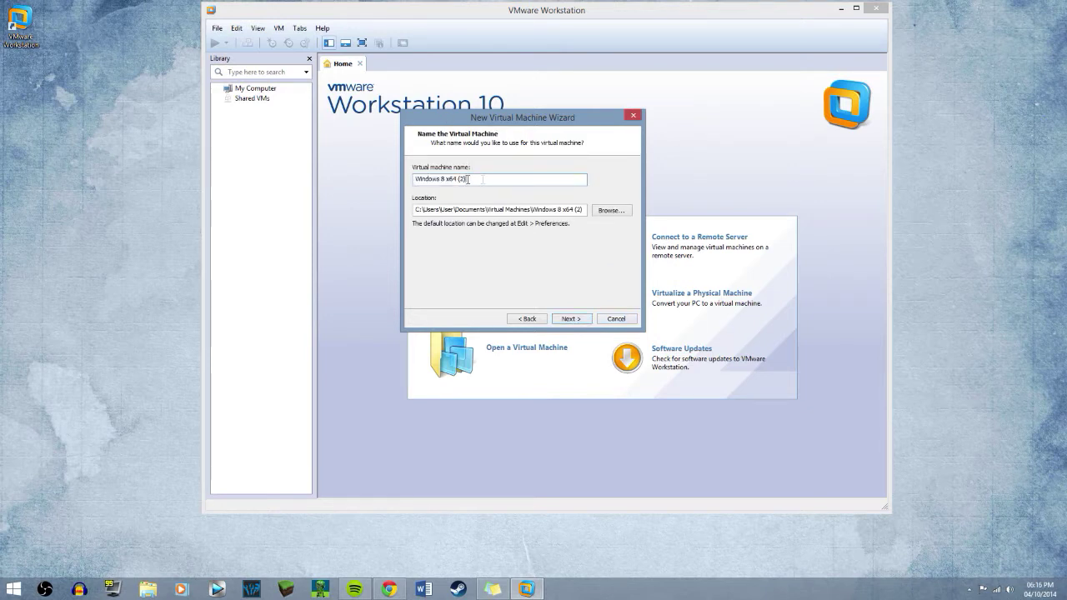
{"action": "double_click", "coordinate": [533, 178]}
{"action": "left_click", "coordinate": [536, 181]}
{"action": "left_click", "coordinate": [585, 319]}
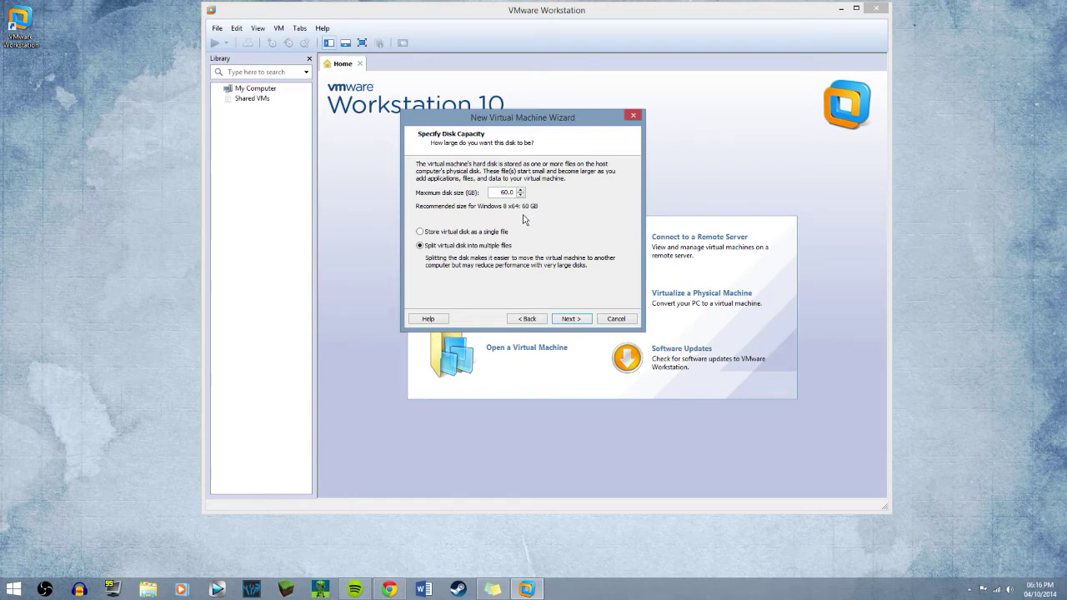
{"action": "left_click", "coordinate": [570, 319]}
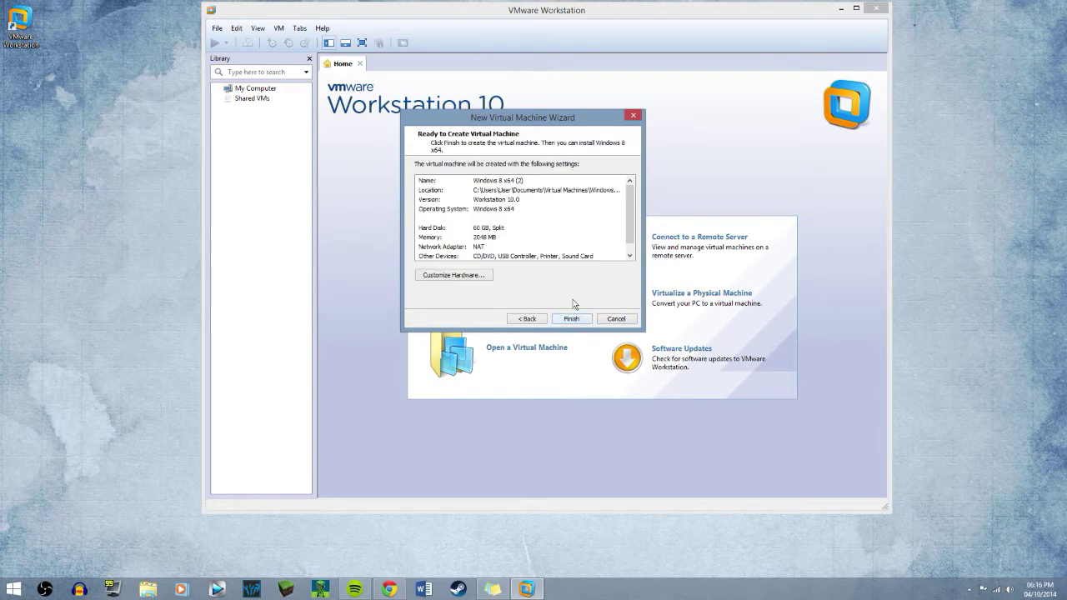
Step: Give the virtual machine 3000 MB of memory in the hardware settings
{"action": "left_click", "coordinate": [455, 275]}
{"action": "left_click_drag", "start_coordinate": [568, 200], "coordinate": [571, 203]}
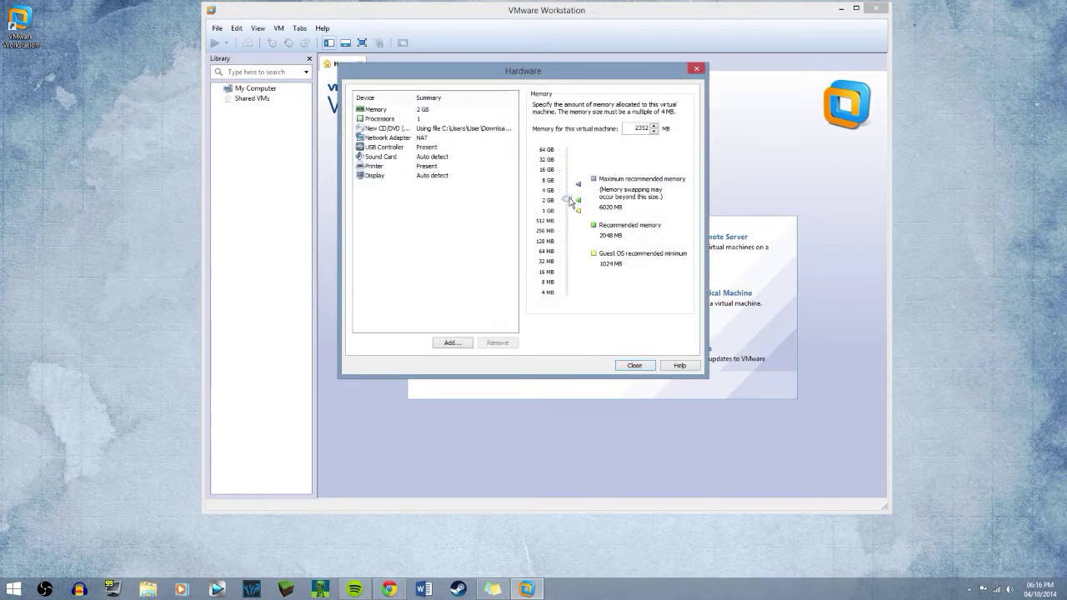
{"action": "left_click_drag", "start_coordinate": [627, 128], "coordinate": [670, 128]}
{"action": "type", "text": "3000"}
{"action": "key", "text": "Return"}
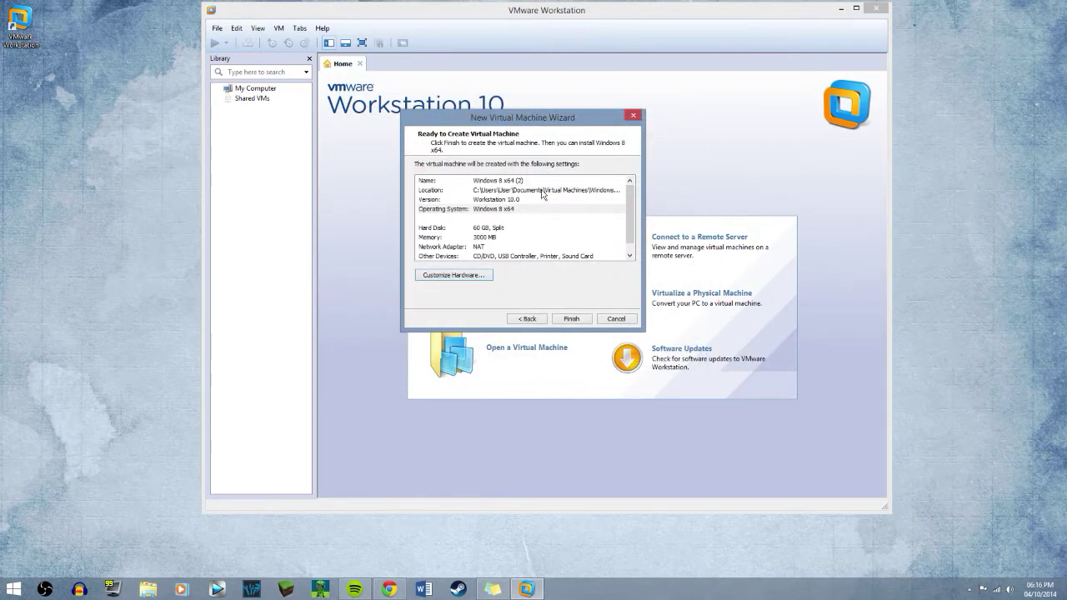
Step: Set 2 processors with 1 core each, apply the hardware changes and finish creating the machine
{"action": "left_click", "coordinate": [469, 275]}
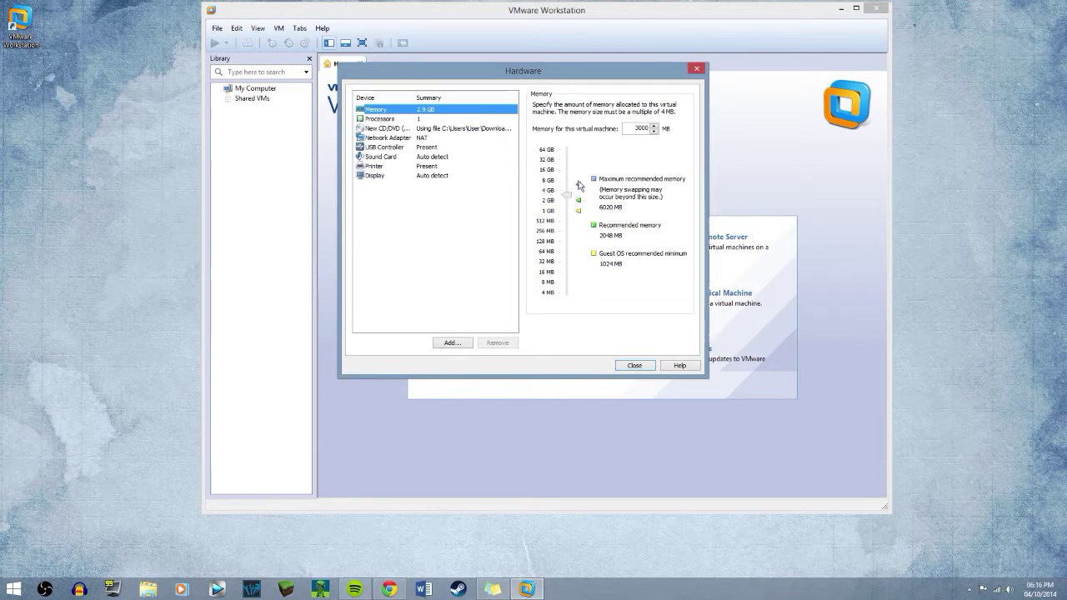
{"action": "left_click", "coordinate": [425, 119]}
{"action": "left_click", "coordinate": [634, 107]}
{"action": "left_click", "coordinate": [633, 127]}
{"action": "left_click", "coordinate": [638, 120]}
{"action": "left_click", "coordinate": [635, 140]}
{"action": "left_click", "coordinate": [638, 120]}
{"action": "left_click", "coordinate": [634, 140]}
{"action": "left_click", "coordinate": [638, 120]}
{"action": "left_click", "coordinate": [635, 128]}
{"action": "left_click", "coordinate": [634, 107]}
{"action": "left_click", "coordinate": [633, 114]}
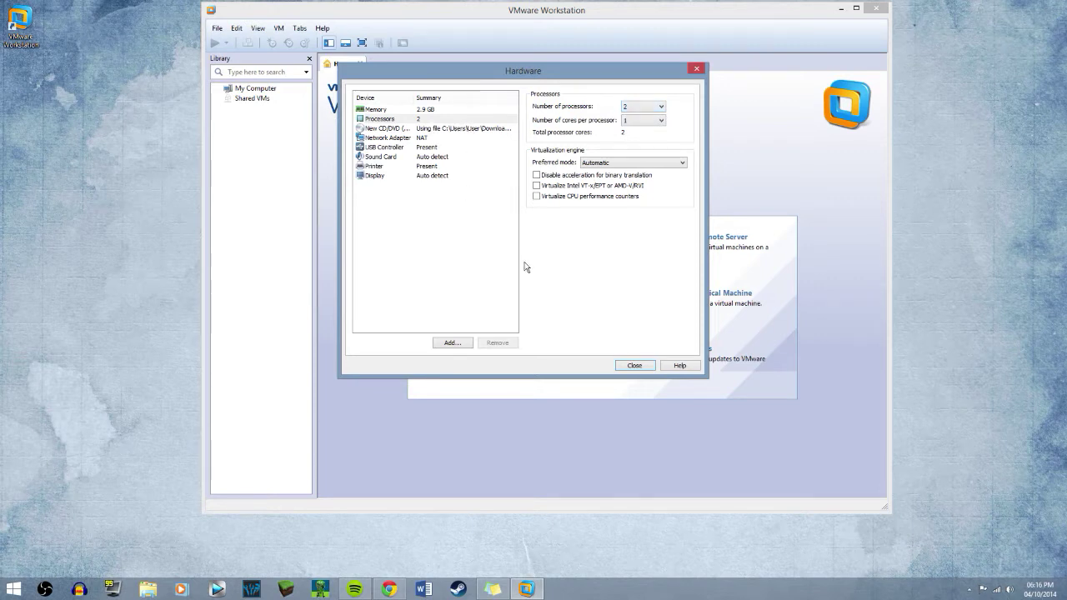
{"action": "left_click", "coordinate": [634, 365]}
{"action": "left_click", "coordinate": [574, 319]}
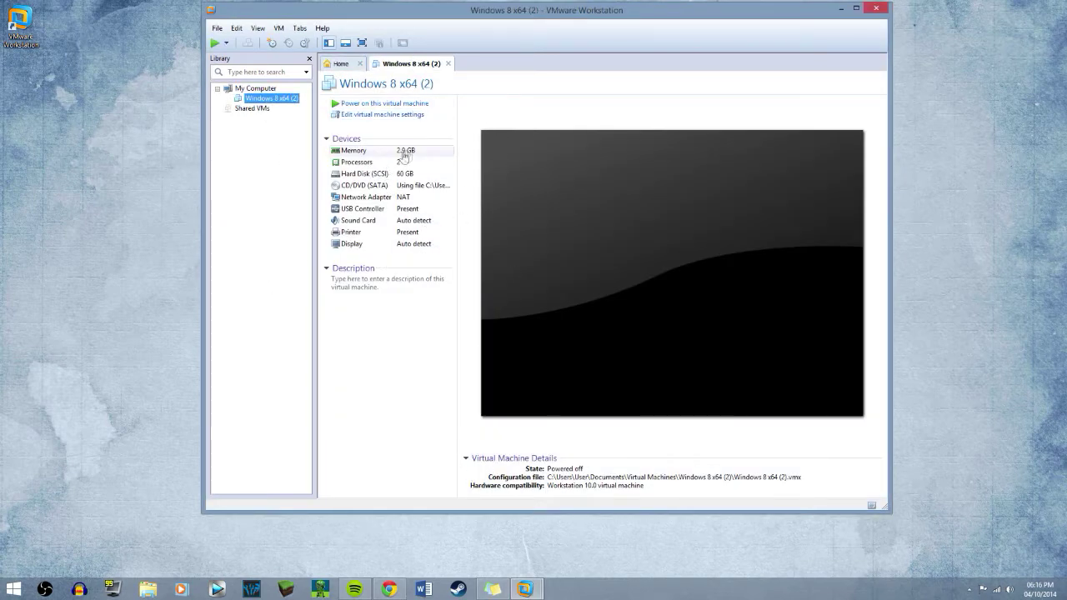
Step: Review the machine's CD/DVD (SATA) settings and close them
{"action": "left_click", "coordinate": [453, 188]}
{"action": "double_click", "coordinate": [455, 189]}
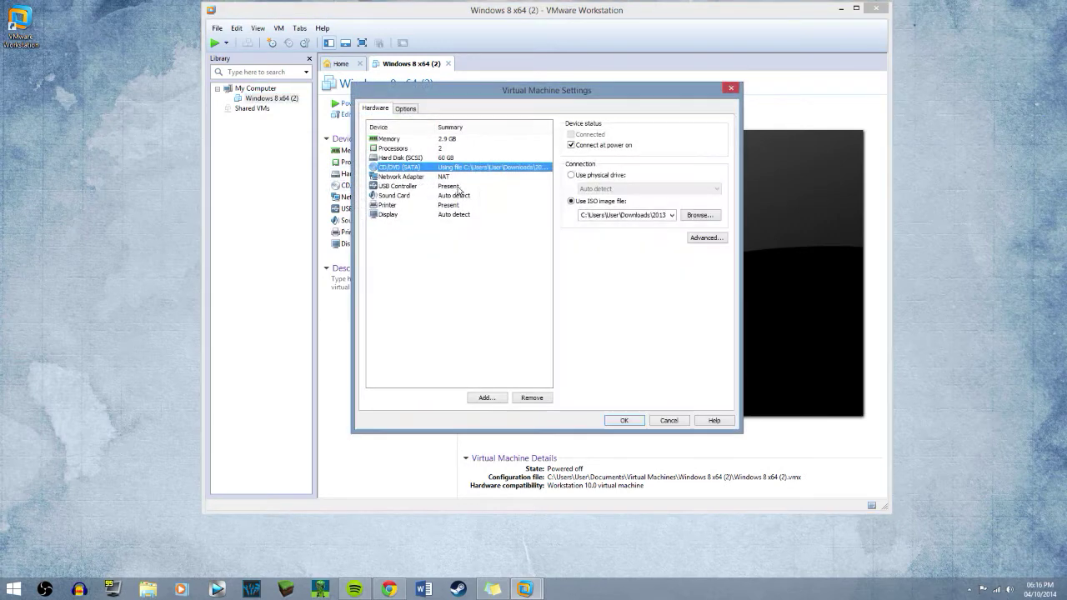
{"action": "left_click", "coordinate": [678, 424]}
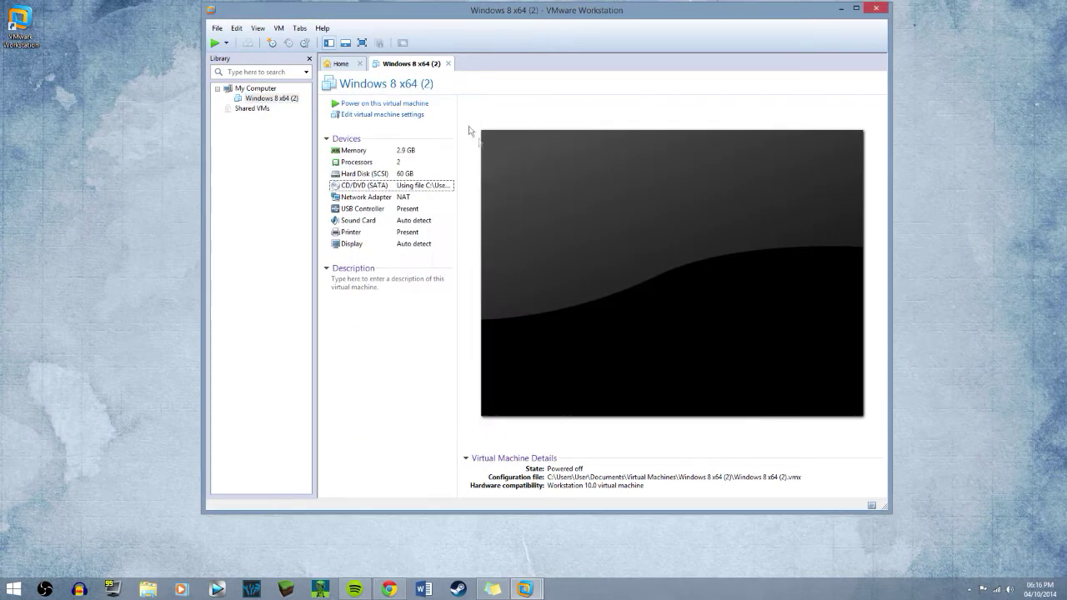
Step: Power on the machine in a maximized window and permanently dismiss the removable devices hint
{"action": "left_click", "coordinate": [400, 109]}
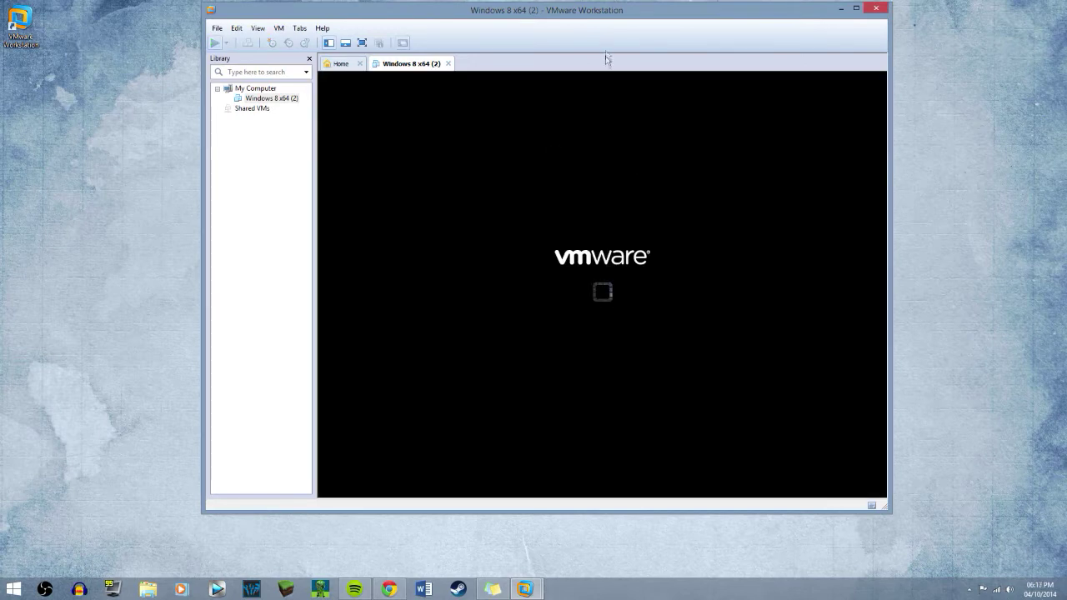
{"action": "double_click", "coordinate": [596, 21]}
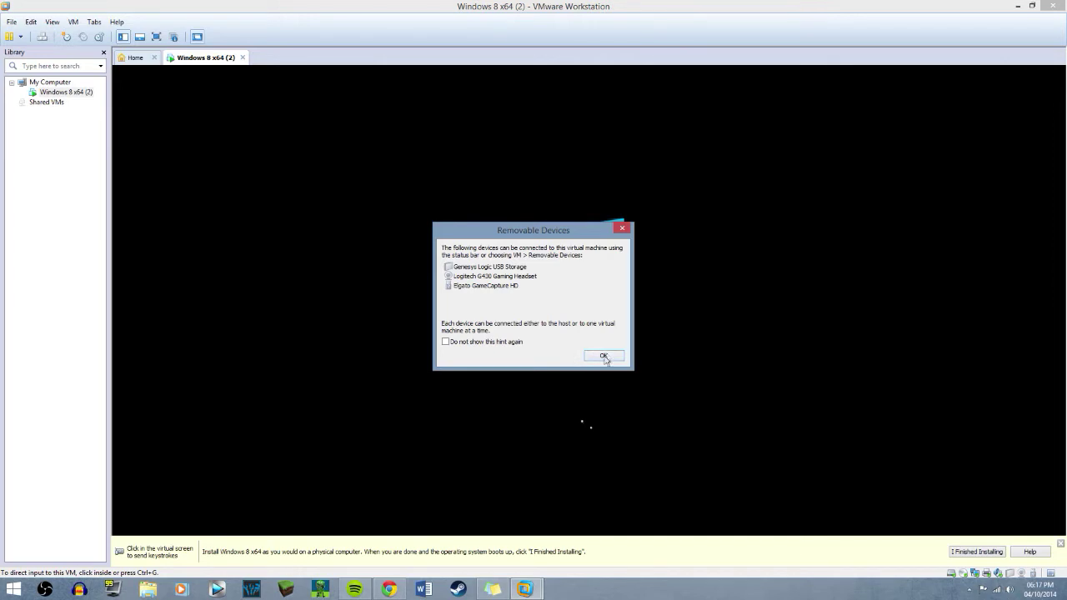
{"action": "left_click", "coordinate": [512, 342]}
{"action": "left_click", "coordinate": [601, 356]}
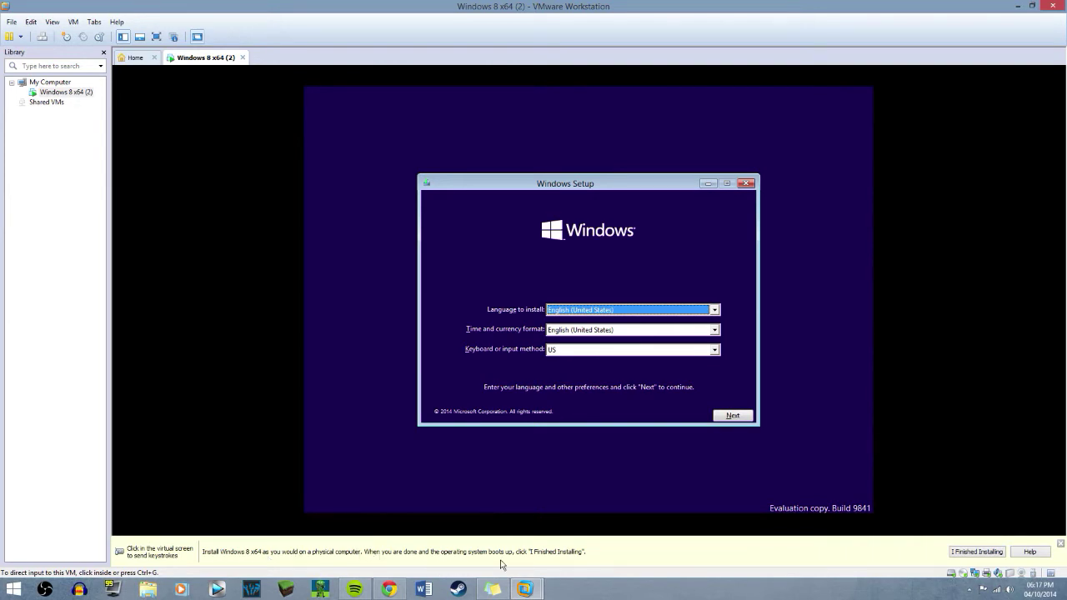
Step: Keep English (United States) language, set English (United Kingdom) time format and United Kingdom keyboard
{"action": "left_click", "coordinate": [984, 557]}
{"action": "left_click", "coordinate": [640, 333]}
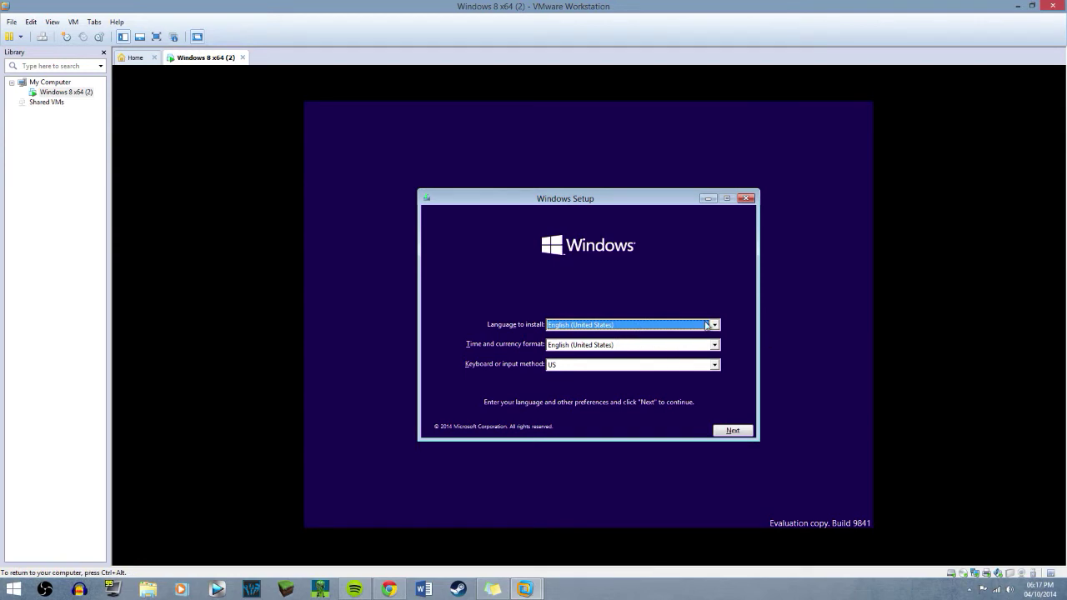
{"action": "left_click", "coordinate": [714, 325]}
{"action": "left_click", "coordinate": [714, 340]}
{"action": "left_click", "coordinate": [714, 344]}
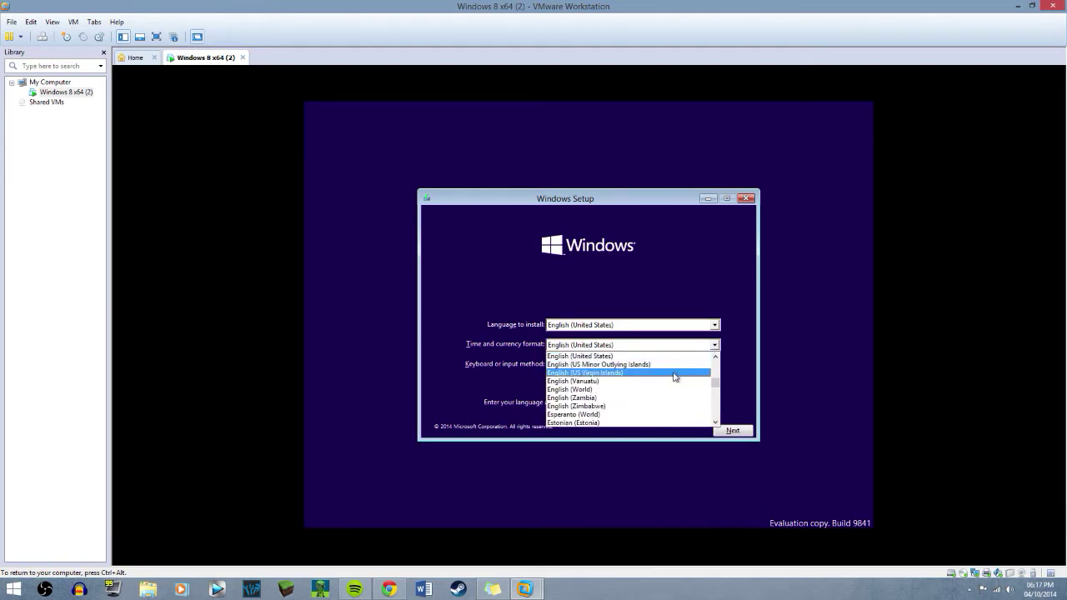
{"action": "scroll", "coordinate": [671, 375], "scroll_direction": "up", "scroll_amount": 2}
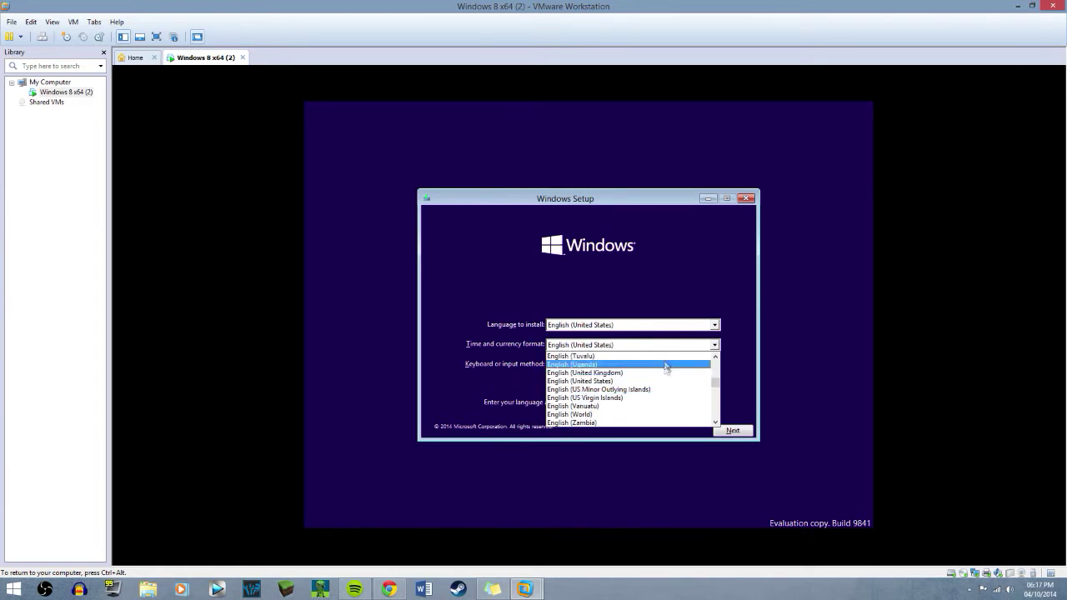
{"action": "left_click", "coordinate": [669, 372]}
{"action": "left_click", "coordinate": [707, 365]}
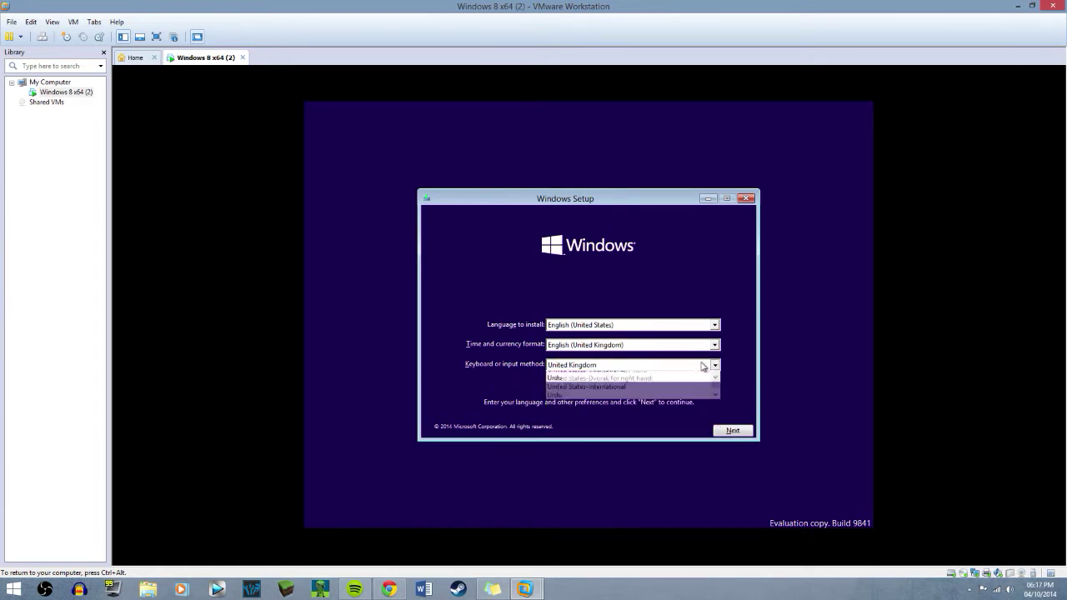
{"action": "left_click", "coordinate": [703, 325]}
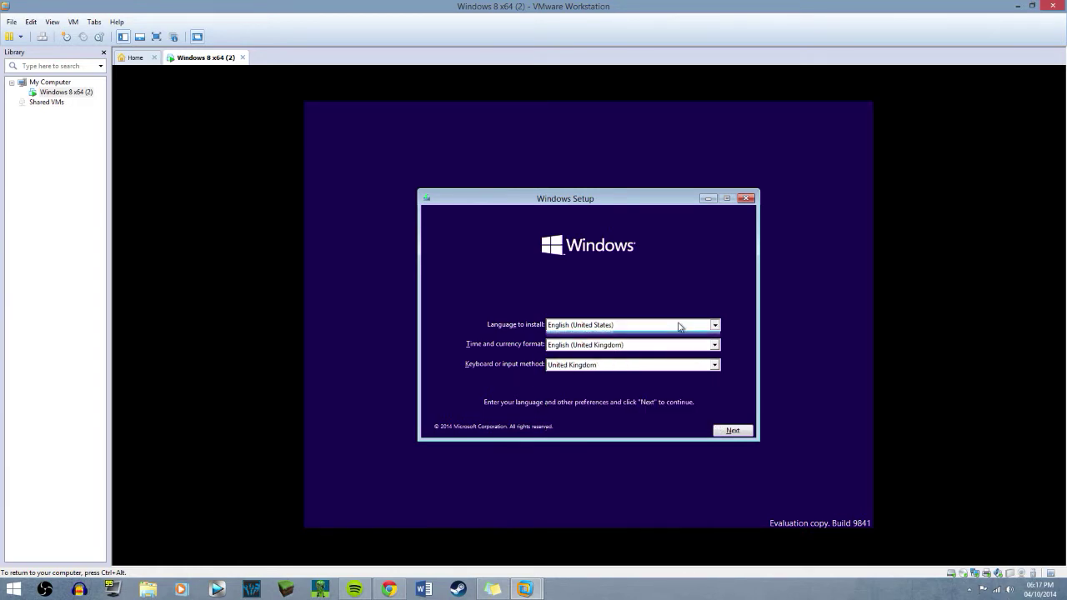
Step: Start the Windows installation with Install now and release input from the VM
{"action": "left_click", "coordinate": [731, 431]}
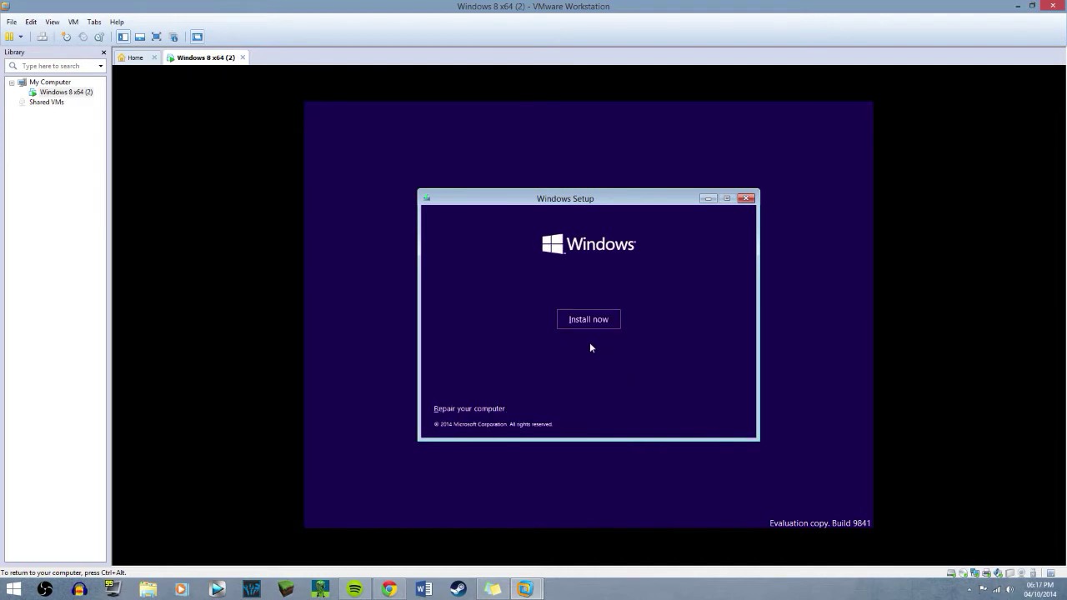
{"action": "left_click", "coordinate": [593, 327]}
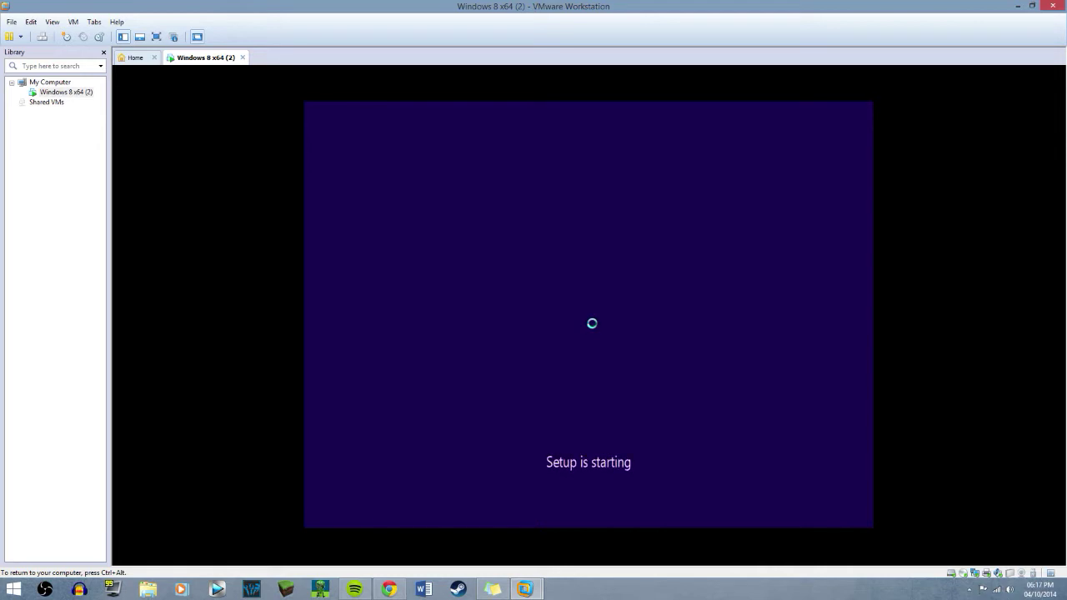
{"action": "key", "text": "ctrl+alt"}
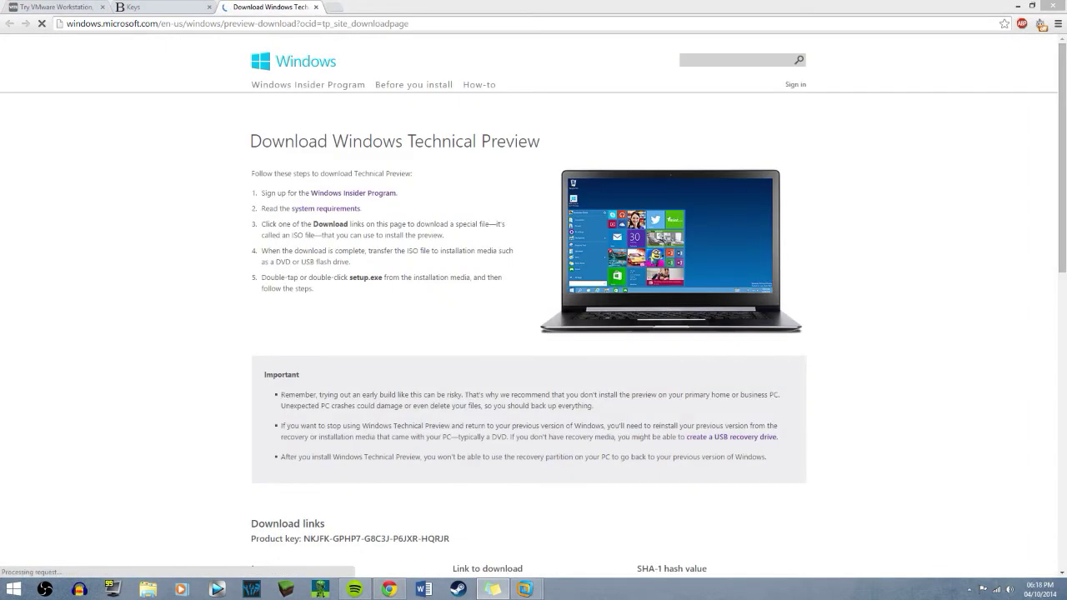
Step: Select the Technical Preview product key under Download links, then close Chrome
{"action": "scroll", "coordinate": [483, 305], "scroll_direction": "down", "scroll_amount": 3}
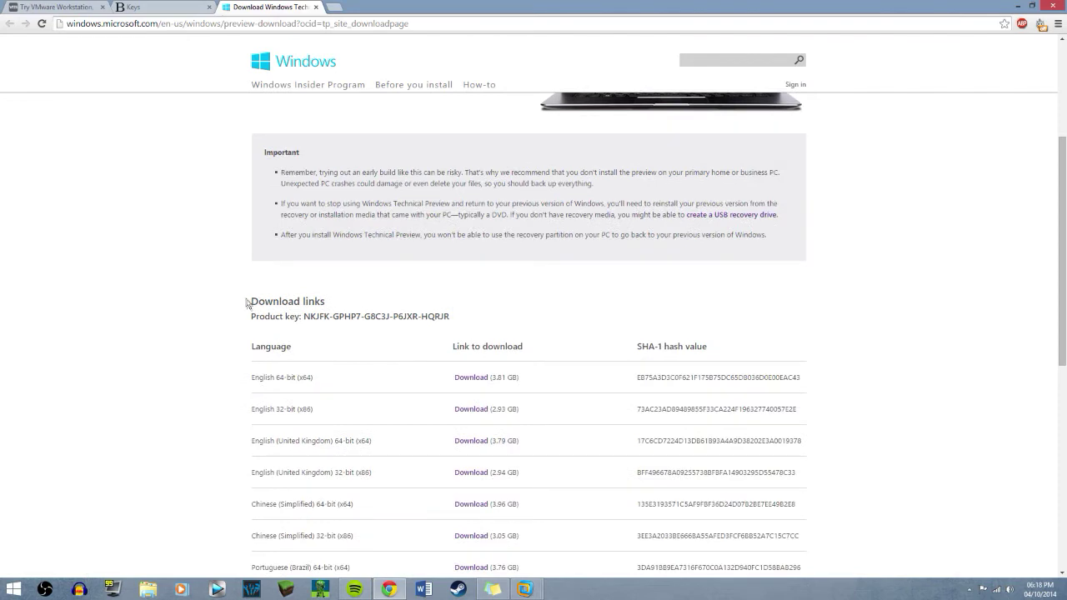
{"action": "left_click_drag", "start_coordinate": [305, 317], "coordinate": [456, 317]}
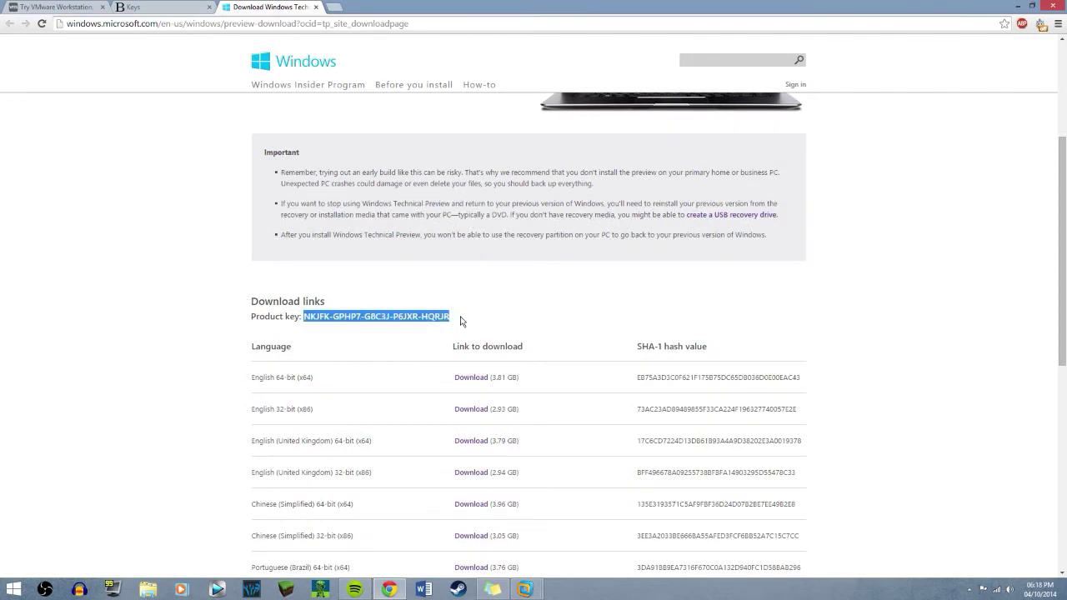
{"action": "left_click", "coordinate": [461, 321]}
{"action": "key", "text": "alt+Tab"}
{"action": "left_click", "coordinate": [1064, 13]}
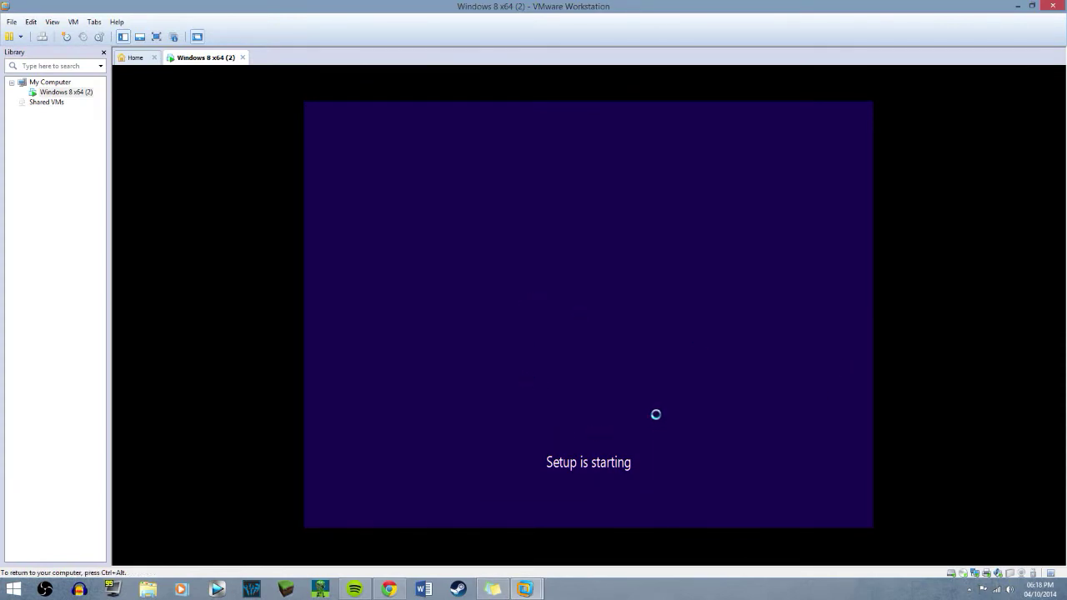
Step: Go full screen, accept the licence terms and pick 'Custom: Install Windows only (advanced)'
{"action": "left_click", "coordinate": [156, 37]}
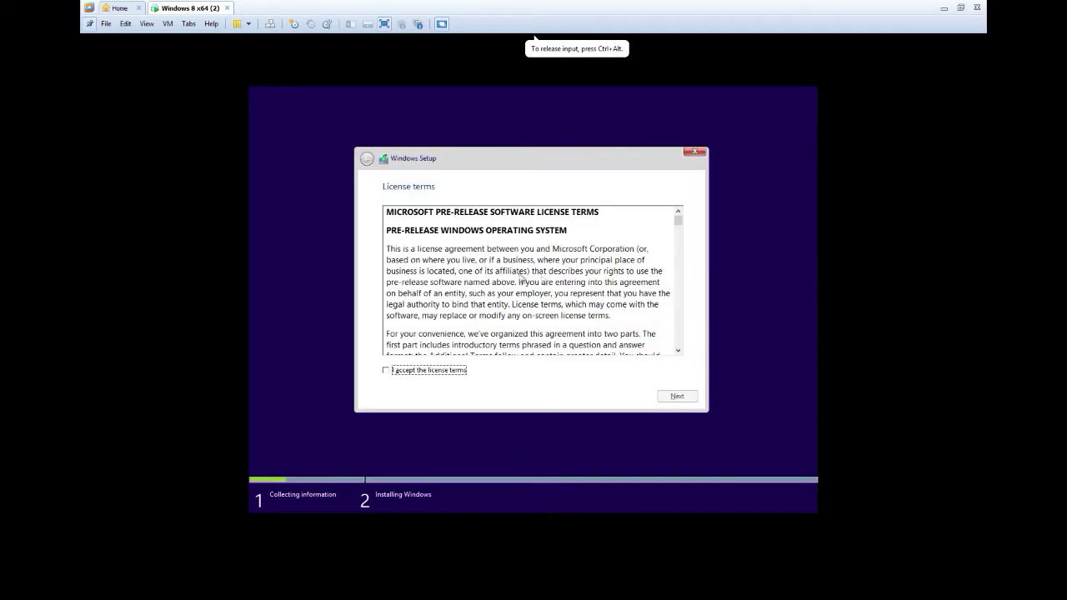
{"action": "left_click", "coordinate": [405, 371]}
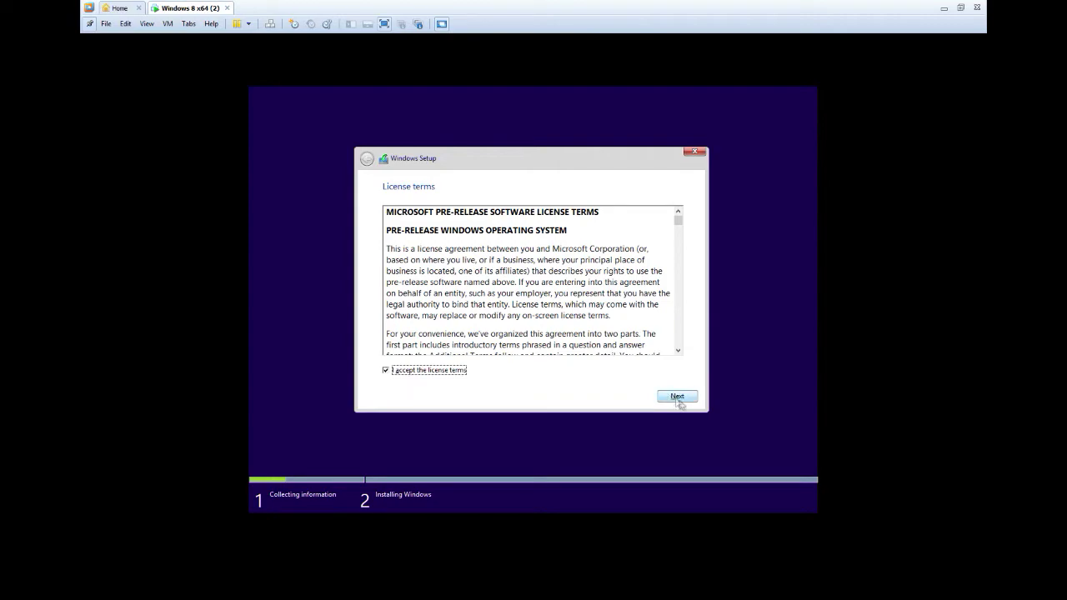
{"action": "mouse_move", "coordinate": [678, 218]}
{"action": "left_mouse_down"}
{"action": "mouse_move", "coordinate": [680, 326]}
{"action": "mouse_move", "coordinate": [677, 219]}
{"action": "left_mouse_up"}
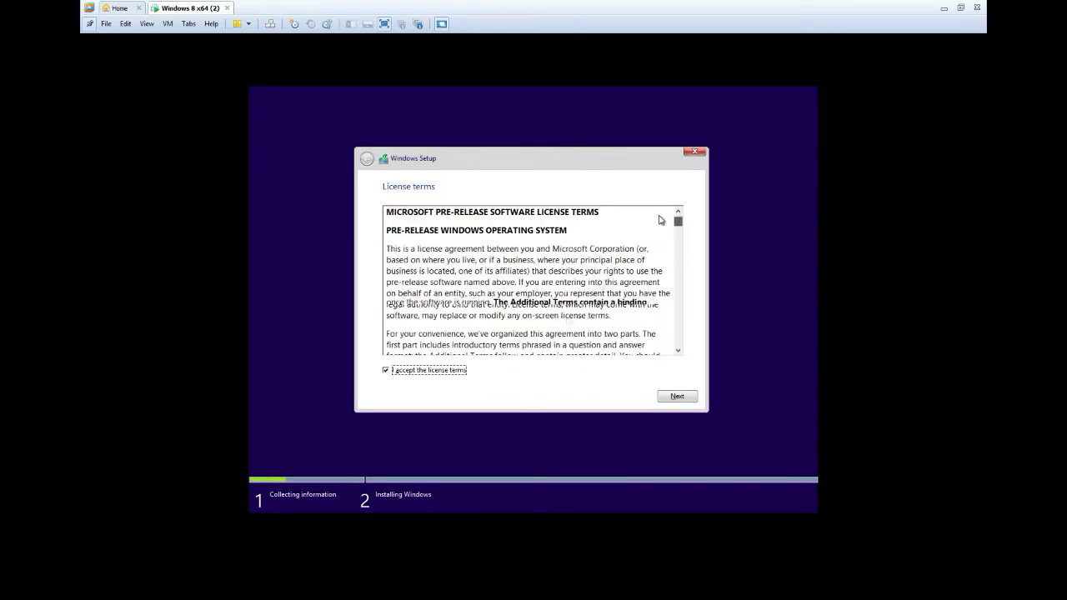
{"action": "left_click", "coordinate": [692, 398]}
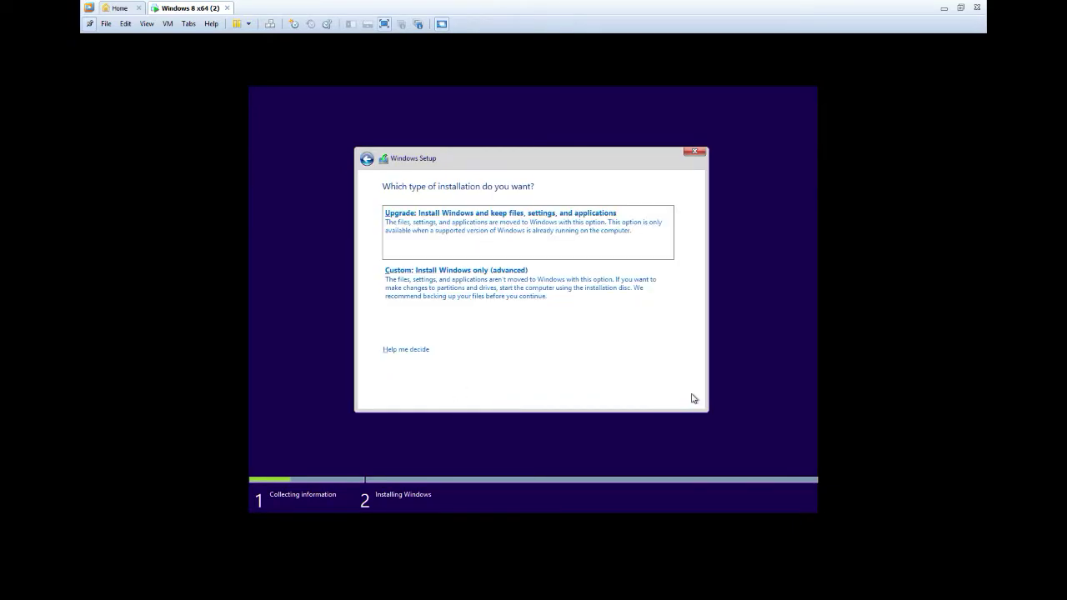
{"action": "left_click", "coordinate": [575, 281]}
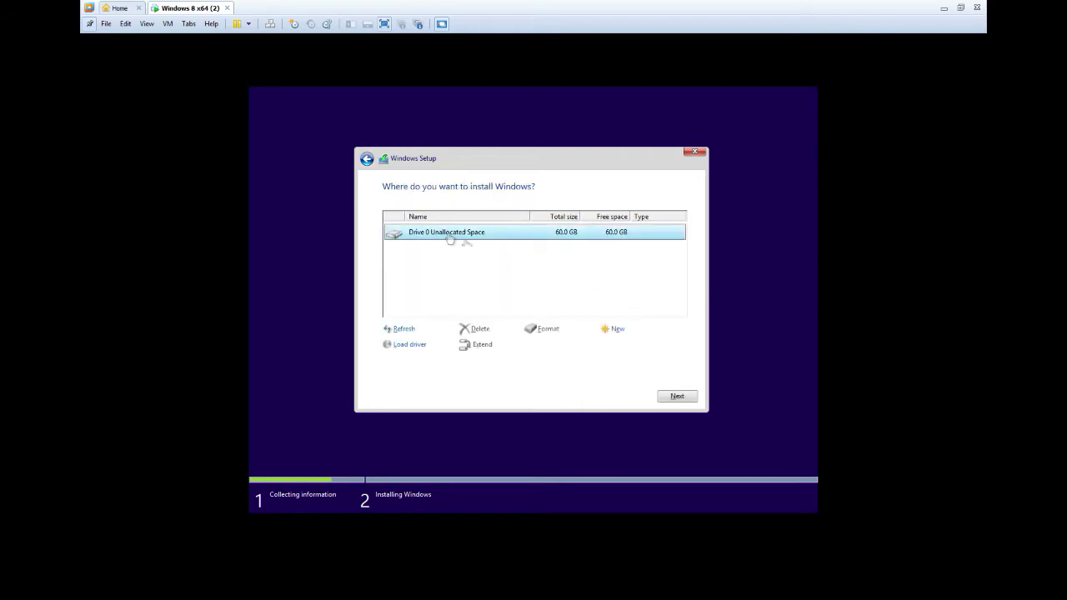
Step: Install Windows onto the unallocated 60 GB Drive 0 and let installation run to completion
{"action": "left_click", "coordinate": [678, 396]}
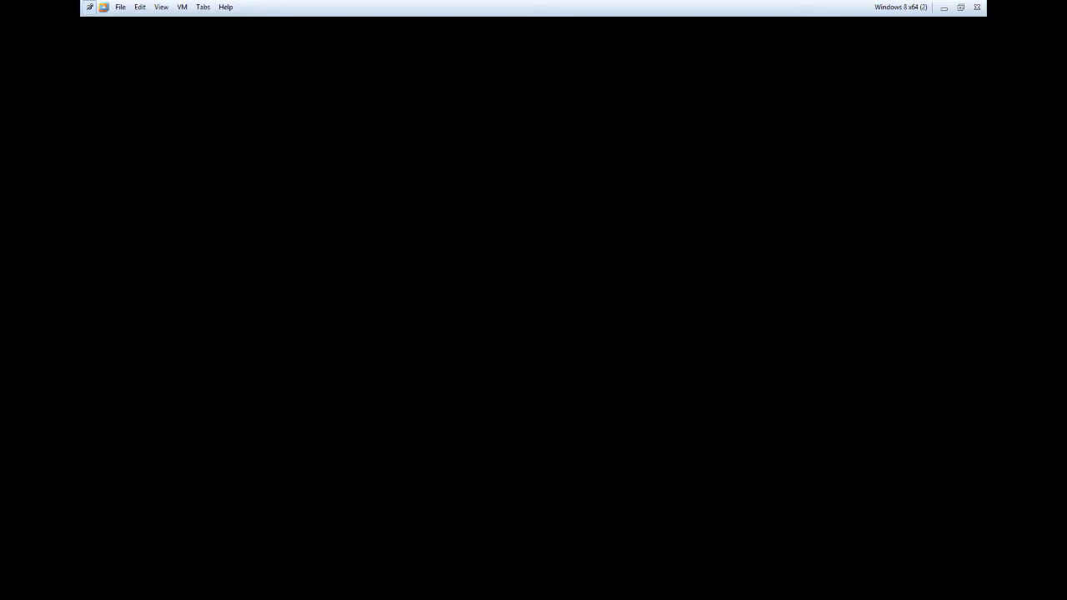
Step: Leave full screen, start the VMware Tools install, dismiss its notice bar, and return the VM to full screen
{"action": "key", "text": "ctrl+alt+Return"}
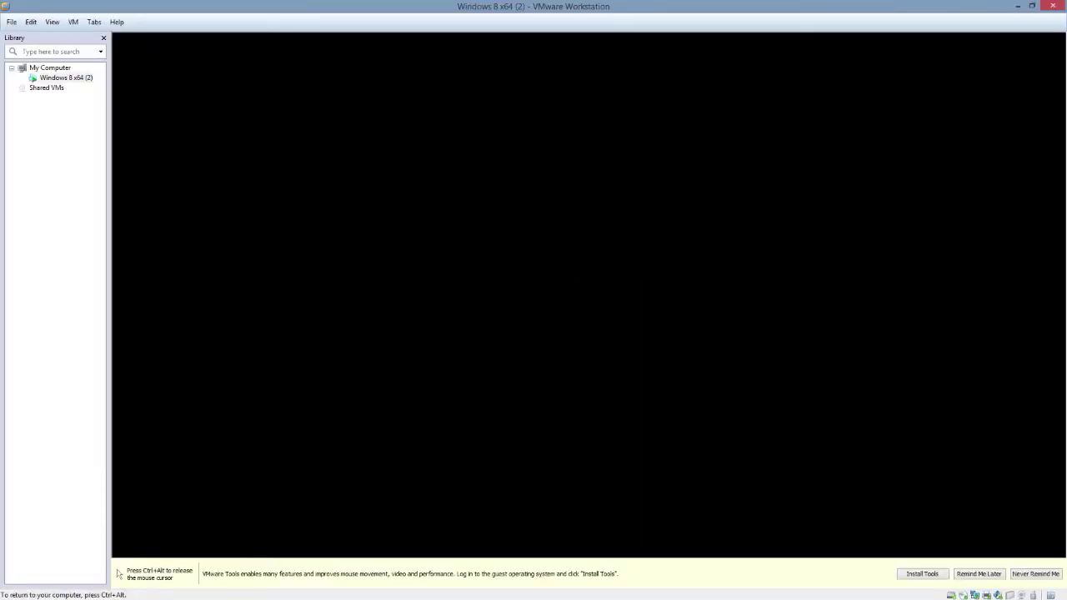
{"action": "key", "text": "ctrl+alt"}
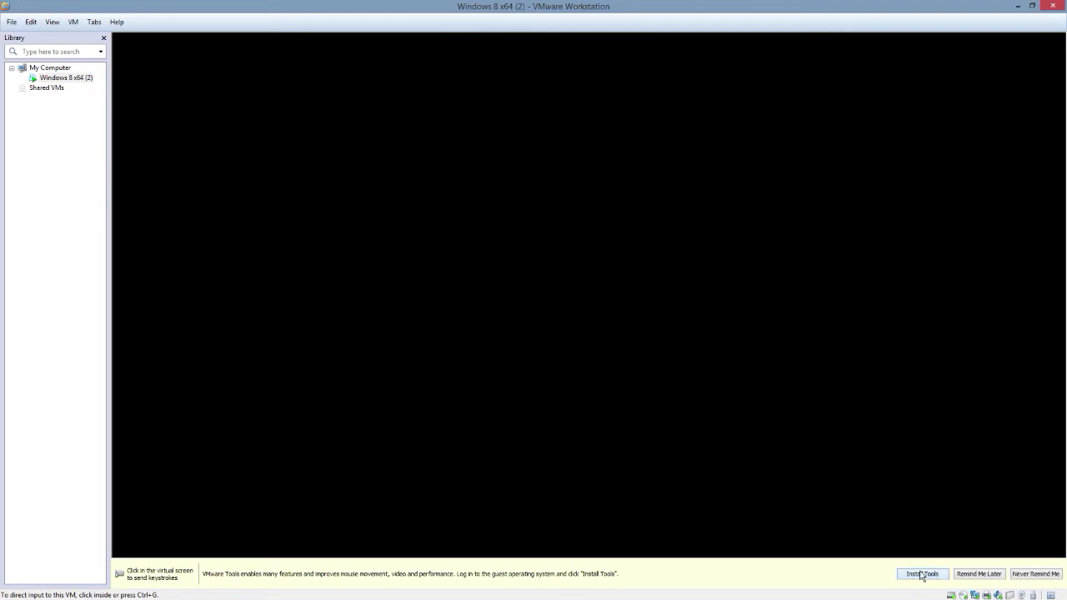
{"action": "left_click", "coordinate": [922, 575]}
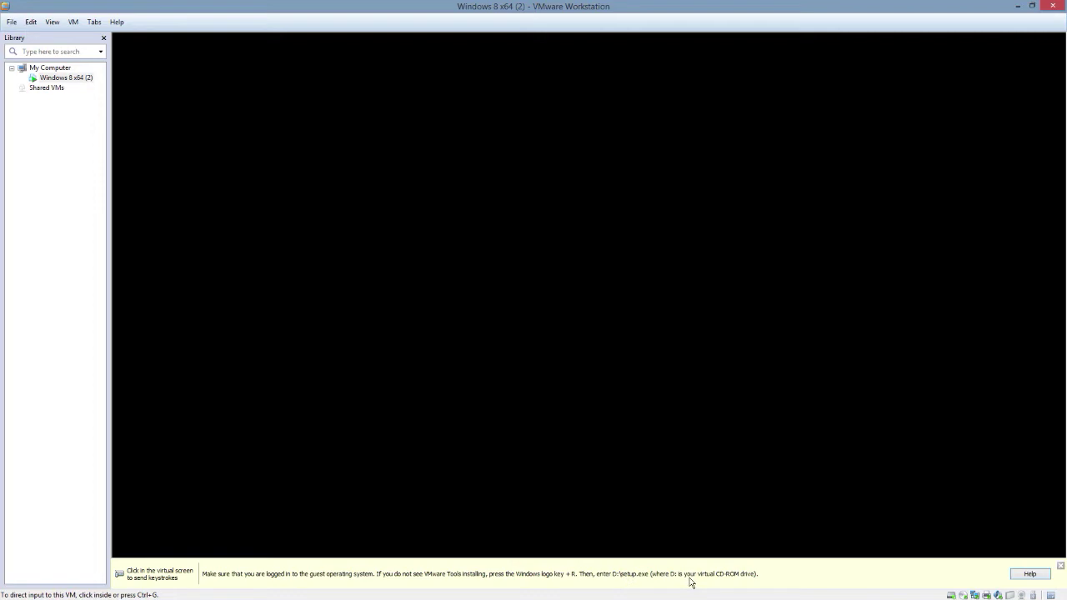
{"action": "left_click", "coordinate": [1060, 566]}
{"action": "left_click", "coordinate": [444, 130]}
{"action": "key", "text": "ctrl+alt+Return"}
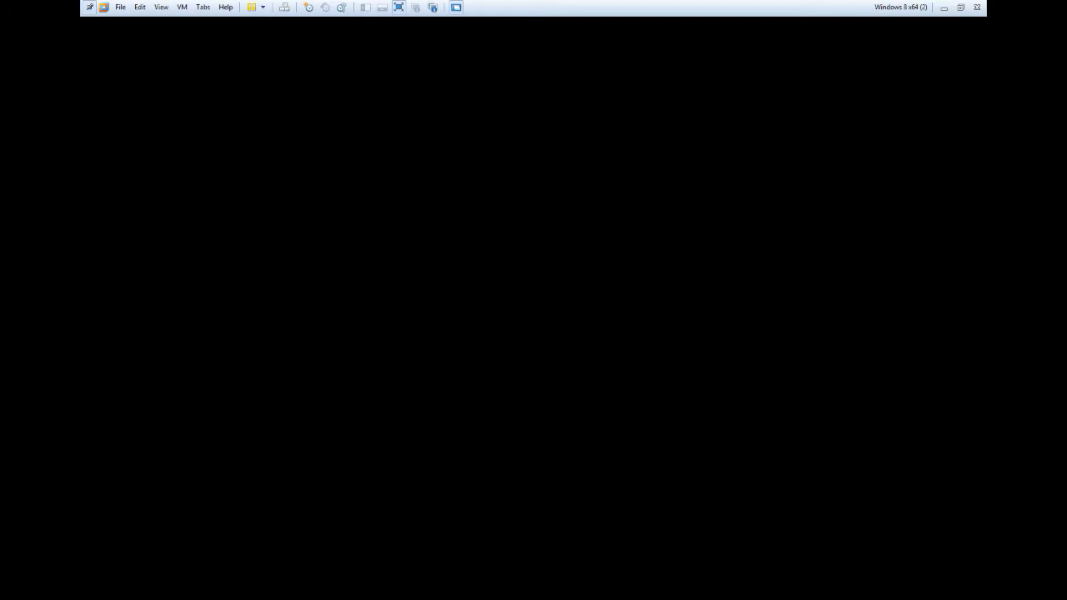
Step: Switch the VM out of full screen while setup reaches the Microsoft account sign-in
{"action": "key", "text": "ctrl+alt+Return"}
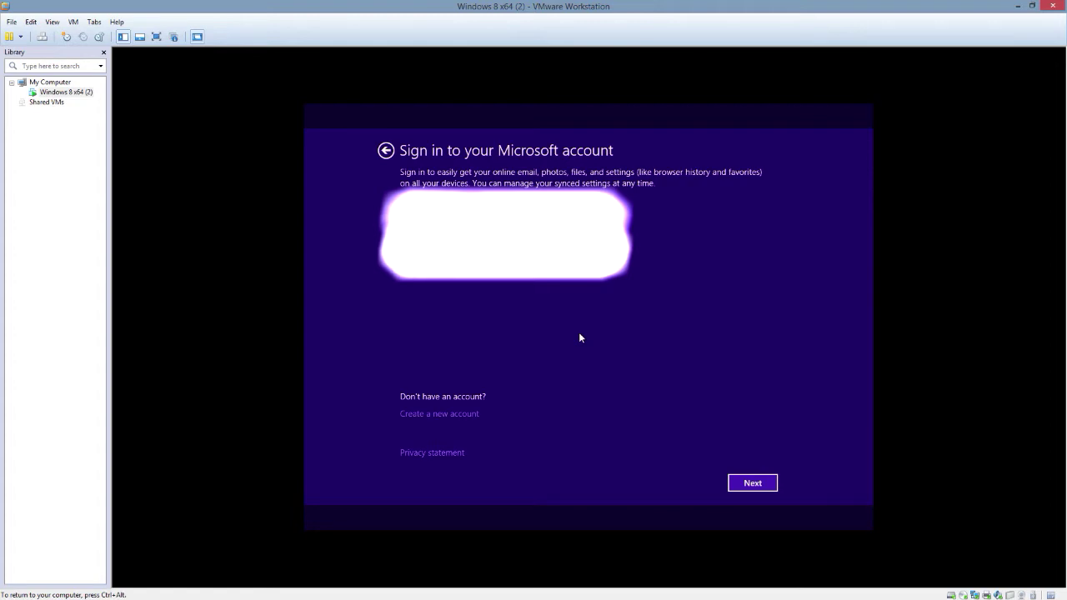
Step: Submit the Microsoft account sign-in and enter the authenticator app verification code
{"action": "key", "text": "Return"}
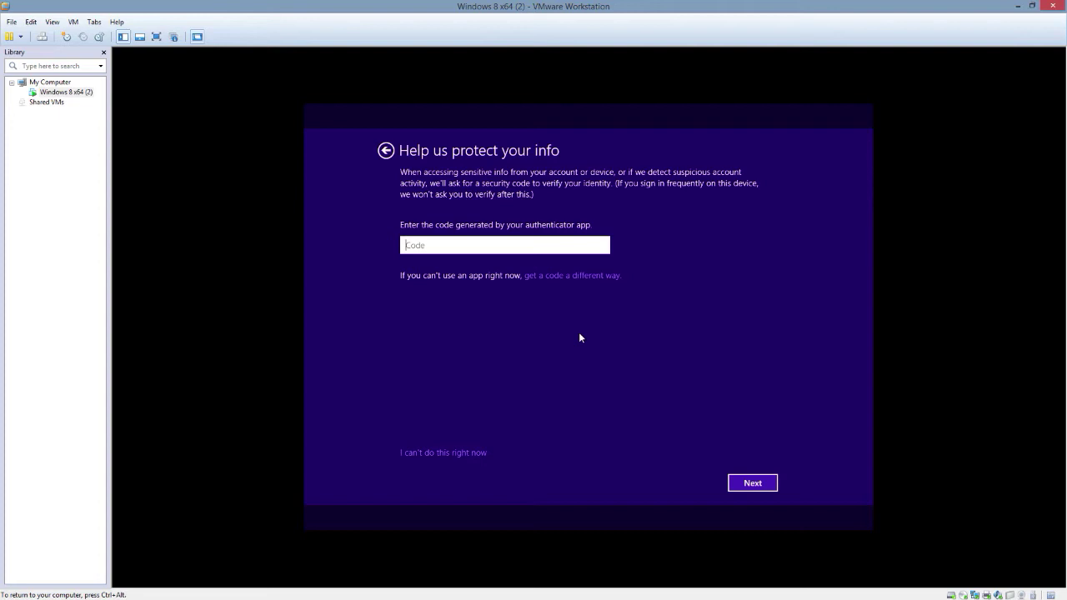
{"action": "key", "text": "Return"}
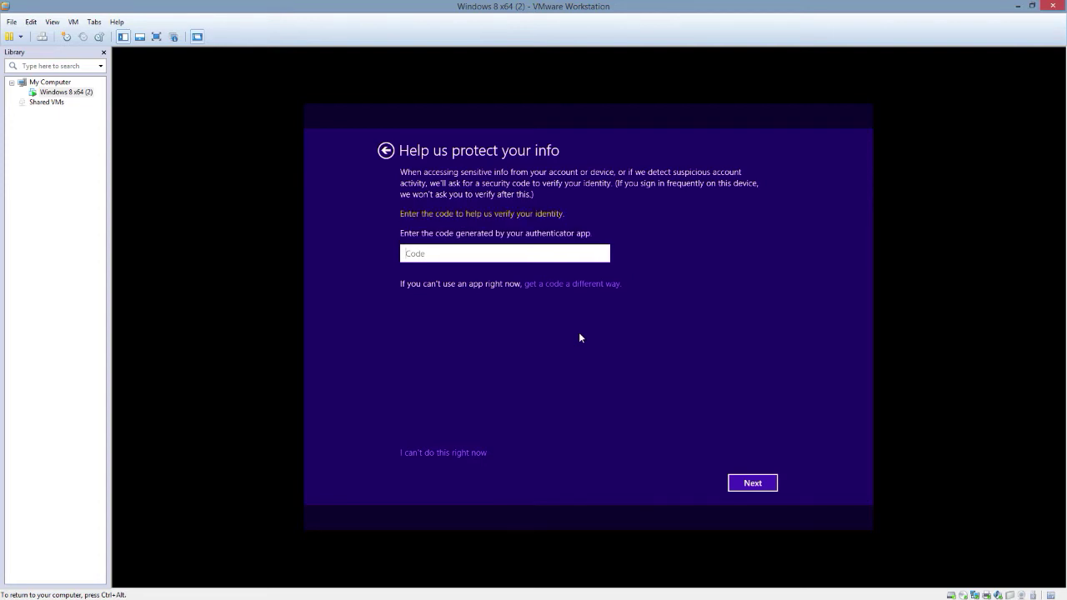
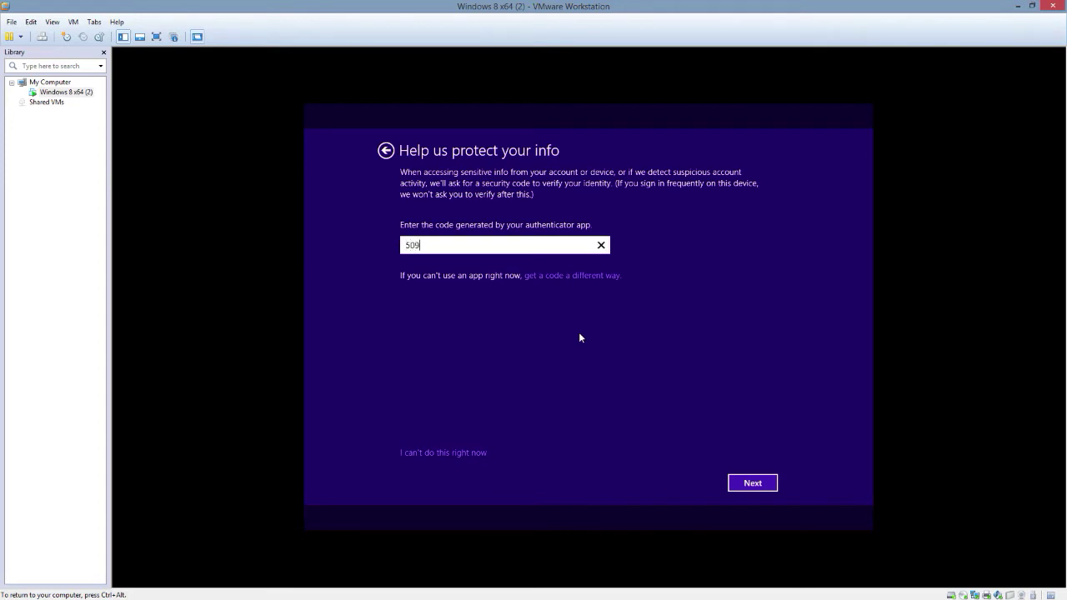
{"action": "key", "text": "Return"}
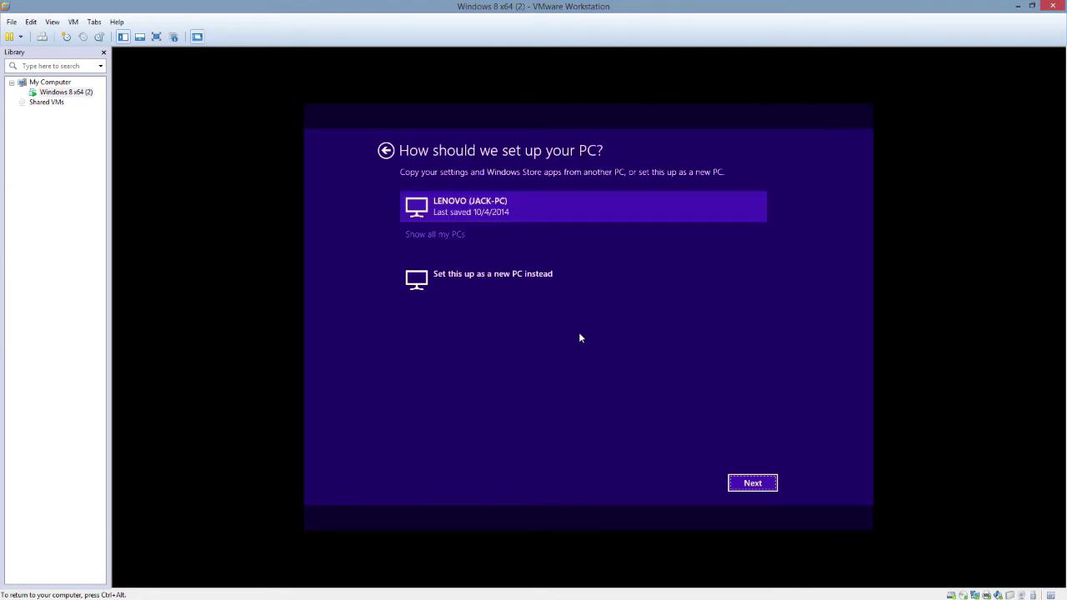
Step: Choose 'Set this up as a new PC instead' with 'Sync my Start screen layout' ticked, and continue
{"action": "left_click", "coordinate": [539, 287]}
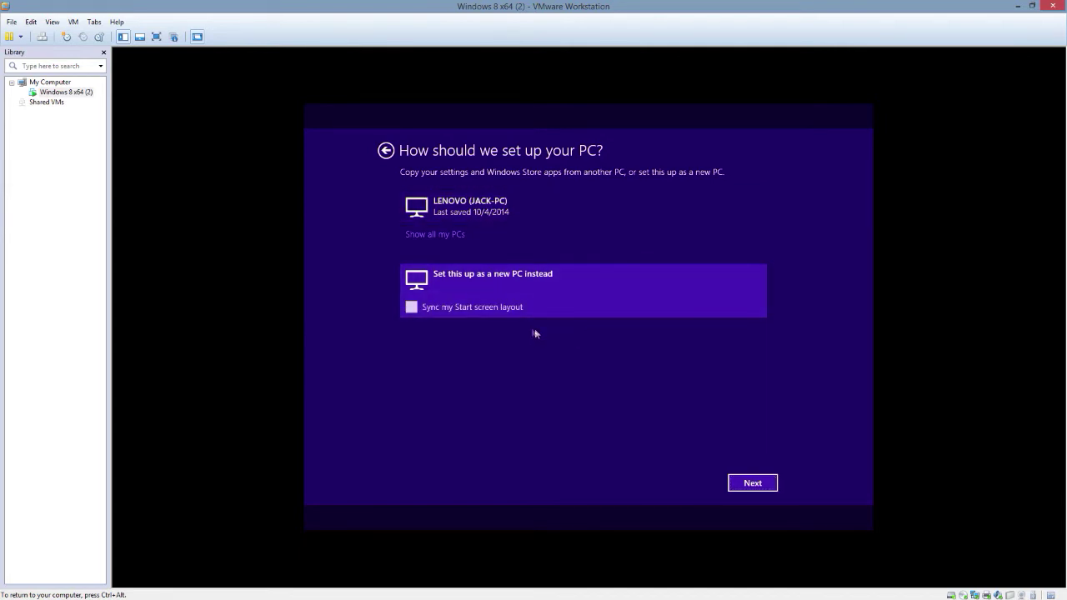
{"action": "left_click", "coordinate": [458, 310]}
{"action": "left_click", "coordinate": [765, 485]}
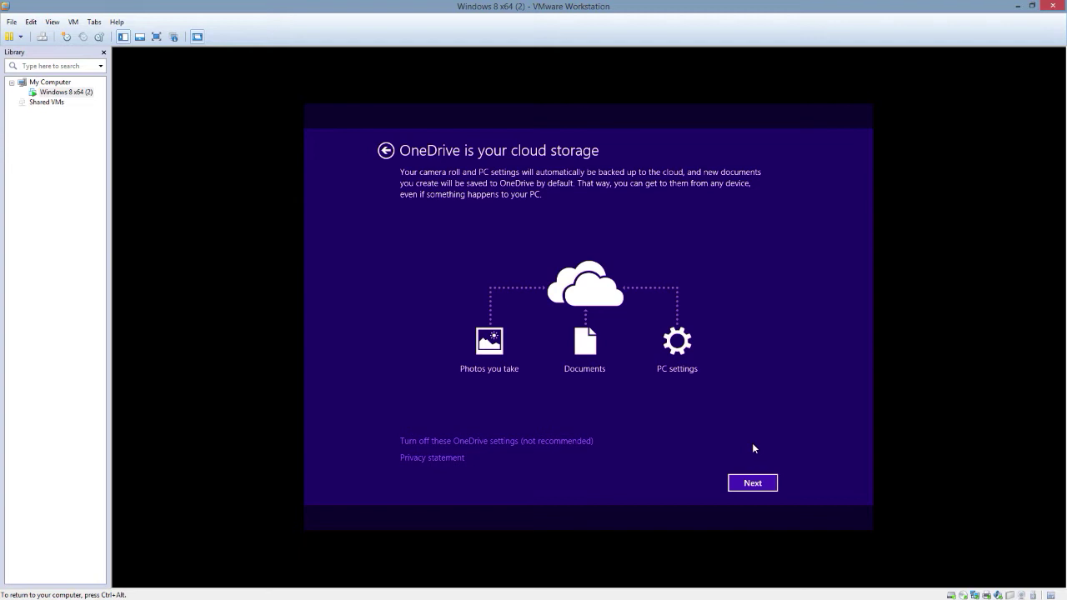
Step: Accept the OneDrive settings, then put the VM in full screen and click into it
{"action": "left_click", "coordinate": [752, 483]}
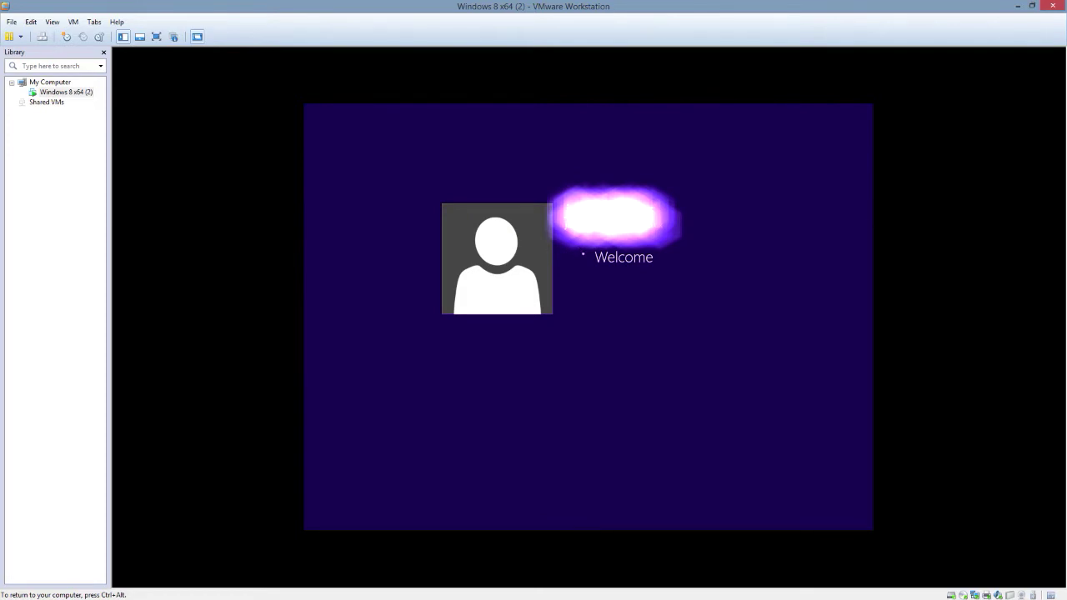
{"action": "left_click", "coordinate": [156, 37]}
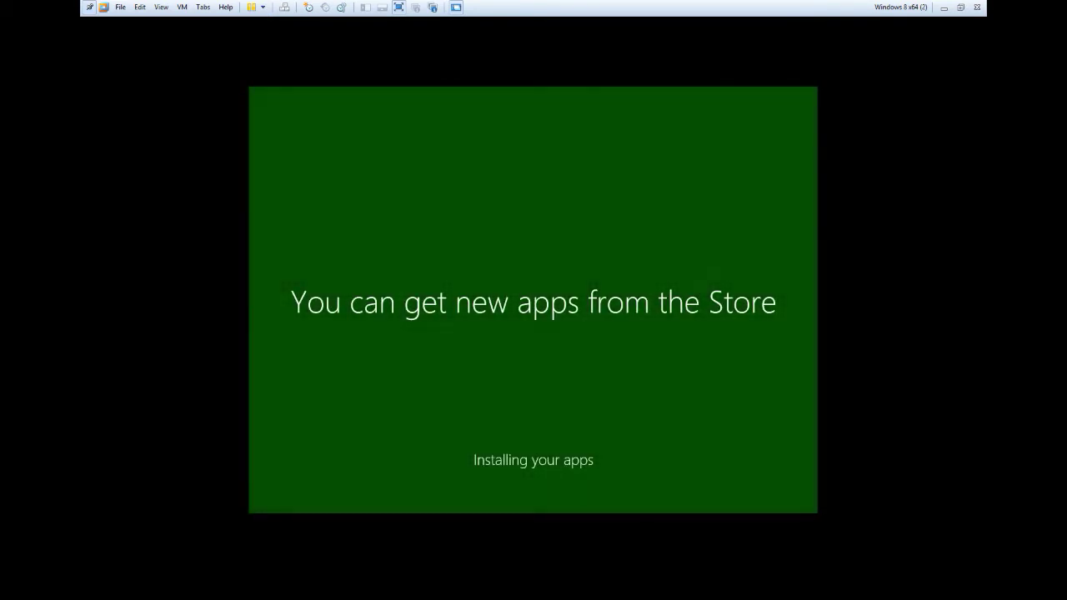
{"action": "left_click", "coordinate": [535, 22]}
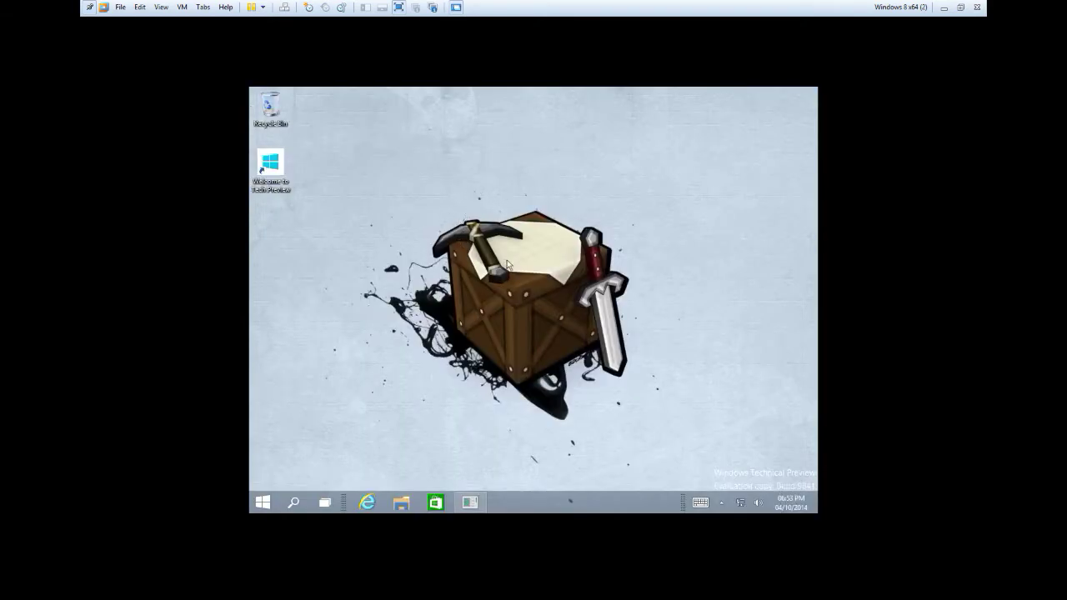
Step: Set the guest desktop resolution to 1920 × 1080, apply it, and keep the changes
{"action": "right_click", "coordinate": [378, 190]}
{"action": "left_click", "coordinate": [442, 316]}
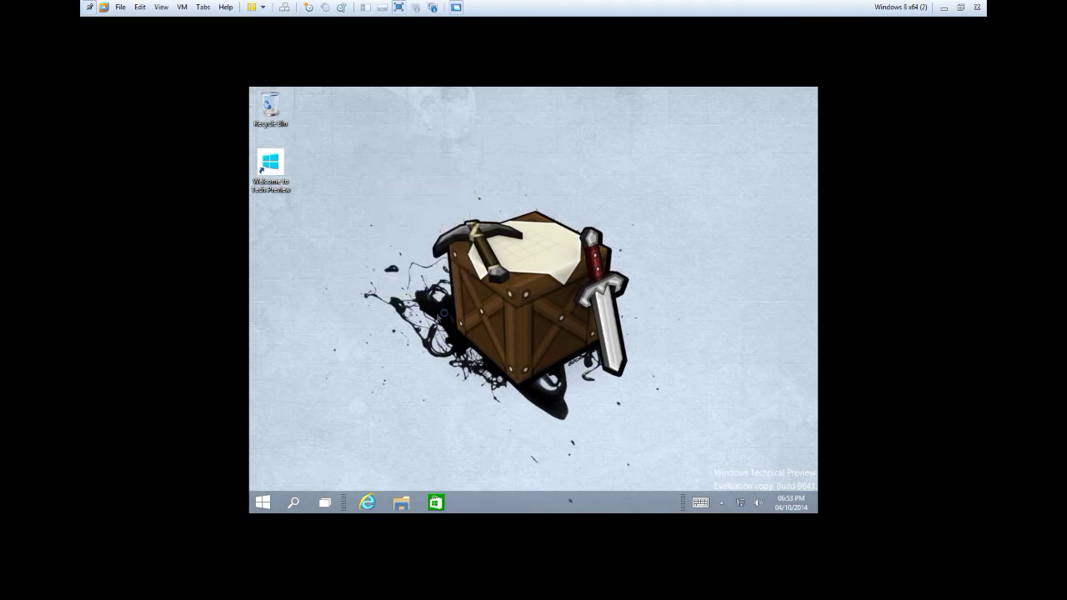
{"action": "key", "text": "super+e"}
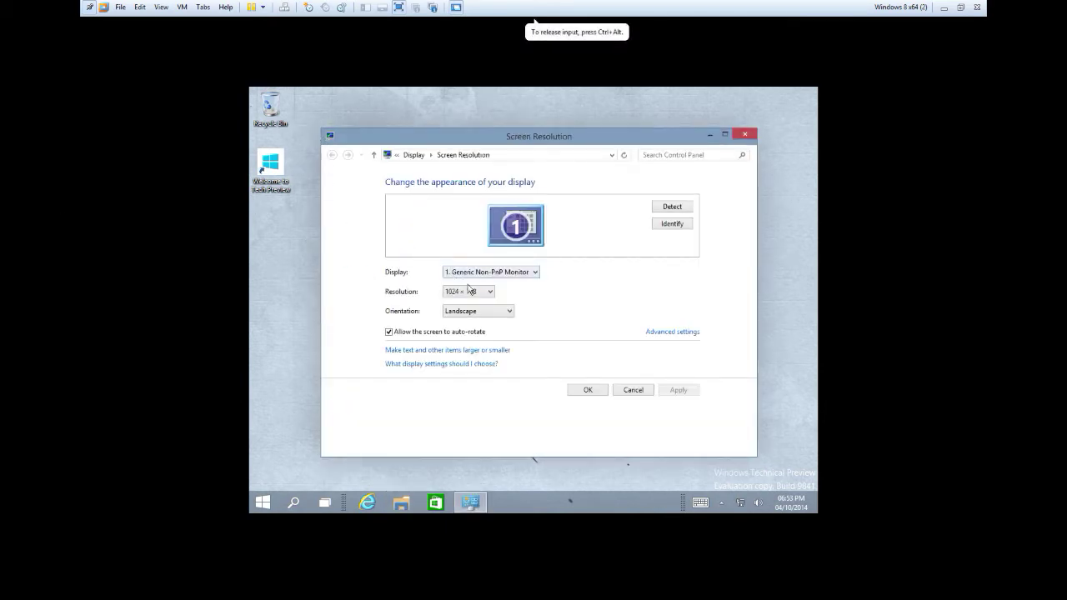
{"action": "left_click", "coordinate": [465, 288]}
{"action": "left_click", "coordinate": [459, 315]}
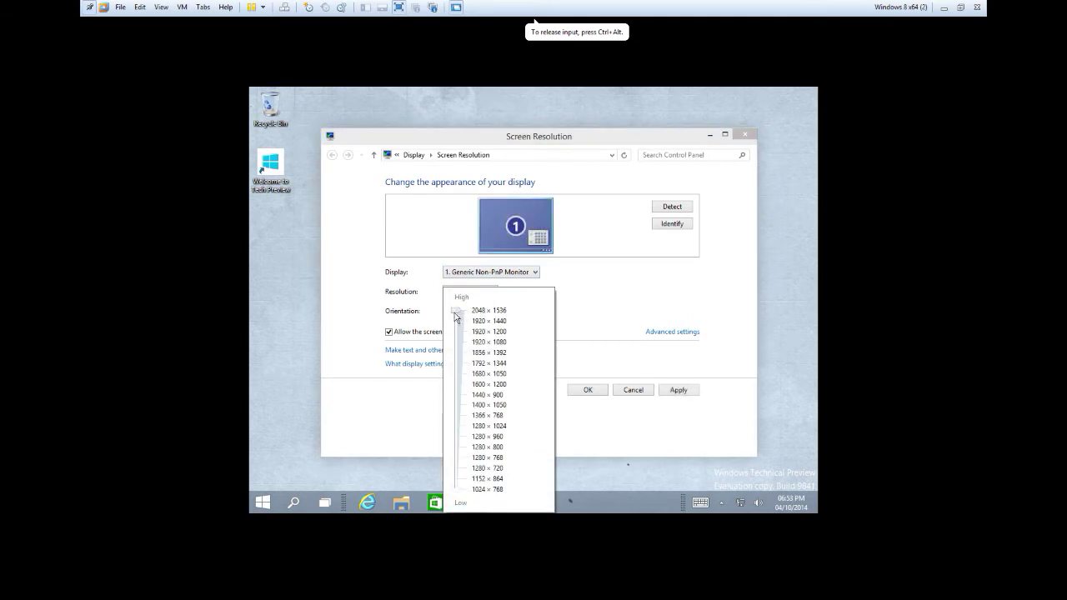
{"action": "left_click_drag", "start_coordinate": [459, 310], "coordinate": [457, 343]}
{"action": "left_click", "coordinate": [669, 391]}
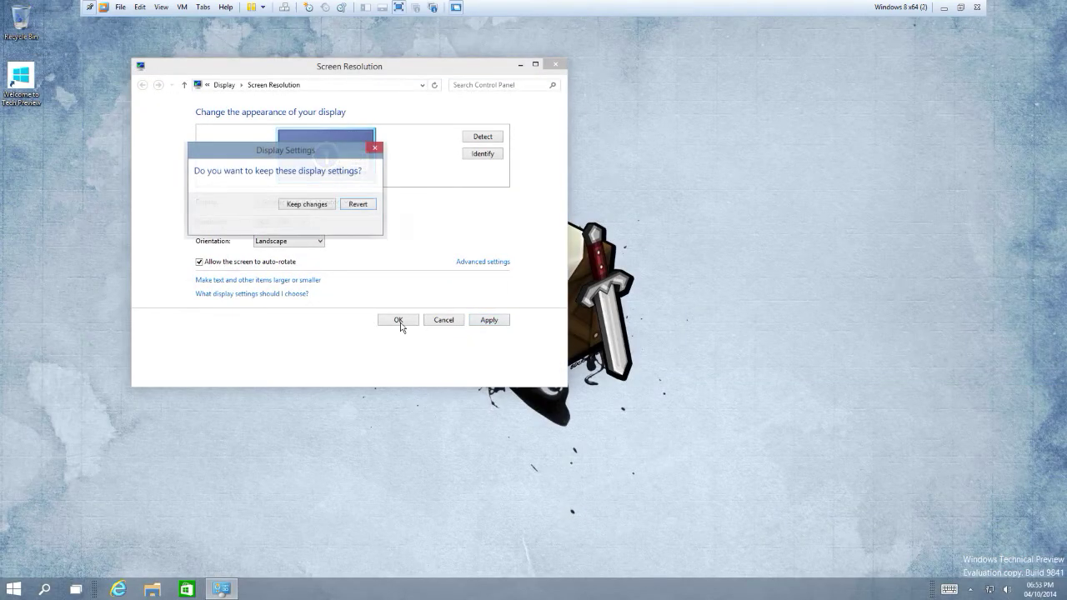
{"action": "left_click", "coordinate": [308, 204]}
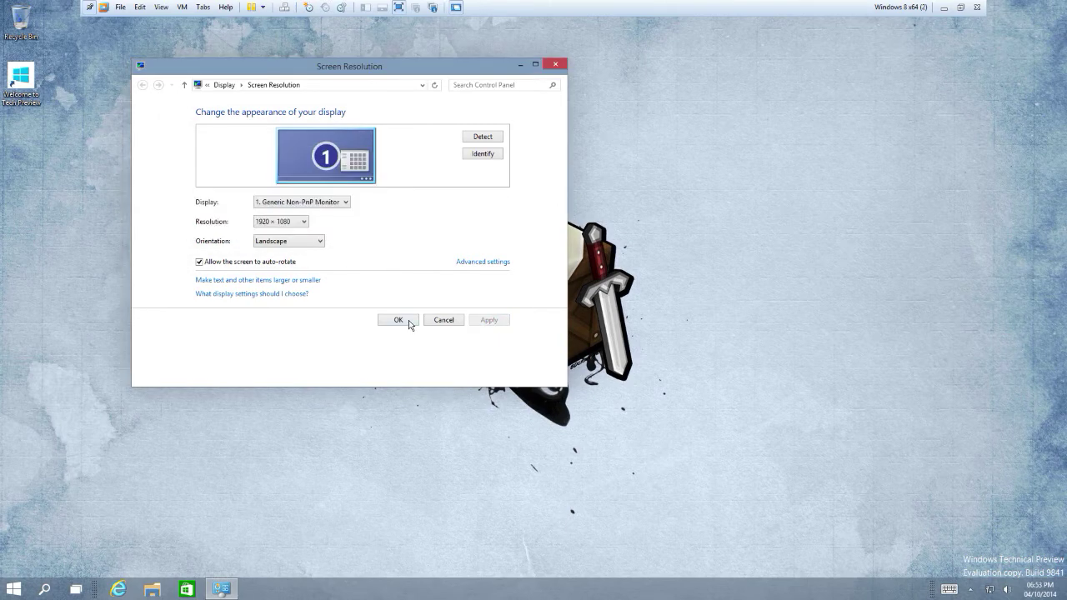
{"action": "left_click", "coordinate": [399, 320]}
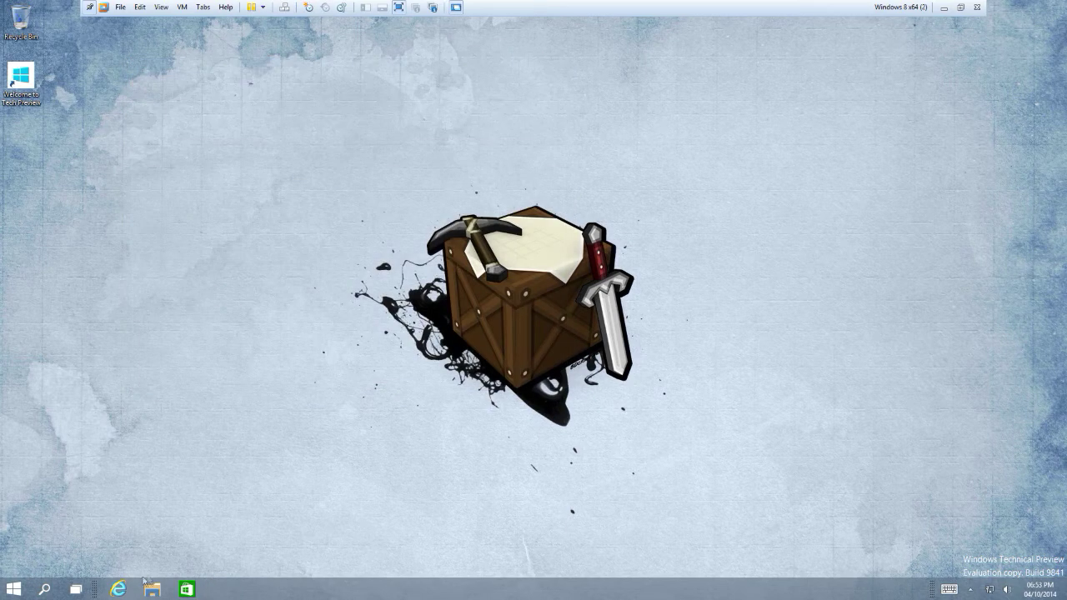
Step: Uncheck 'Use Peek' in the taskbar properties and apply the change
{"action": "right_click", "coordinate": [259, 585]}
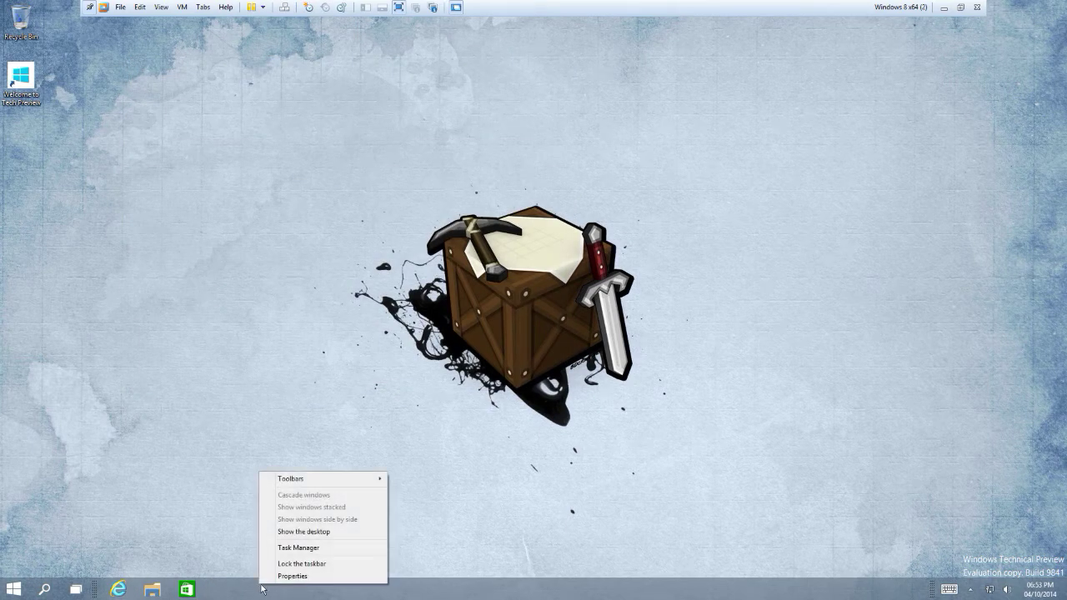
{"action": "left_click", "coordinate": [266, 586]}
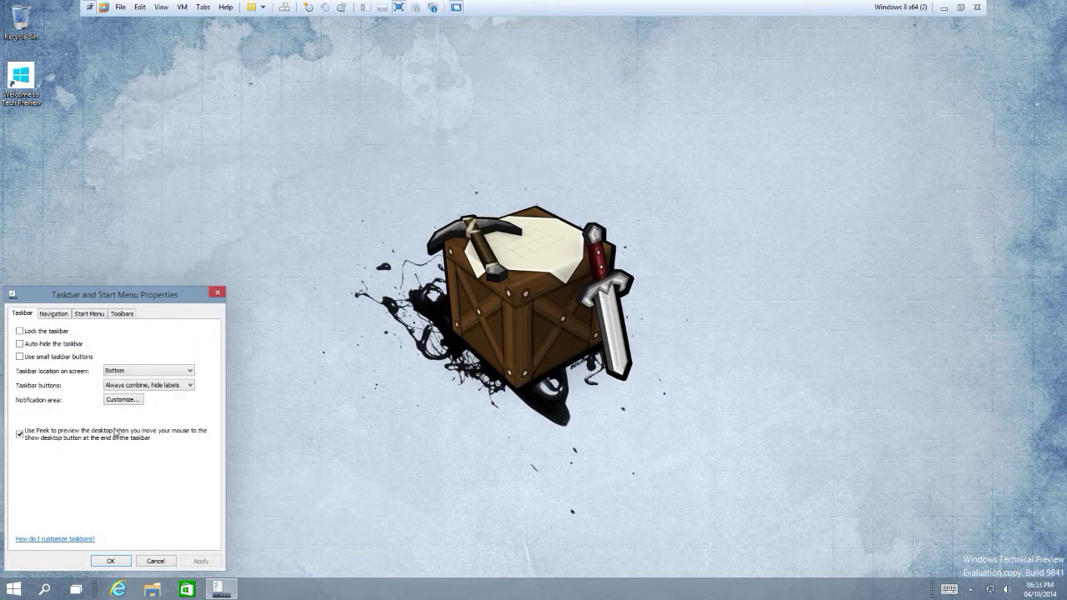
{"action": "left_click", "coordinate": [113, 436]}
{"action": "left_click", "coordinate": [205, 562]}
{"action": "left_click", "coordinate": [201, 563]}
Step: Look through the Navigation, Start Menu and Toolbars tabs, then close the properties window
{"action": "left_click", "coordinate": [55, 314]}
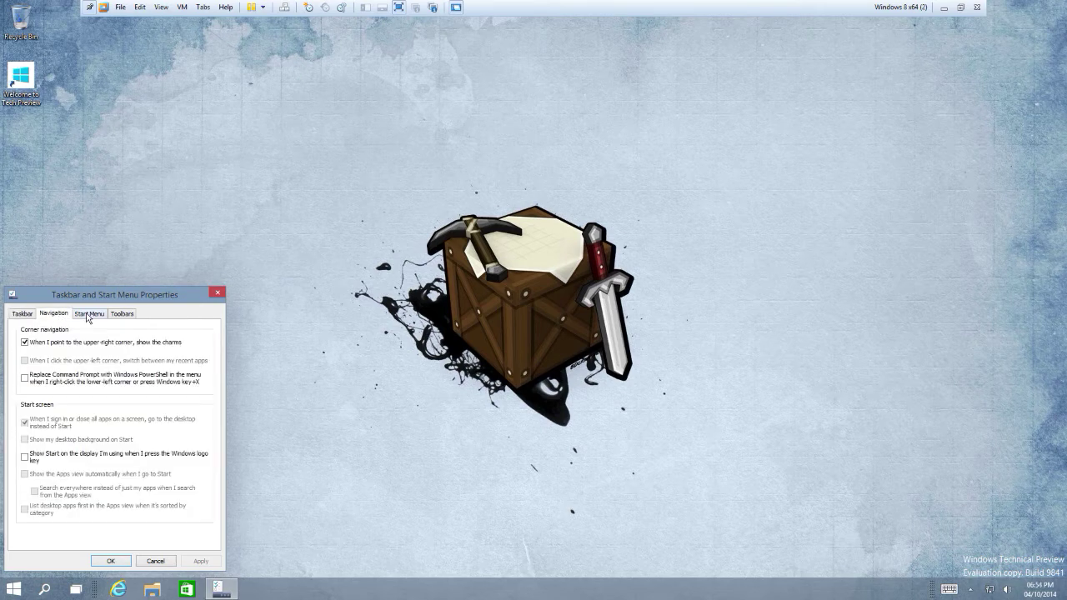
{"action": "left_click", "coordinate": [87, 315]}
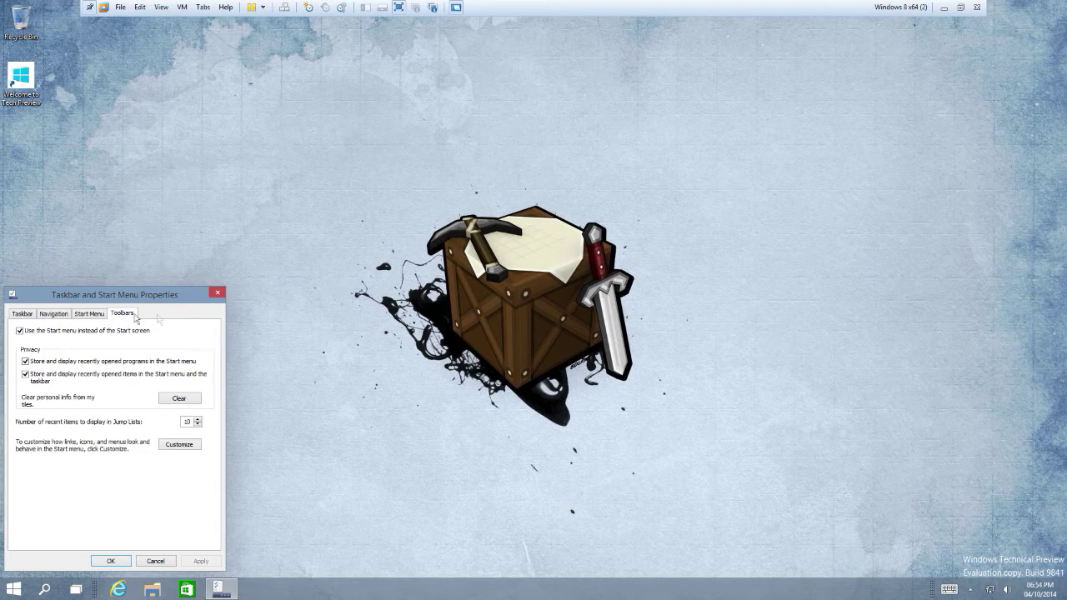
{"action": "left_click", "coordinate": [121, 314]}
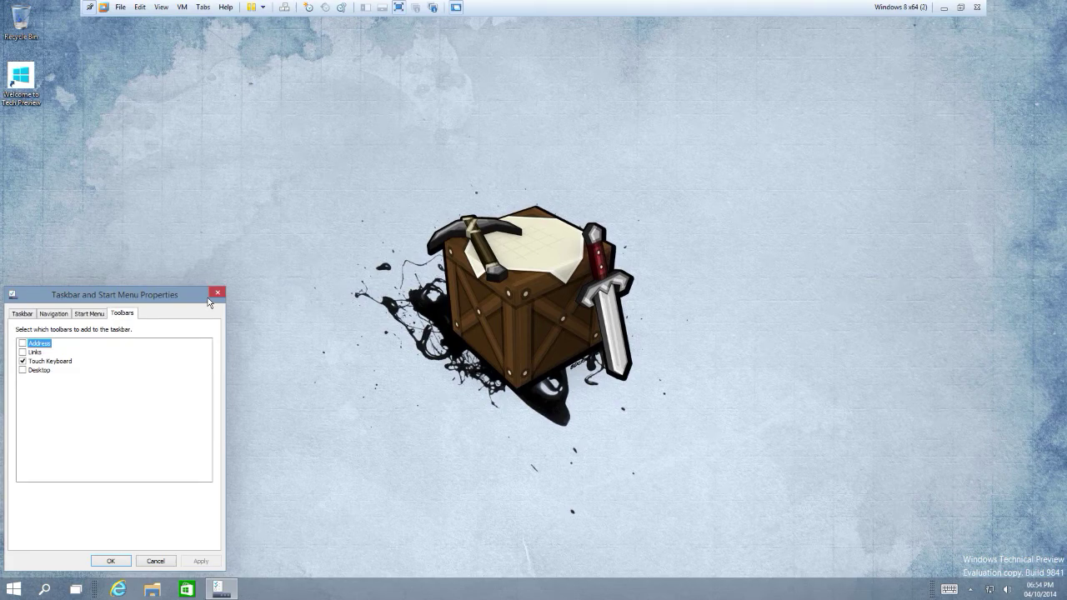
{"action": "left_click", "coordinate": [217, 294]}
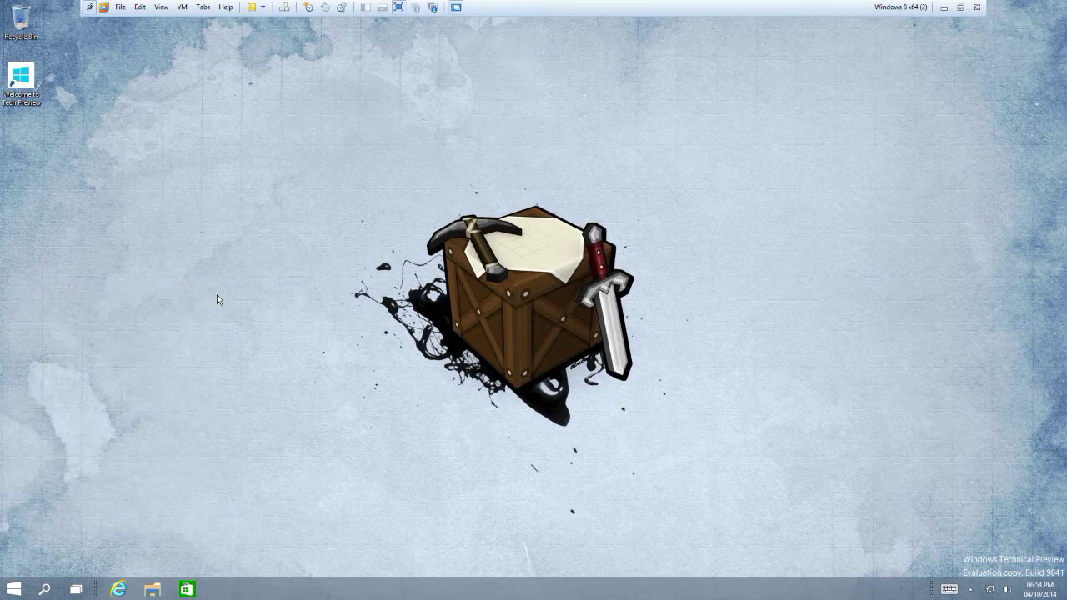
{"action": "right_click", "coordinate": [667, 4]}
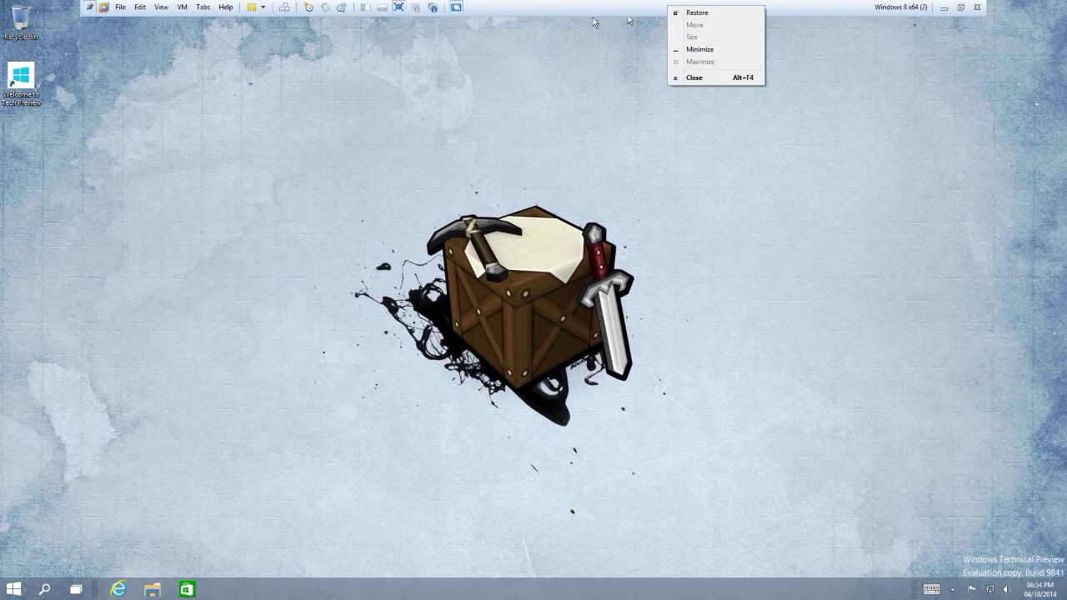
Step: Dismiss the window menu and check the guest's network connections flyout
{"action": "left_click", "coordinate": [740, 39]}
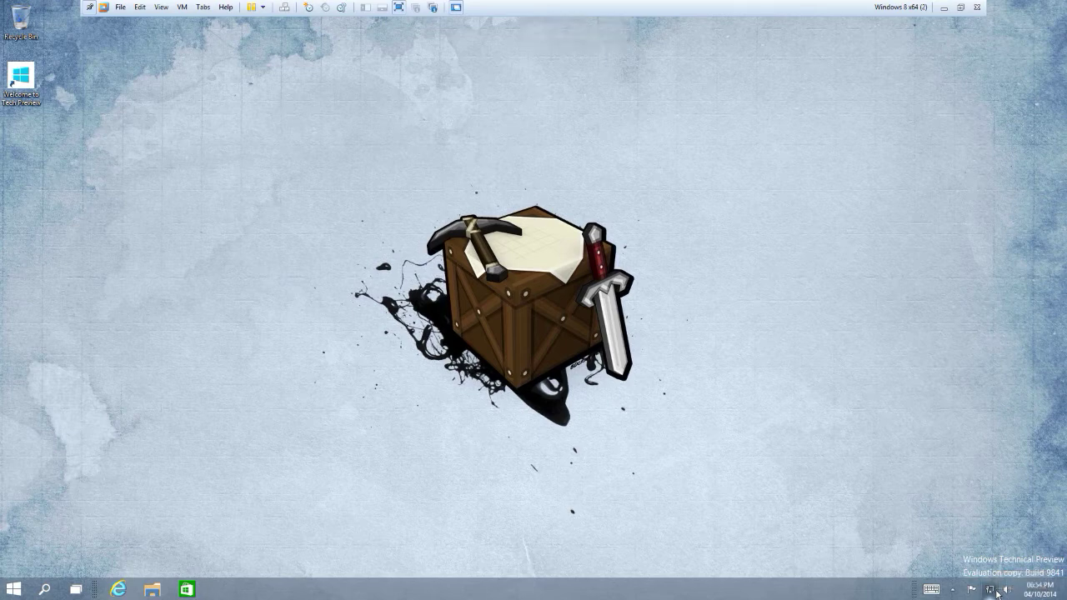
{"action": "left_click", "coordinate": [992, 590]}
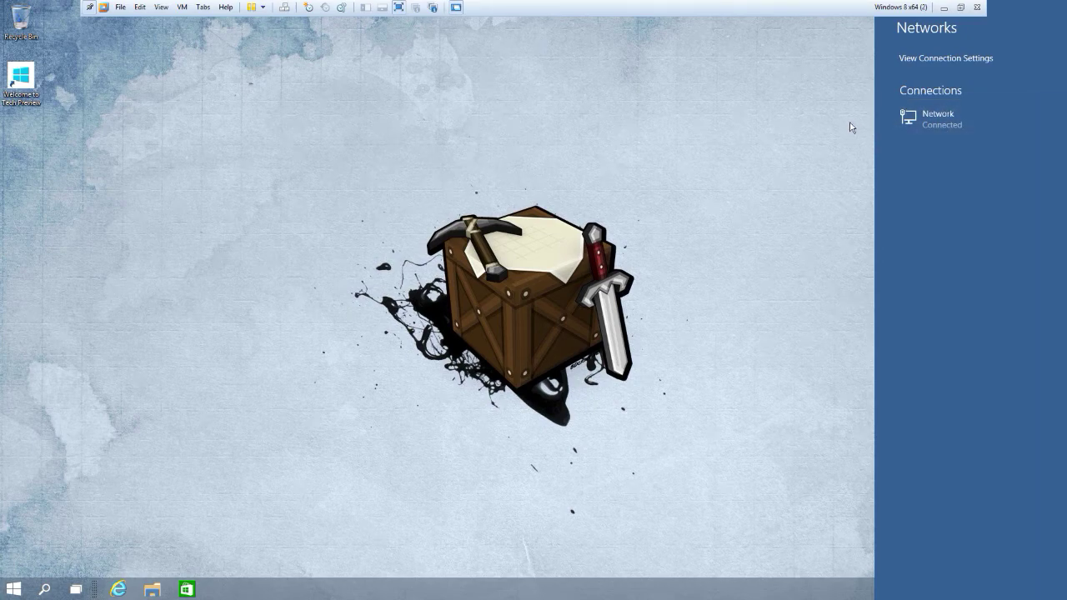
{"action": "left_click", "coordinate": [806, 176]}
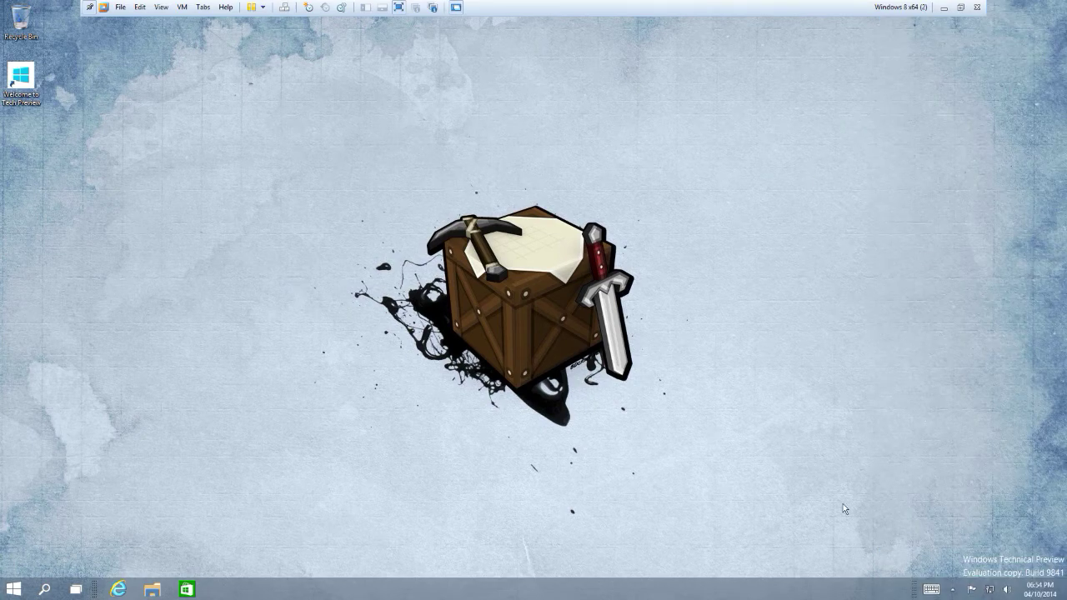
Step: View the Safely Remove Hardware device list, then launch Internet Explorer
{"action": "left_click", "coordinate": [953, 590]}
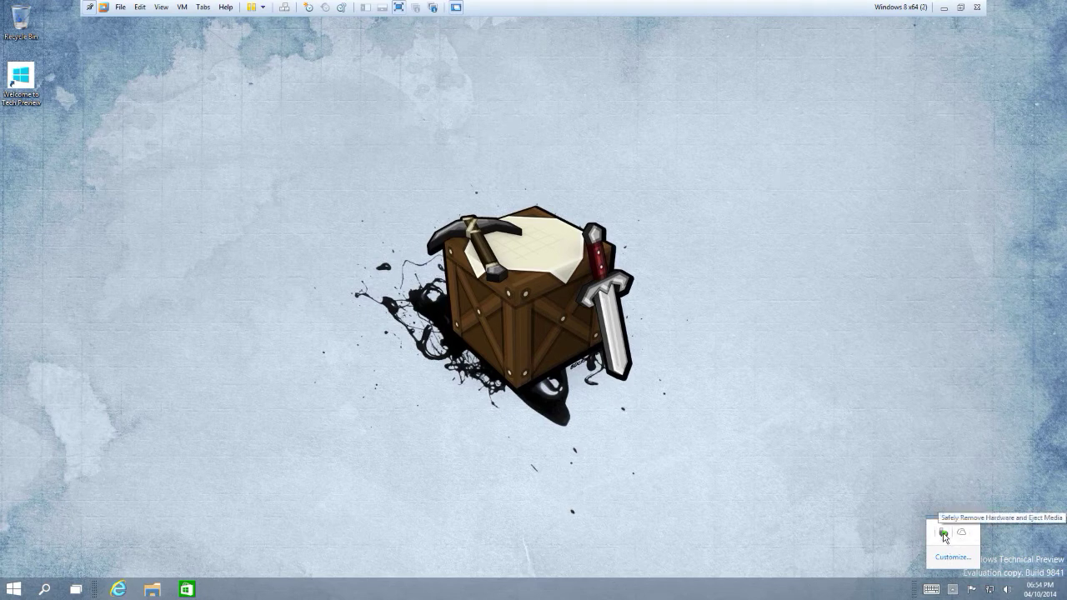
{"action": "left_click", "coordinate": [944, 535]}
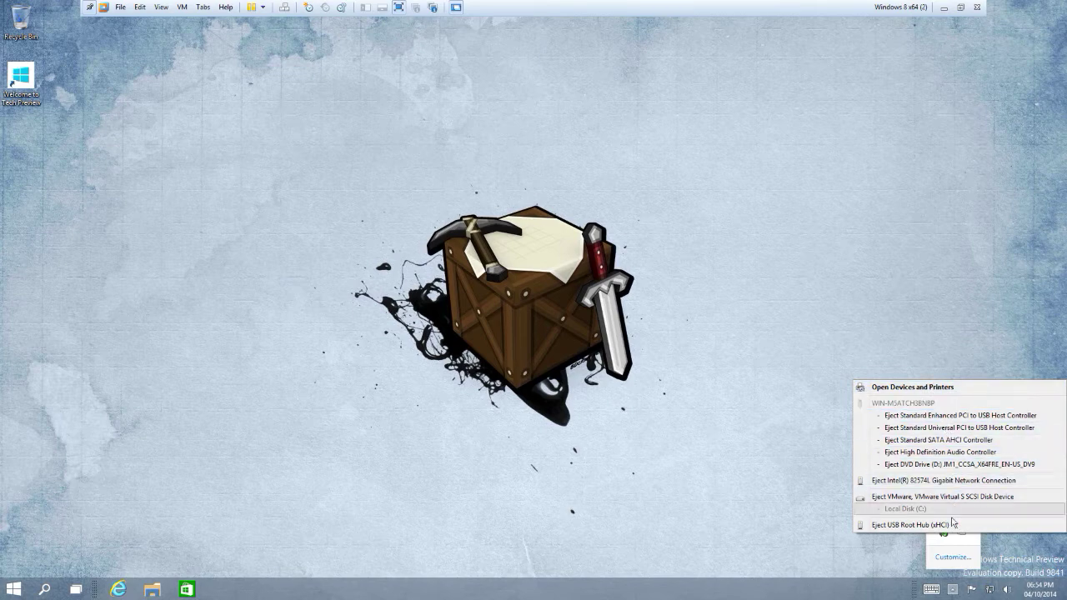
{"action": "left_click", "coordinate": [692, 456]}
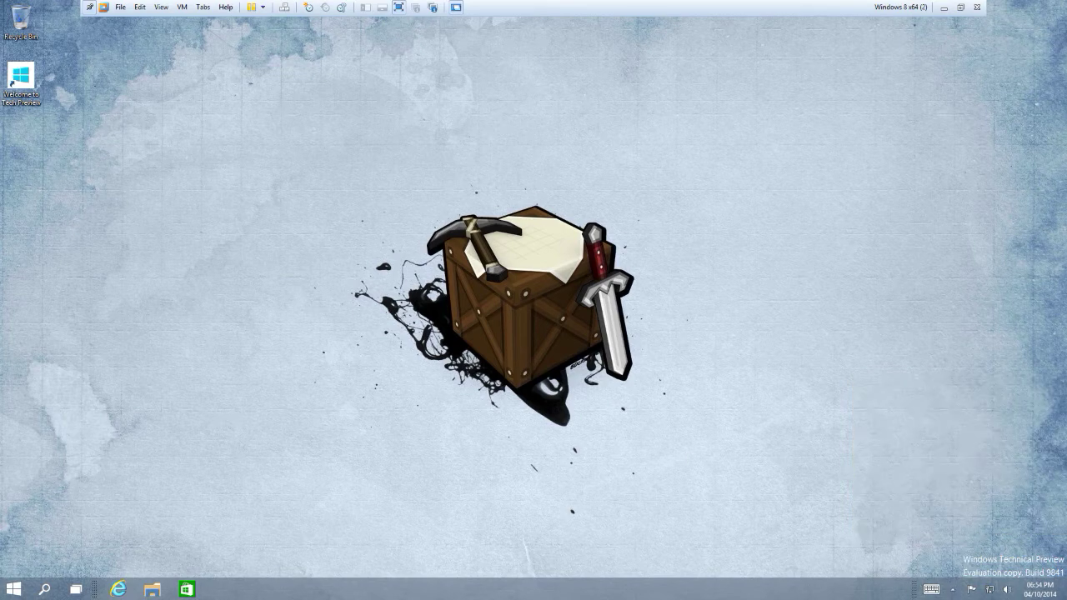
{"action": "left_click", "coordinate": [130, 591]}
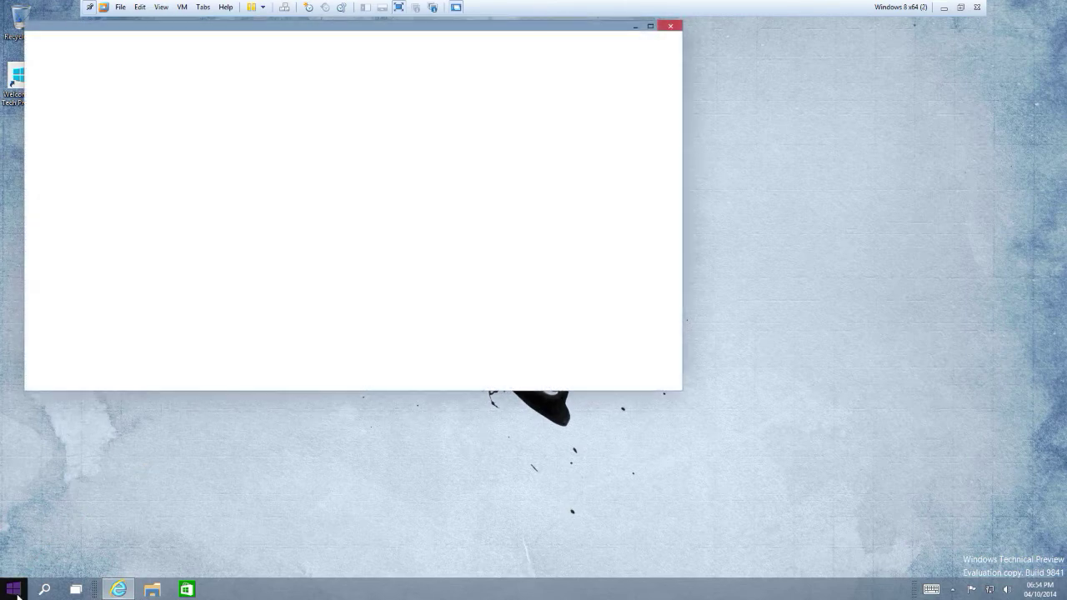
Step: Open Start and scroll through the full list of installed apps
{"action": "left_click", "coordinate": [13, 590]}
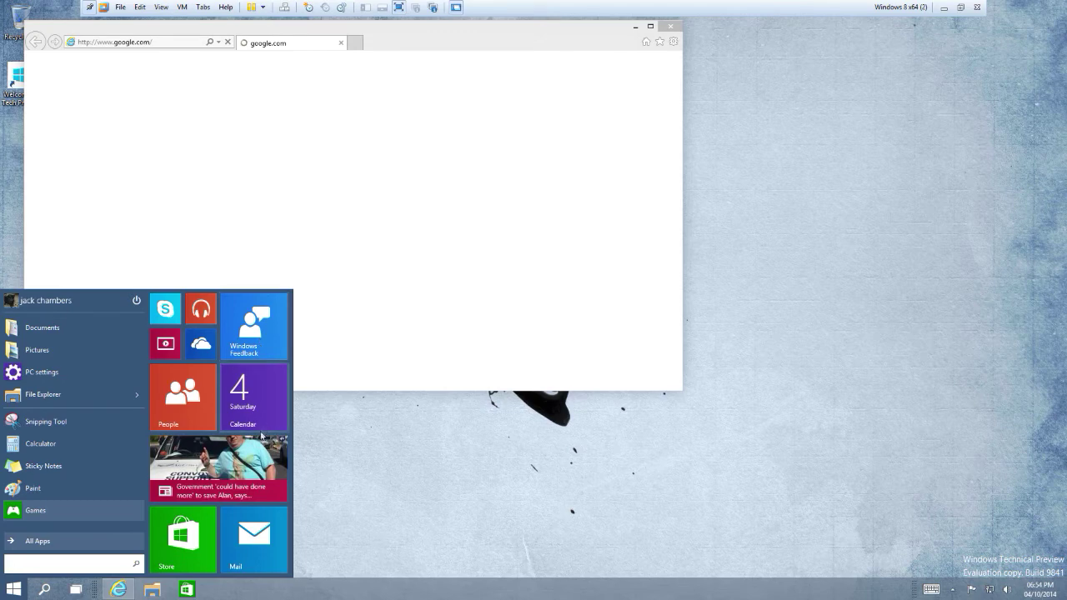
{"action": "left_click", "coordinate": [125, 541]}
{"action": "scroll", "coordinate": [80, 348], "scroll_direction": "down", "scroll_amount": 3}
{"action": "scroll", "coordinate": [105, 401], "scroll_direction": "down", "scroll_amount": 3}
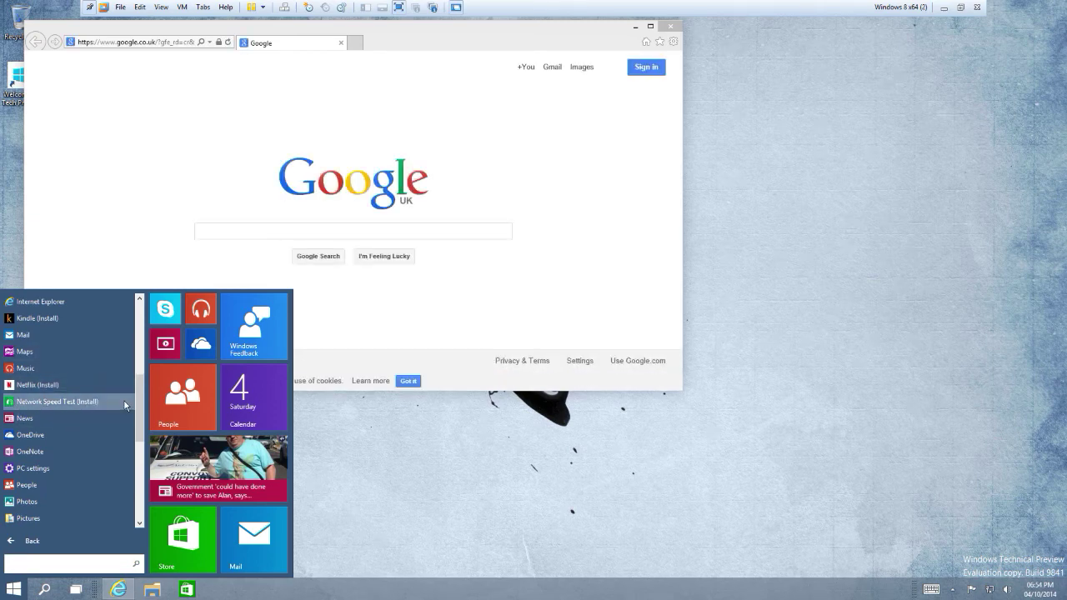
{"action": "scroll", "coordinate": [122, 403], "scroll_direction": "down", "scroll_amount": 6}
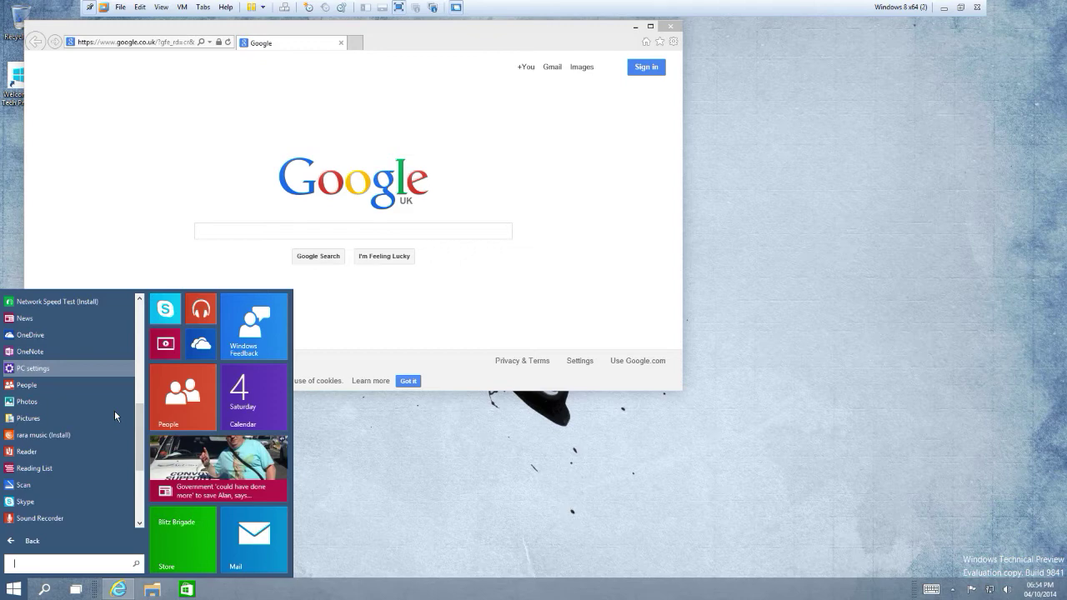
{"action": "scroll", "coordinate": [114, 410], "scroll_direction": "down", "scroll_amount": 5}
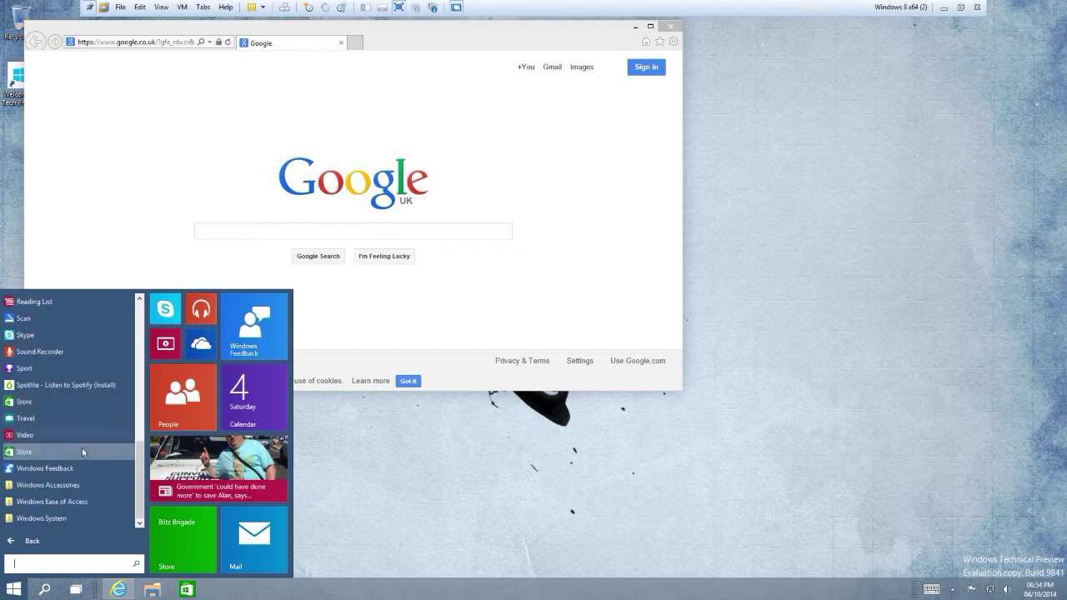
{"action": "scroll", "coordinate": [82, 449], "scroll_direction": "up", "scroll_amount": 10}
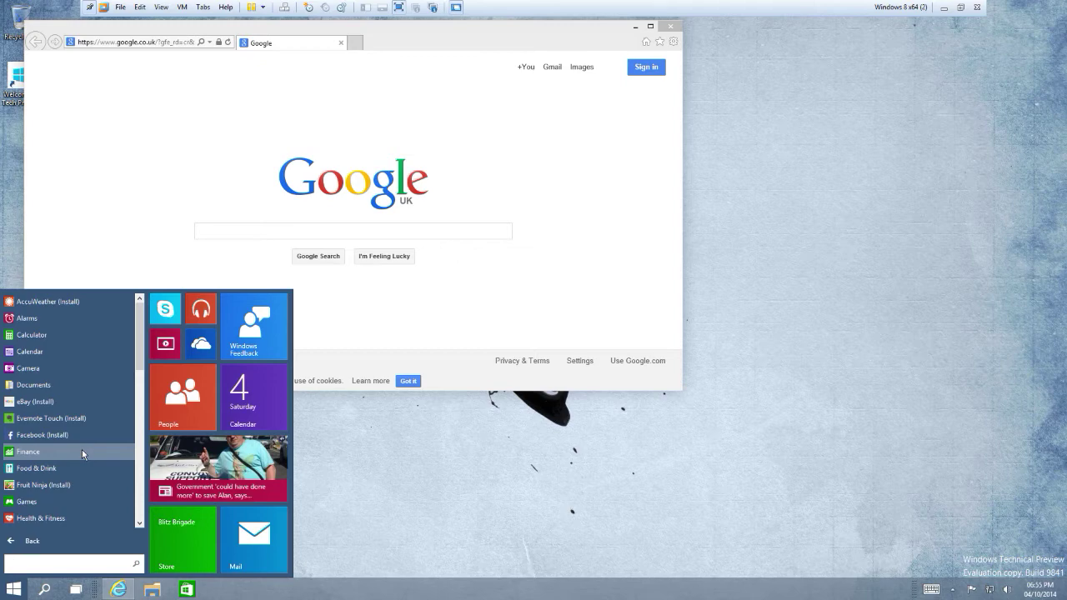
Step: Search Start for 'video', then replace it with 'youtube'
{"action": "type", "text": "video"}
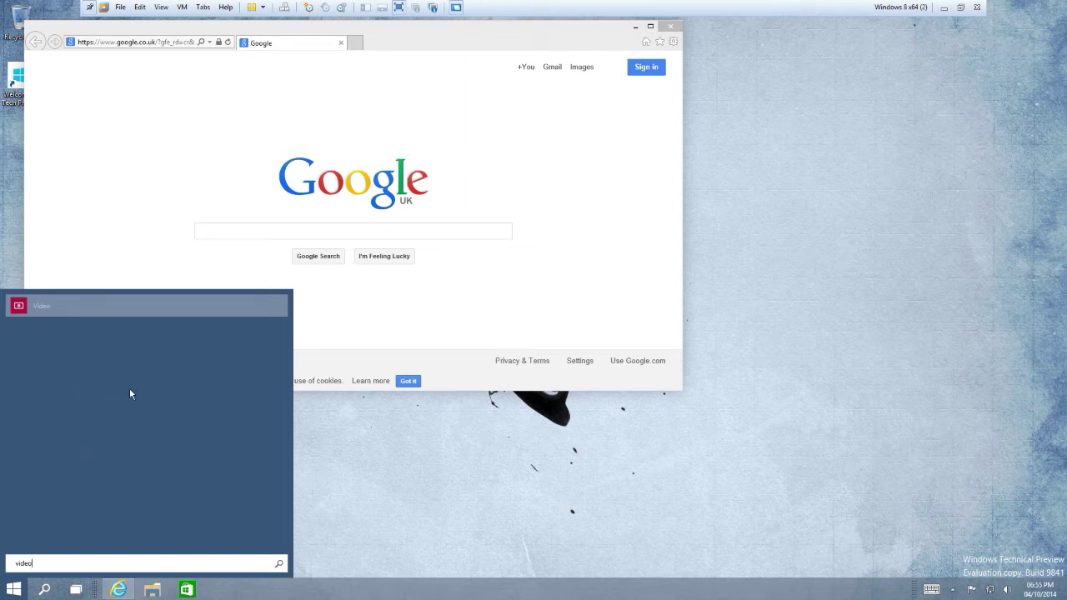
{"action": "left_click_drag", "start_coordinate": [35, 564], "coordinate": [2, 563]}
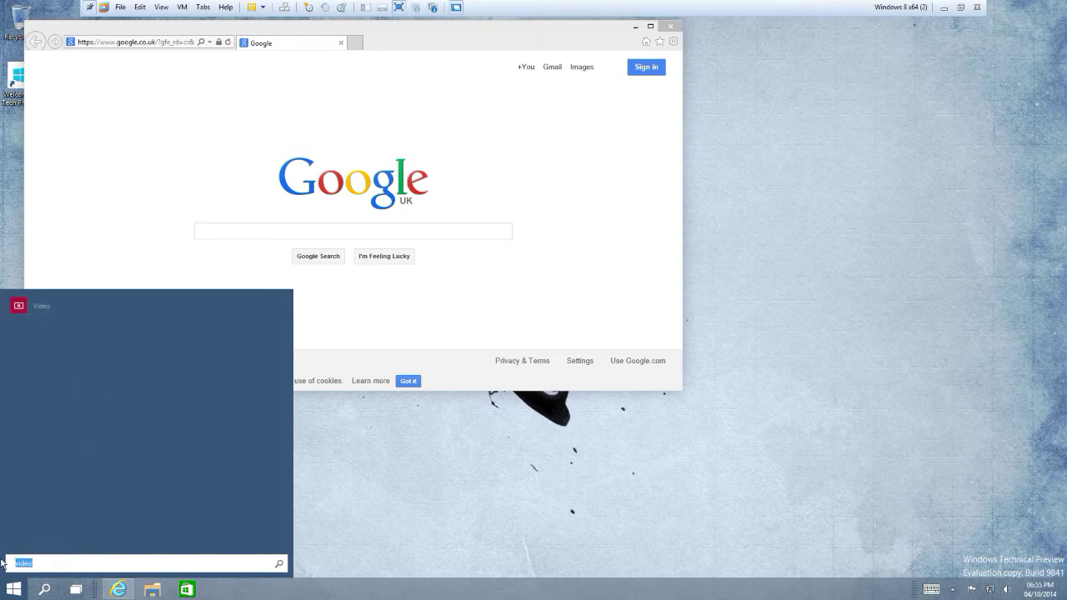
{"action": "type", "text": "youtube"}
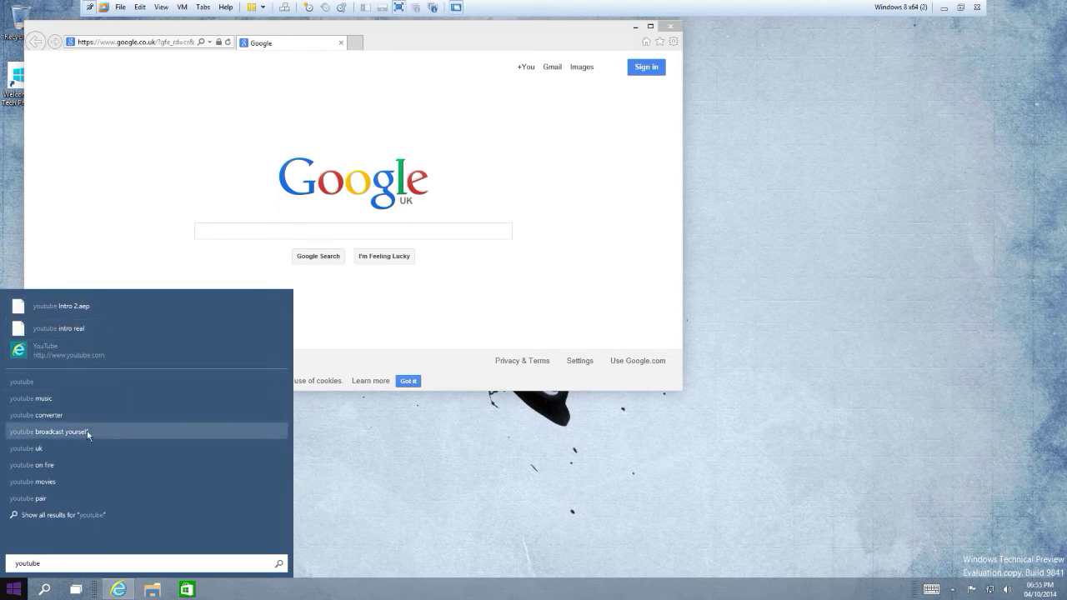
Step: Search for 'last.film', browse the suggestions, dismiss the results and reopen the Start tiles
{"action": "key", "text": "BackSpace"}
{"action": "key", "text": "BackSpace"}
{"action": "key", "text": "BackSpace"}
{"action": "key", "text": "BackSpace"}
{"action": "key", "text": "BackSpace"}
{"action": "key", "text": "BackSpace"}
{"action": "key", "text": "BackSpace"}
{"action": "type", "text": "lastfilm"}
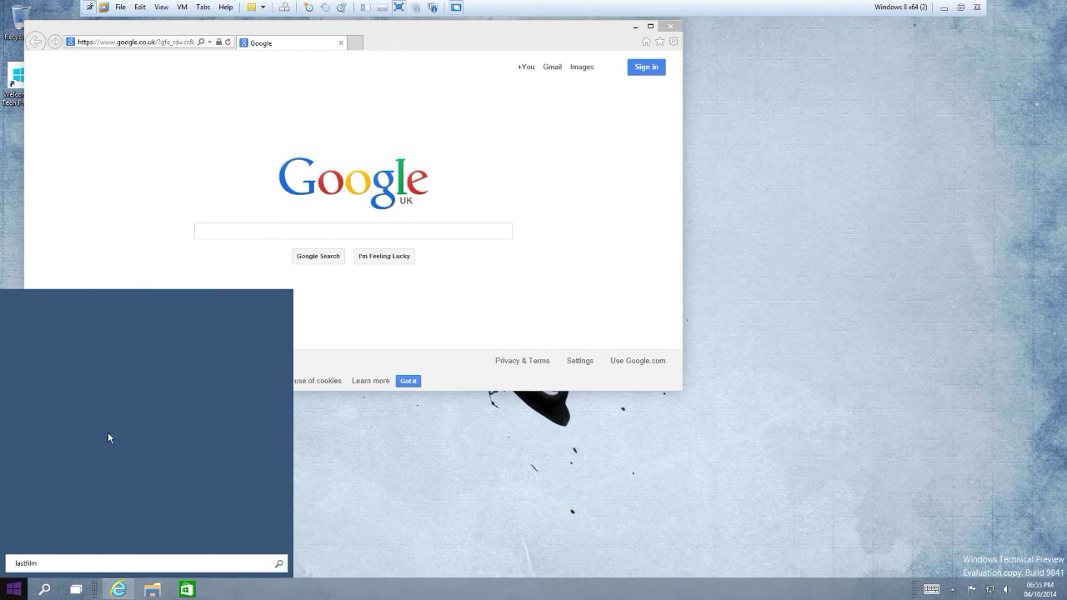
{"action": "key", "text": "Left"}
{"action": "key", "text": "Left"}
{"action": "key", "text": "Left"}
{"action": "key", "text": "Left"}
{"action": "type", "text": "."}
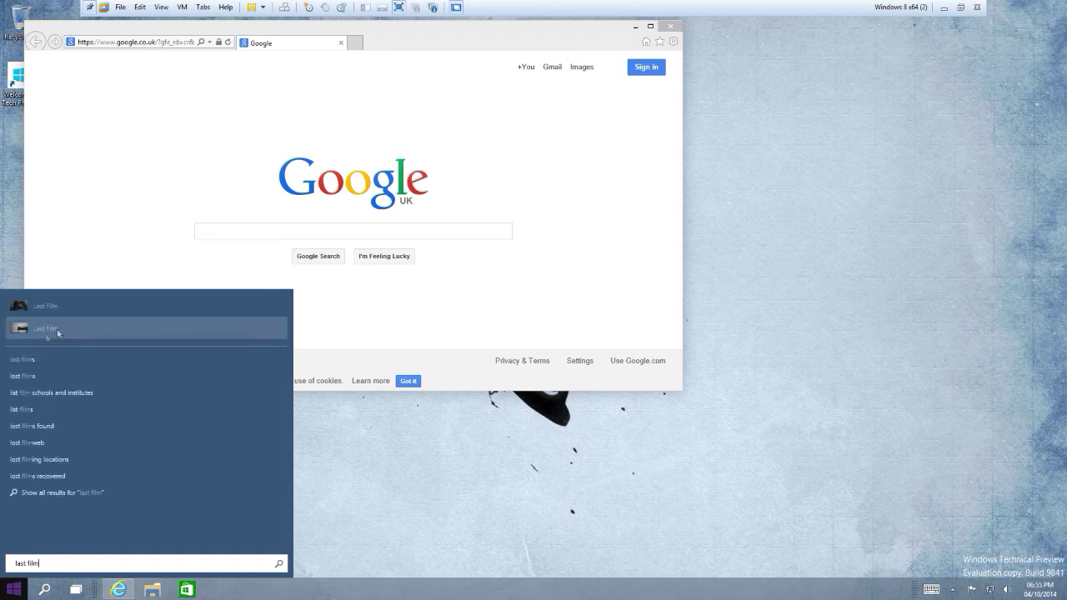
{"action": "key", "text": "Down"}
{"action": "key", "text": "Down"}
{"action": "key", "text": "Down"}
{"action": "key", "text": "Down"}
{"action": "key", "text": "Down"}
{"action": "key", "text": "Down"}
{"action": "key", "text": "Escape"}
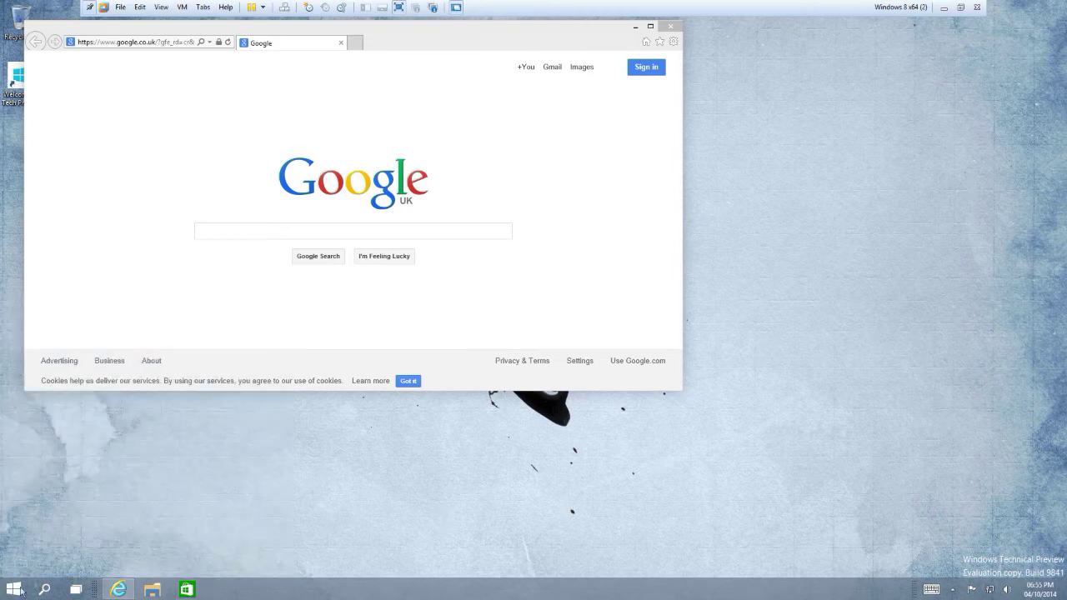
{"action": "key", "text": "super"}
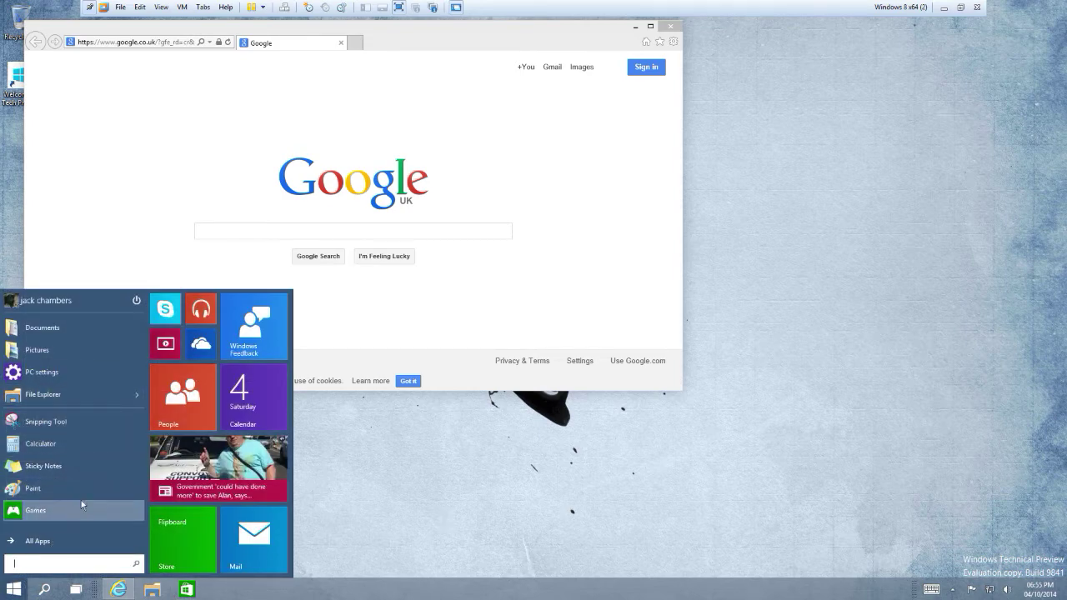
Step: Check File Explorer's frequent locations and Start's Color and Appearance settings, then centre Internet Explorer
{"action": "left_click", "coordinate": [137, 396]}
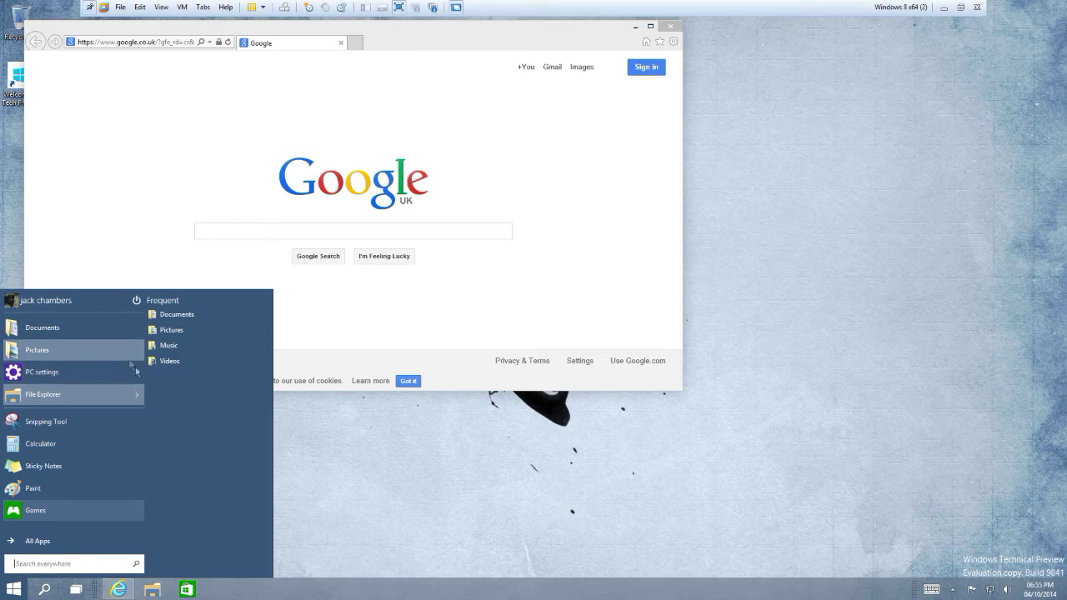
{"action": "right_click", "coordinate": [197, 381]}
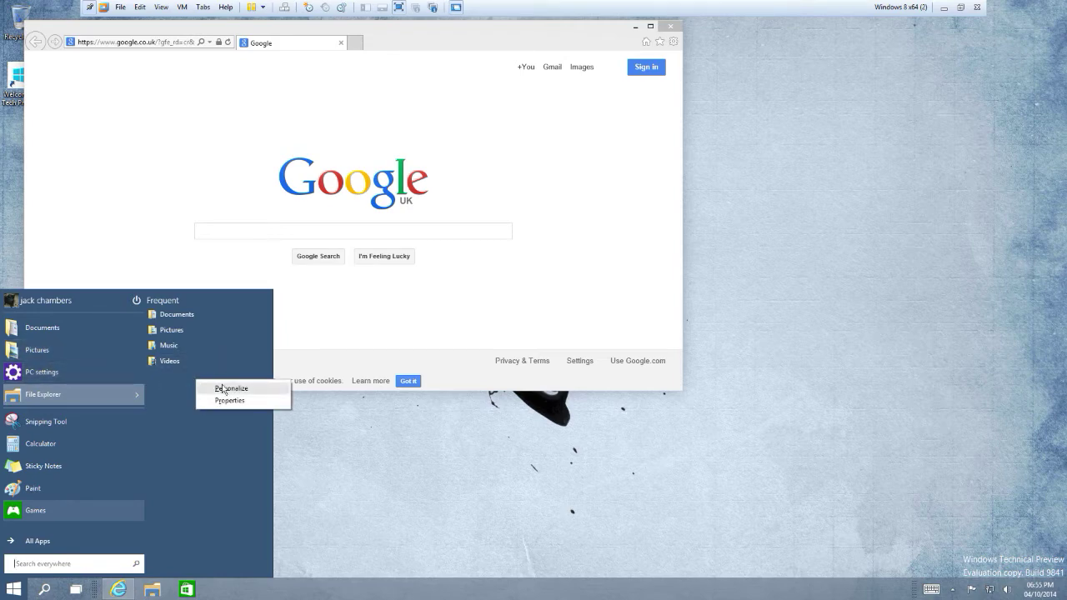
{"action": "left_click", "coordinate": [215, 399]}
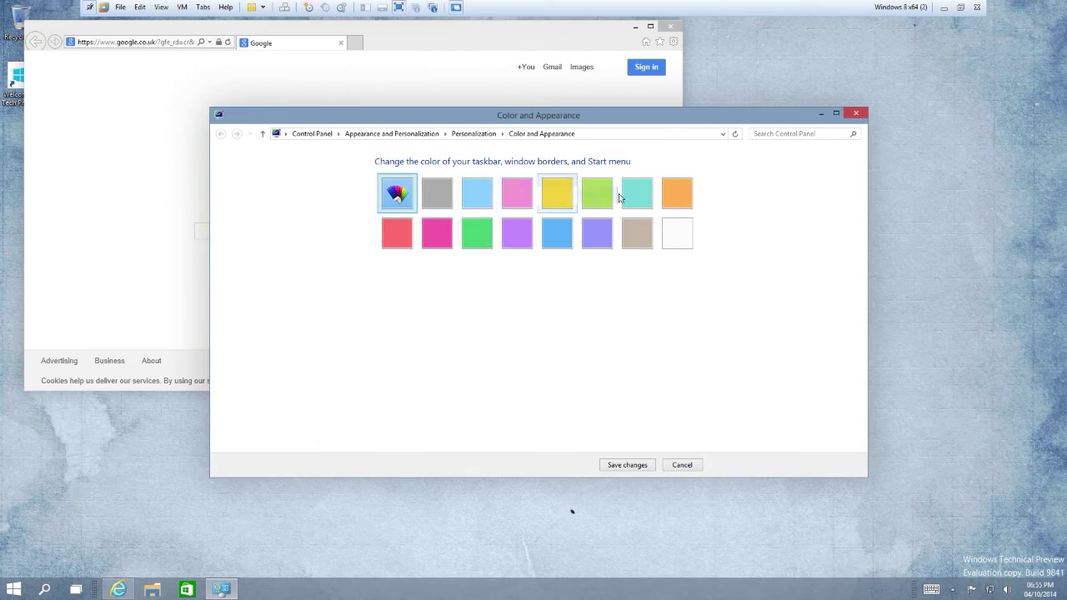
{"action": "left_click", "coordinate": [855, 112]}
{"action": "left_click_drag", "start_coordinate": [480, 55], "coordinate": [643, 76]}
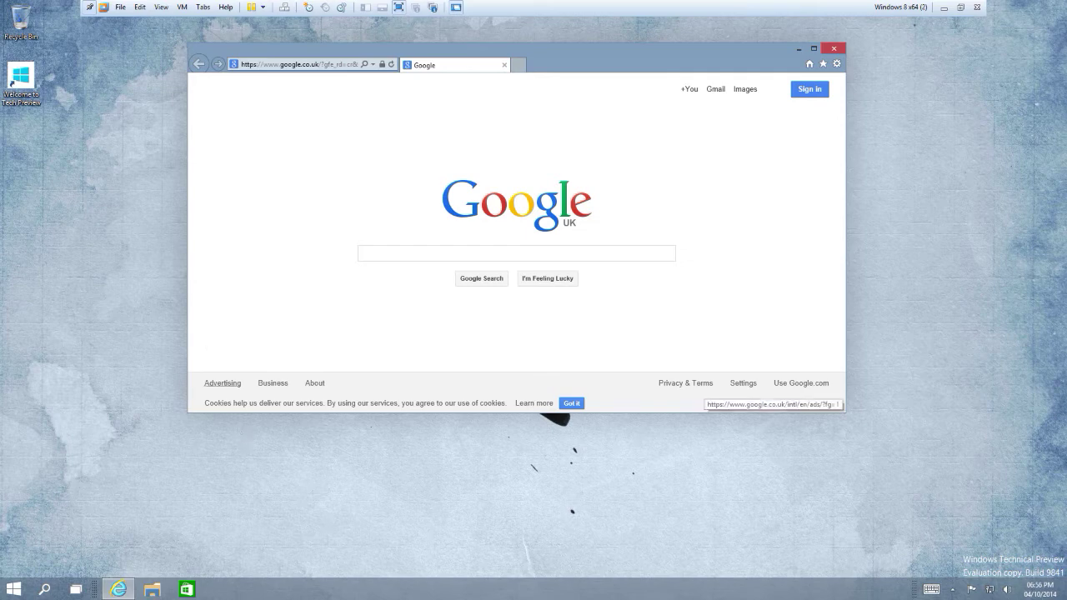
Step: Toggle Internet Explorer's window focus several times, then maximize it
{"action": "left_click", "coordinate": [184, 427]}
{"action": "left_click", "coordinate": [202, 342]}
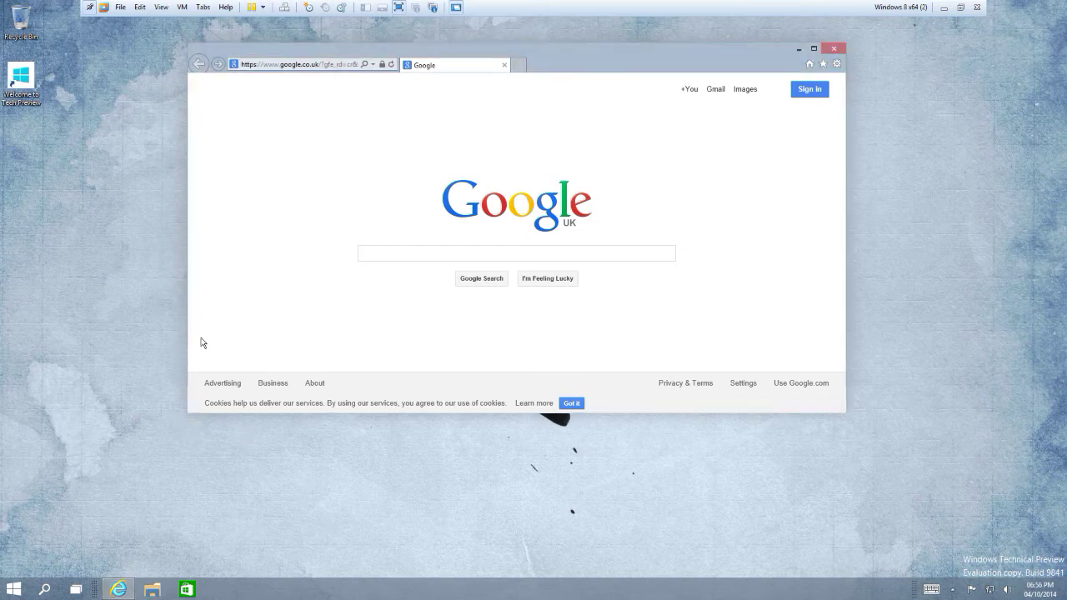
{"action": "left_click", "coordinate": [171, 364]}
{"action": "left_click", "coordinate": [220, 356]}
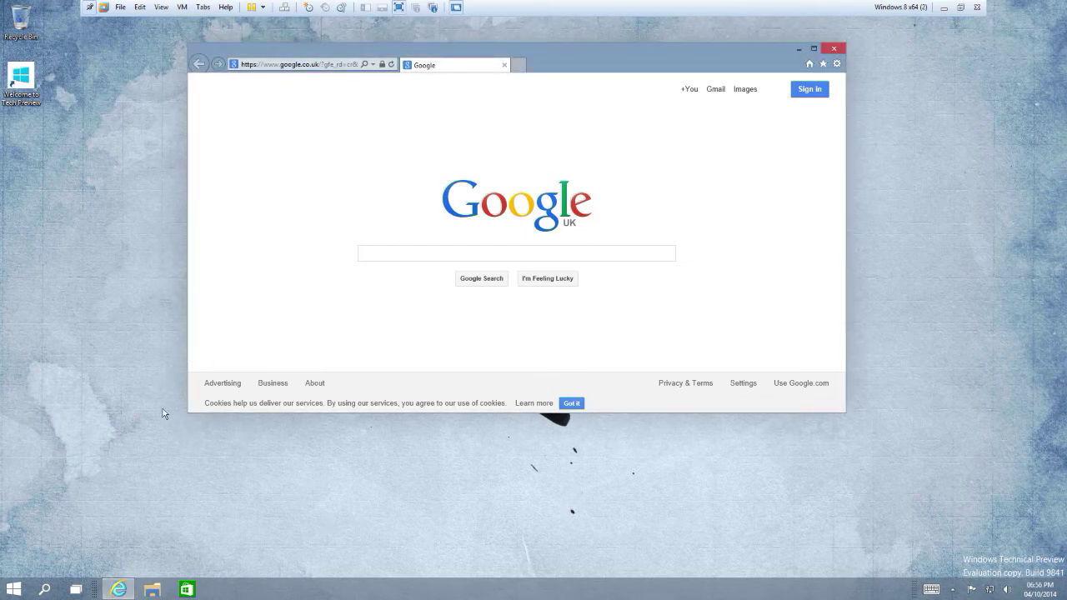
{"action": "left_click", "coordinate": [170, 446]}
{"action": "left_click", "coordinate": [203, 358]}
{"action": "left_click", "coordinate": [174, 445]}
{"action": "left_click", "coordinate": [206, 360]}
{"action": "double_click", "coordinate": [654, 65]}
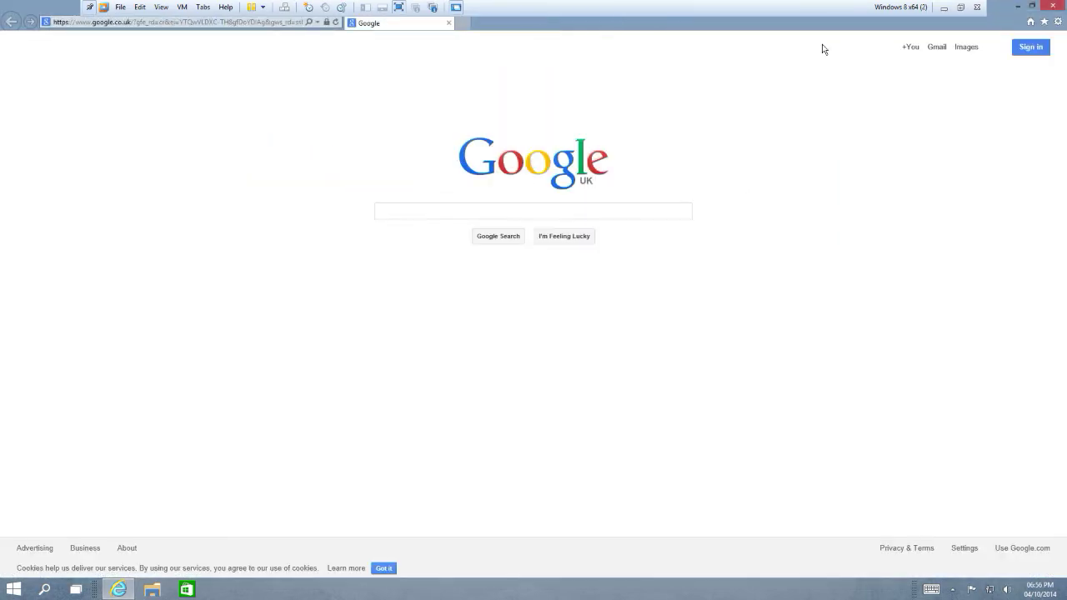
Step: Search Google for 'google come', visit the Softonic and Cultural Institute results, then close IE
{"action": "left_click", "coordinate": [539, 210]}
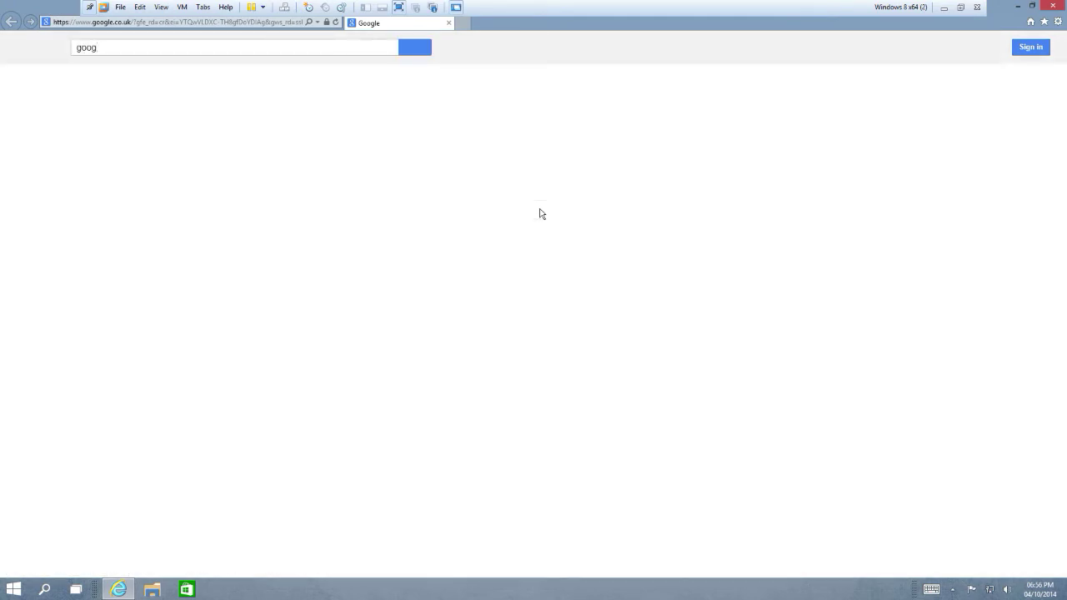
{"action": "type", "text": "le come"}
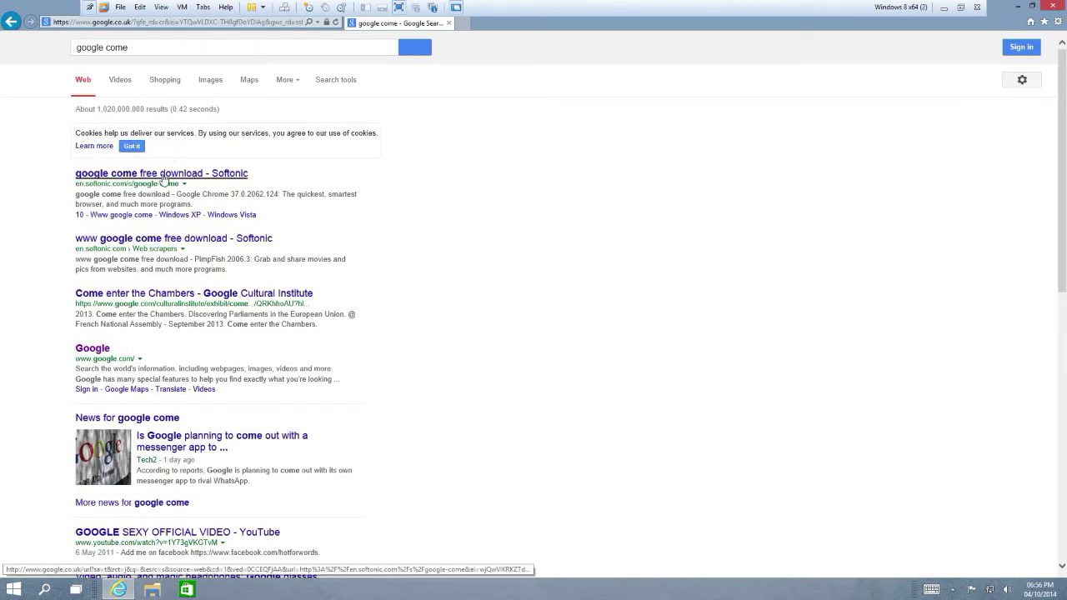
{"action": "left_click", "coordinate": [158, 180]}
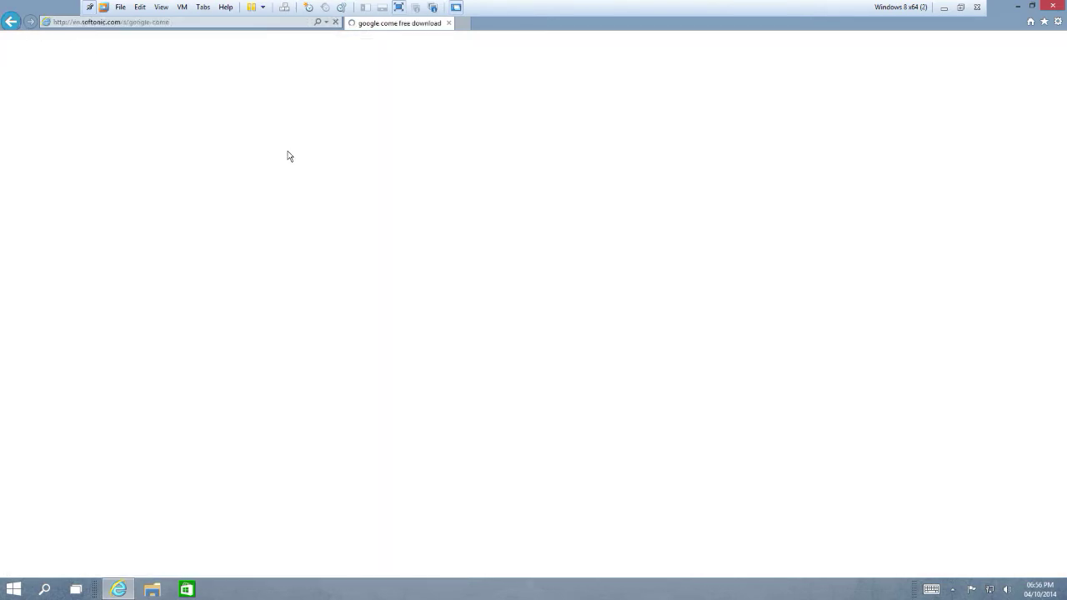
{"action": "key", "text": "alt+Left"}
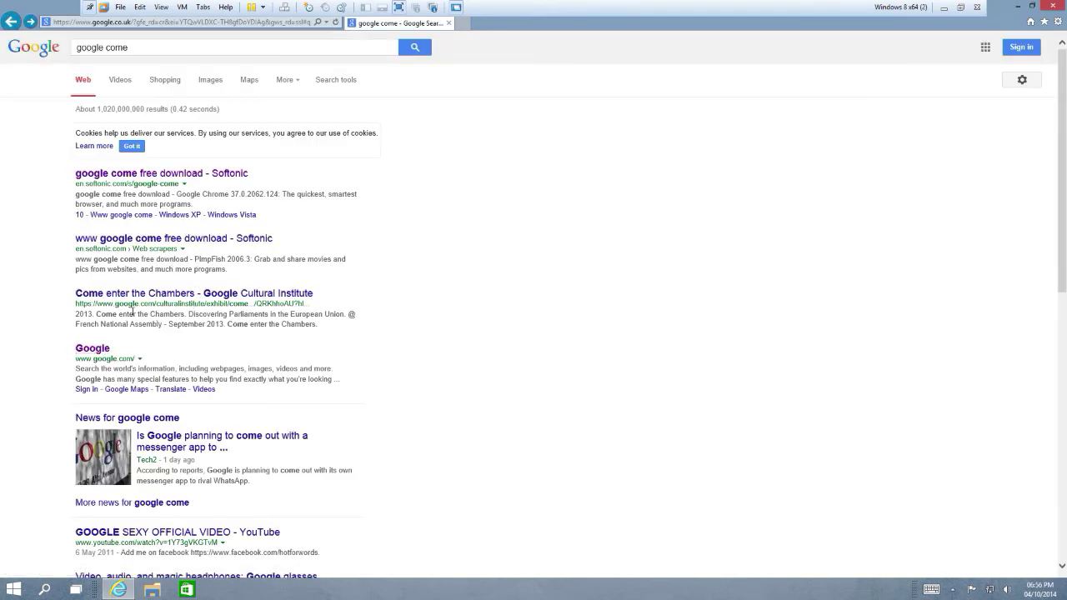
{"action": "left_click", "coordinate": [136, 294]}
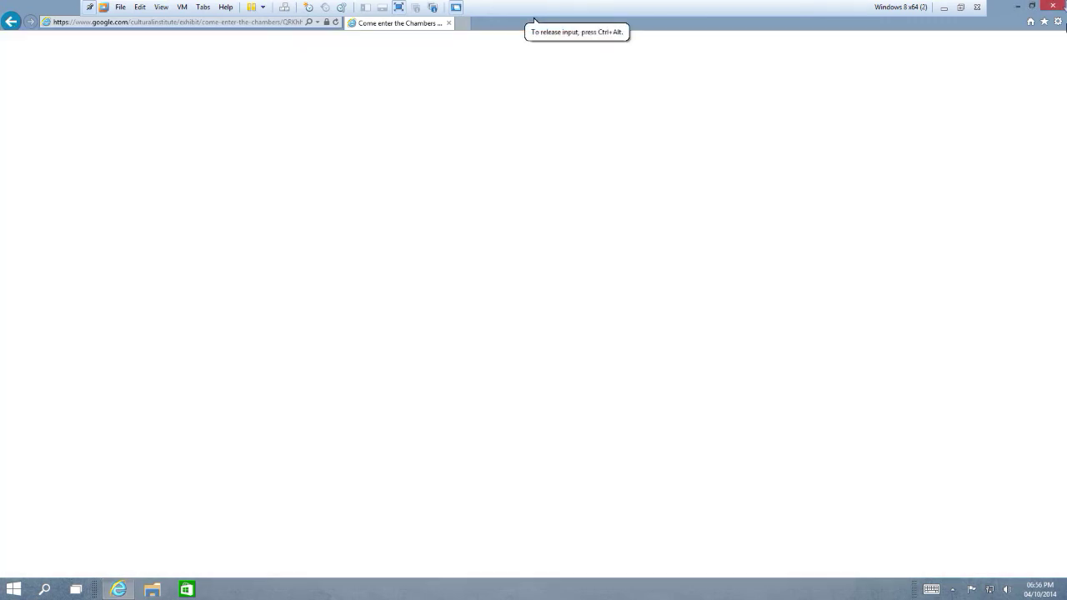
{"action": "left_click", "coordinate": [1053, 6]}
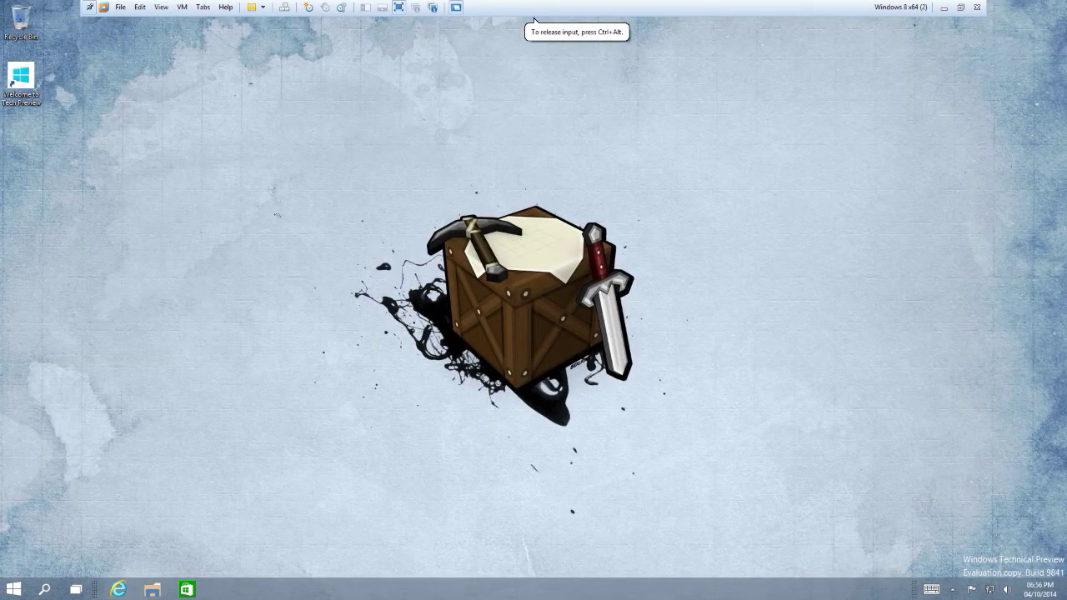
Step: Open the System window from the Start button's Win+X menu and move it up and left
{"action": "left_click_drag", "start_coordinate": [365, 210], "coordinate": [838, 346]}
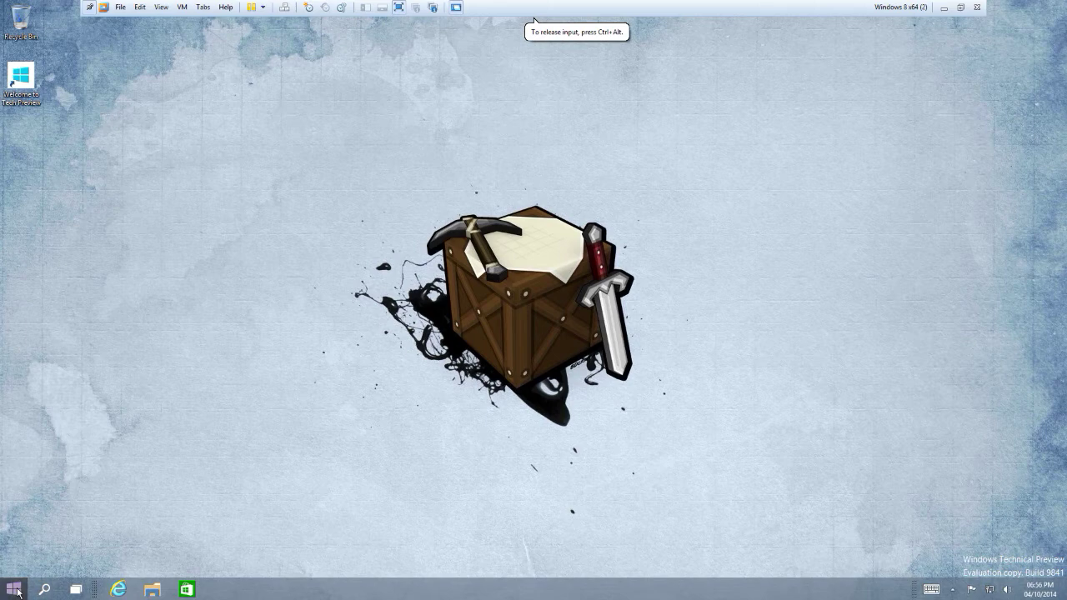
{"action": "right_click", "coordinate": [13, 589]}
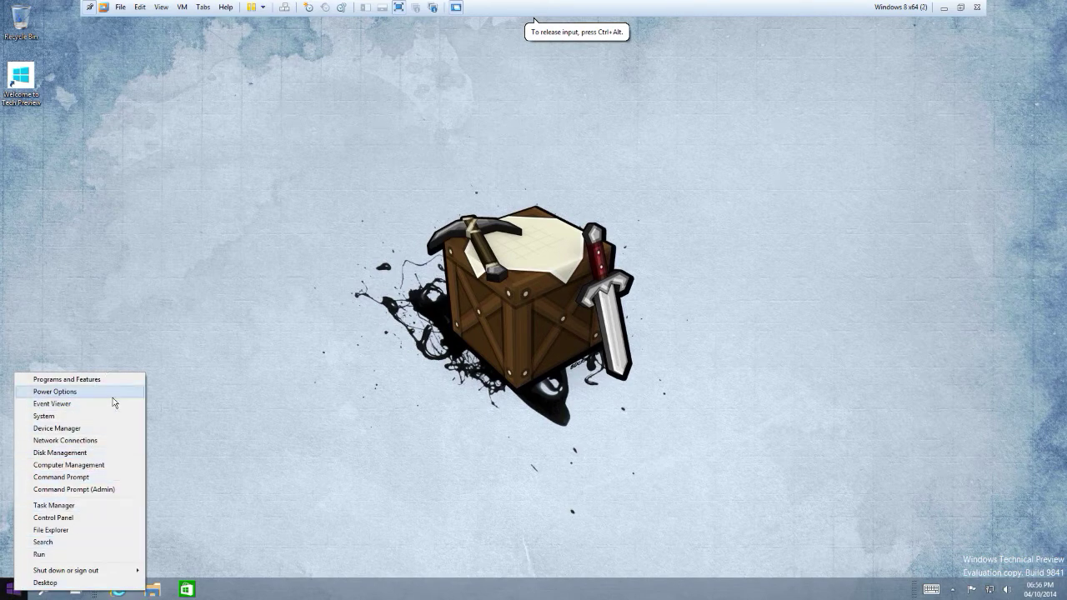
{"action": "left_click", "coordinate": [125, 416]}
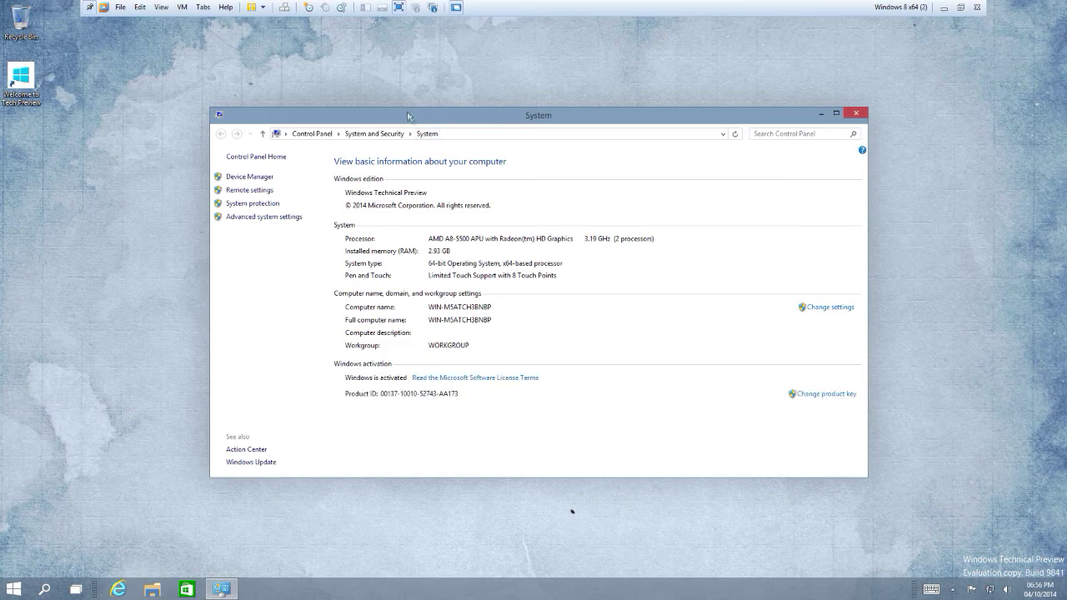
{"action": "left_click_drag", "start_coordinate": [410, 111], "coordinate": [394, 82]}
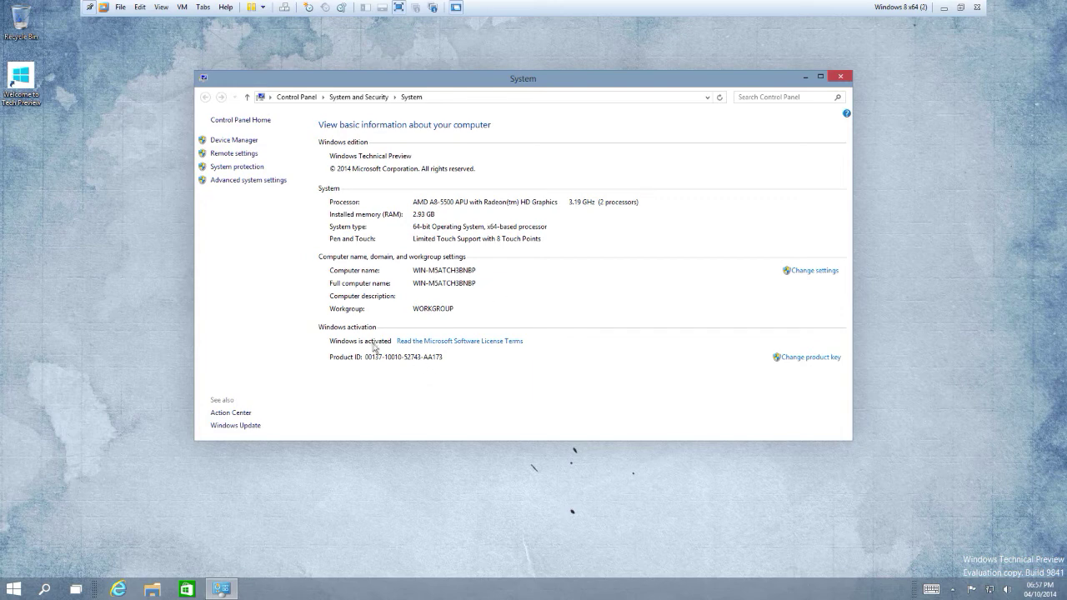
Step: Inspect Base System Device and the Sensors category in Device Manager, then close it
{"action": "left_click", "coordinate": [811, 359]}
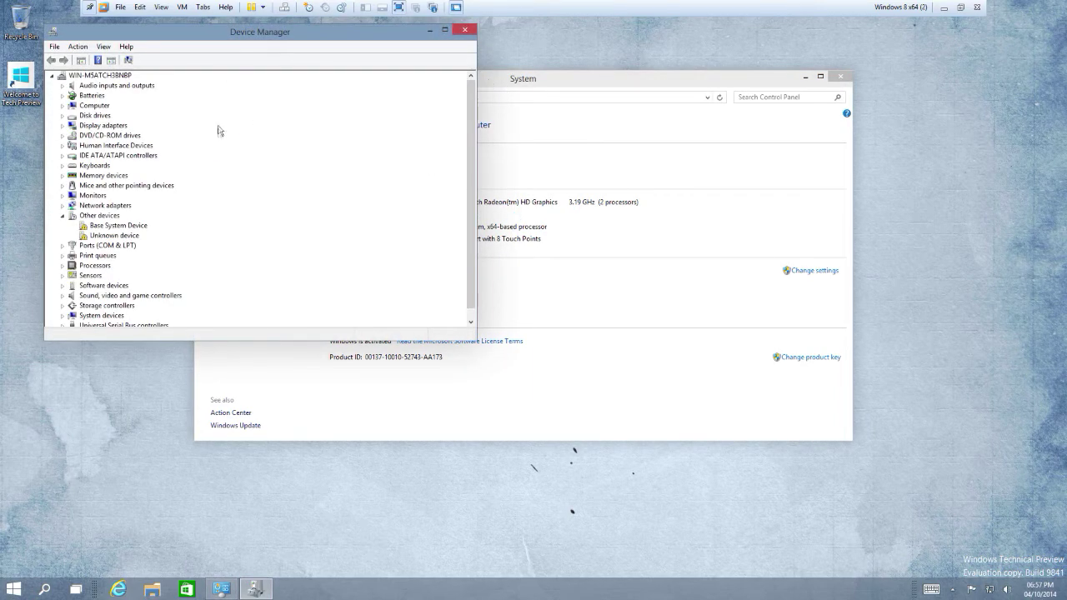
{"action": "left_click", "coordinate": [114, 227]}
{"action": "scroll", "coordinate": [144, 321], "scroll_direction": "down", "scroll_amount": 1}
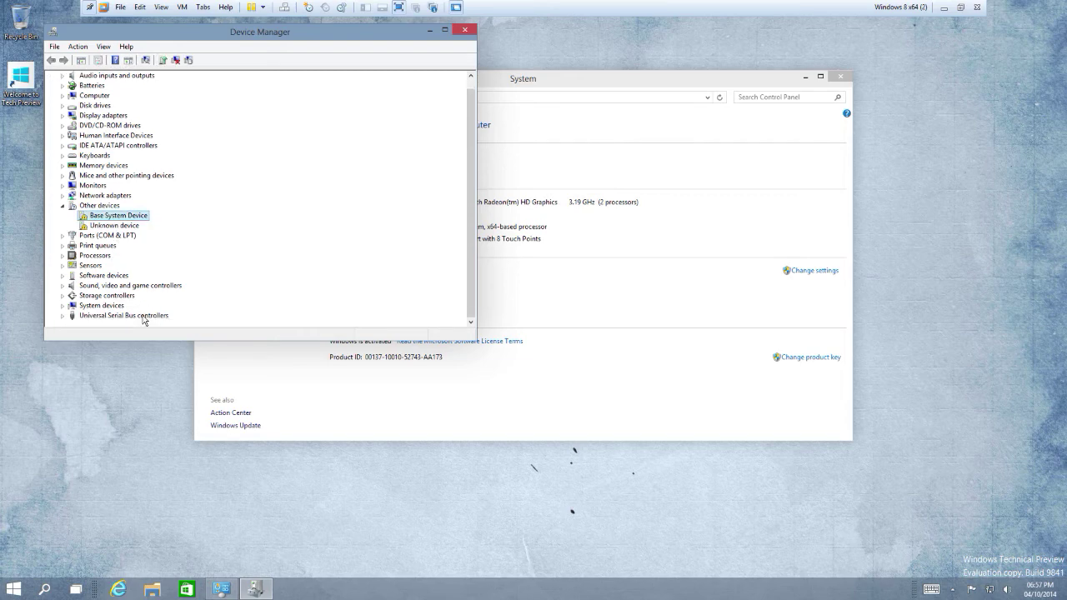
{"action": "left_click", "coordinate": [64, 266]}
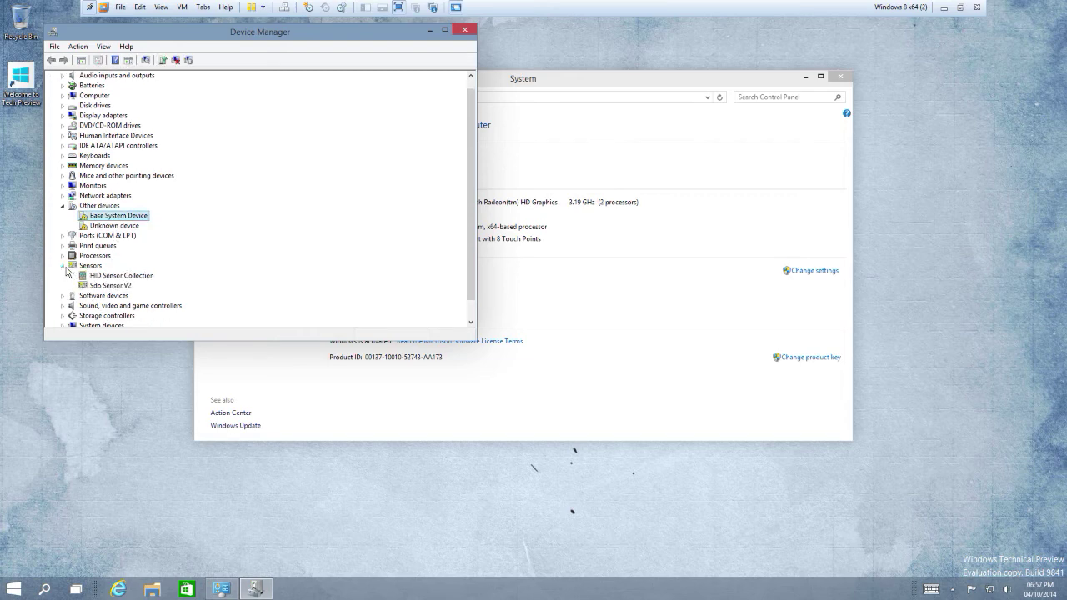
{"action": "left_click", "coordinate": [65, 266]}
{"action": "scroll", "coordinate": [71, 234], "scroll_direction": "up", "scroll_amount": 1}
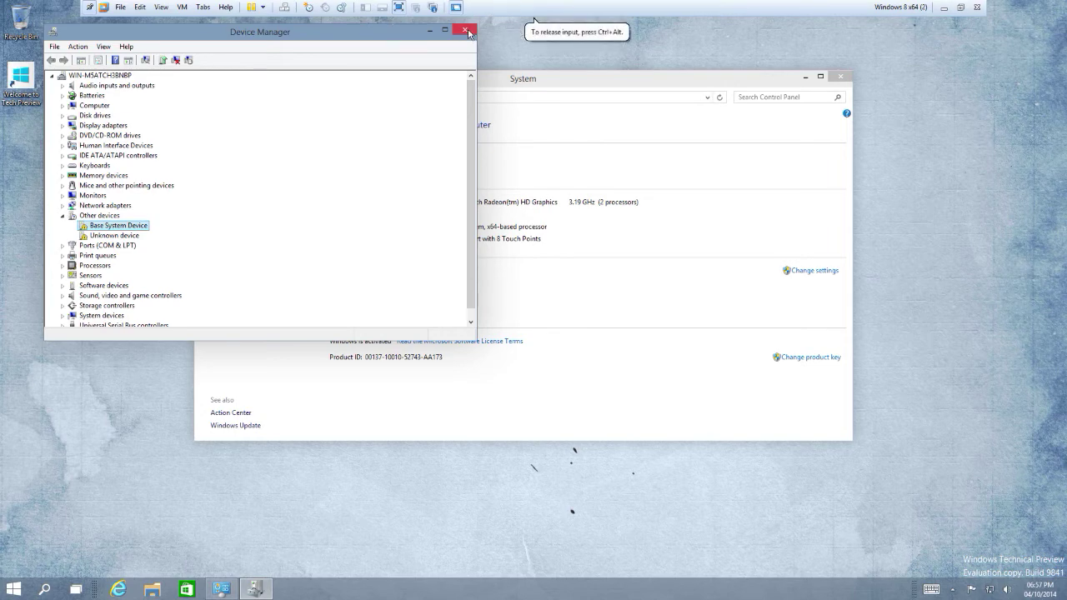
{"action": "left_click", "coordinate": [465, 30]}
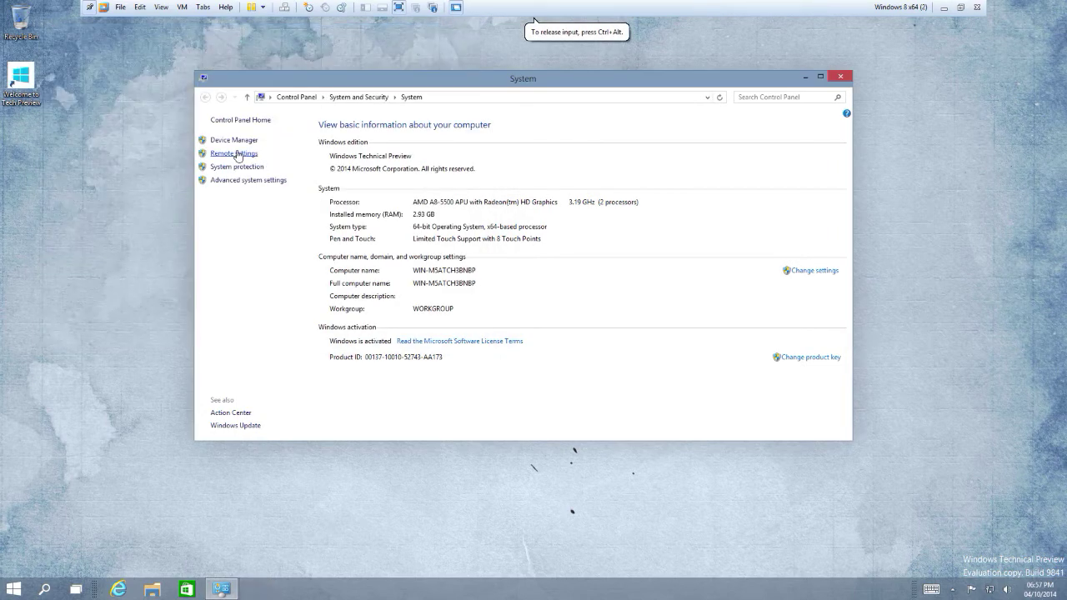
Step: Open and close Remote settings, then close the System window
{"action": "left_click", "coordinate": [237, 154]}
{"action": "left_click", "coordinate": [294, 83]}
{"action": "left_click", "coordinate": [841, 77]}
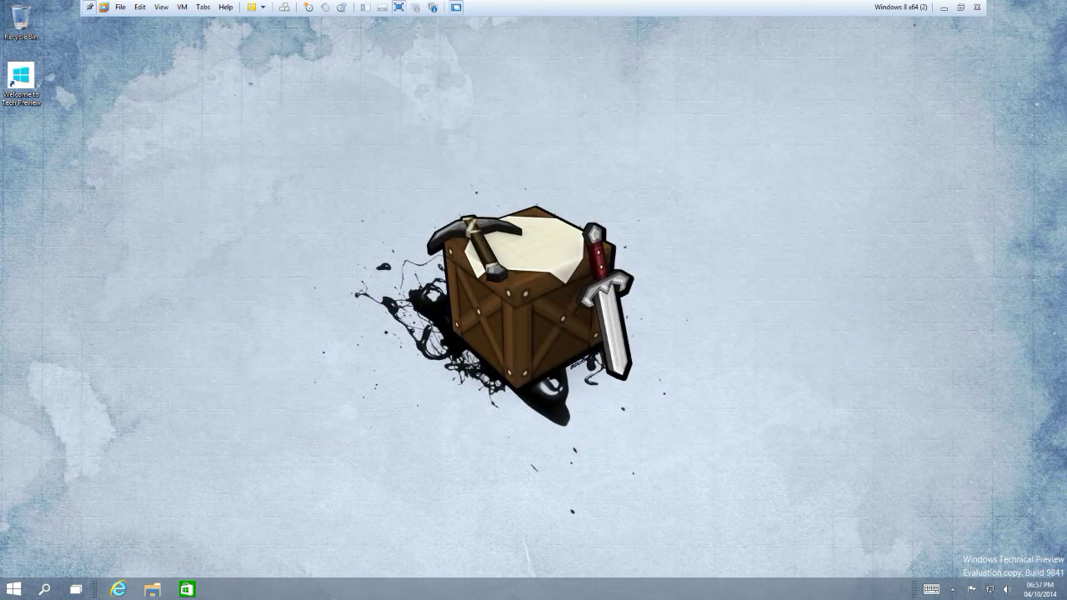
Step: Open File Explorer, spawn three extra windows from its jump list, and close them again
{"action": "left_click", "coordinate": [151, 590]}
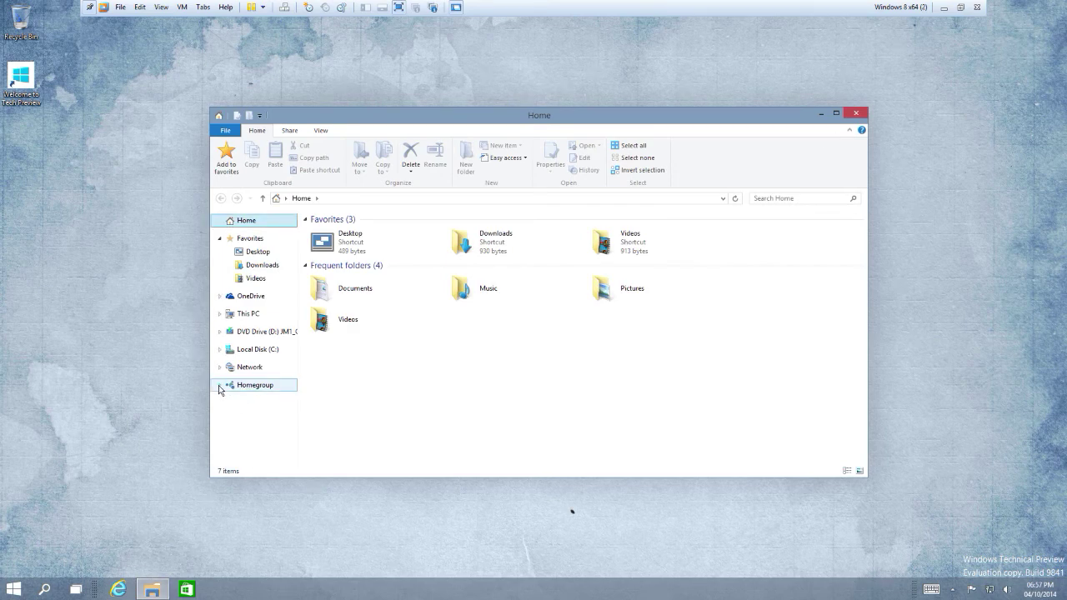
{"action": "right_click", "coordinate": [151, 590]}
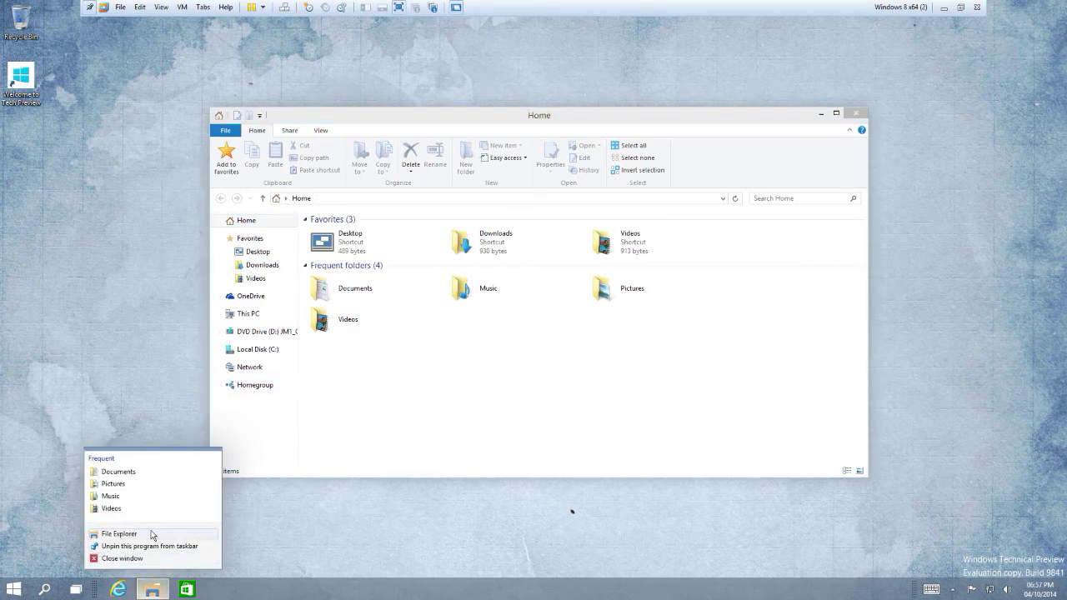
{"action": "left_click", "coordinate": [125, 534]}
{"action": "right_click", "coordinate": [146, 587]}
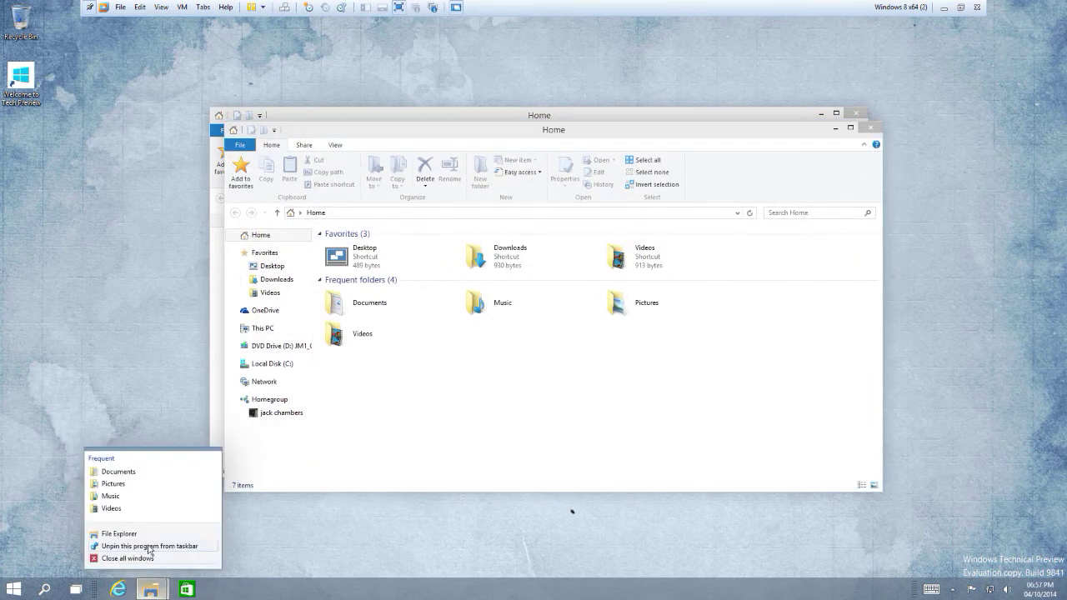
{"action": "left_click", "coordinate": [150, 535]}
{"action": "right_click", "coordinate": [152, 594]}
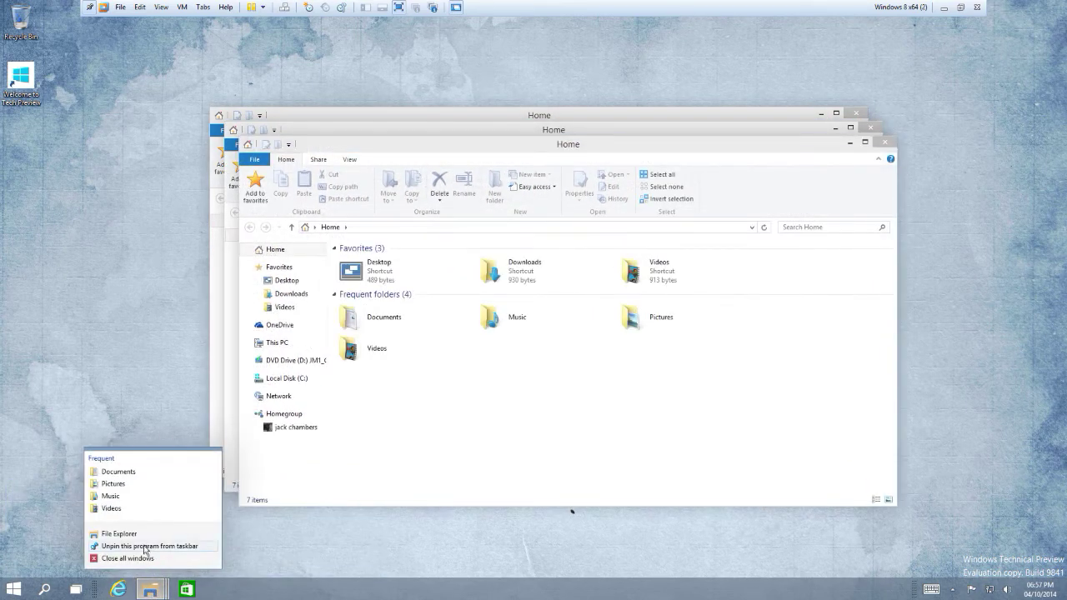
{"action": "left_click", "coordinate": [144, 534]}
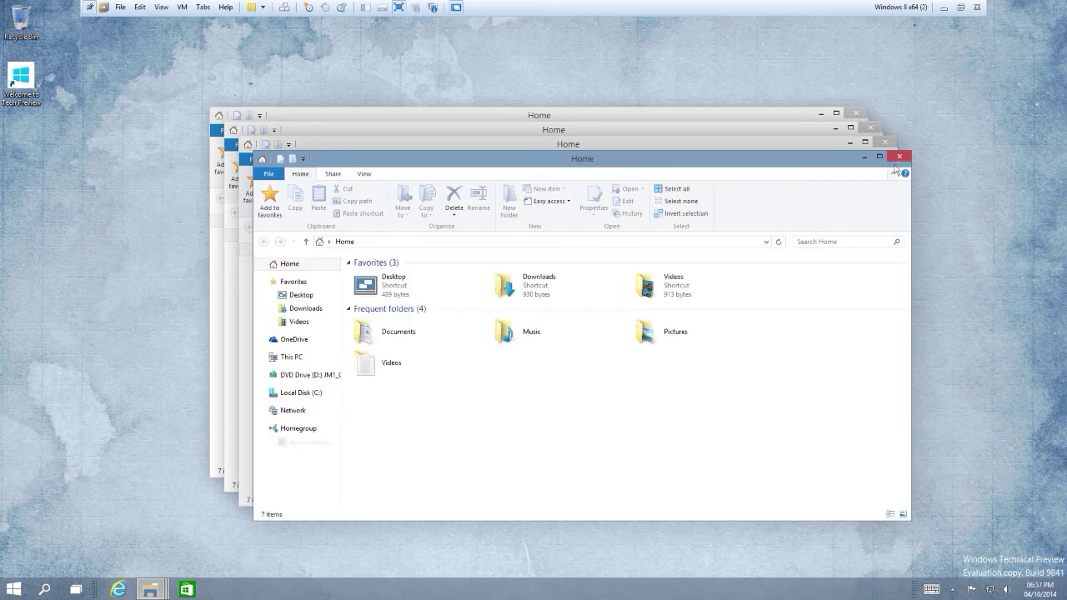
{"action": "left_click", "coordinate": [899, 155]}
{"action": "left_click", "coordinate": [885, 142]}
{"action": "left_click", "coordinate": [871, 127]}
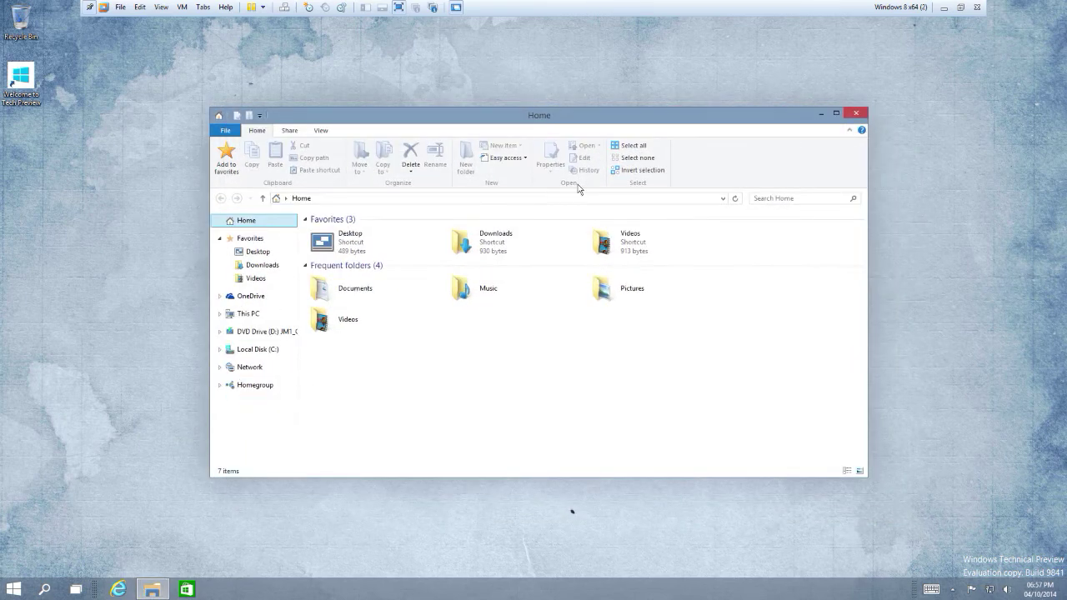
Step: Drag OneDrive into the Favorites group, trying various selections of the Home items
{"action": "left_click_drag", "start_coordinate": [701, 391], "coordinate": [302, 210]}
{"action": "left_click", "coordinate": [352, 246]}
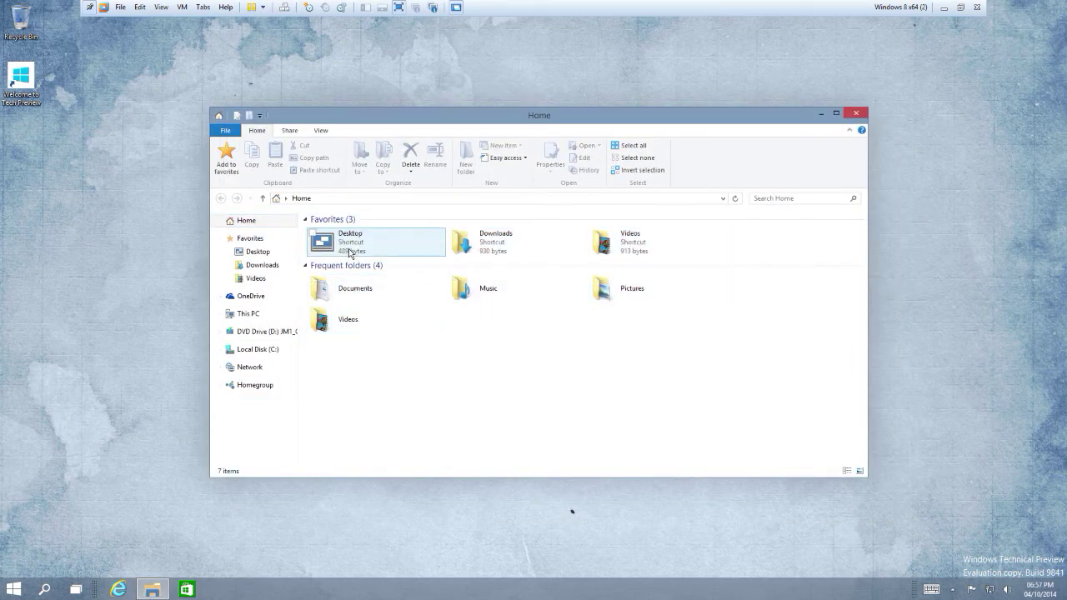
{"action": "left_click", "coordinate": [460, 244]}
{"action": "left_click_drag", "start_coordinate": [655, 357], "coordinate": [352, 226]}
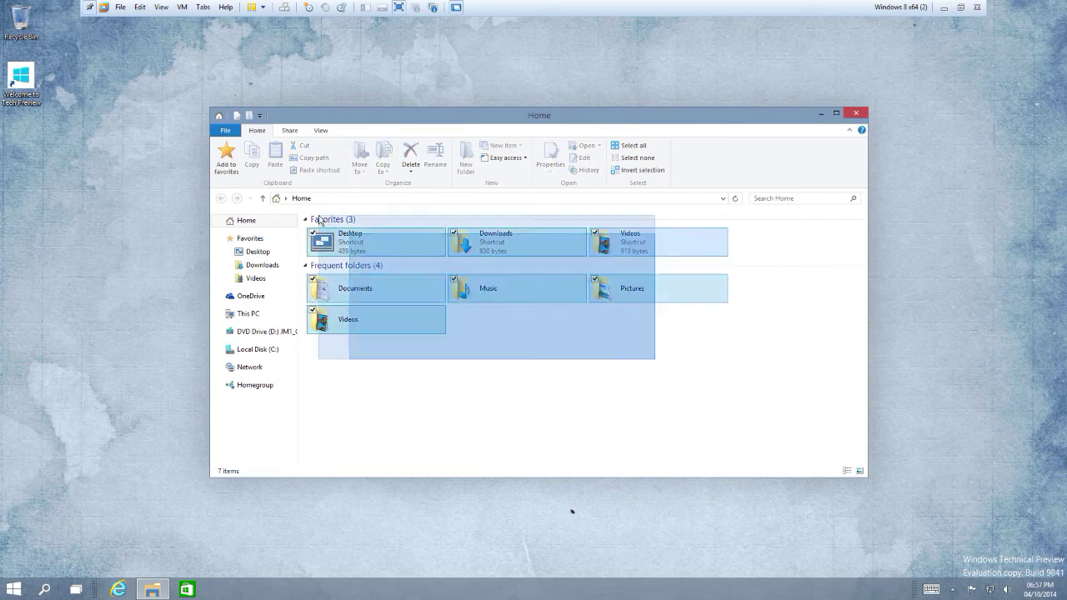
{"action": "left_click", "coordinate": [561, 378]}
{"action": "left_click_drag", "start_coordinate": [242, 296], "coordinate": [784, 250]}
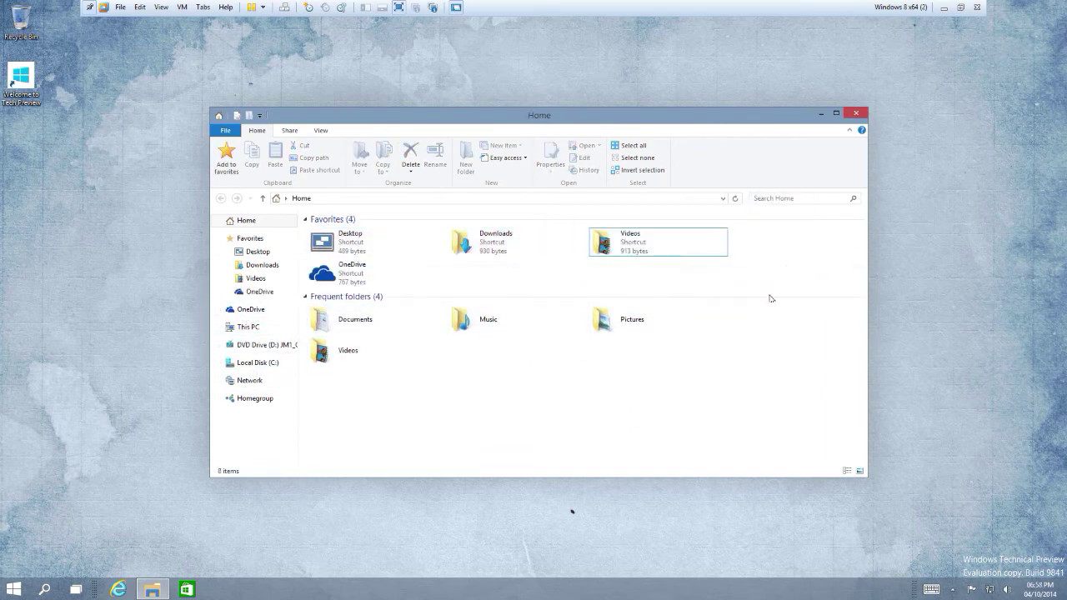
{"action": "key", "text": "ctrl+a"}
{"action": "left_click_drag", "start_coordinate": [586, 326], "coordinate": [722, 370]}
{"action": "key", "text": "ctrl+a"}
{"action": "left_click", "coordinate": [725, 367]}
{"action": "key", "text": "ctrl+a"}
{"action": "left_click", "coordinate": [734, 219]}
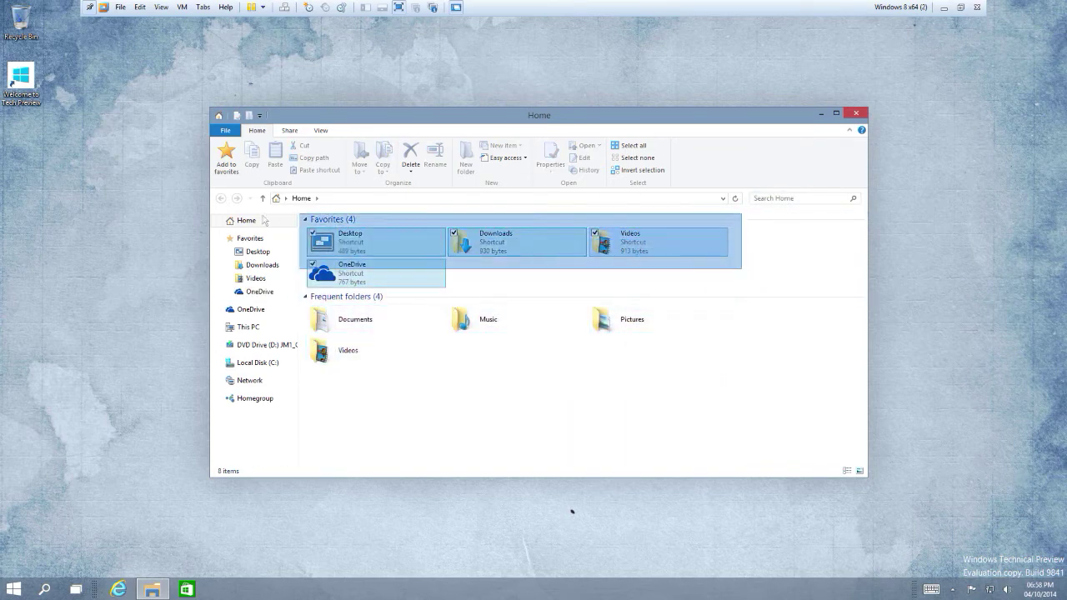
{"action": "left_click", "coordinate": [525, 419]}
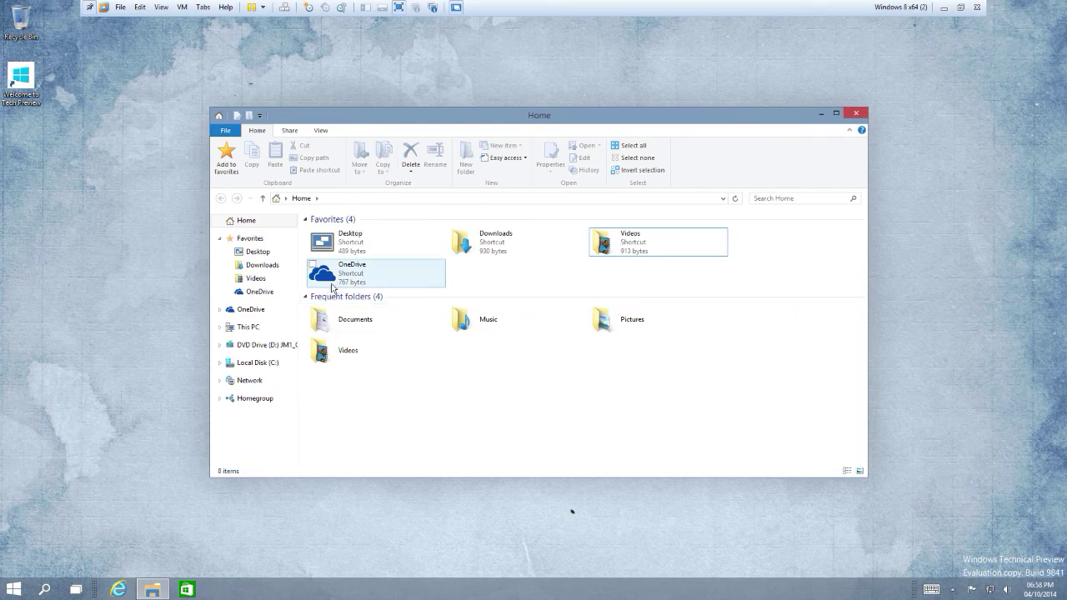
Step: Open OneDrive and Downloads, returning to Home each time, then maximize the Explorer window
{"action": "left_click", "coordinate": [335, 280]}
{"action": "double_click", "coordinate": [335, 280]}
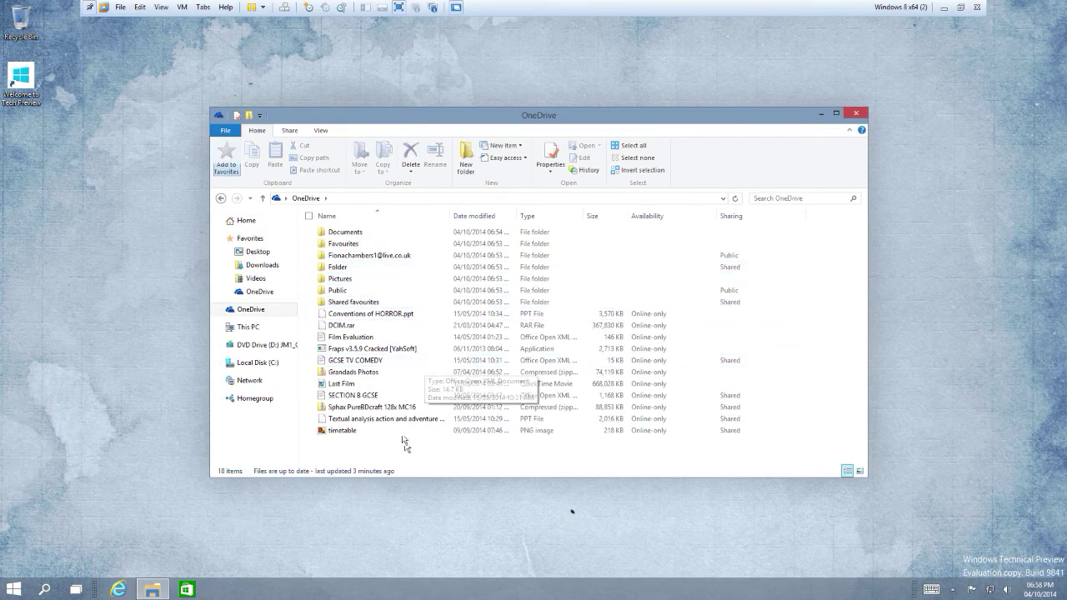
{"action": "left_click", "coordinate": [221, 201]}
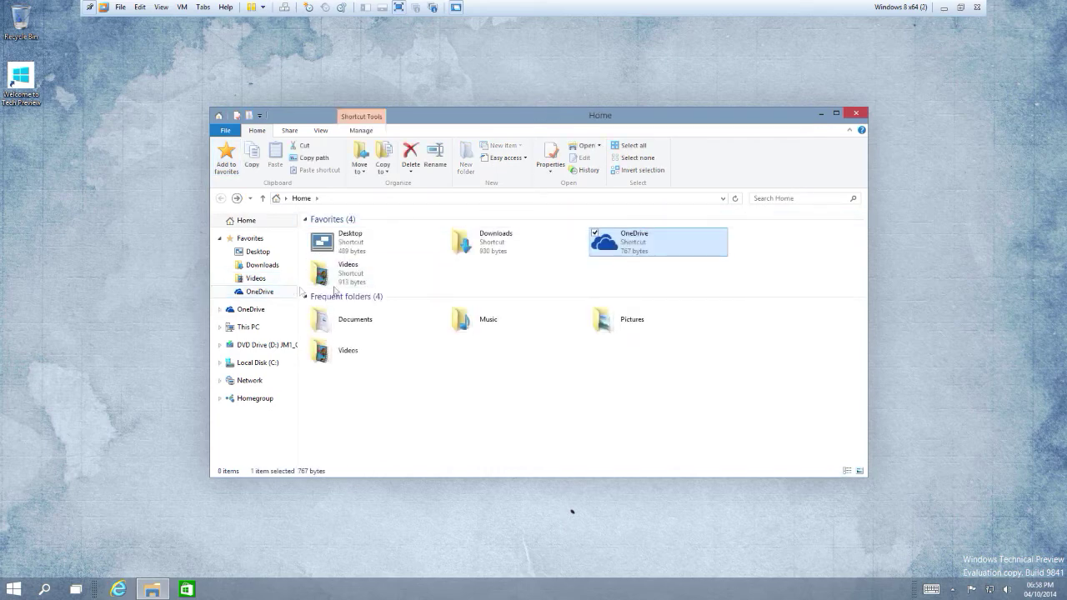
{"action": "double_click", "coordinate": [512, 248]}
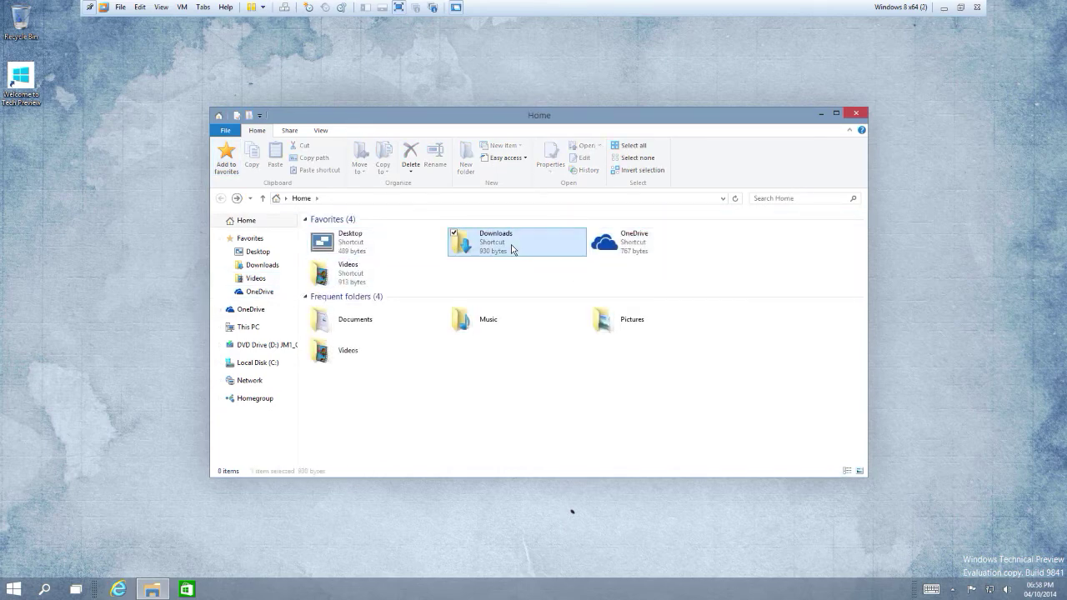
{"action": "left_click", "coordinate": [221, 198]}
{"action": "double_click", "coordinate": [432, 125]}
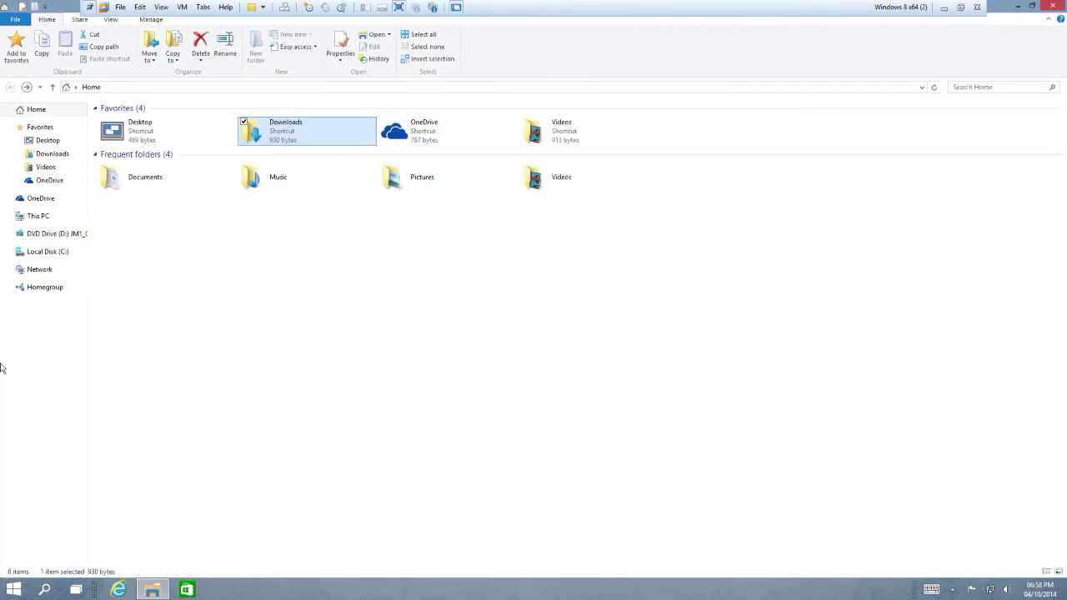
Step: Browse Local Disk (C:), DVD Drive (D:) and This PC from the navigation pane
{"action": "left_click", "coordinate": [58, 252]}
{"action": "left_click_drag", "start_coordinate": [246, 276], "coordinate": [67, 248]}
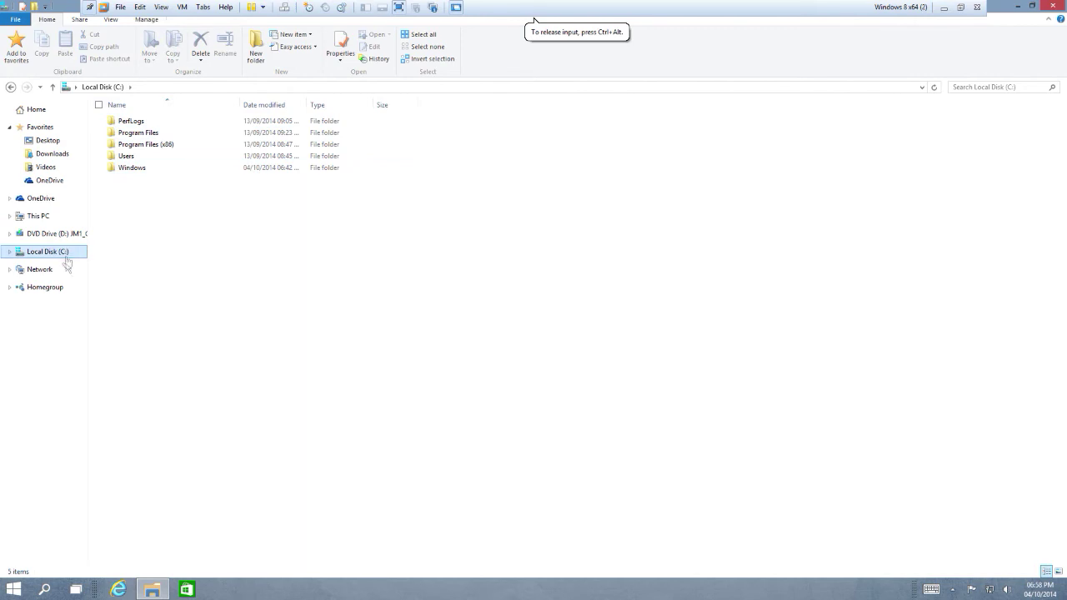
{"action": "left_click", "coordinate": [72, 236]}
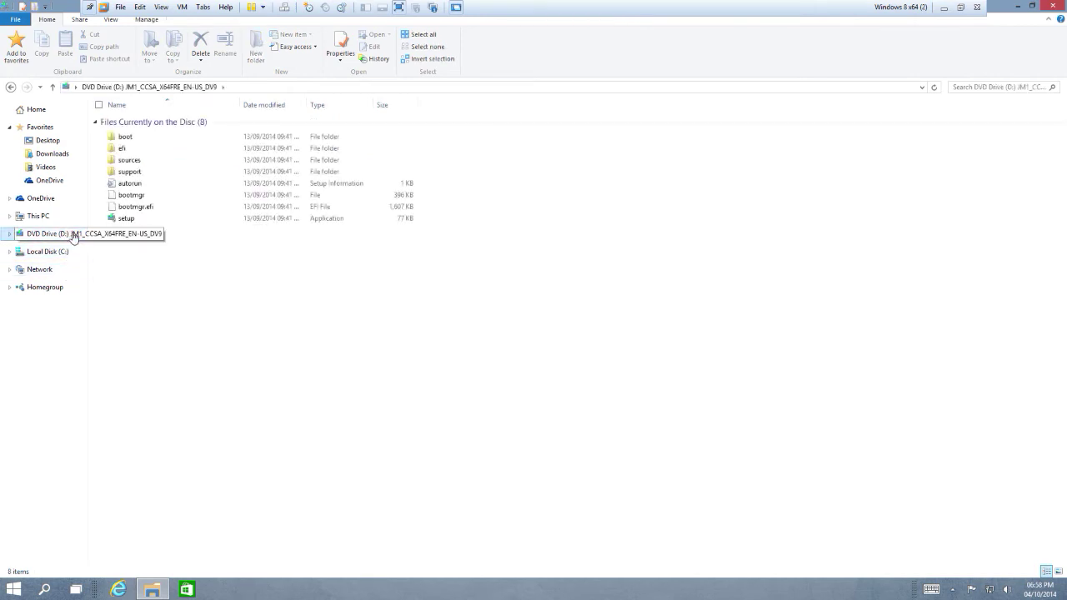
{"action": "left_click", "coordinate": [64, 217]}
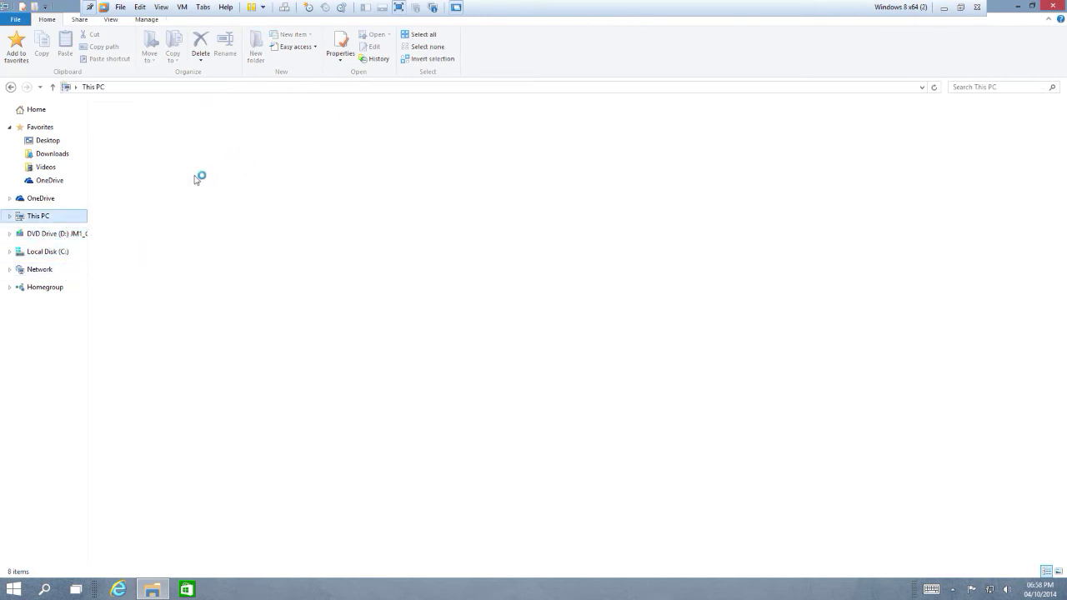
{"action": "left_click_drag", "start_coordinate": [167, 243], "coordinate": [231, 217]}
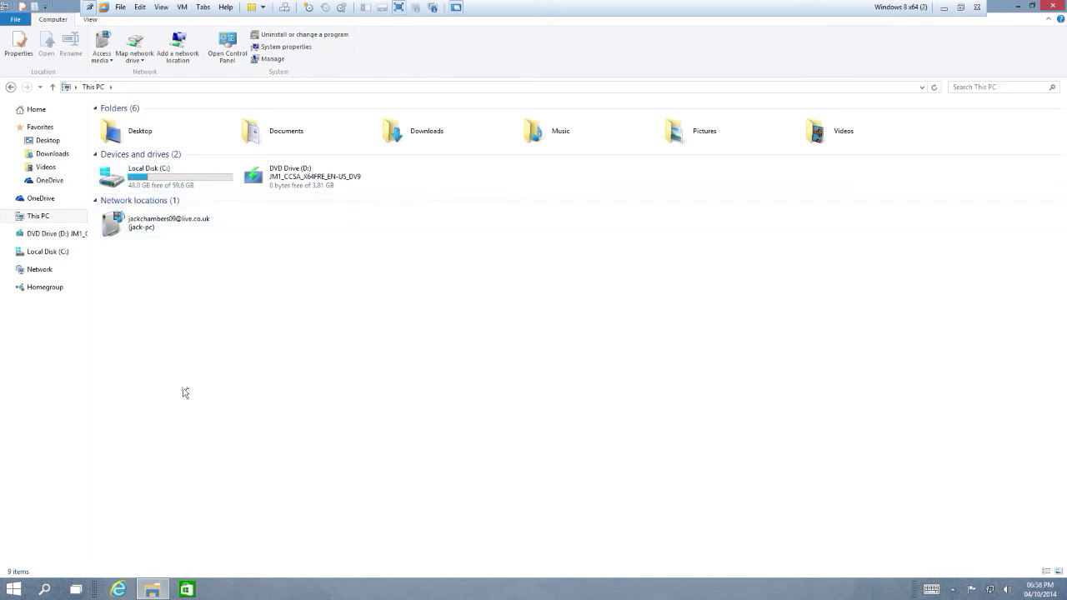
Step: Open C:\Program Files (x86), go back, then open and scroll through C:\Windows
{"action": "double_click", "coordinate": [223, 189]}
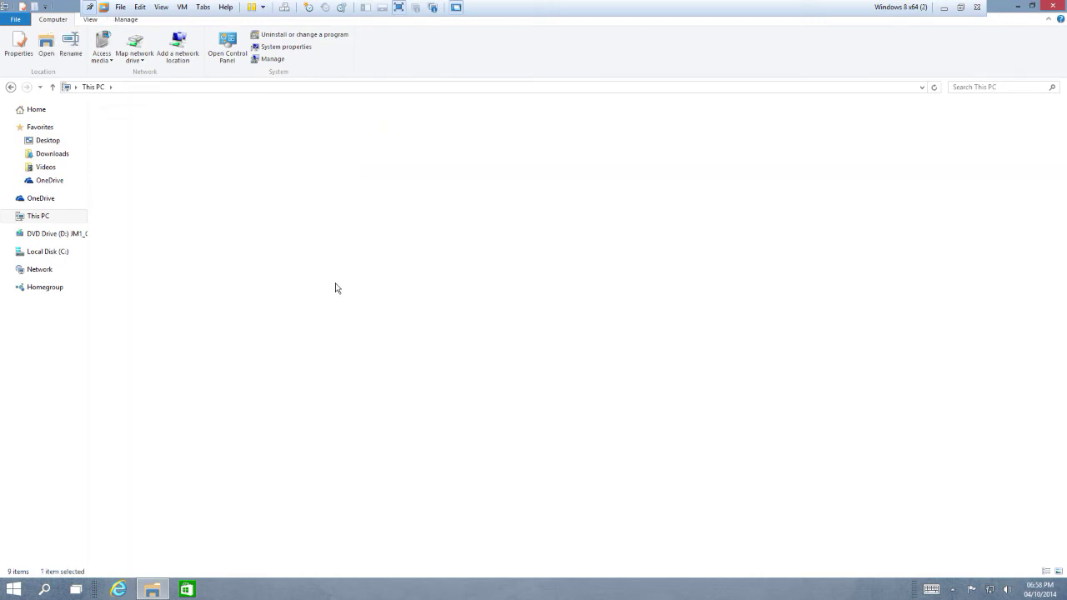
{"action": "double_click", "coordinate": [229, 146]}
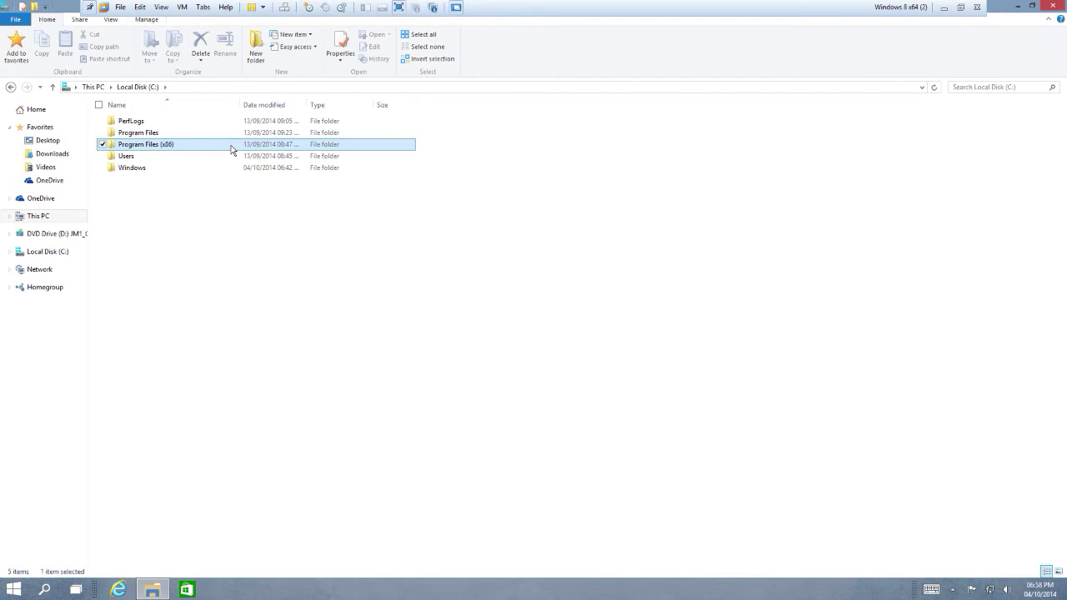
{"action": "left_click_drag", "start_coordinate": [269, 280], "coordinate": [203, 228]}
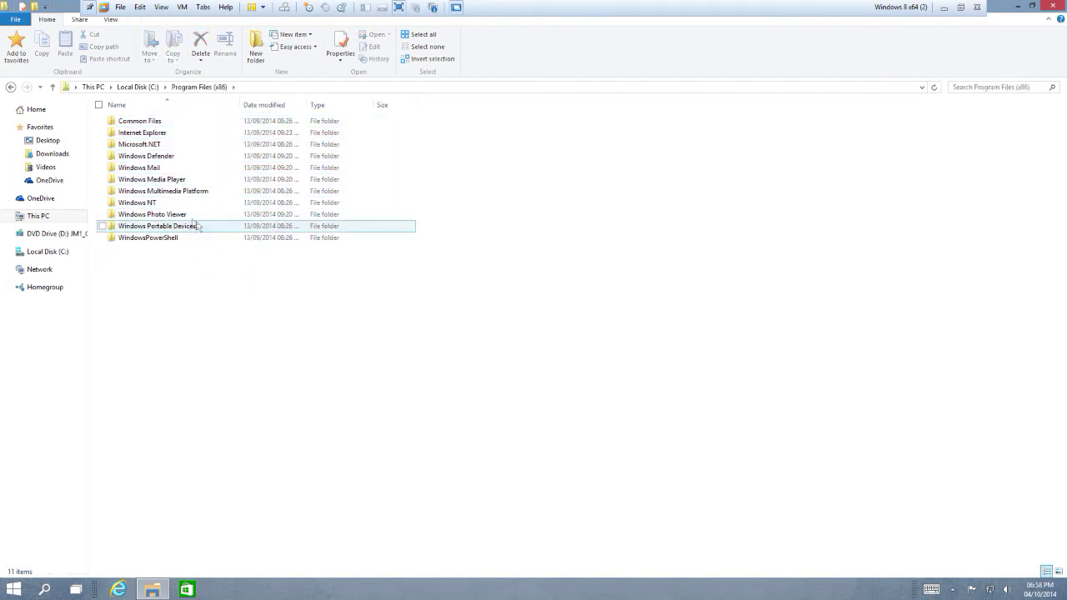
{"action": "left_click", "coordinate": [11, 86]}
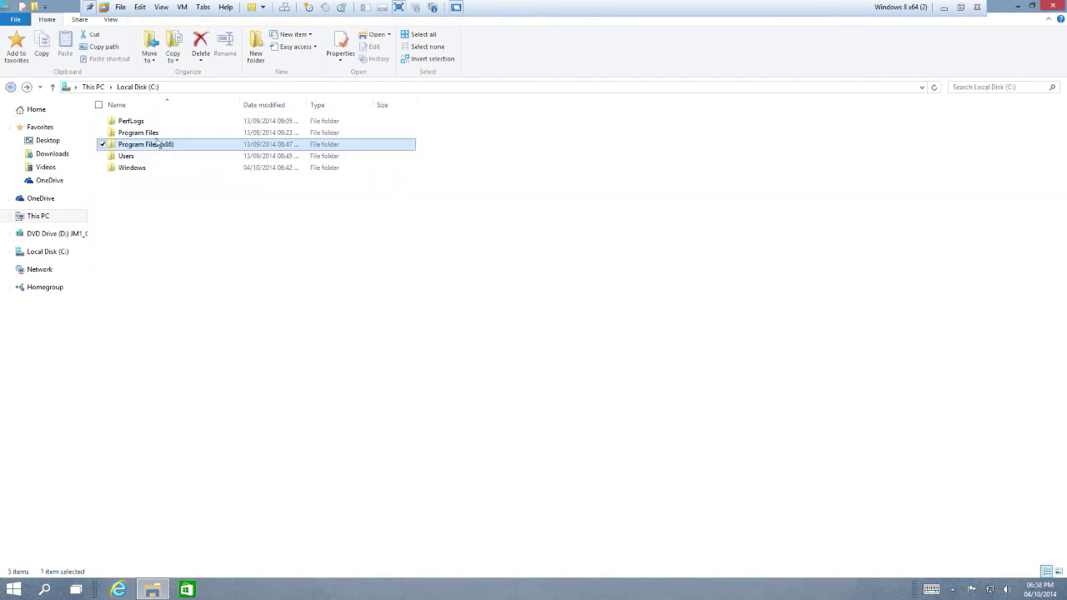
{"action": "left_click", "coordinate": [178, 168]}
{"action": "double_click", "coordinate": [178, 167]}
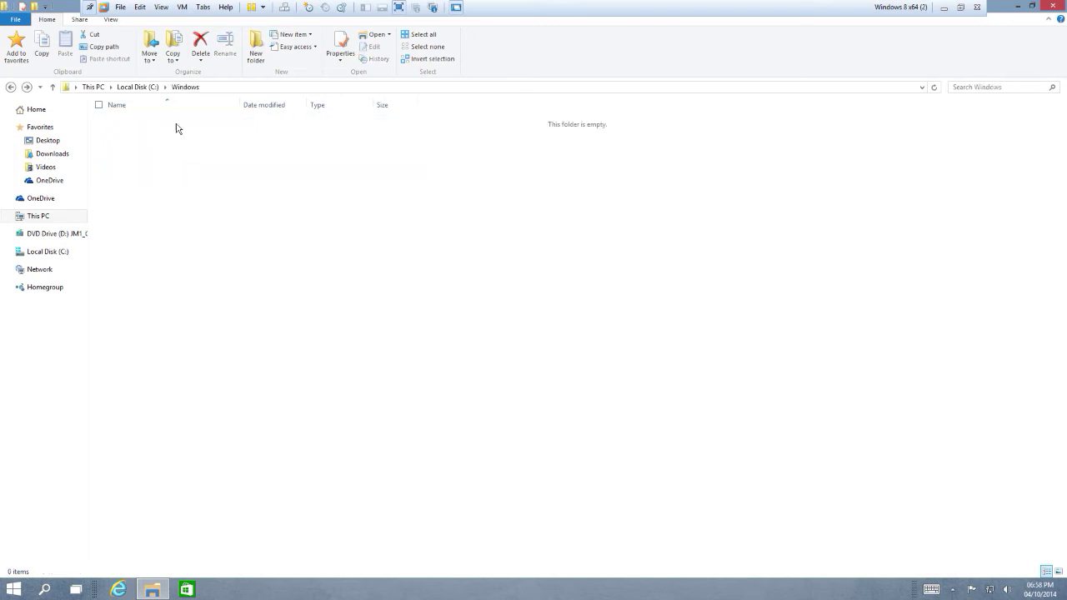
{"action": "scroll", "coordinate": [221, 275], "scroll_direction": "down", "scroll_amount": 8}
{"action": "scroll", "coordinate": [243, 251], "scroll_direction": "down", "scroll_amount": 9}
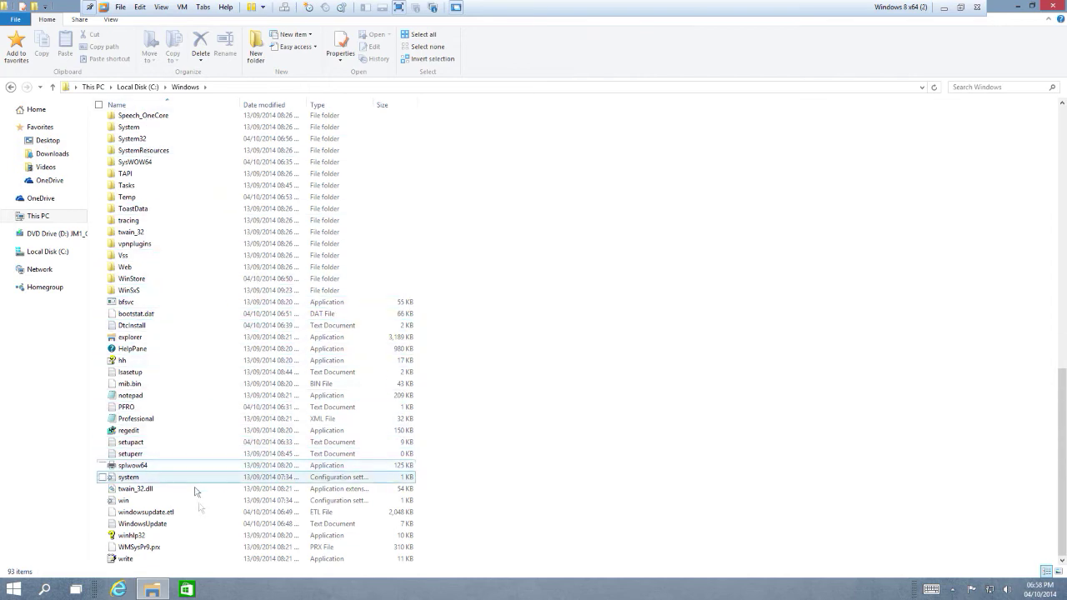
{"action": "scroll", "coordinate": [225, 422], "scroll_direction": "up", "scroll_amount": 15}
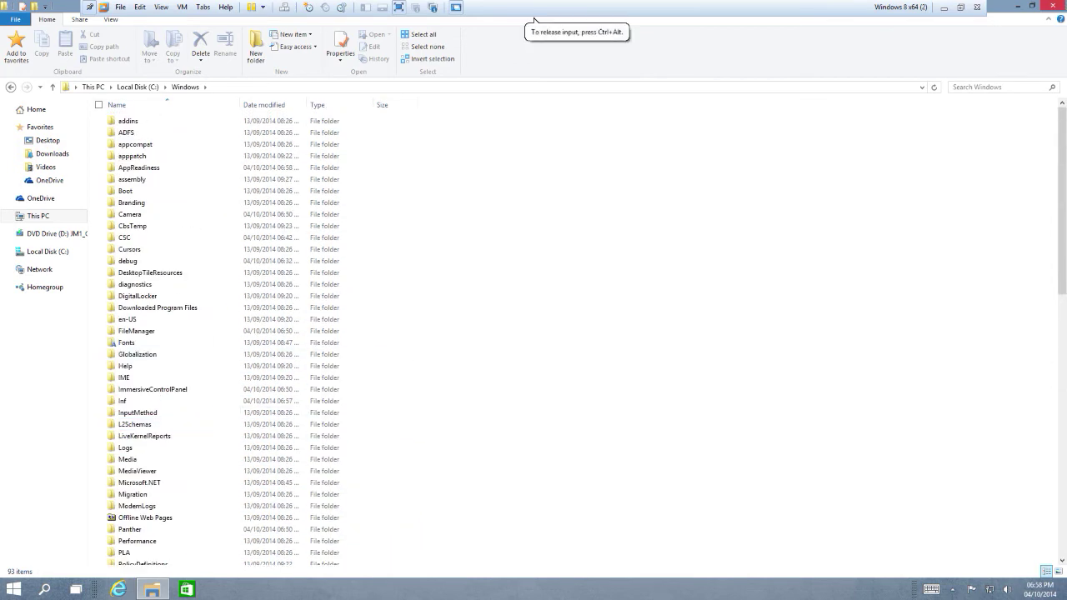
Step: Close File Explorer and open and dismiss the Start menu twice
{"action": "left_click", "coordinate": [1054, 7]}
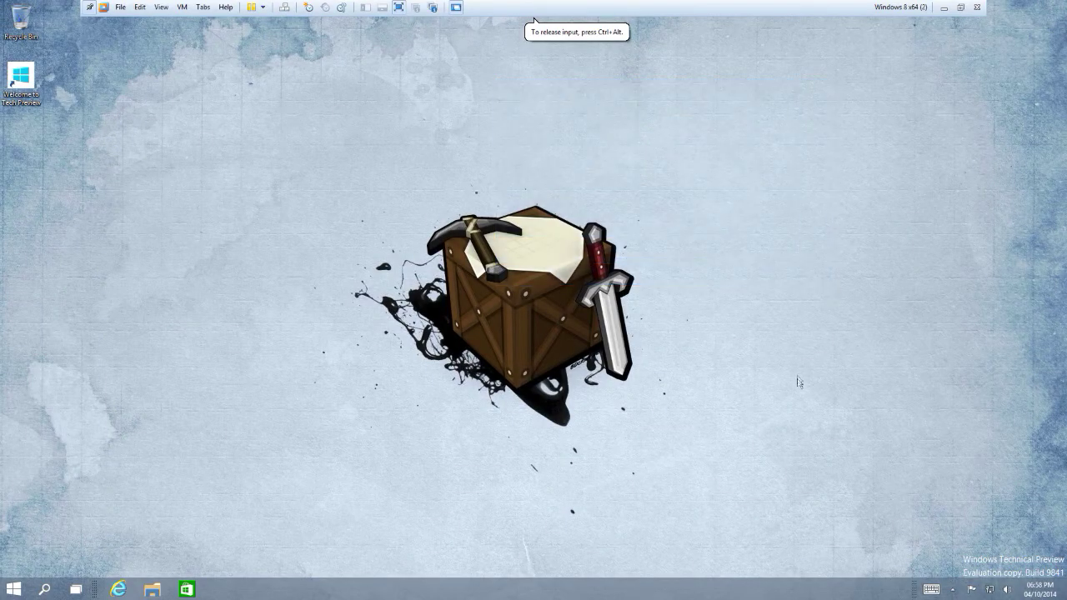
{"action": "left_click", "coordinate": [14, 589]}
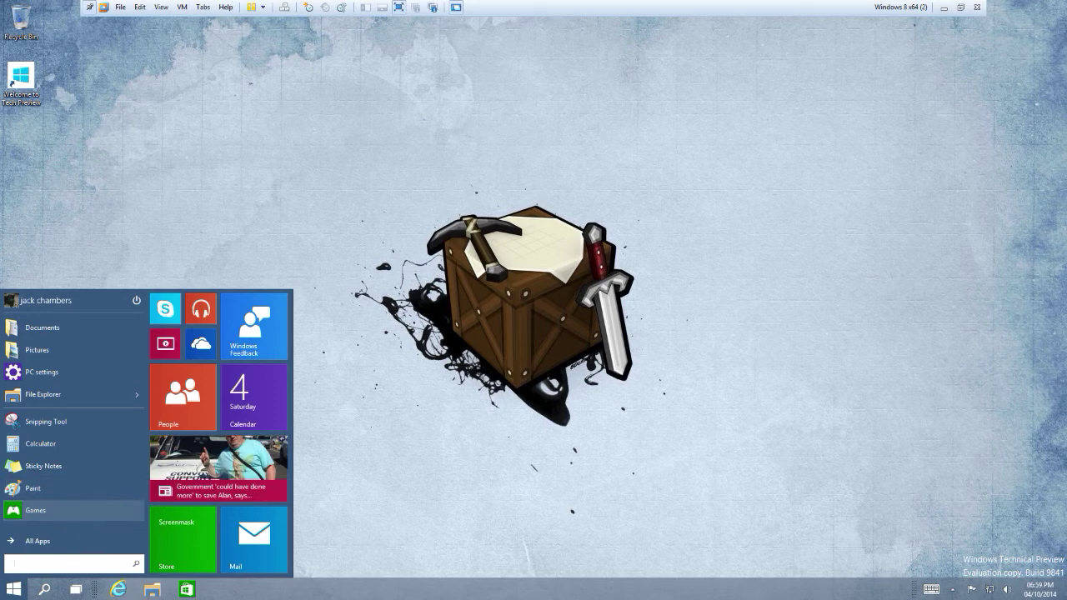
{"action": "left_click", "coordinate": [432, 377]}
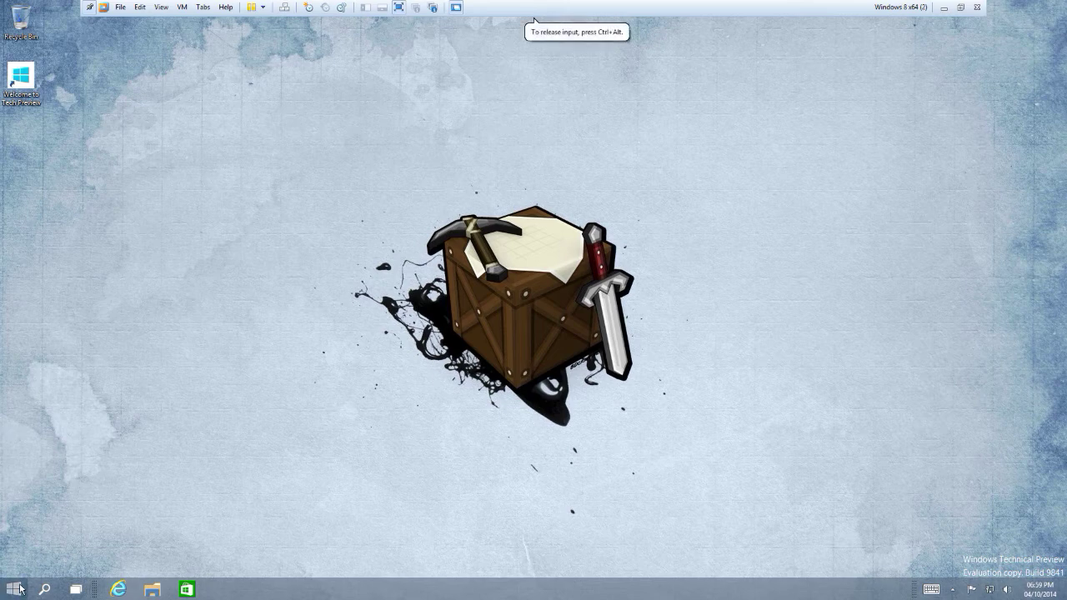
{"action": "left_click", "coordinate": [20, 589]}
{"action": "left_click", "coordinate": [22, 590]}
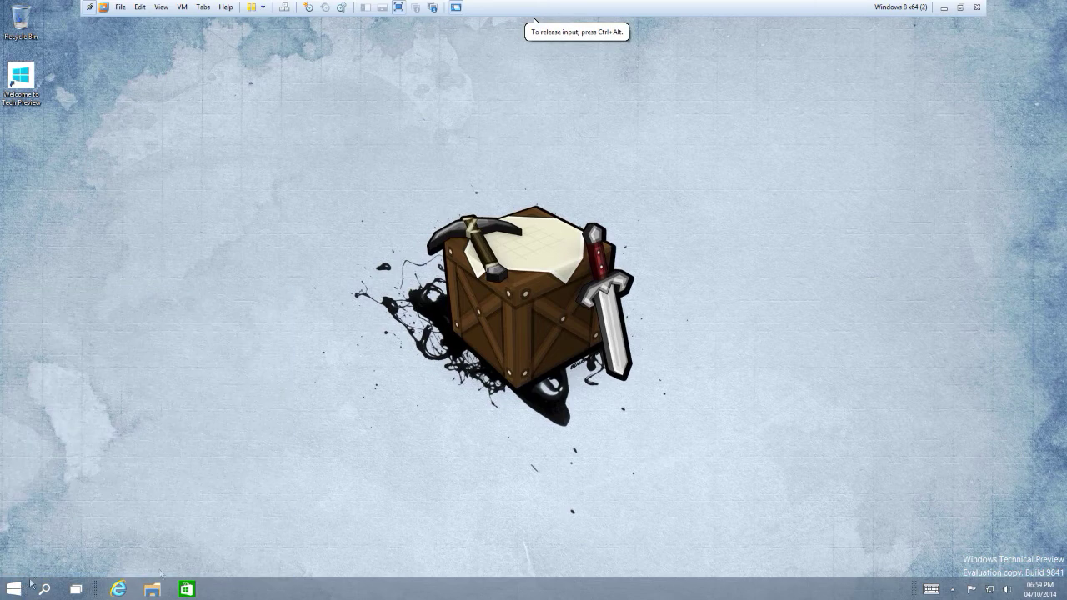
Step: Open the touch keyboard, view its layout choices, and close it
{"action": "left_click", "coordinate": [932, 589]}
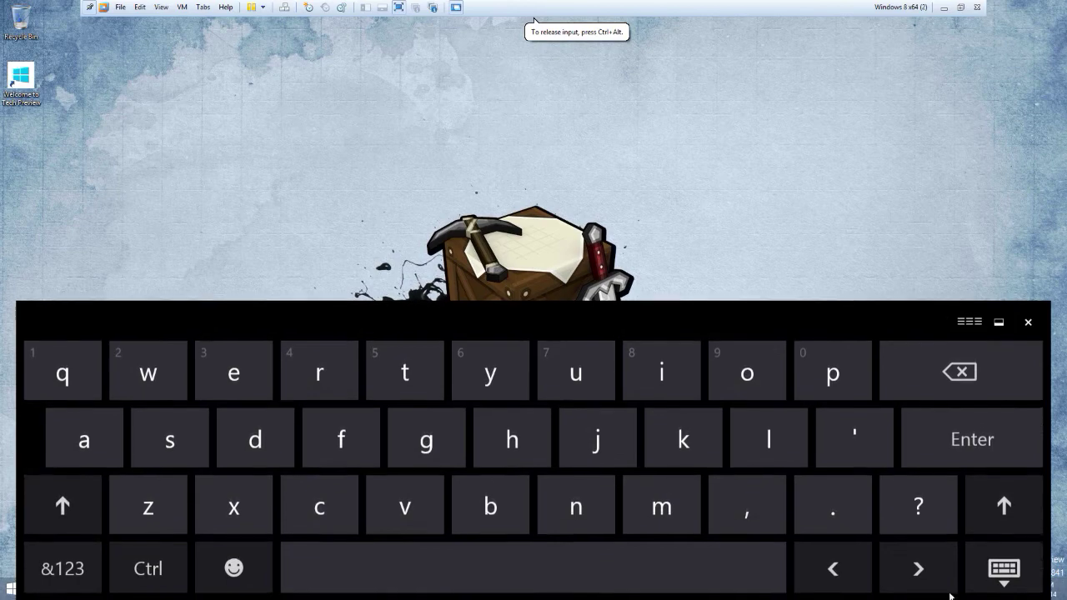
{"action": "left_click", "coordinate": [1031, 322]}
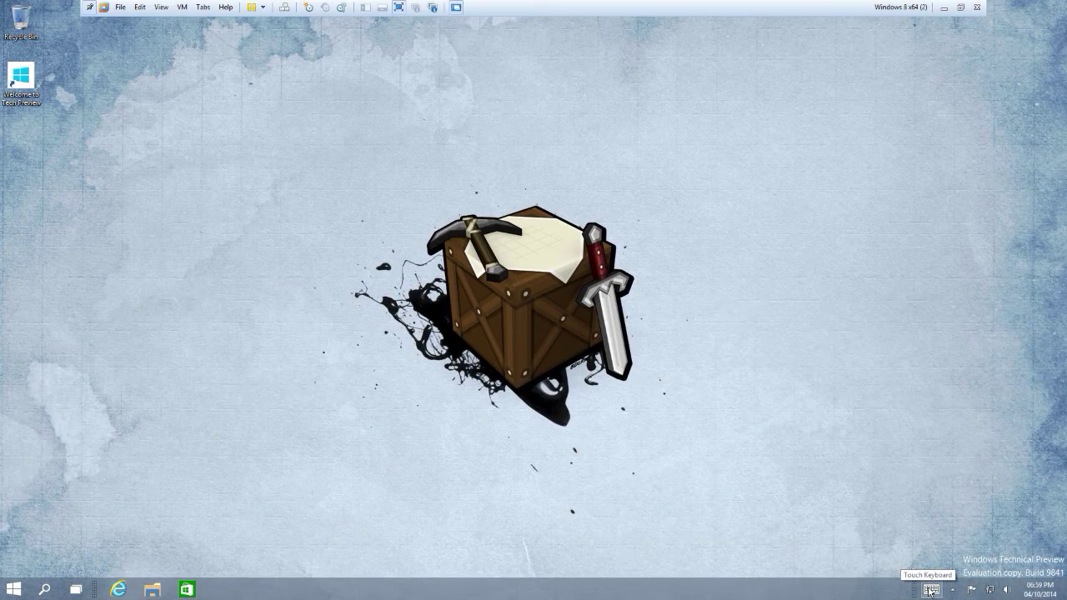
{"action": "left_click", "coordinate": [930, 590]}
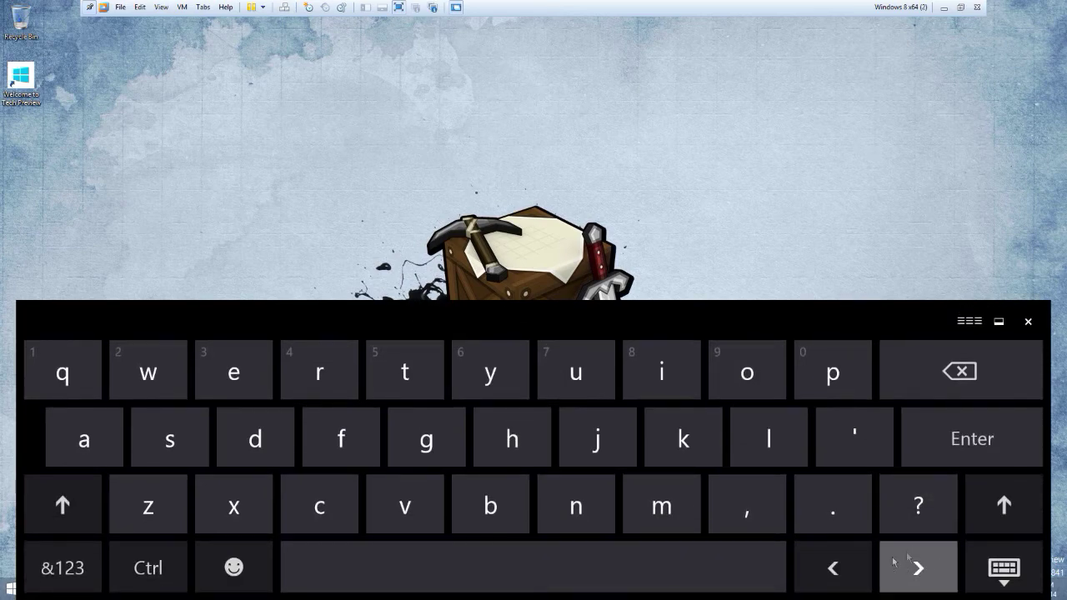
{"action": "left_click", "coordinate": [1008, 568]}
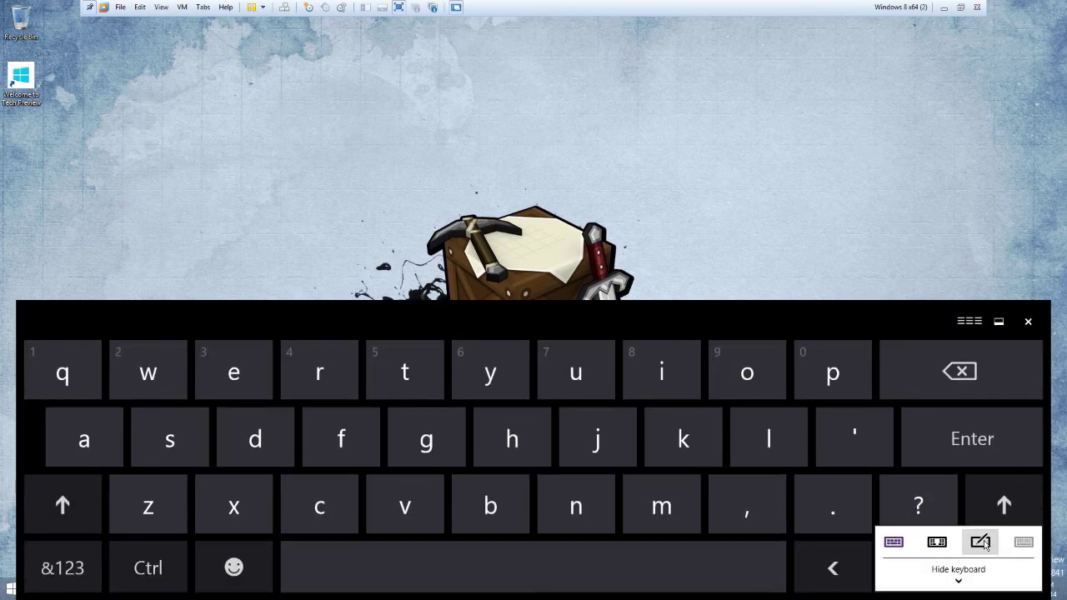
{"action": "left_click", "coordinate": [1029, 322]}
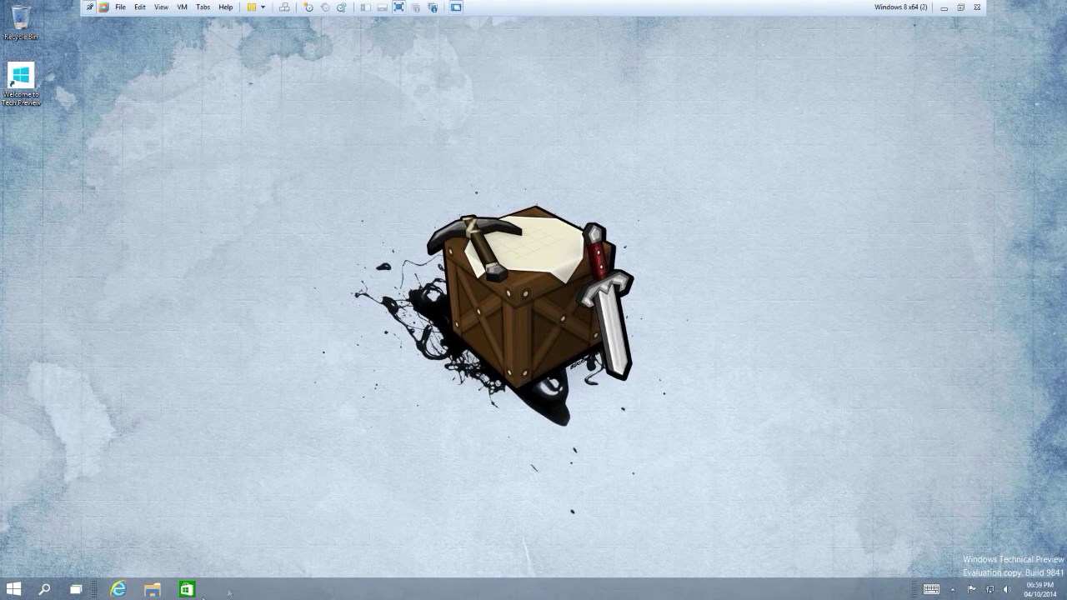
Step: Enter and leave Task View, then open File Explorer at its Home view
{"action": "left_click", "coordinate": [75, 590]}
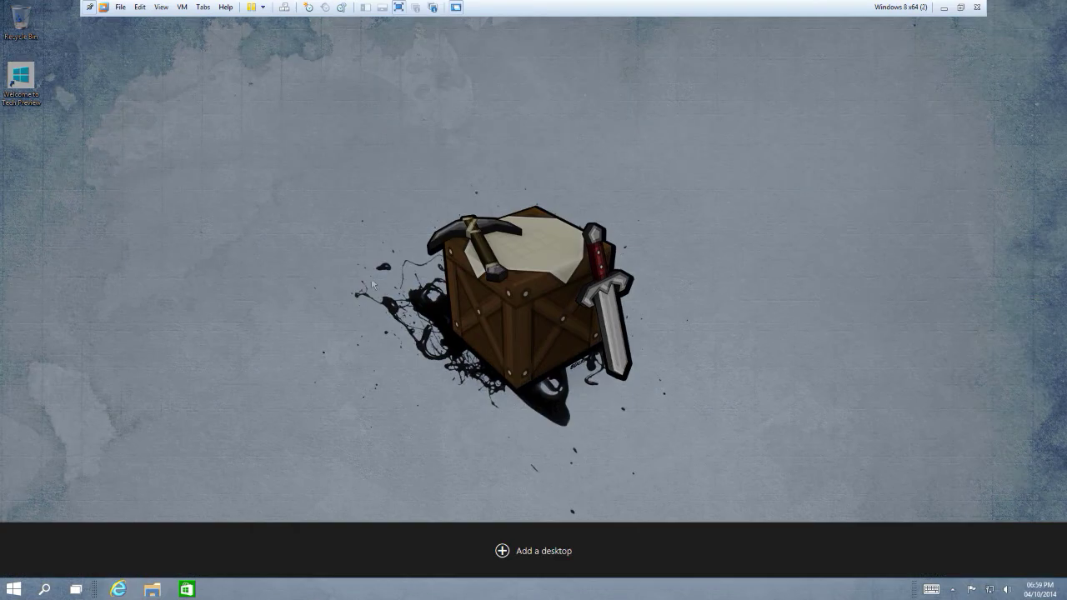
{"action": "left_click", "coordinate": [358, 102]}
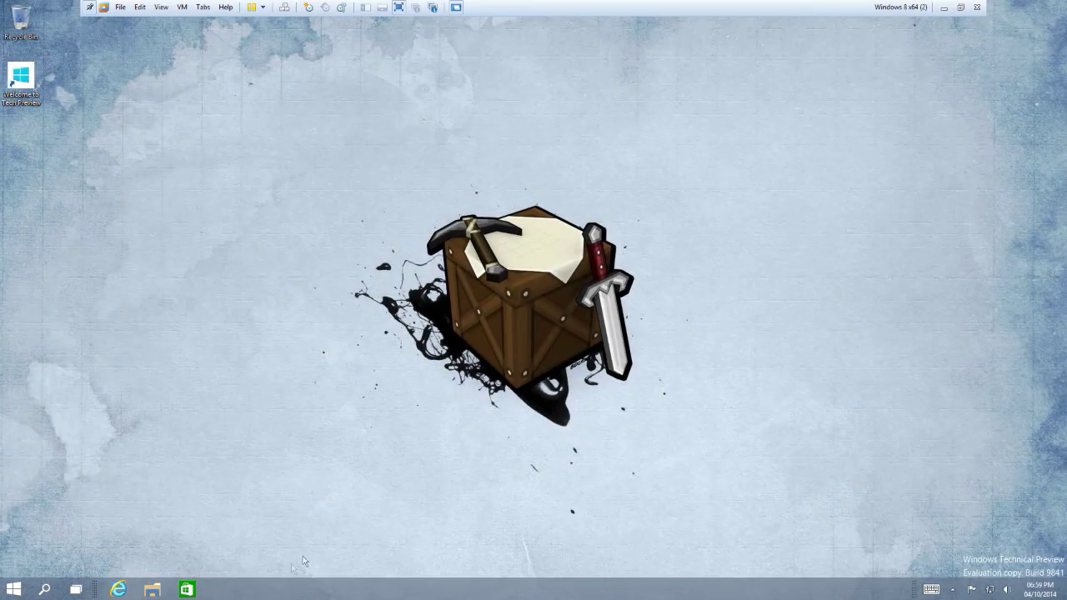
{"action": "left_click", "coordinate": [154, 588]}
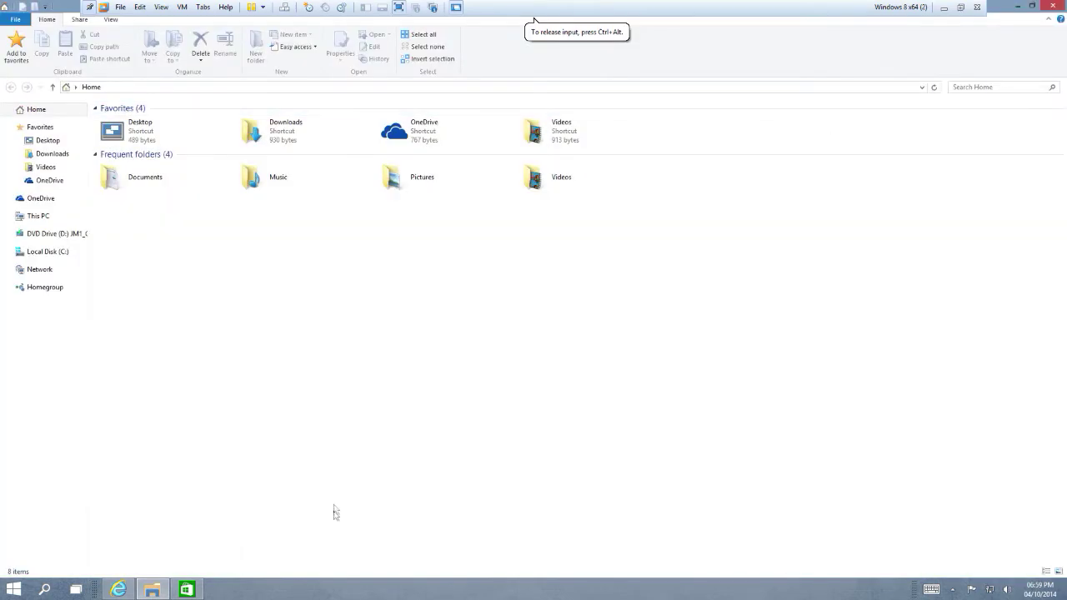
Step: Launch Store, restore it to a window, shake it, and resize it larger
{"action": "left_click", "coordinate": [200, 591]}
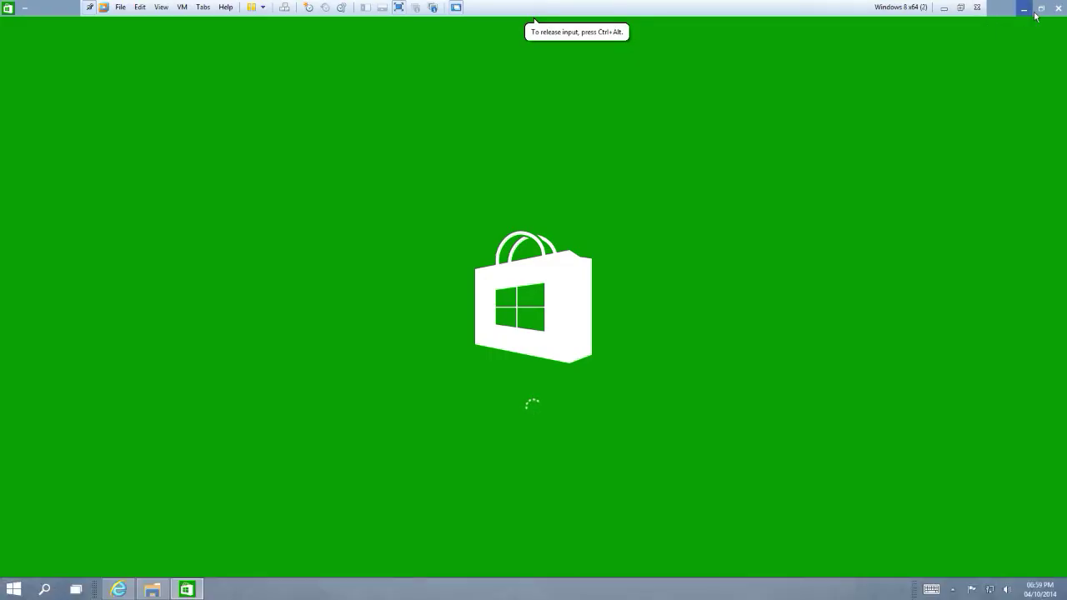
{"action": "left_click", "coordinate": [1042, 10]}
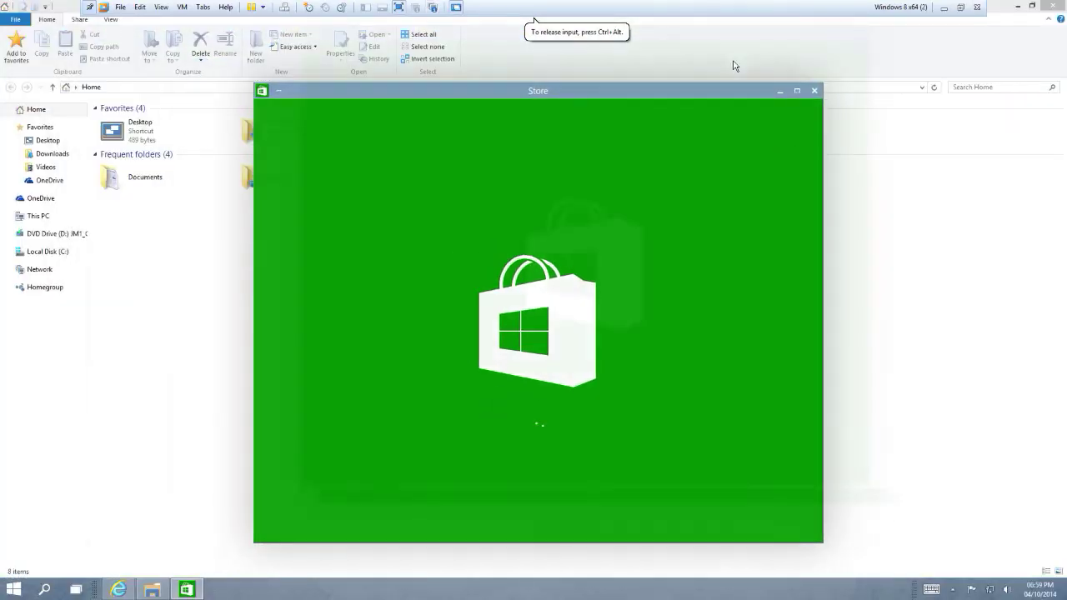
{"action": "left_click_drag", "start_coordinate": [677, 90], "coordinate": [584, 50]}
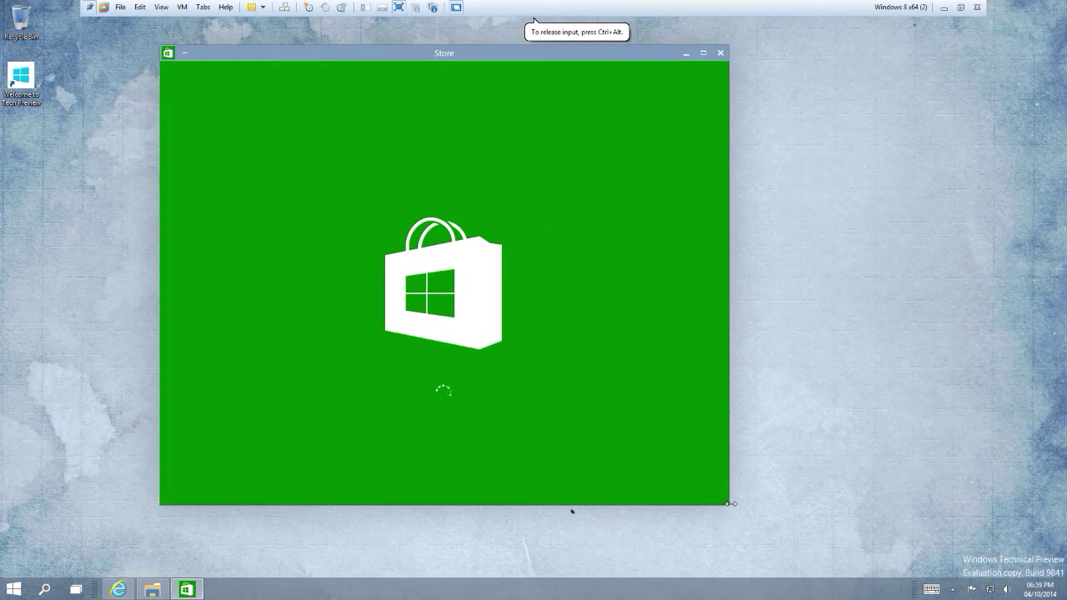
{"action": "mouse_move", "coordinate": [730, 506]}
{"action": "left_mouse_down"}
{"action": "mouse_move", "coordinate": [593, 506]}
{"action": "mouse_move", "coordinate": [648, 579]}
{"action": "mouse_move", "coordinate": [751, 505]}
{"action": "left_mouse_up"}
{"action": "left_click_drag", "start_coordinate": [772, 143], "coordinate": [860, 138]}
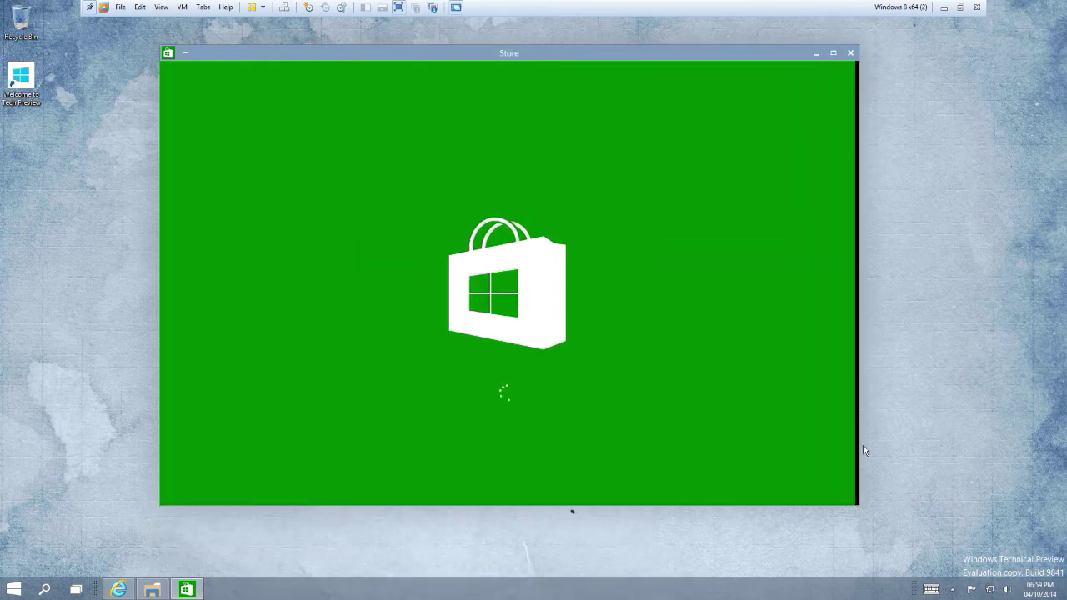
{"action": "left_click_drag", "start_coordinate": [856, 506], "coordinate": [883, 546]}
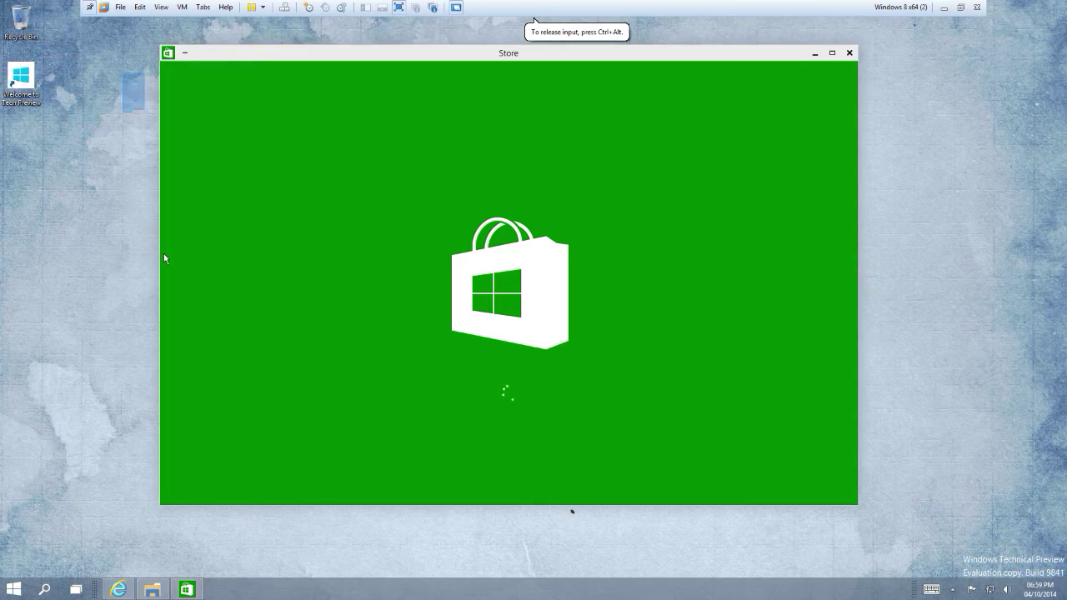
Step: Scroll around the Store, try App Commands > Play, then close the Store
{"action": "left_click_drag", "start_coordinate": [123, 95], "coordinate": [126, 237]}
{"action": "left_click_drag", "start_coordinate": [103, 51], "coordinate": [101, 90]}
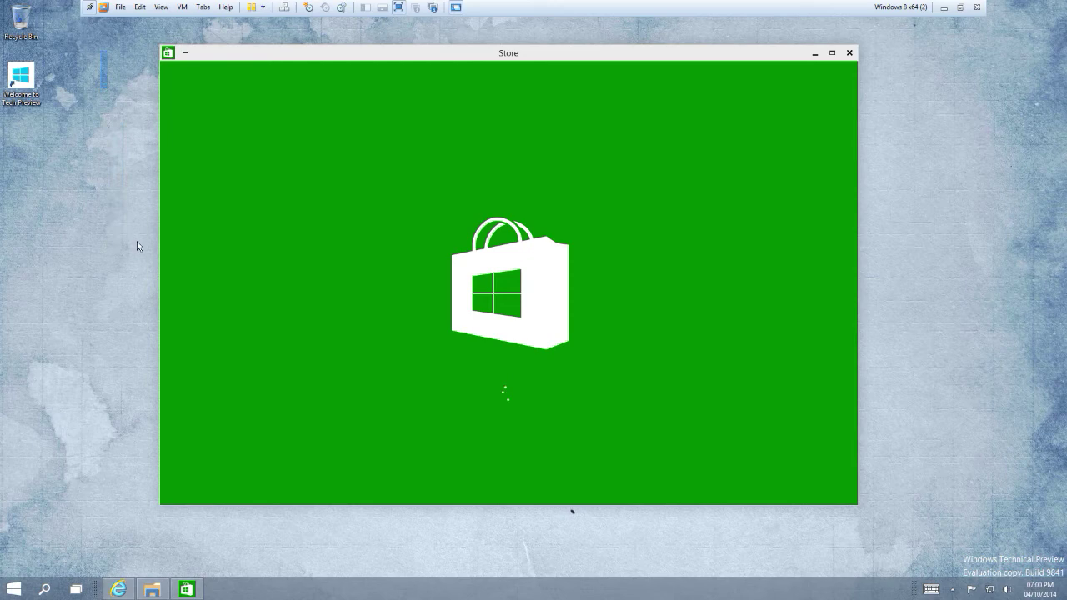
{"action": "left_click_drag", "start_coordinate": [114, 226], "coordinate": [114, 278]}
{"action": "left_click_drag", "start_coordinate": [138, 131], "coordinate": [125, 267]}
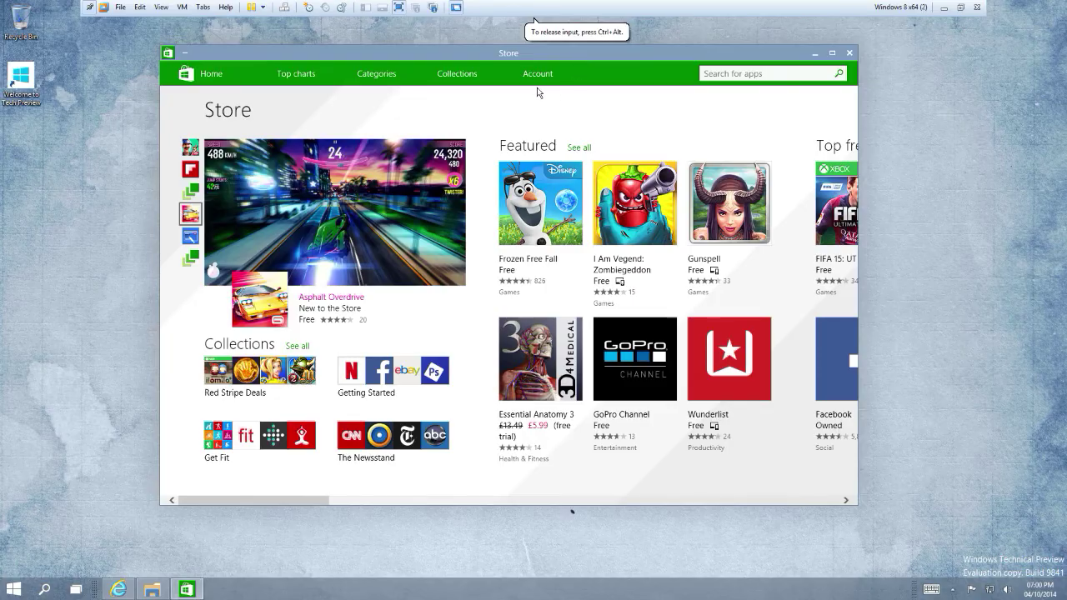
{"action": "left_click_drag", "start_coordinate": [297, 507], "coordinate": [250, 500]}
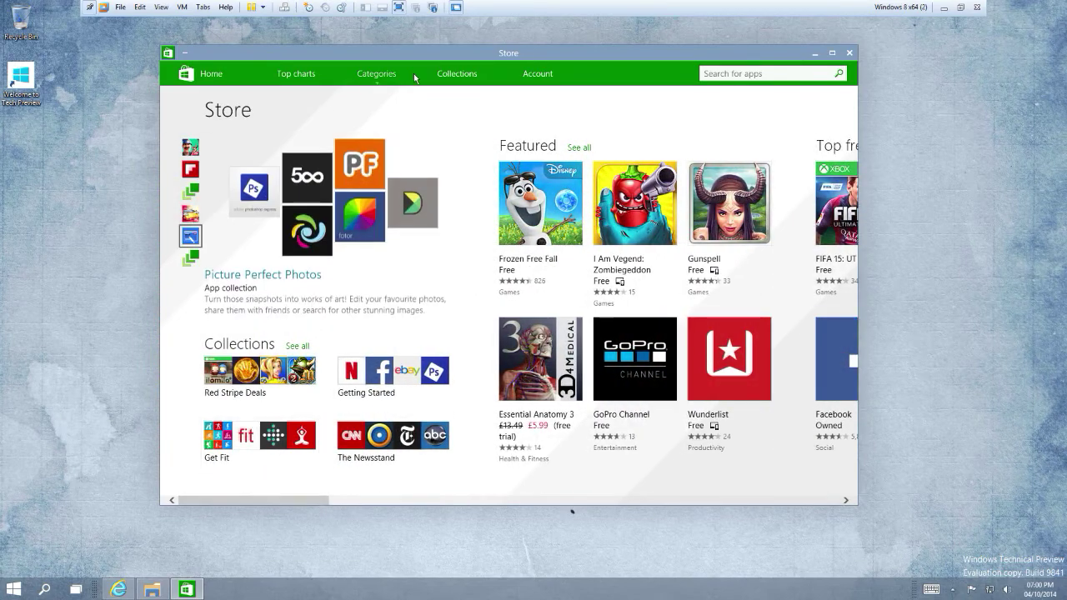
{"action": "left_click", "coordinate": [184, 55]}
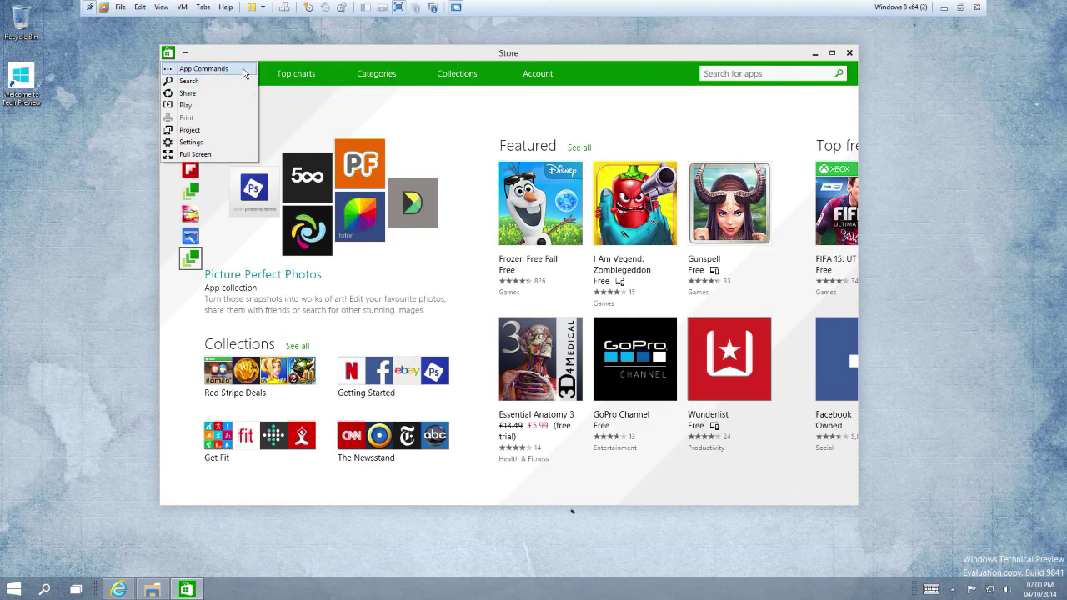
{"action": "left_click", "coordinate": [185, 105]}
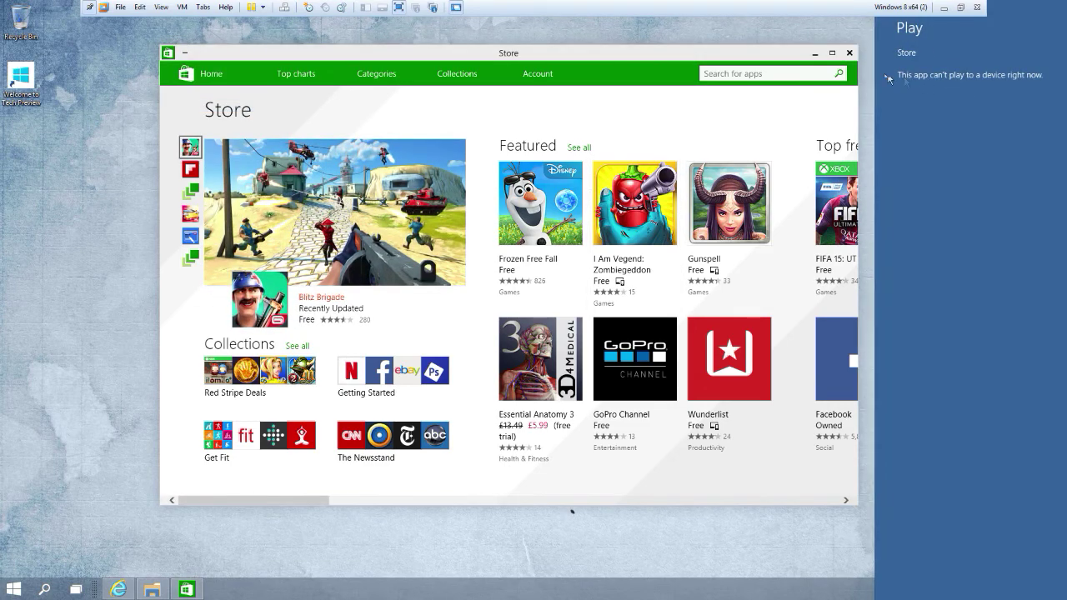
{"action": "left_click", "coordinate": [851, 55]}
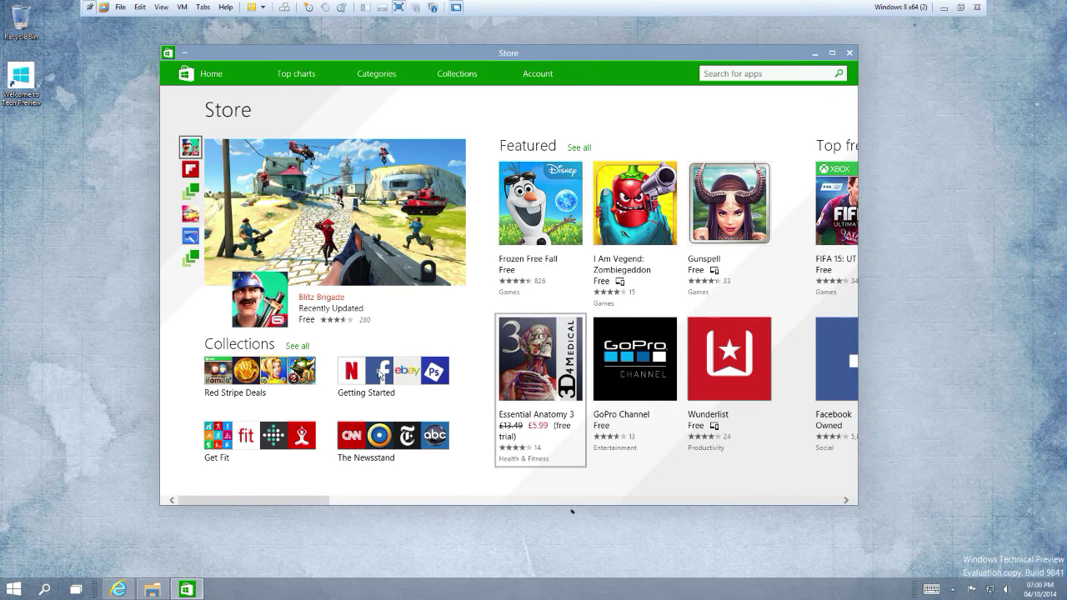
{"action": "left_click", "coordinate": [850, 53]}
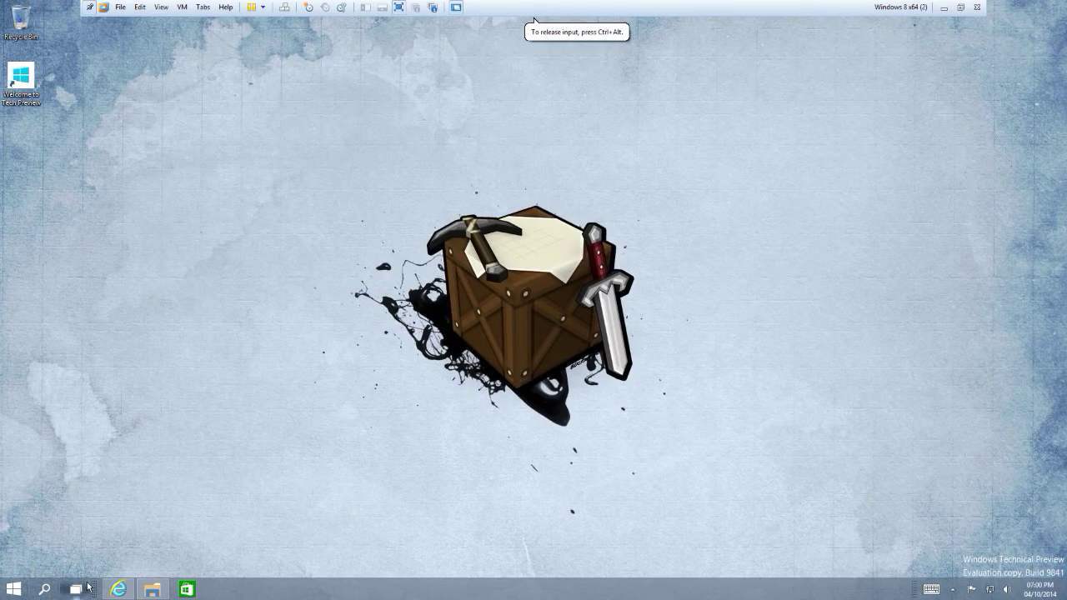
{"action": "left_click", "coordinate": [83, 587]}
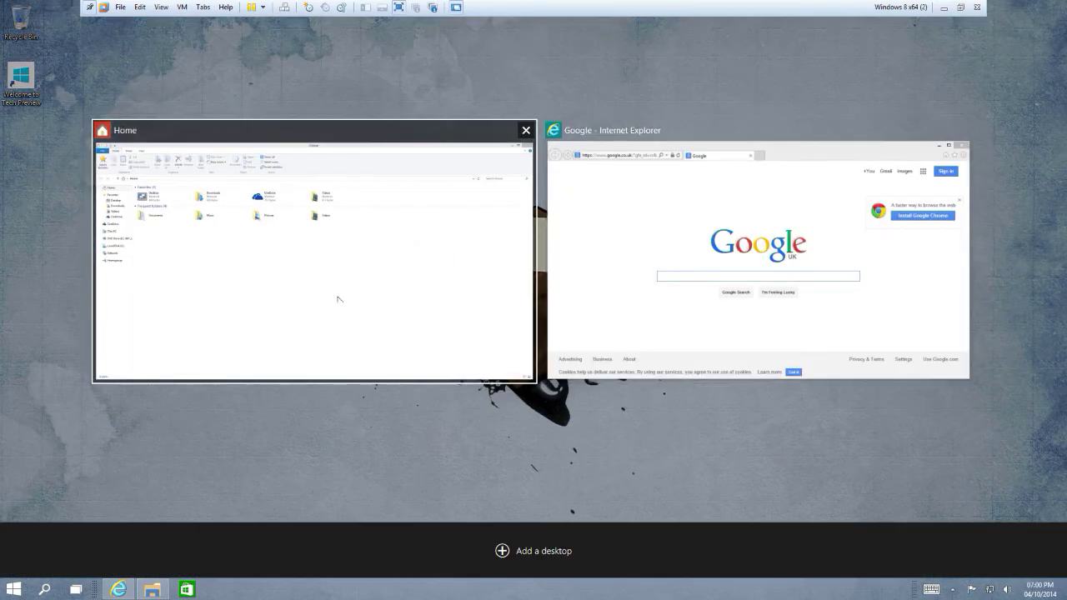
{"action": "left_click", "coordinate": [502, 551]}
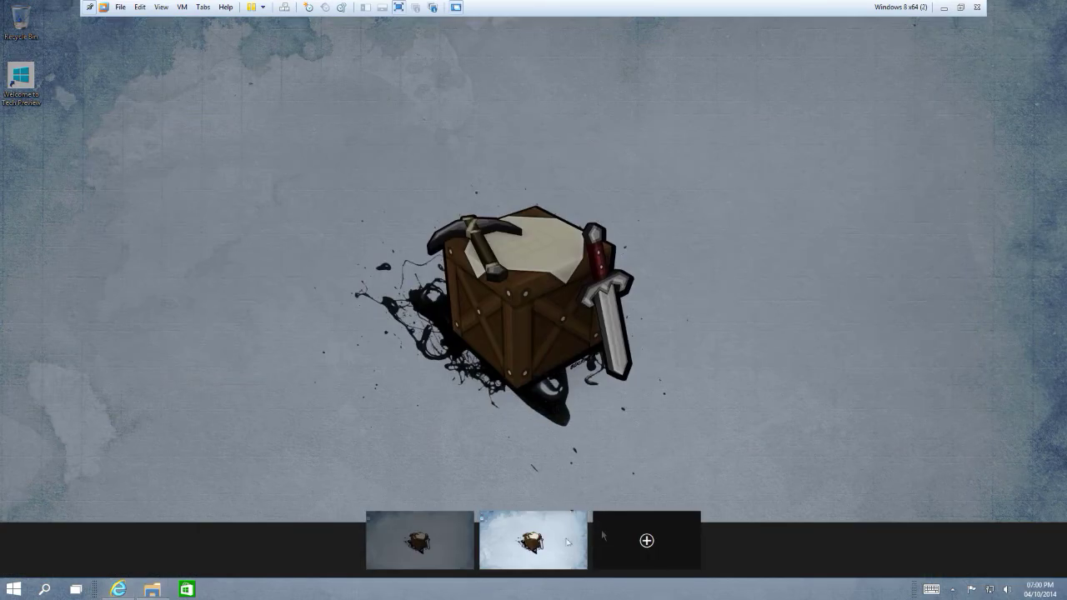
{"action": "left_click", "coordinate": [457, 584]}
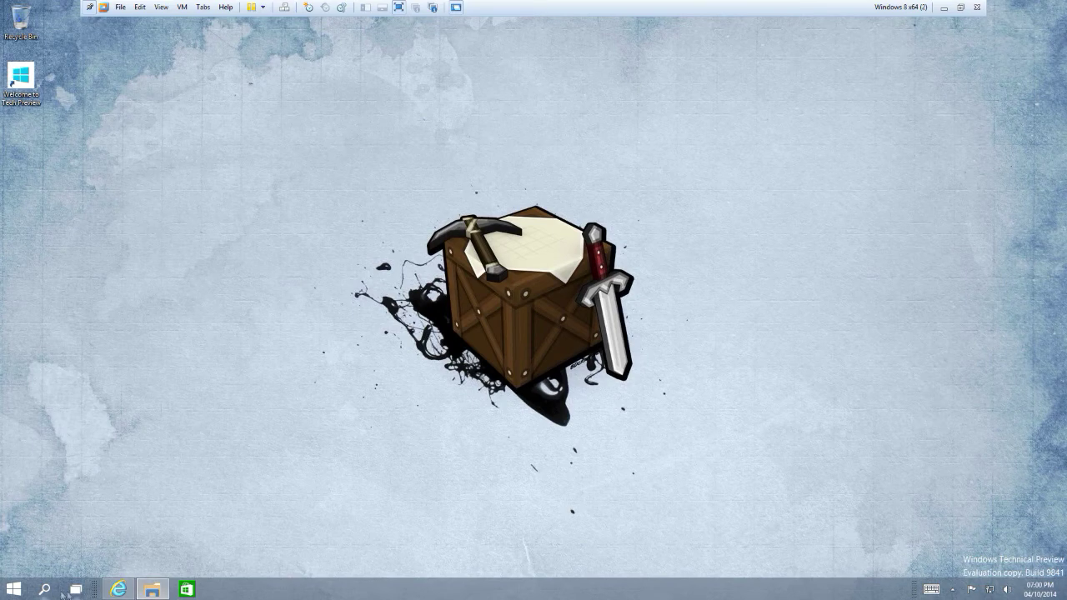
{"action": "left_click", "coordinate": [75, 590]}
{"action": "left_click", "coordinate": [546, 550]}
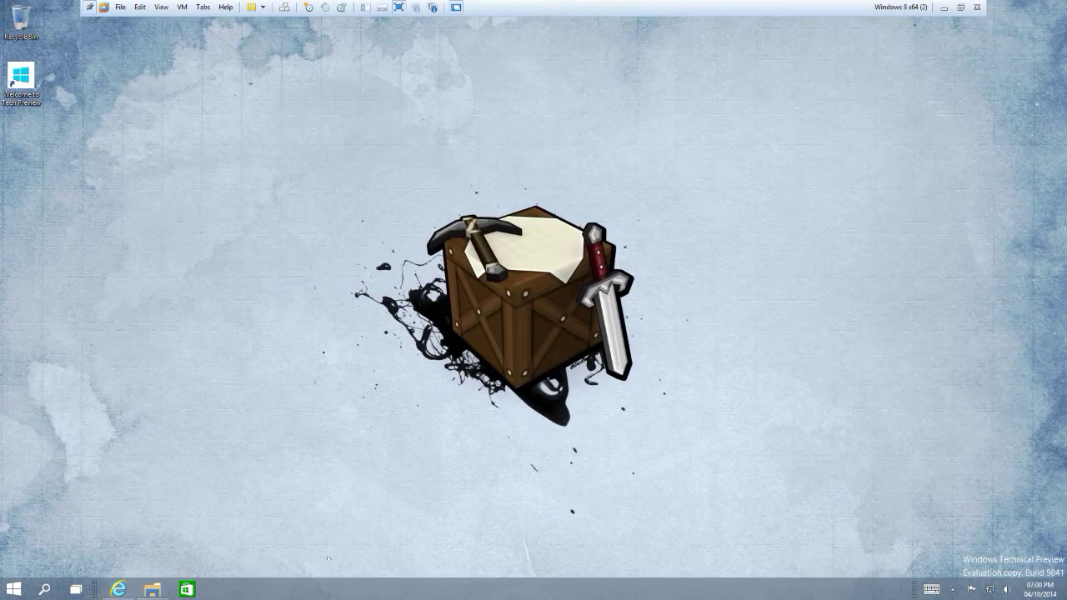
{"action": "mouse_move", "coordinate": [153, 590]}
{"action": "left_click", "coordinate": [152, 589]}
{"action": "left_click", "coordinate": [75, 589]}
{"action": "left_click", "coordinate": [509, 525]}
{"action": "left_click", "coordinate": [153, 590]}
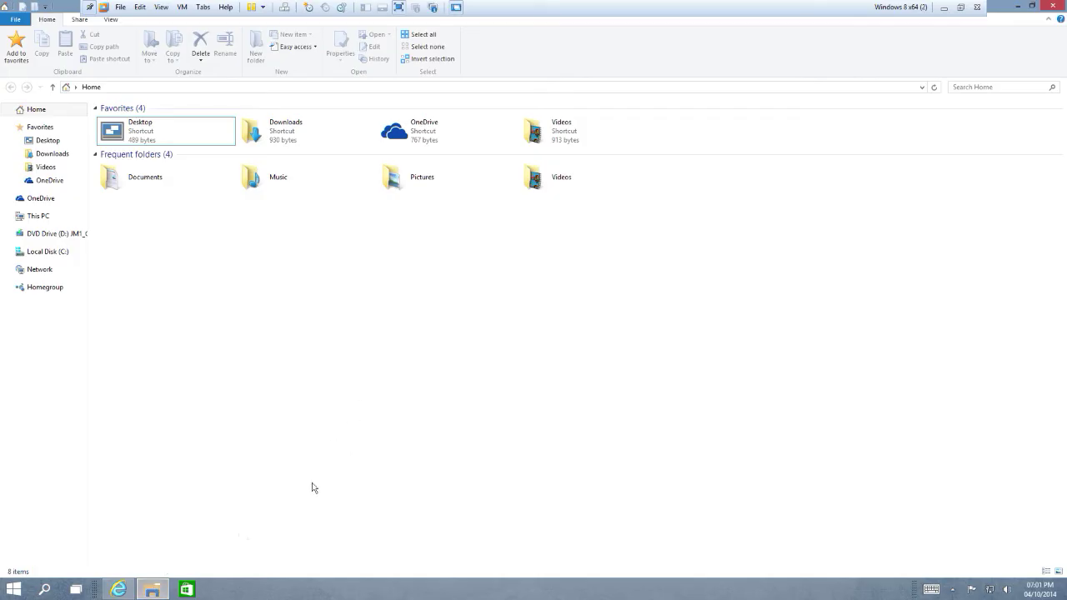
{"action": "left_click", "coordinate": [75, 590]}
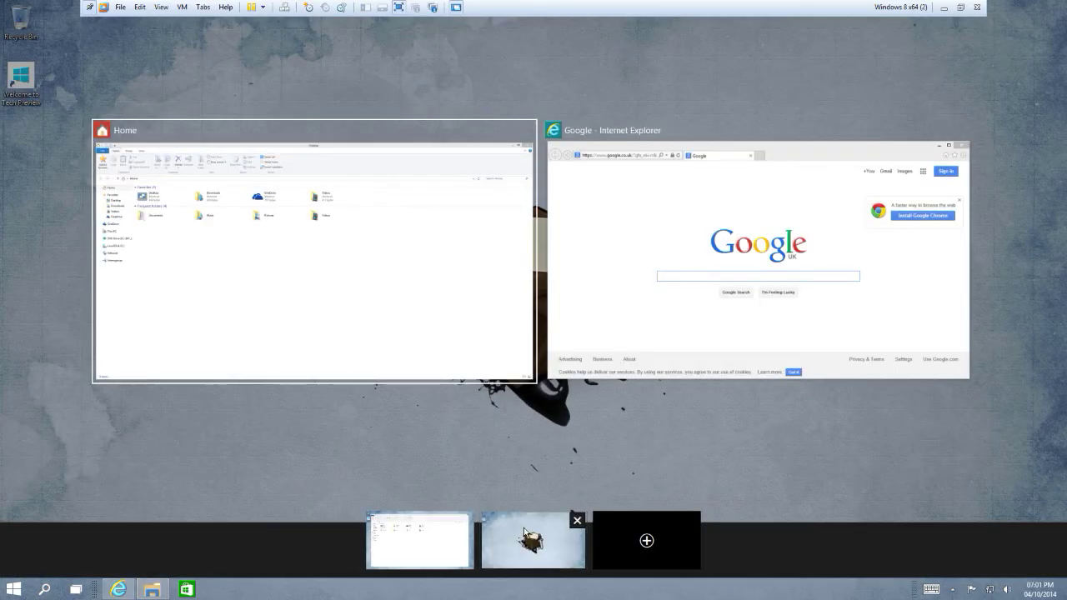
{"action": "left_click", "coordinate": [534, 534]}
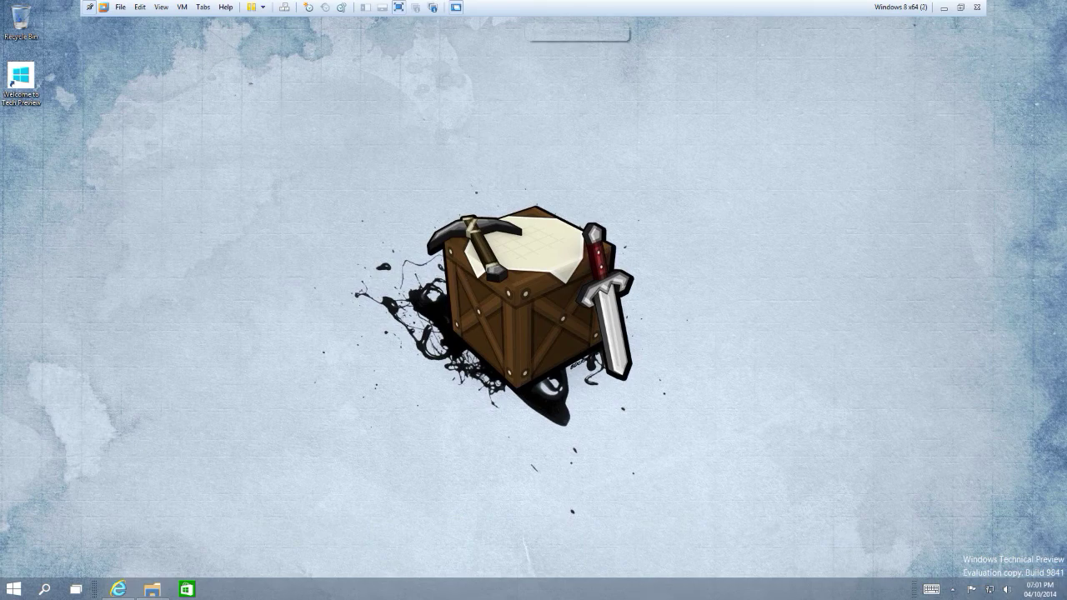
Step: Open File Explorer from the taskbar jump list and restore it to a smaller window
{"action": "right_click", "coordinate": [152, 589]}
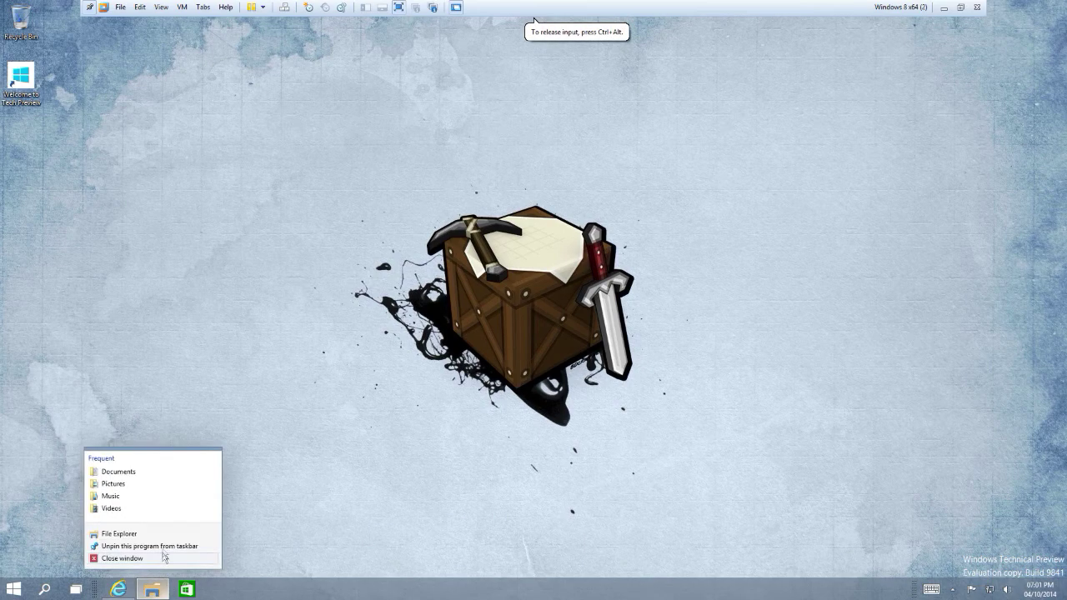
{"action": "left_click", "coordinate": [403, 474]}
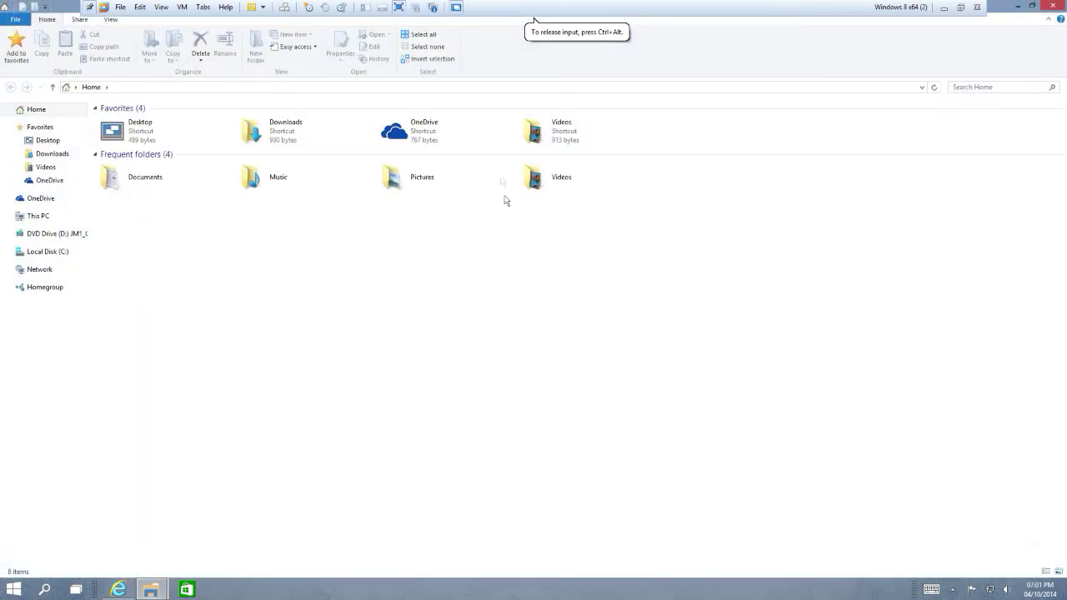
{"action": "double_click", "coordinate": [971, 14]}
{"action": "right_click", "coordinate": [732, 11]}
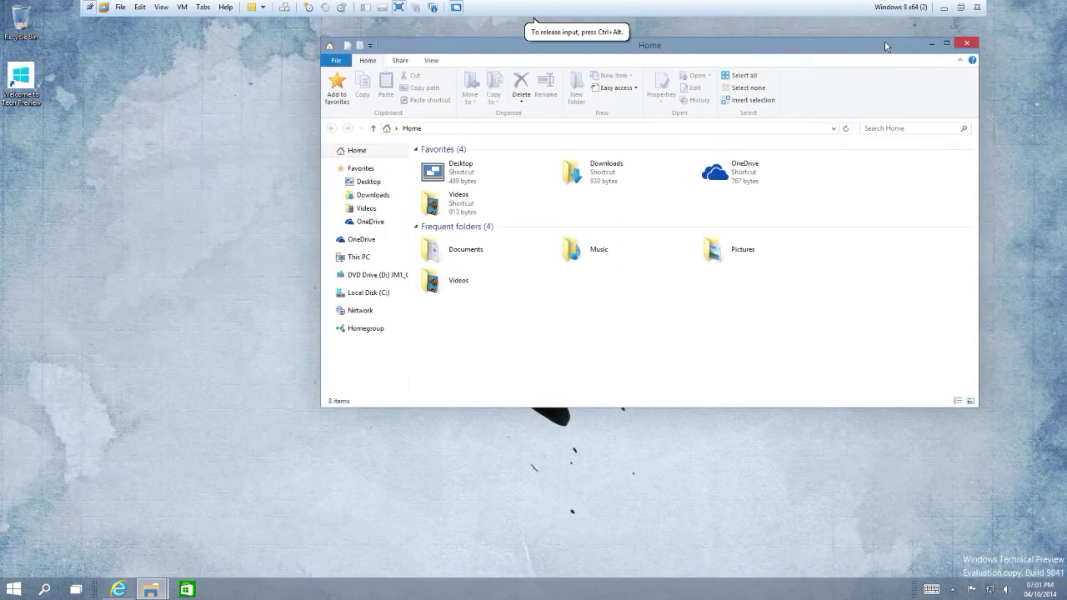
{"action": "left_click", "coordinate": [752, 19]}
Step: Exit full-screen mode to show the library, then return the VM to full screen
{"action": "left_click", "coordinate": [456, 8]}
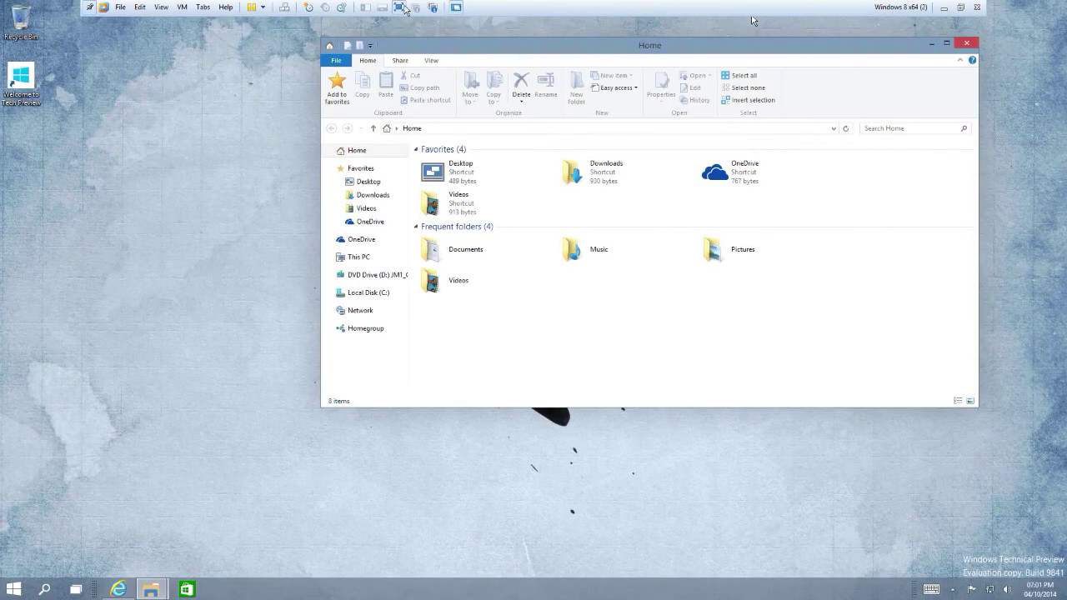
{"action": "left_click", "coordinate": [404, 8]}
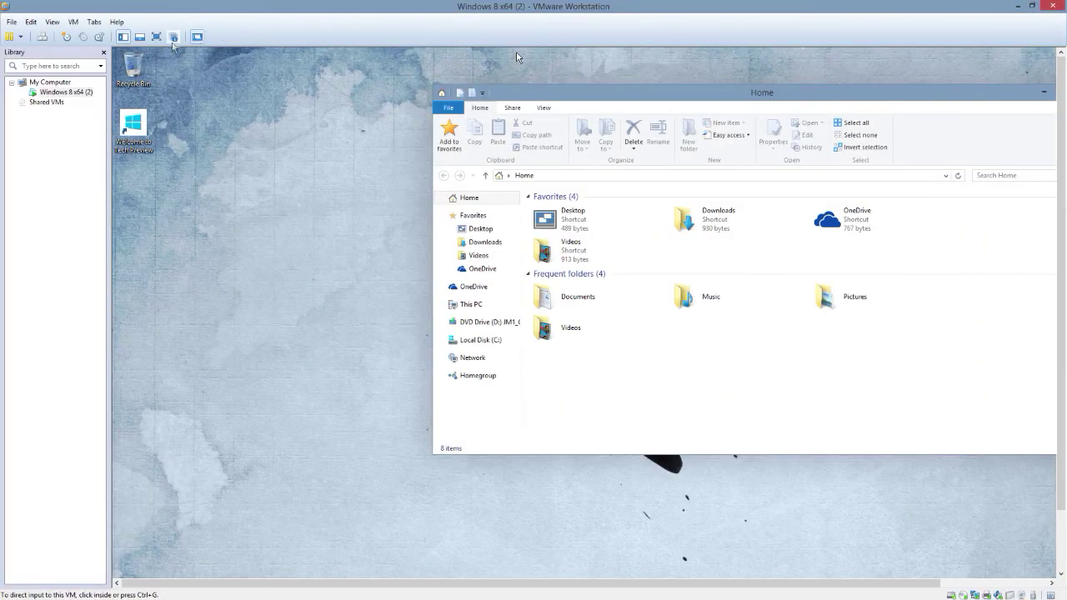
{"action": "left_click", "coordinate": [174, 38]}
{"action": "left_click", "coordinate": [156, 37]}
Step: Switch between the Workstation Home tab and the Windows 8 x64 (2) tab several times
{"action": "left_click", "coordinate": [203, 7]}
{"action": "left_click", "coordinate": [203, 6]}
{"action": "left_click", "coordinate": [210, 23]}
{"action": "left_click", "coordinate": [202, 6]}
{"action": "left_click", "coordinate": [216, 35]}
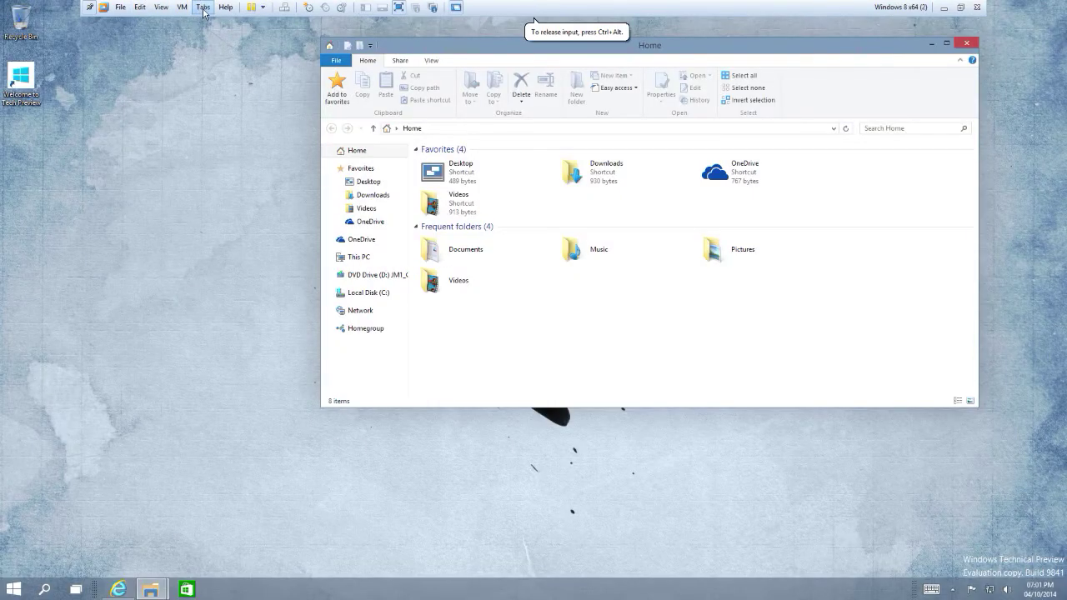
{"action": "left_click", "coordinate": [203, 8]}
{"action": "left_click", "coordinate": [252, 52]}
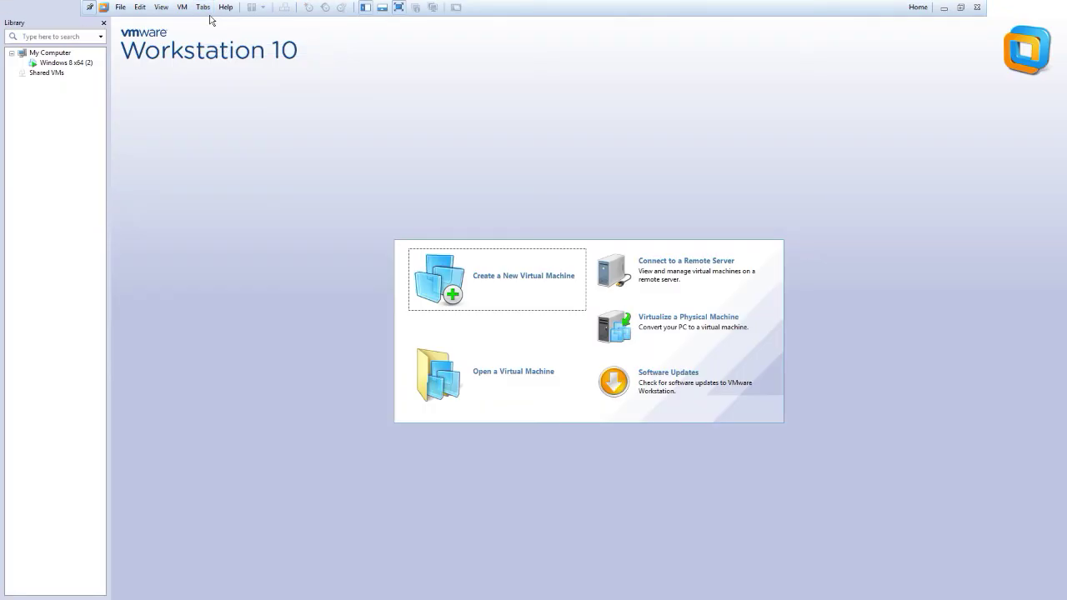
{"action": "left_click", "coordinate": [203, 7]}
{"action": "left_click", "coordinate": [233, 34]}
{"action": "left_click", "coordinate": [202, 7]}
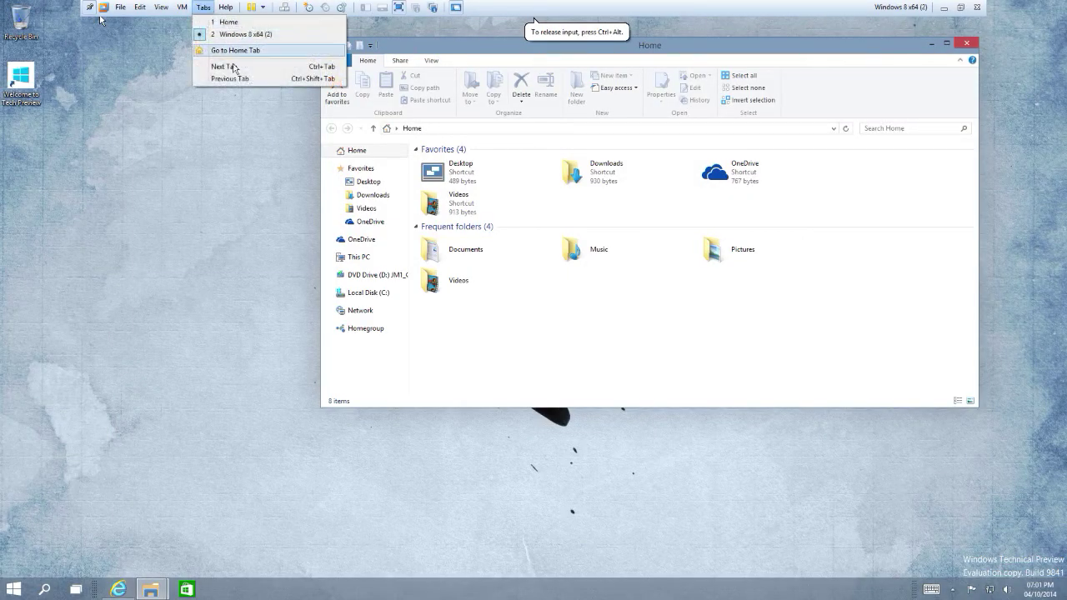
{"action": "left_click", "coordinate": [182, 8]}
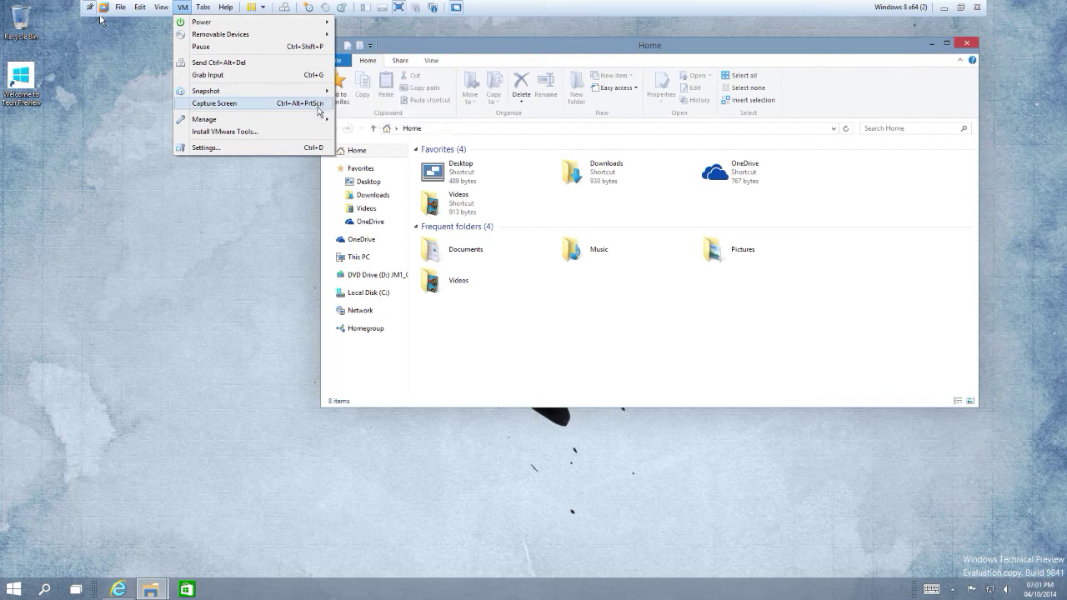
Step: Open VM Settings and browse the Display, Printer, Sound Card, USB and CD/DVD devices
{"action": "mouse_move", "coordinate": [320, 124]}
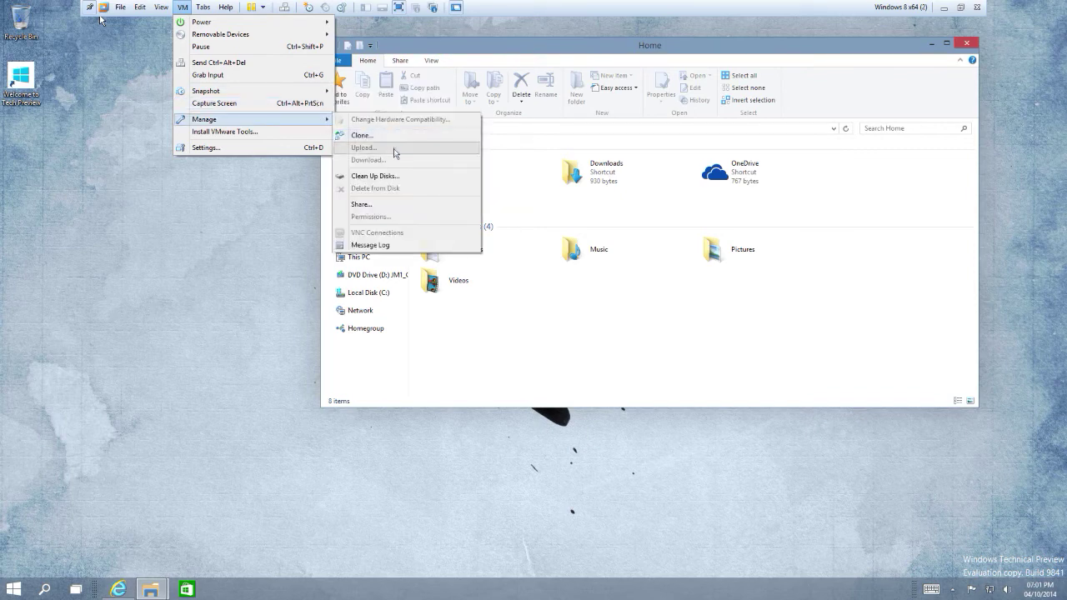
{"action": "left_click", "coordinate": [265, 149]}
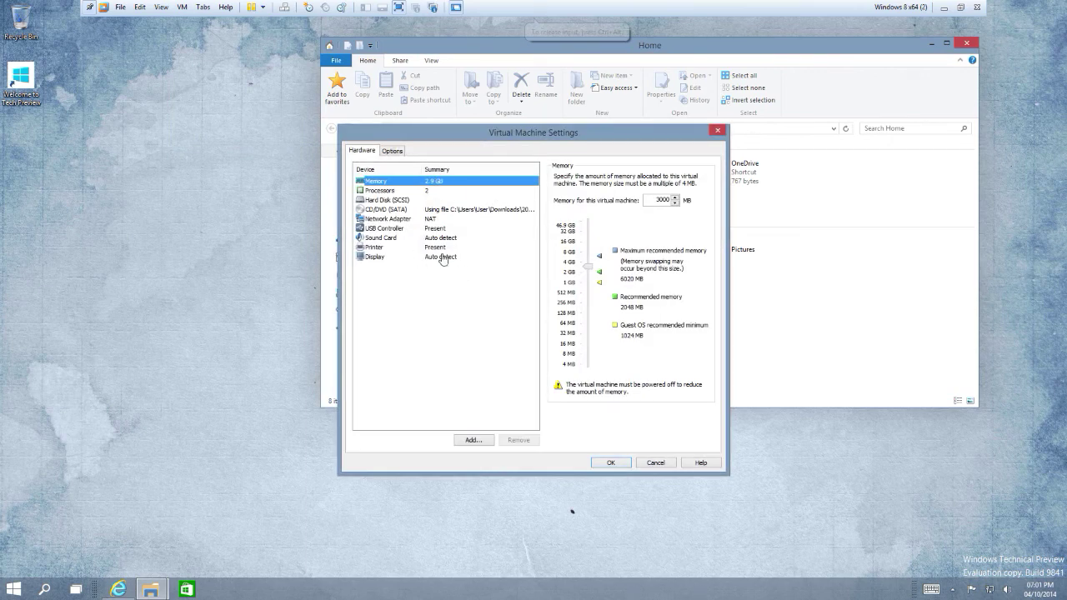
{"action": "left_click", "coordinate": [443, 259]}
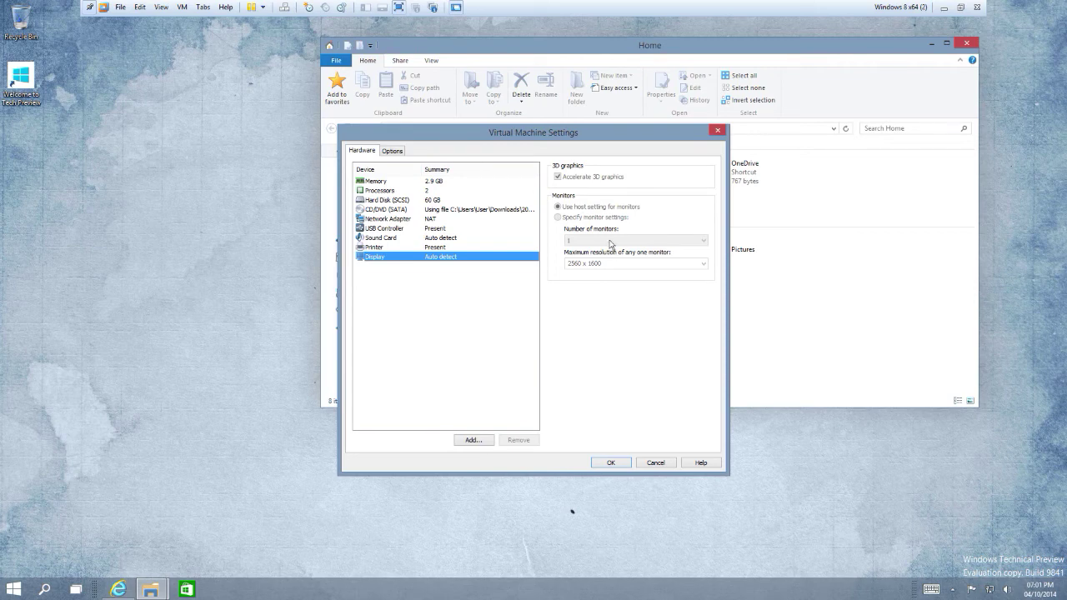
{"action": "left_click", "coordinate": [471, 250]}
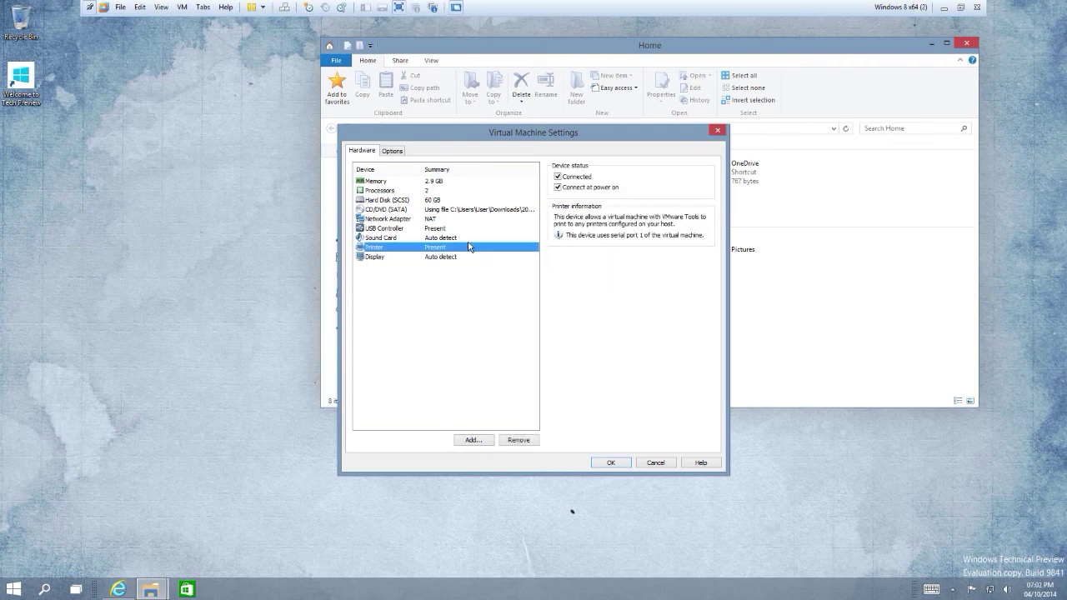
{"action": "left_click", "coordinate": [470, 240]}
{"action": "left_click", "coordinate": [473, 233]}
{"action": "left_click", "coordinate": [474, 210]}
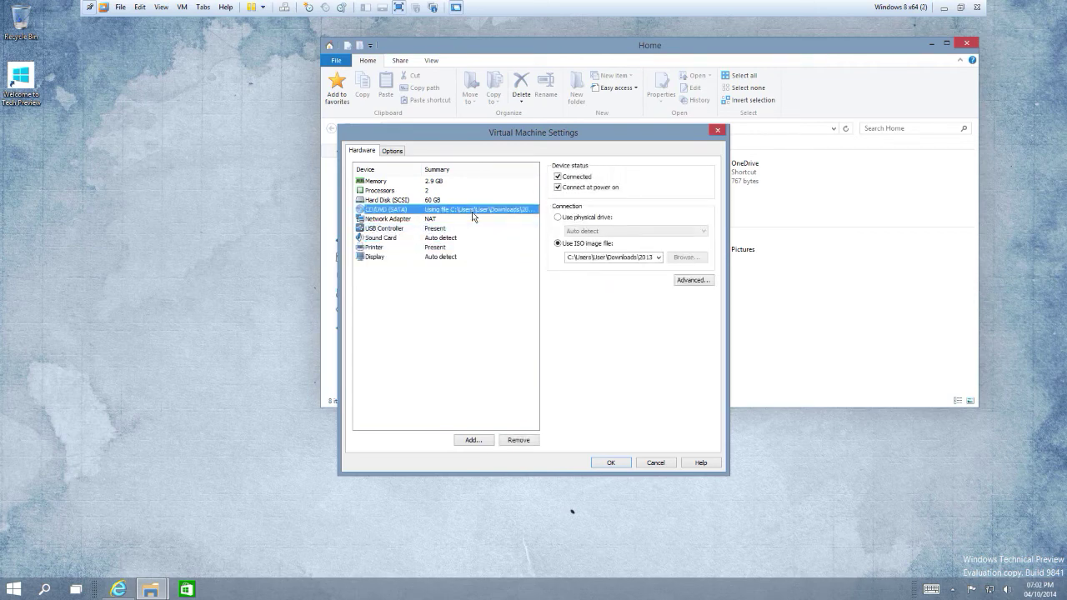
Step: Under Options > VMware Tools, enable Synchronize guest time with host and confirm with OK
{"action": "left_click", "coordinate": [393, 151]}
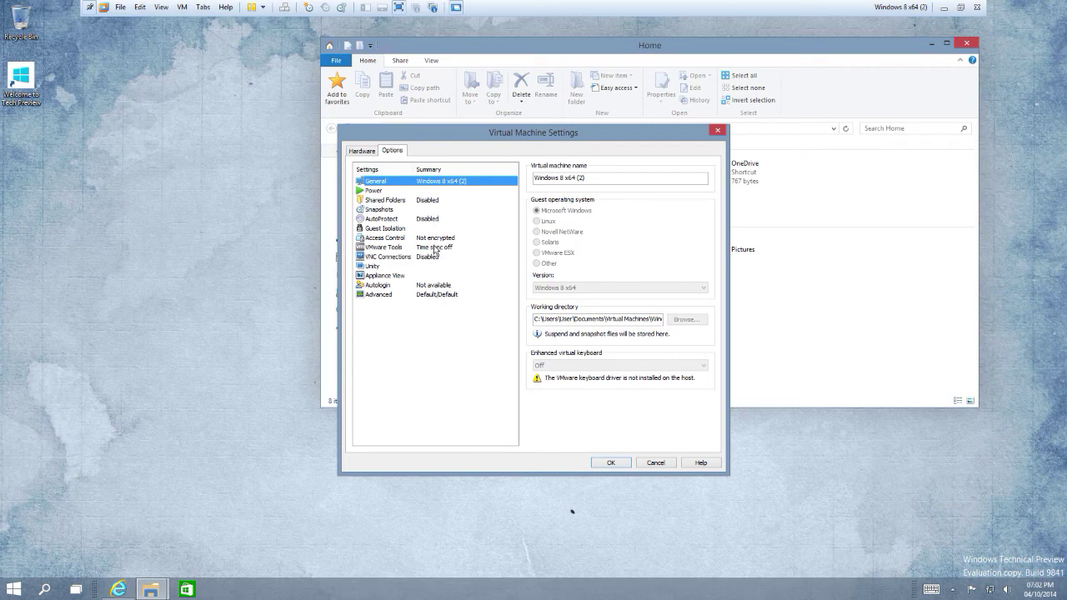
{"action": "left_click", "coordinate": [434, 248]}
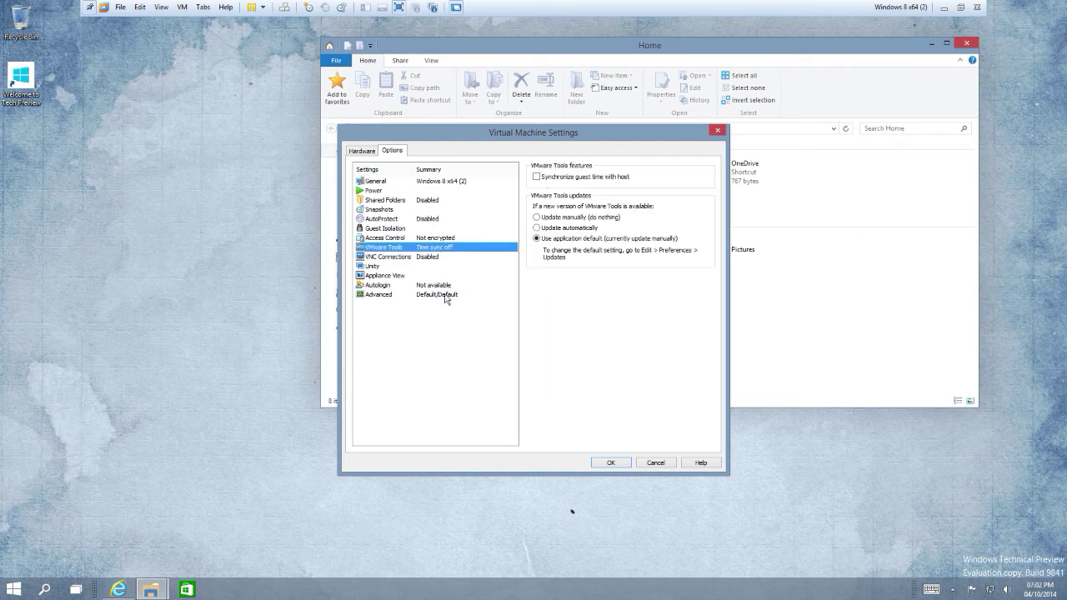
{"action": "left_click", "coordinate": [546, 182]}
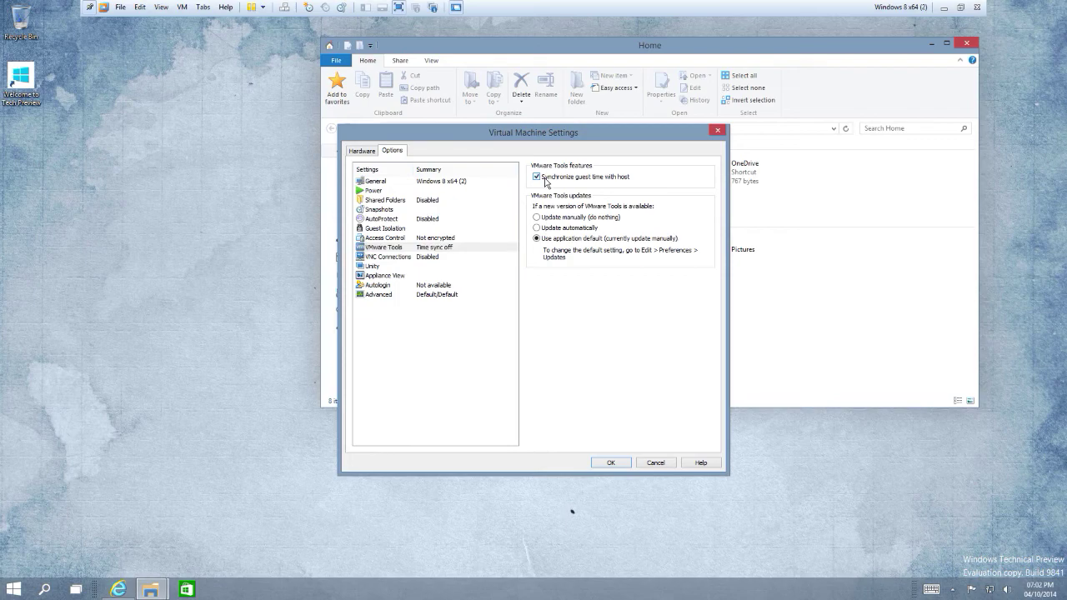
{"action": "left_click", "coordinate": [618, 498]}
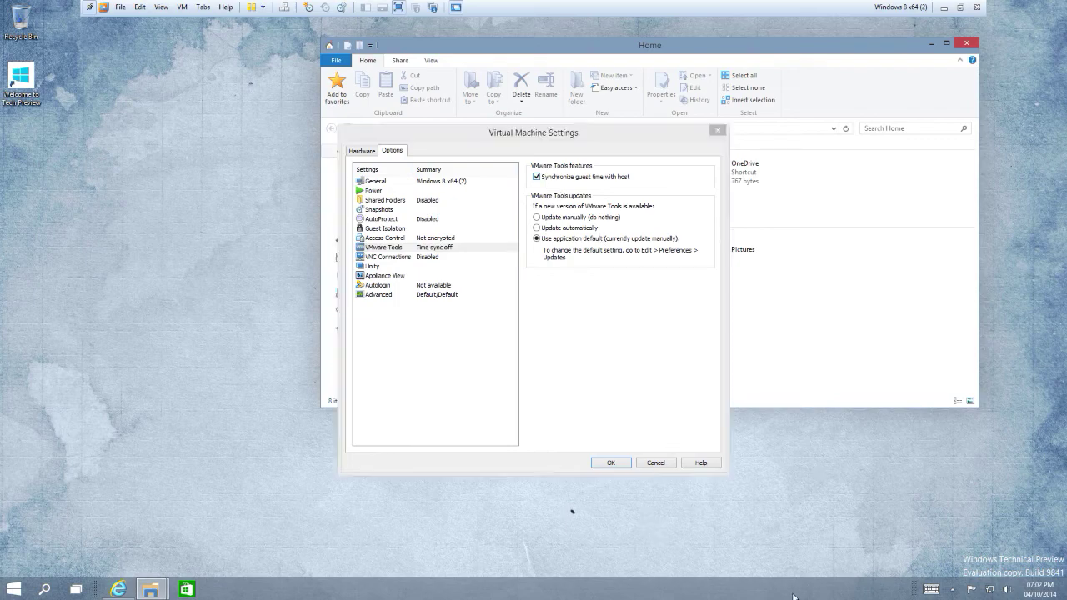
{"action": "left_click", "coordinate": [614, 463]}
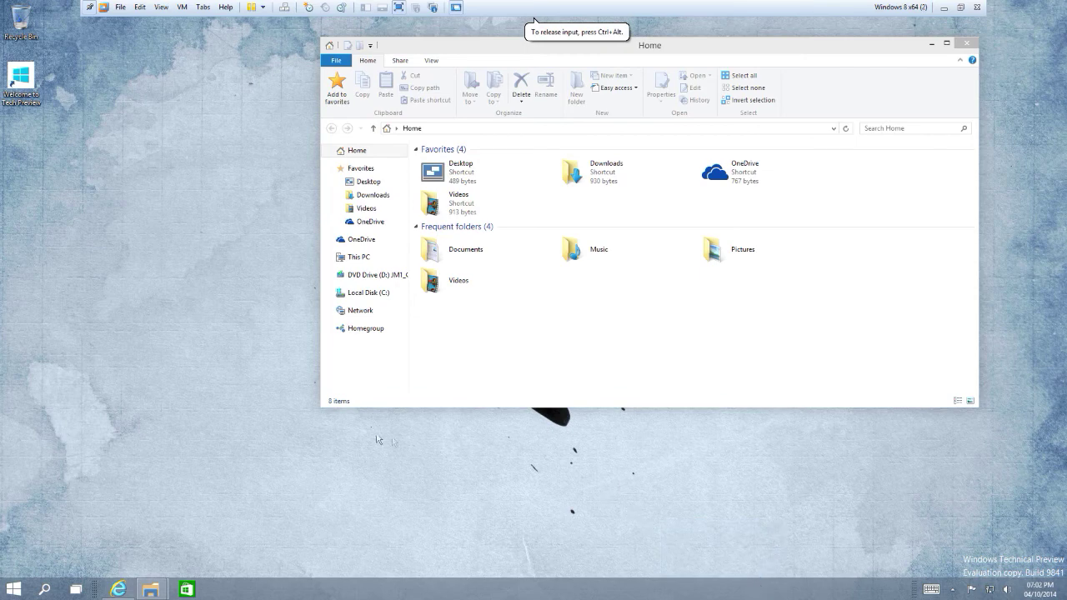
Step: Move the guest taskbar to the left edge and back to the bottom, then launch Welcome to Tech Preview
{"action": "left_click_drag", "start_coordinate": [376, 439], "coordinate": [60, 431]}
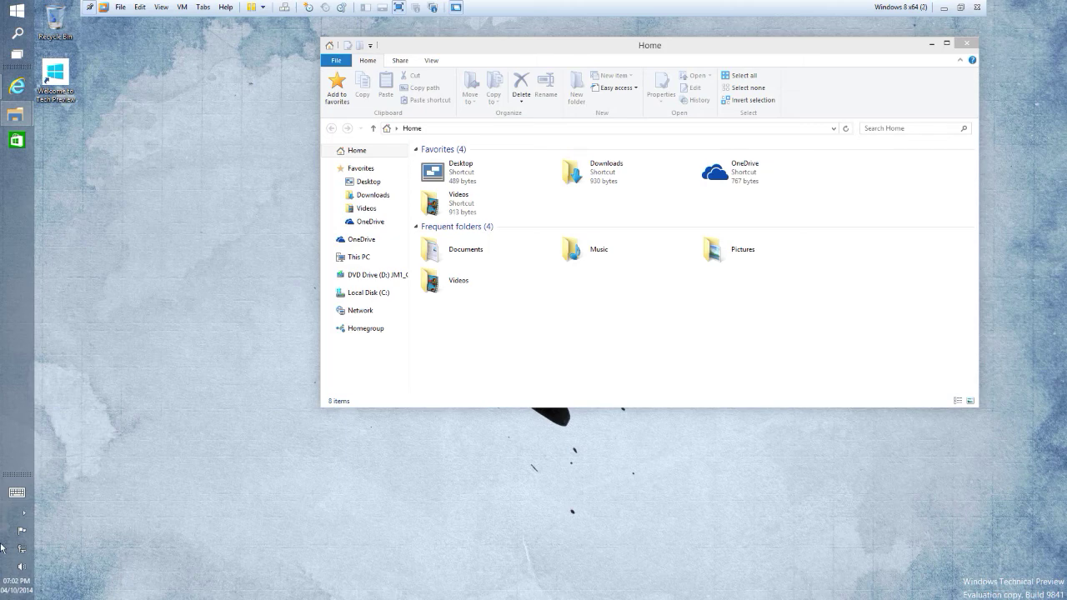
{"action": "left_click", "coordinate": [451, 591]}
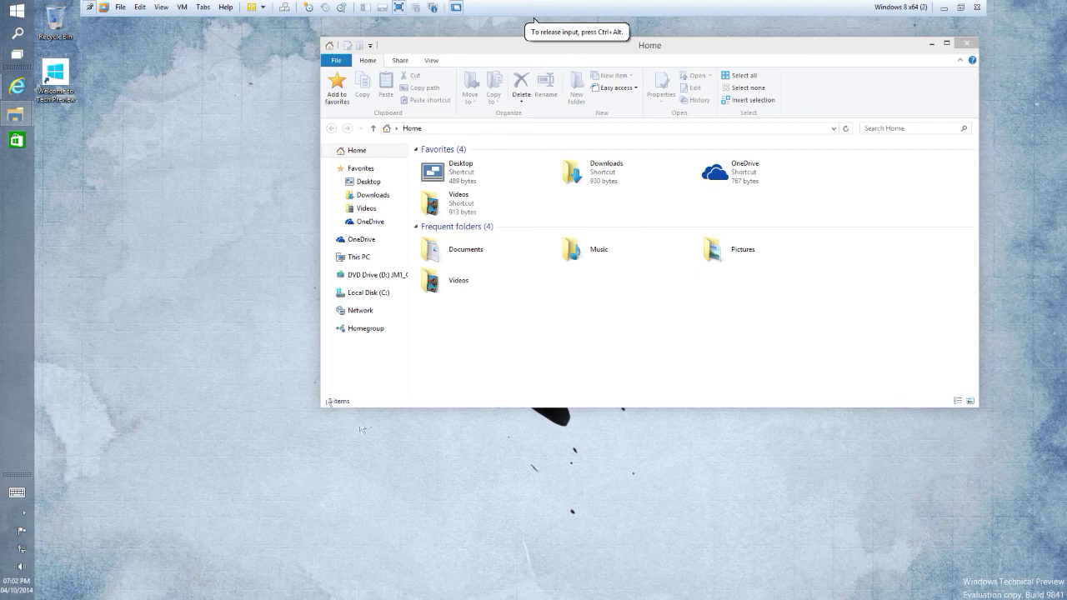
{"action": "left_click_drag", "start_coordinate": [27, 302], "coordinate": [346, 563]}
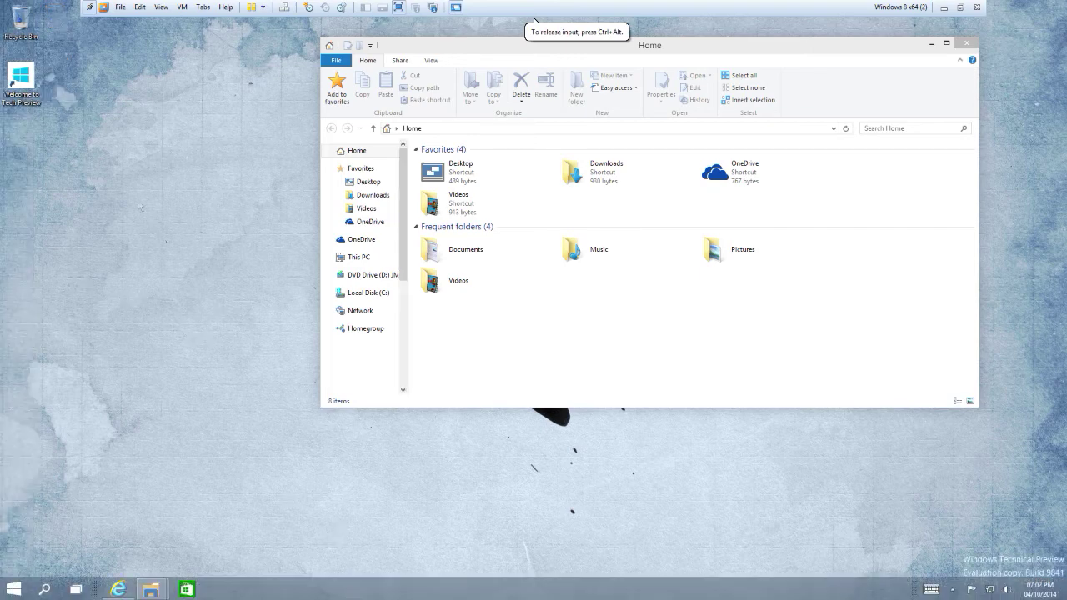
{"action": "double_click", "coordinate": [15, 80]}
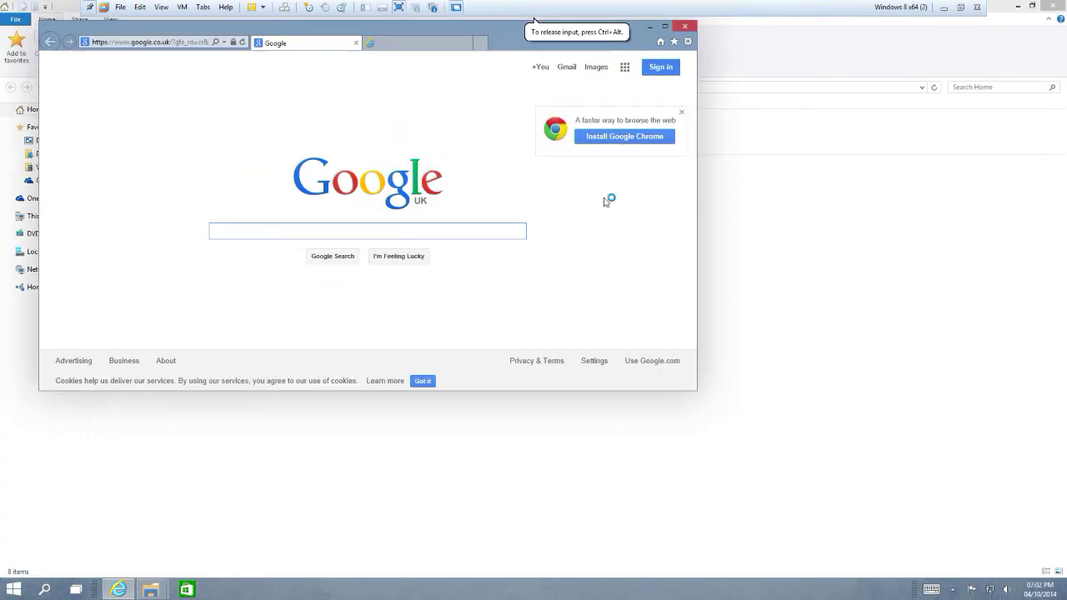
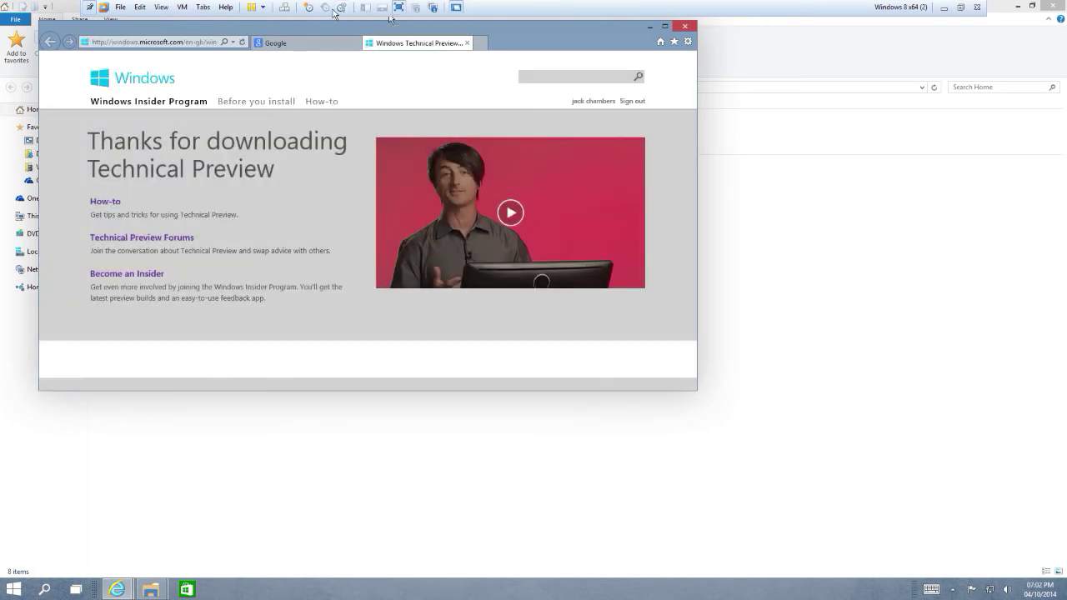
Step: Send Ctrl+Alt+Del to the guest and cancel it, then close the Windows Technical Preview tab
{"action": "left_click", "coordinate": [286, 10]}
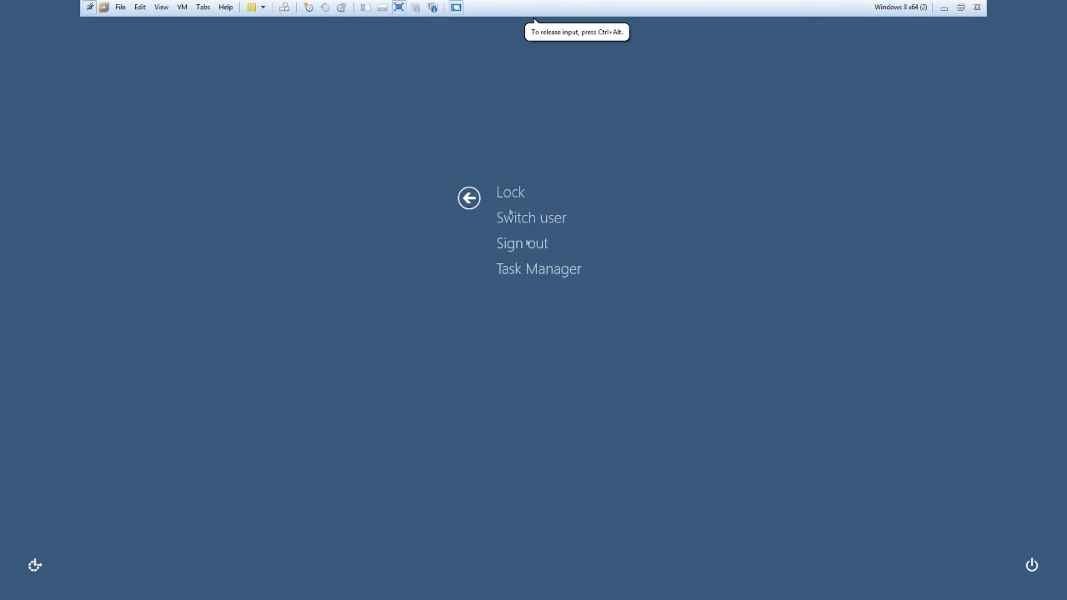
{"action": "key", "text": "Escape"}
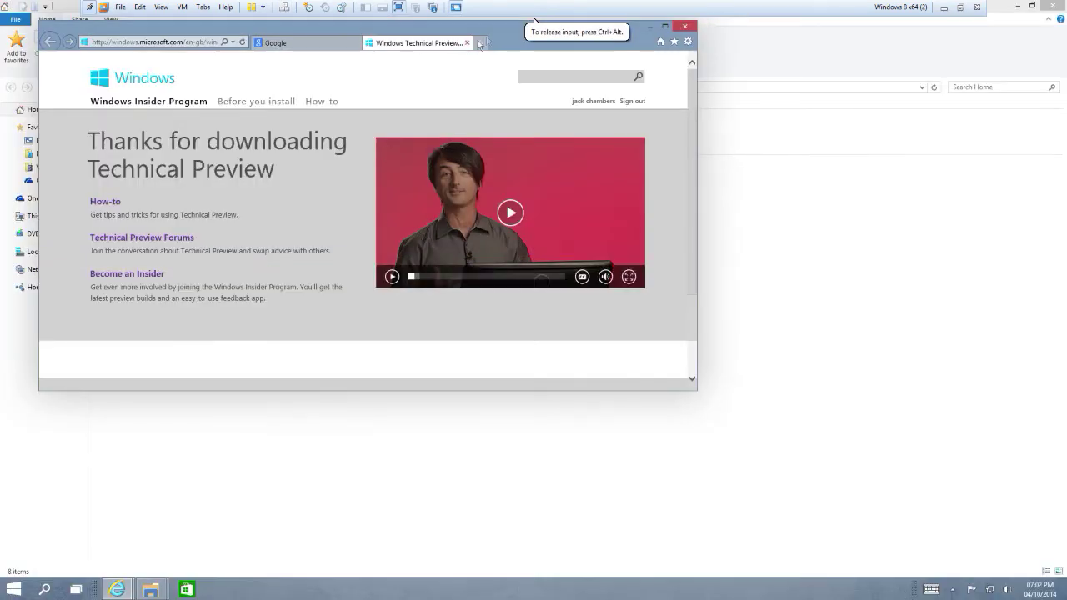
{"action": "left_click_drag", "start_coordinate": [480, 45], "coordinate": [522, 56]}
{"action": "left_click_drag", "start_coordinate": [165, 214], "coordinate": [230, 289]}
{"action": "left_click", "coordinate": [331, 313]}
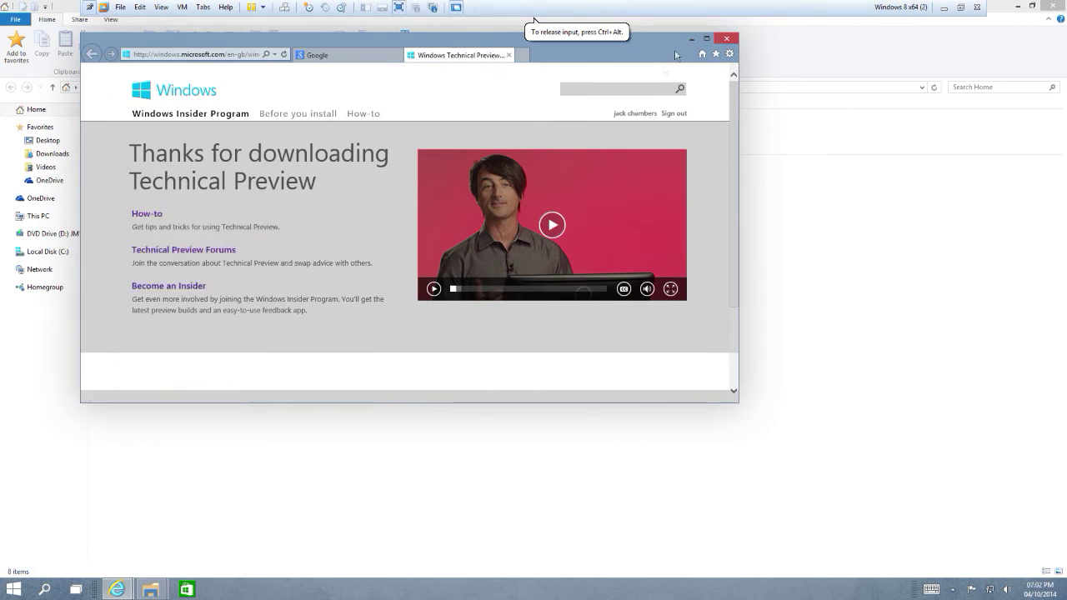
{"action": "left_click", "coordinate": [508, 55]}
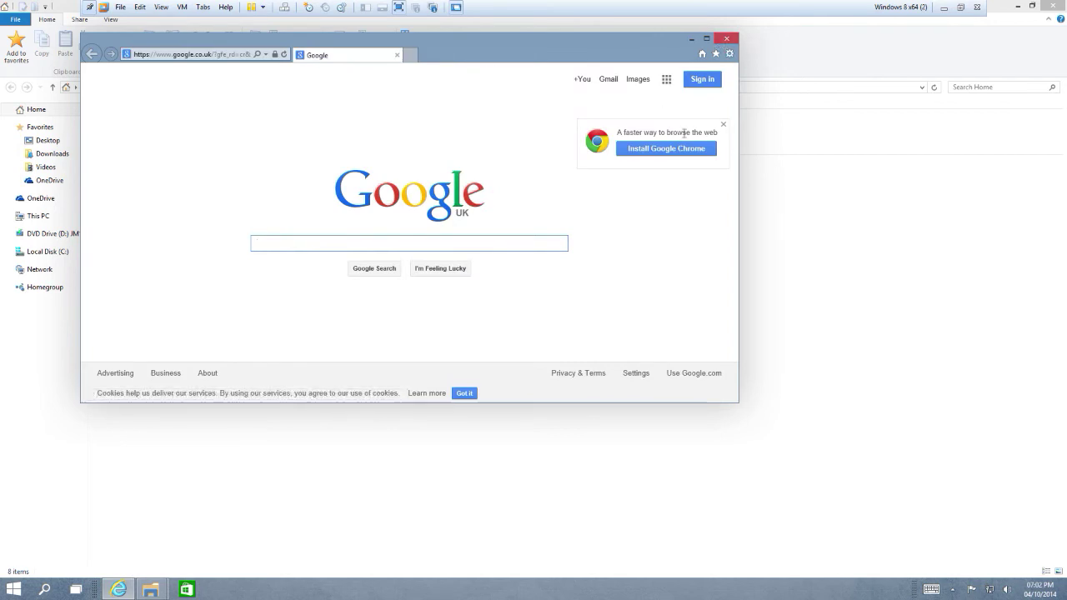
Step: Open the Chrome page in maximized IE, accept the terms, and run ChromeSetup.exe
{"action": "left_click", "coordinate": [636, 148]}
{"action": "left_click_drag", "start_coordinate": [544, 64], "coordinate": [735, 85]}
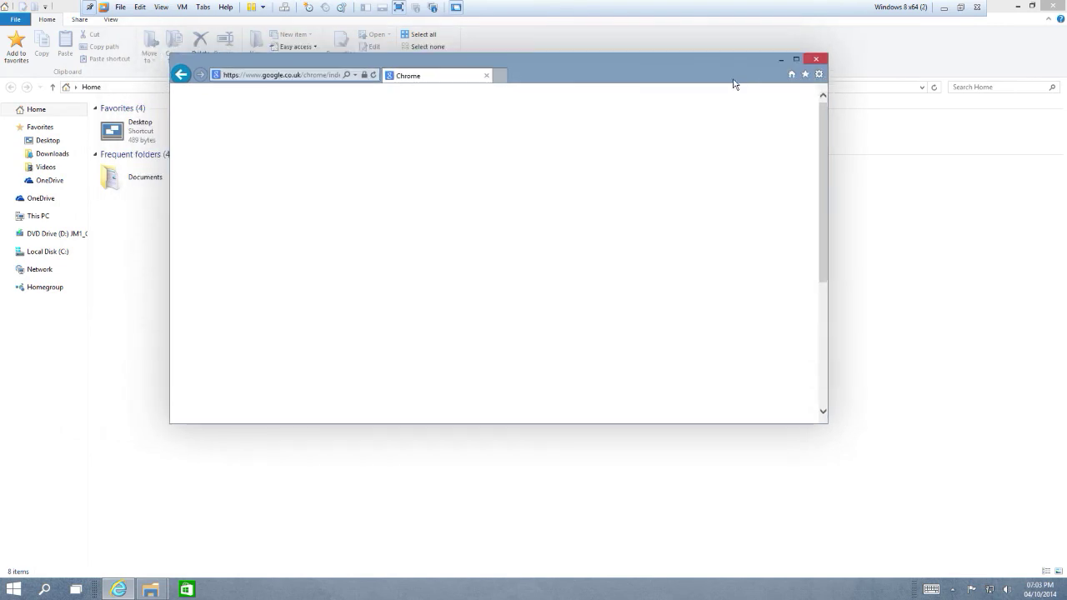
{"action": "double_click", "coordinate": [712, 80]}
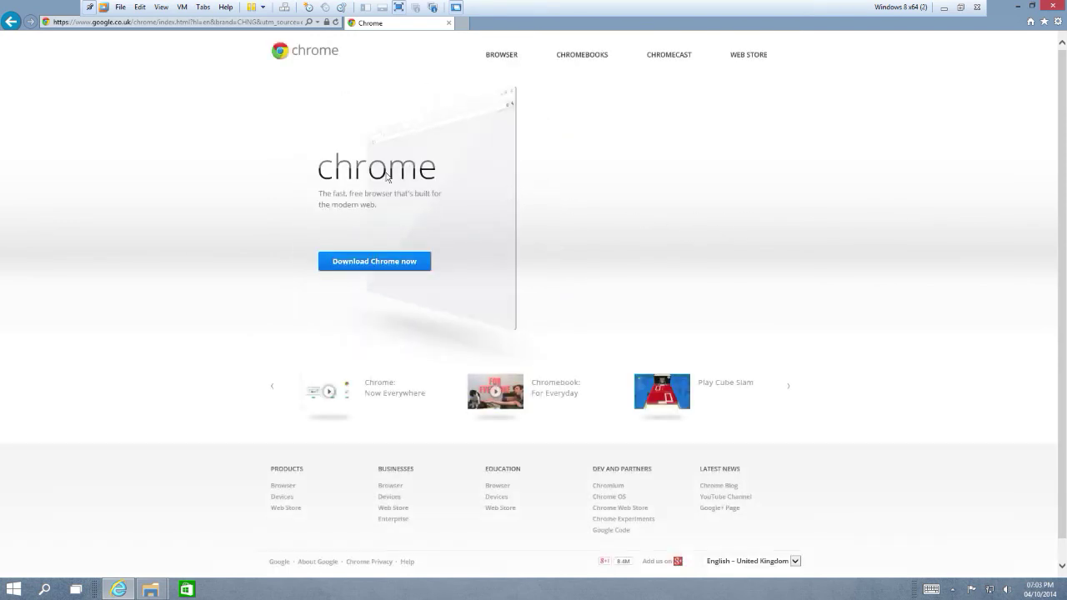
{"action": "left_click", "coordinate": [412, 264]}
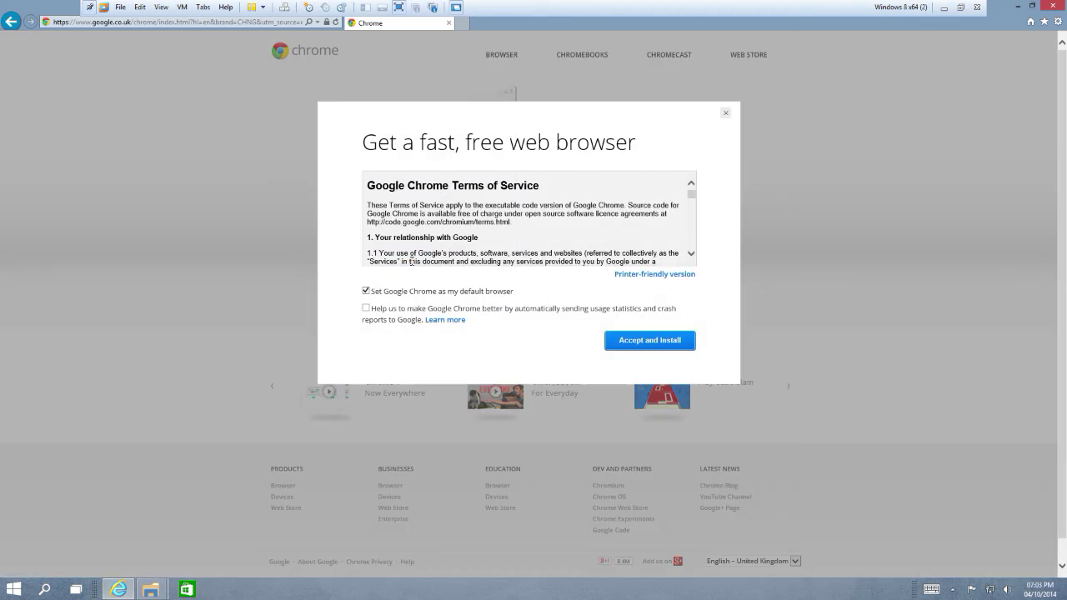
{"action": "left_click", "coordinate": [657, 345]}
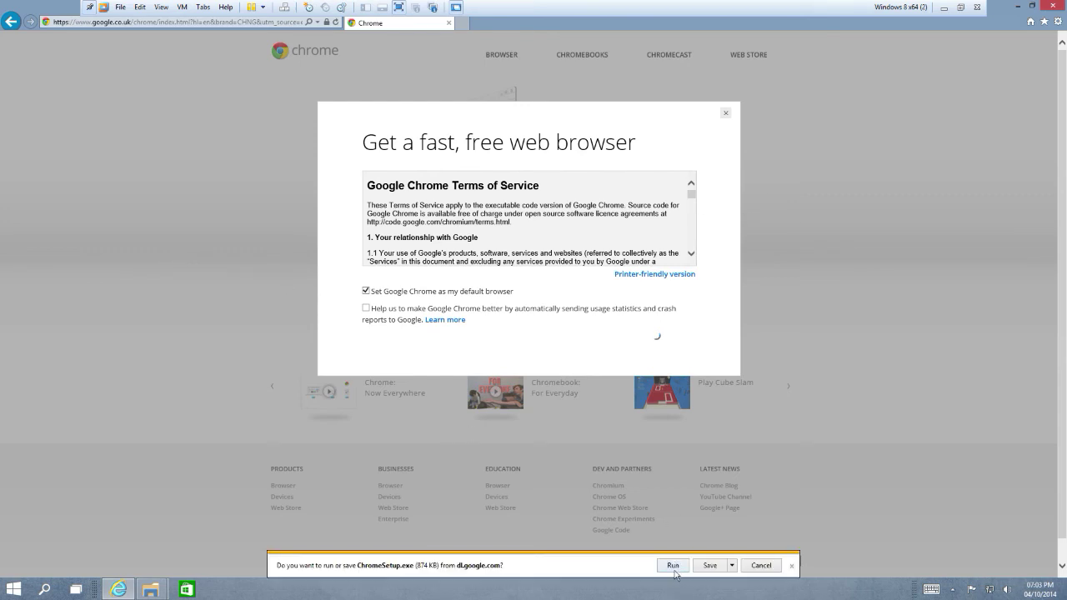
{"action": "left_click", "coordinate": [673, 568]}
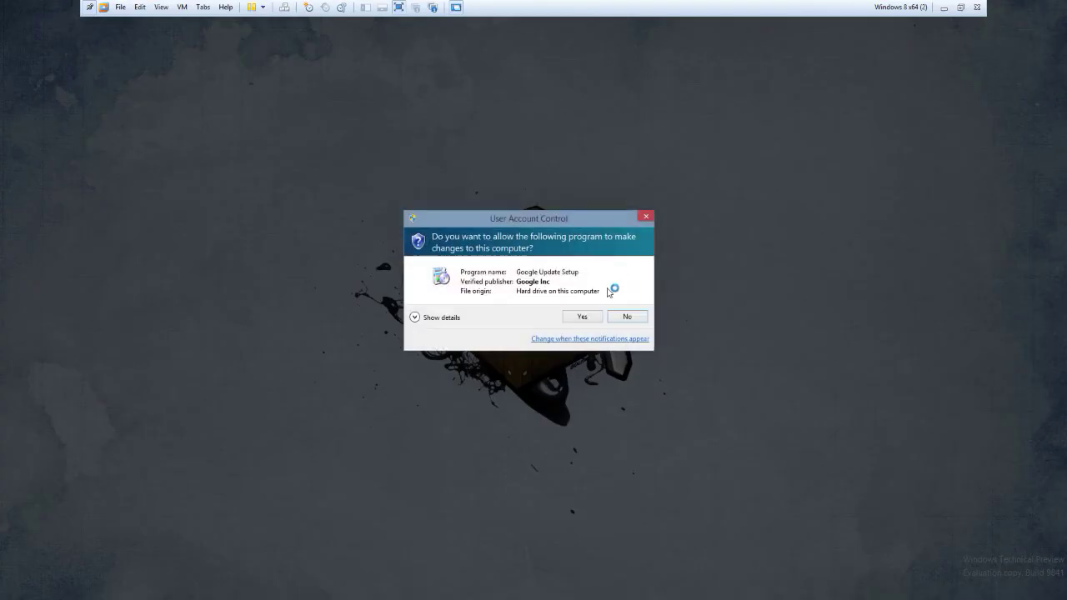
Step: Allow Google Update Setup to proceed, then close Internet Explorer and File Explorer
{"action": "left_click", "coordinate": [576, 321]}
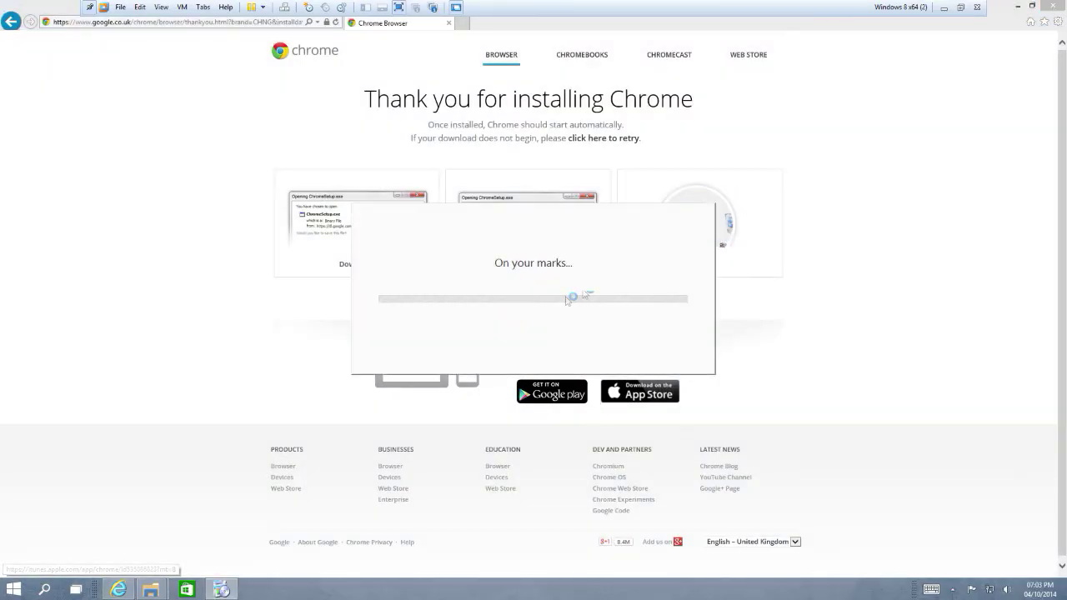
{"action": "left_click", "coordinate": [1061, 6]}
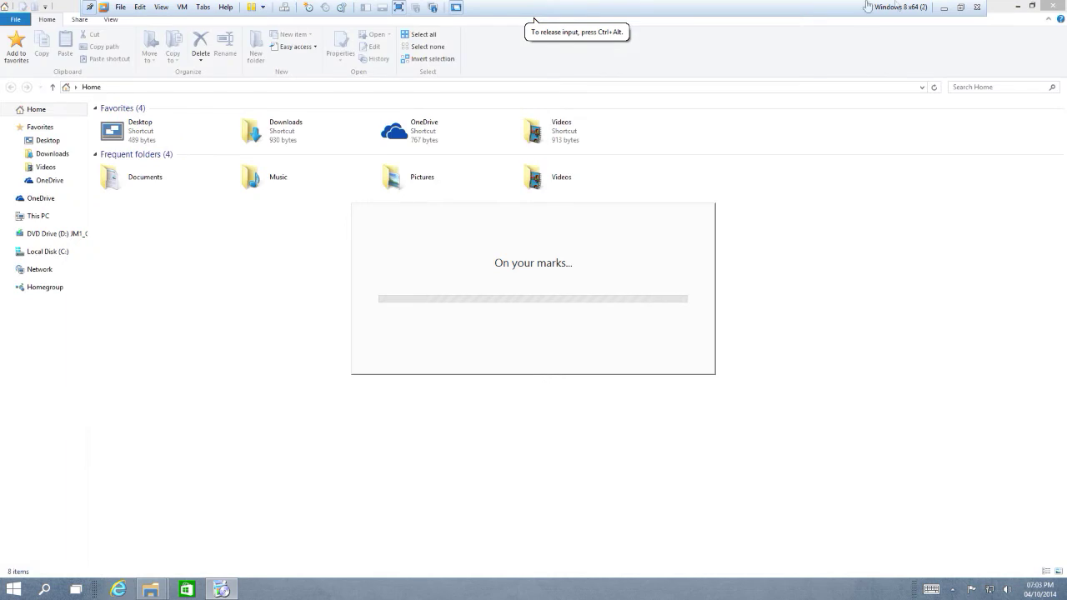
{"action": "left_click", "coordinate": [1052, 7]}
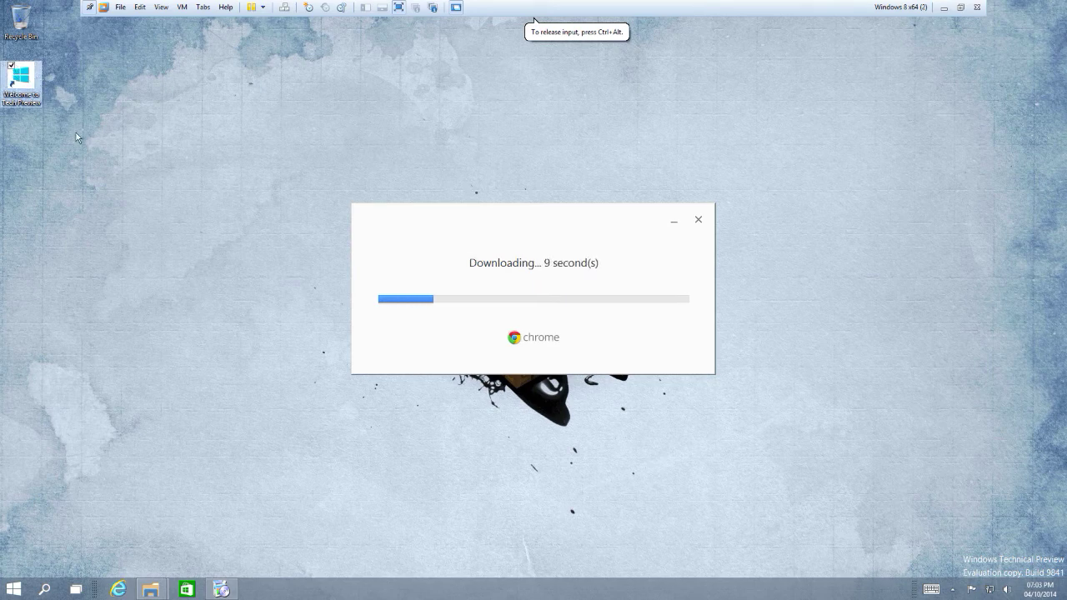
Step: Find Folder Options through a Start search for 'fold' and look at its View and General tabs
{"action": "left_click", "coordinate": [13, 589]}
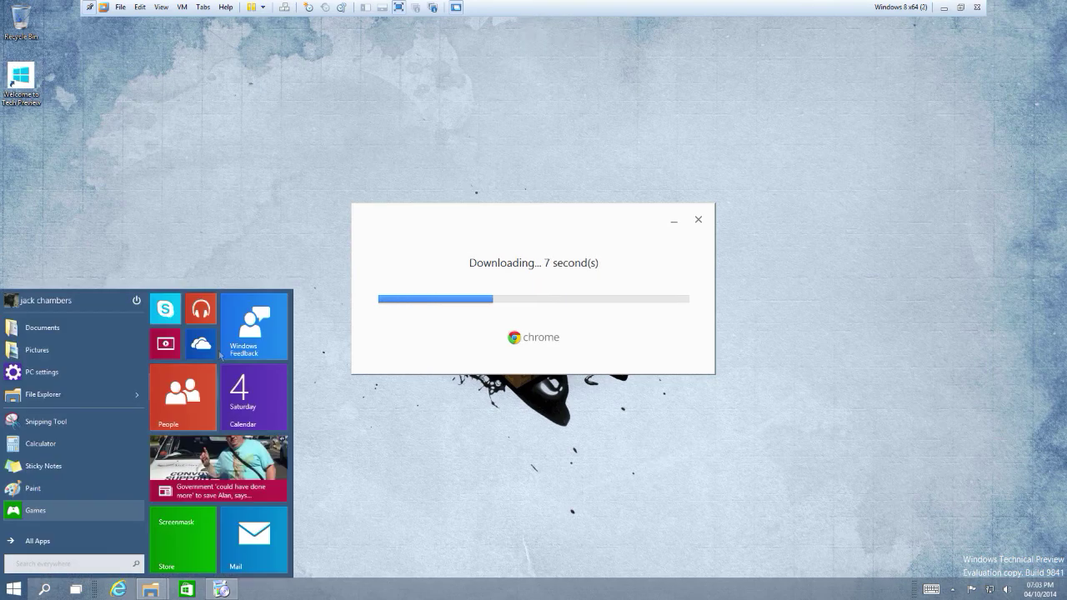
{"action": "type", "text": "fol"}
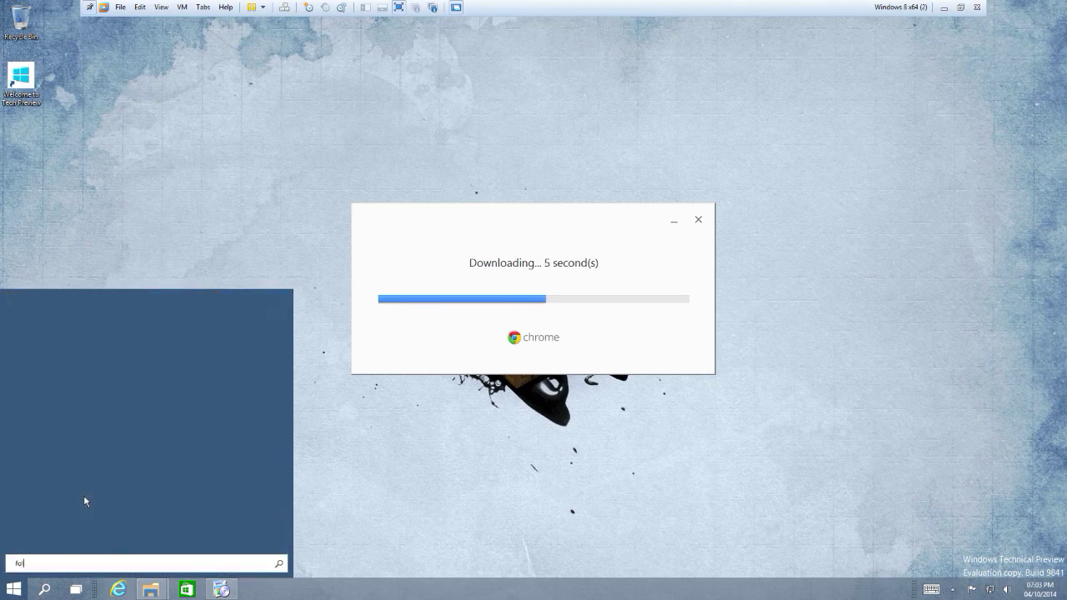
{"action": "type", "text": "d"}
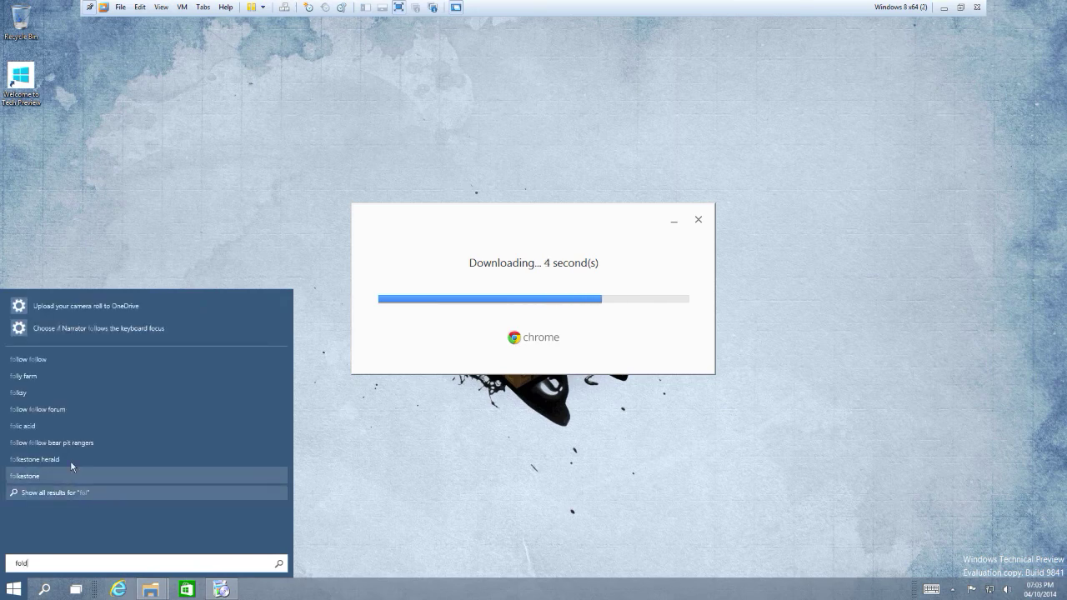
{"action": "left_click", "coordinate": [87, 347]}
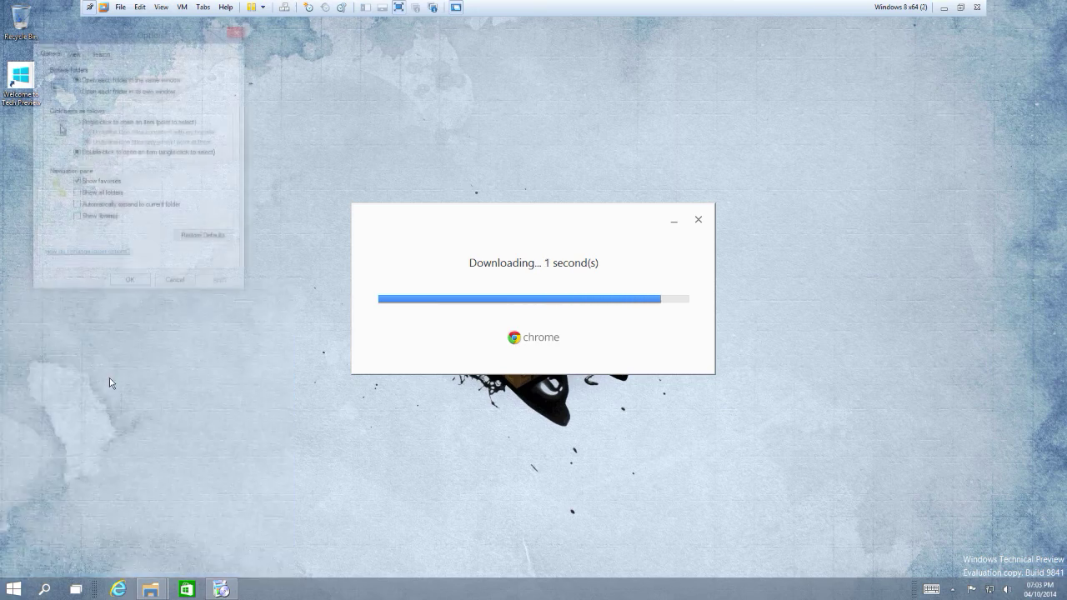
{"action": "left_click", "coordinate": [75, 56]}
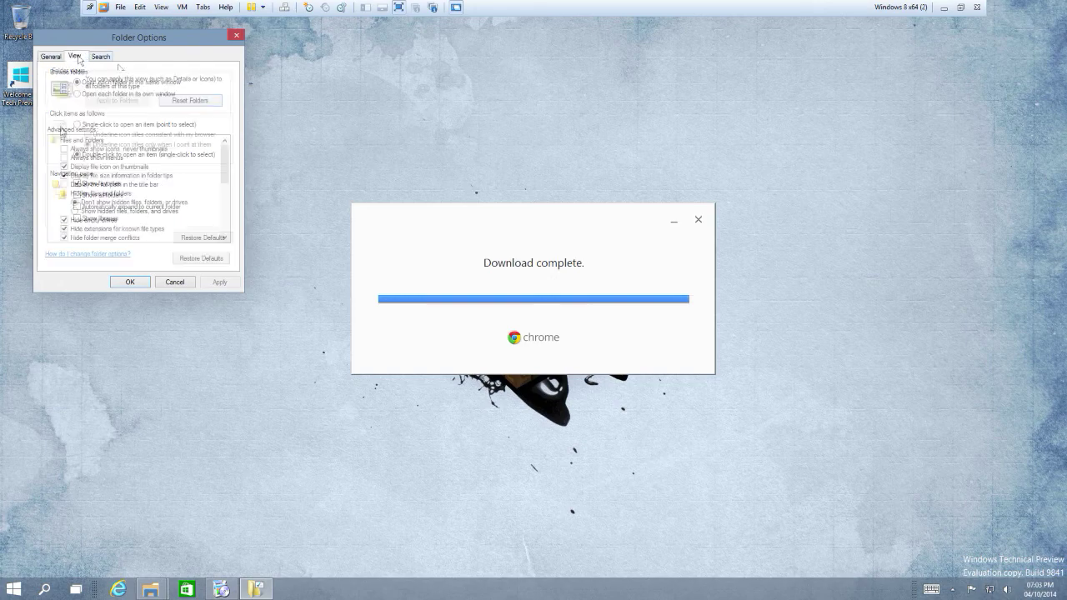
{"action": "left_click", "coordinate": [51, 56]}
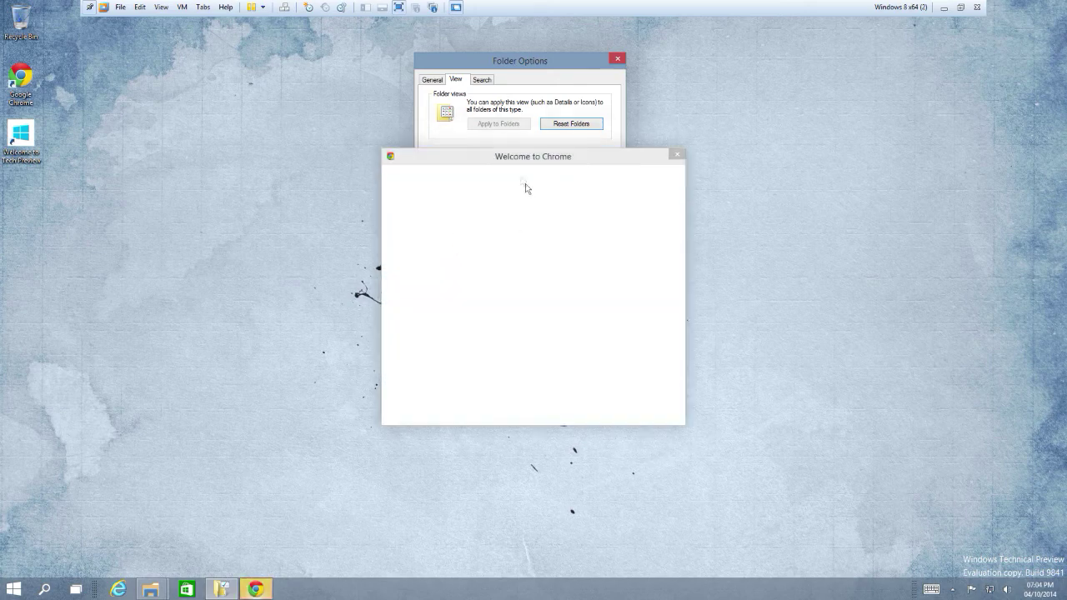
Step: Turn off 'Use check boxes to select items' and check the desktop icons, then re-enable and apply it
{"action": "left_click_drag", "start_coordinate": [524, 162], "coordinate": [808, 166]}
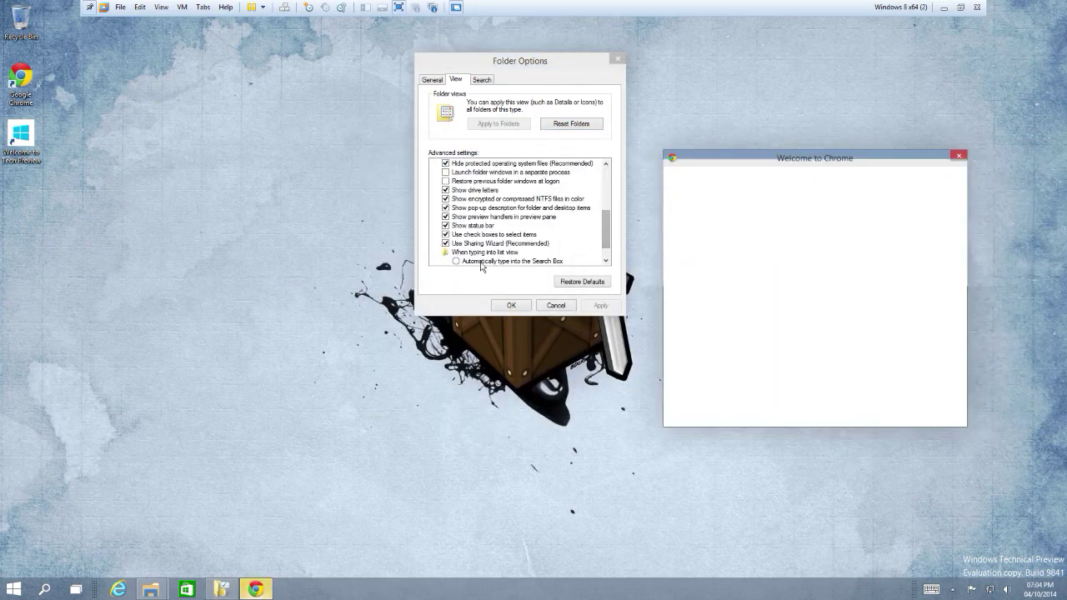
{"action": "left_click", "coordinate": [473, 235]}
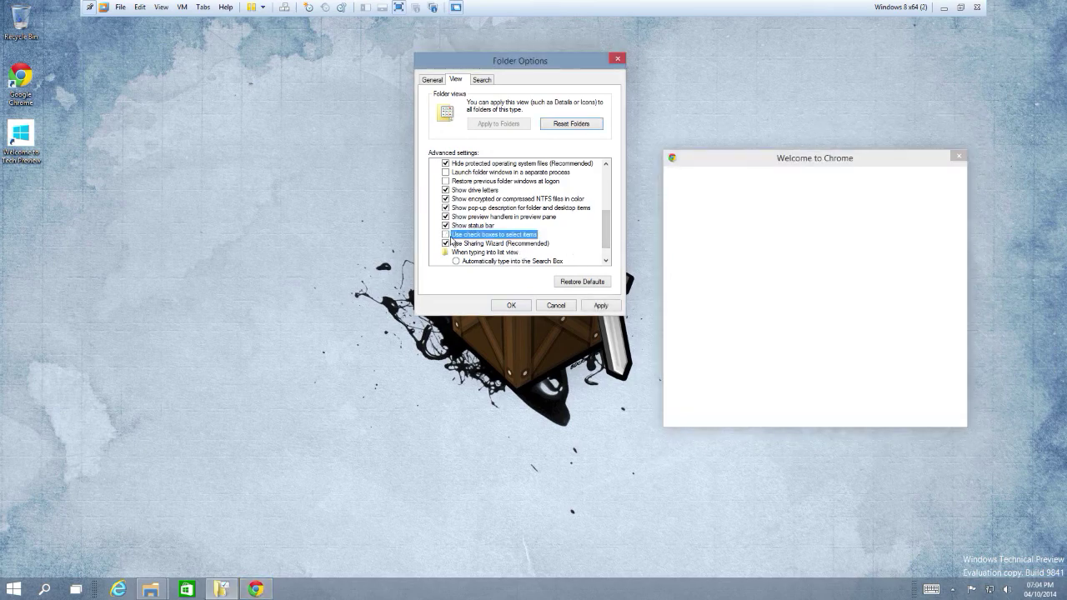
{"action": "left_click", "coordinate": [614, 306]}
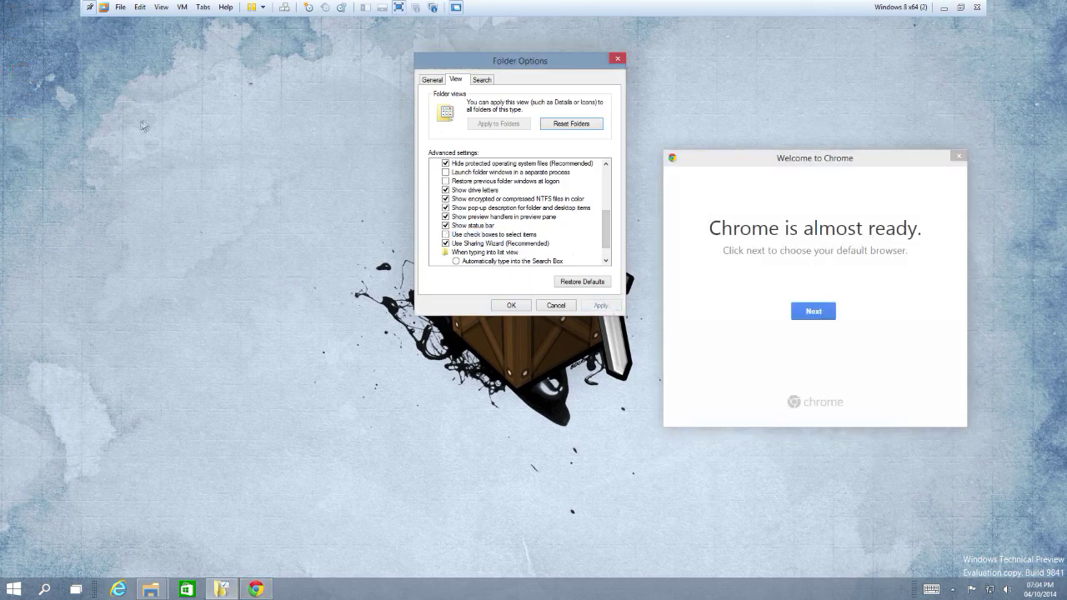
{"action": "left_click", "coordinate": [22, 142]}
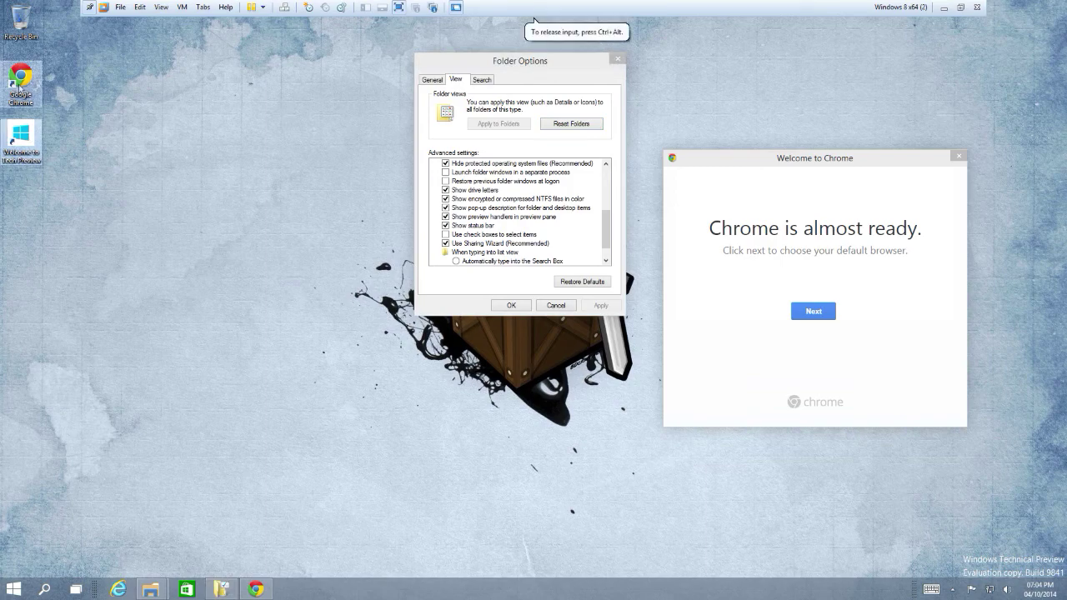
{"action": "left_click", "coordinate": [21, 21]}
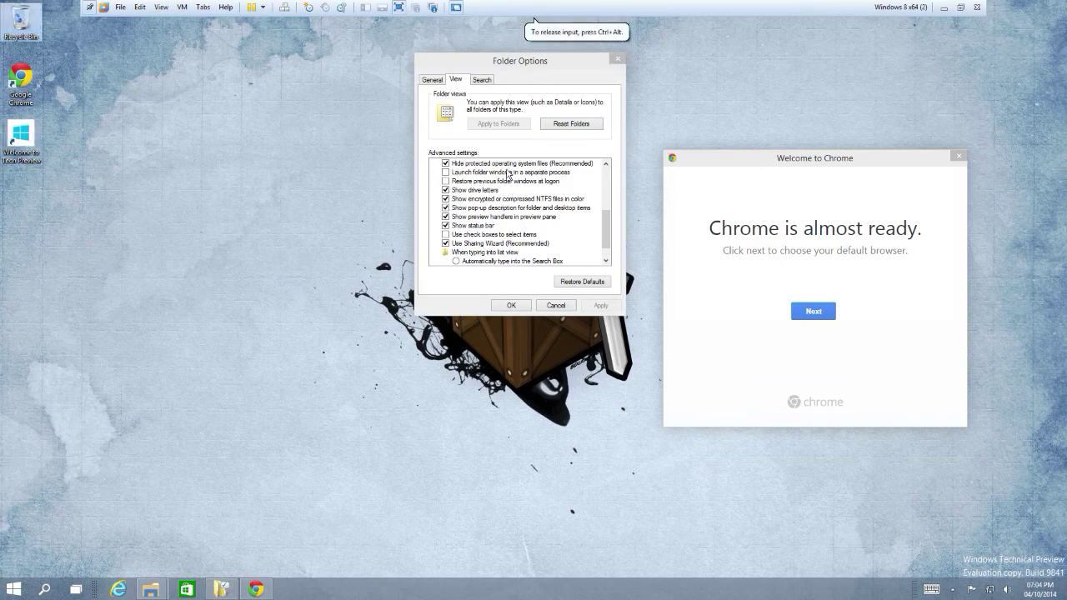
{"action": "left_click", "coordinate": [433, 80]}
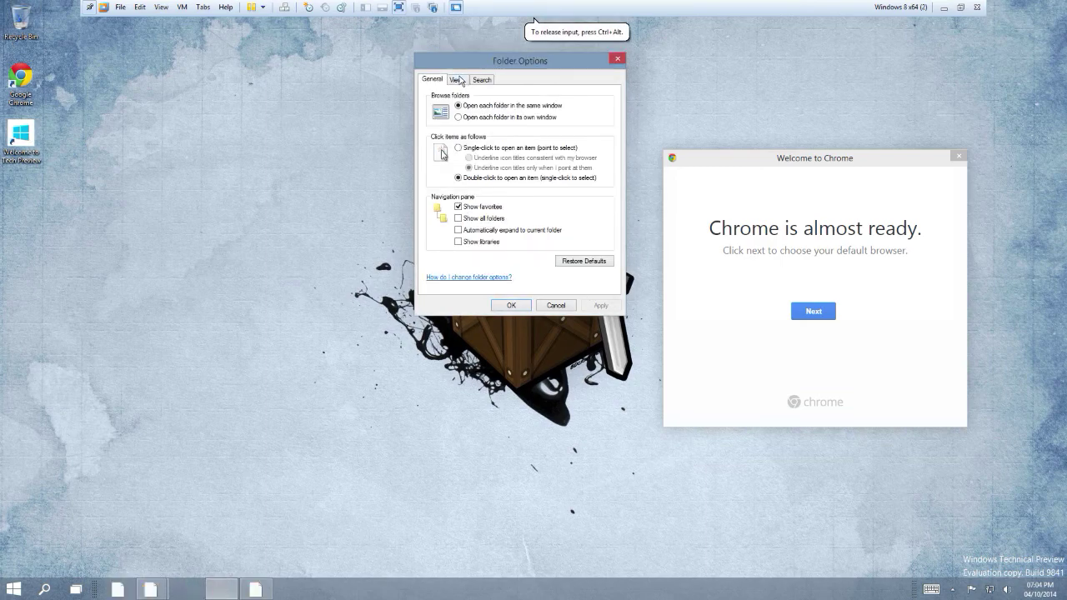
{"action": "left_click", "coordinate": [463, 81]}
{"action": "left_click", "coordinate": [456, 237]}
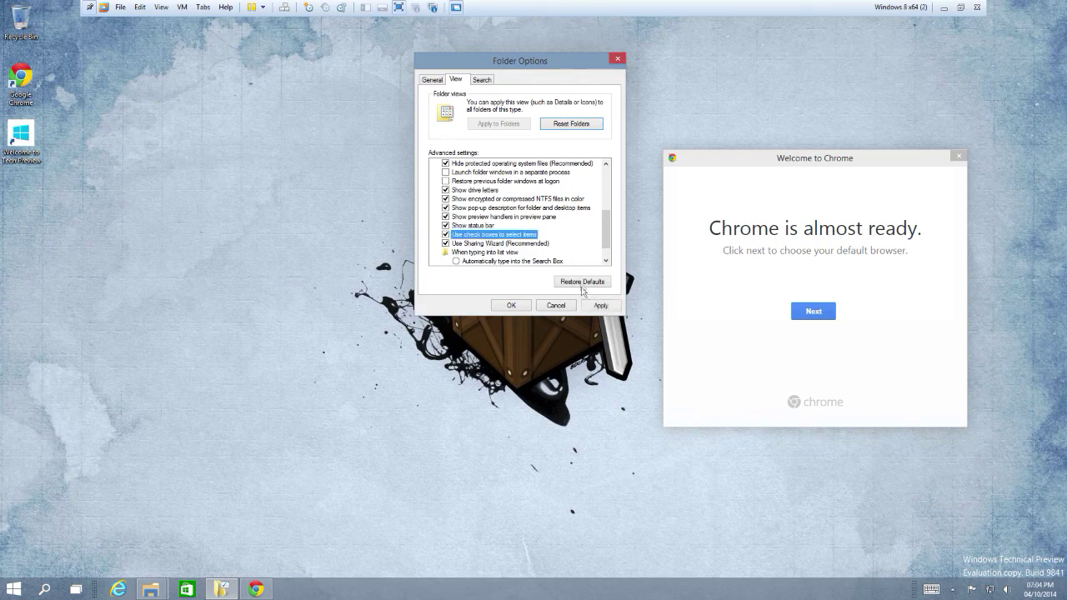
{"action": "left_click", "coordinate": [601, 306]}
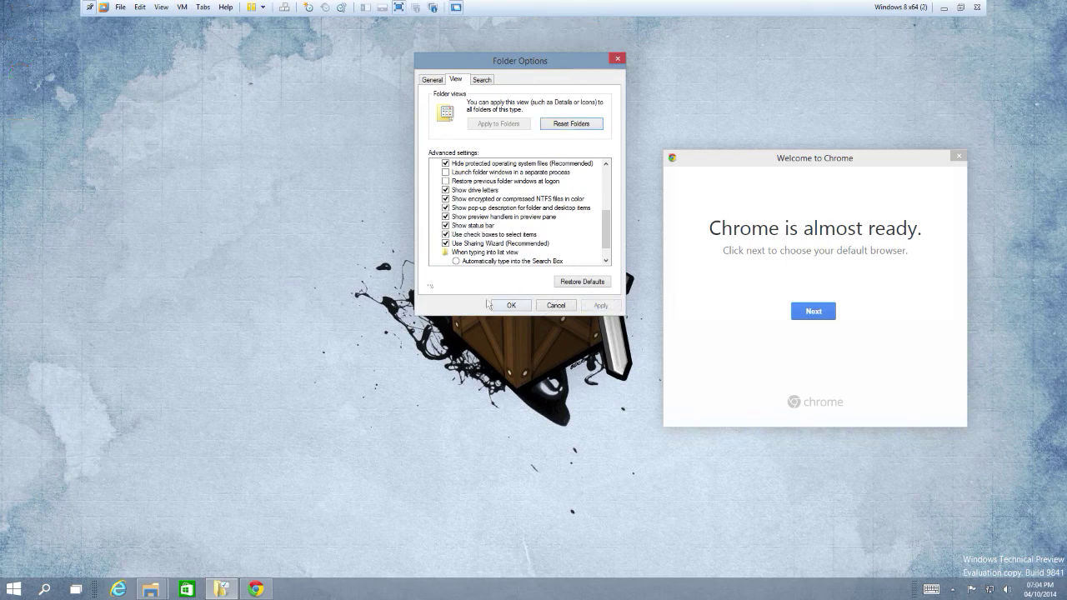
Step: Toggle item check boxes off and back on once more, then confirm Folder Options with OK
{"action": "left_click", "coordinate": [46, 133]}
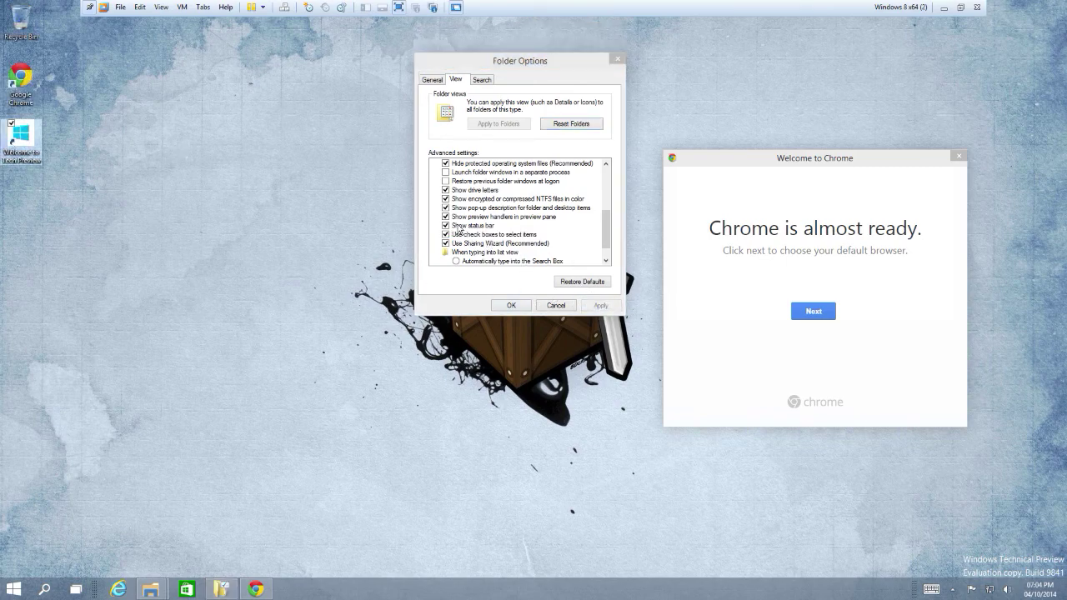
{"action": "left_click", "coordinate": [464, 236]}
{"action": "left_click", "coordinate": [600, 305]}
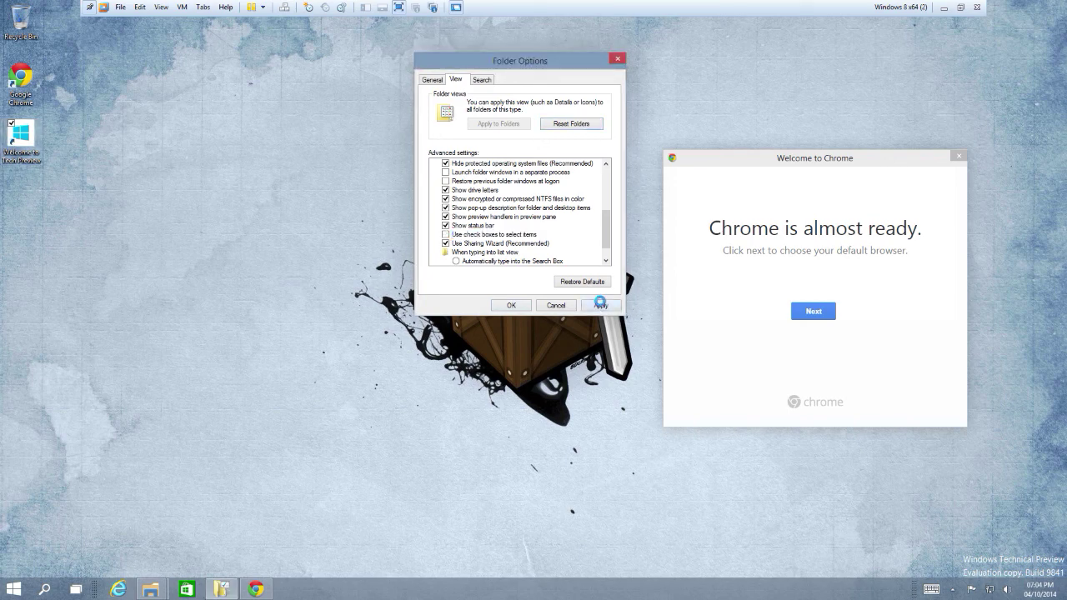
{"action": "left_click", "coordinate": [26, 130]}
{"action": "left_click", "coordinate": [556, 305]}
Step: Make Google Chrome the default web browser from the Welcome to Chrome window
{"action": "left_click_drag", "start_coordinate": [731, 158], "coordinate": [398, 132]}
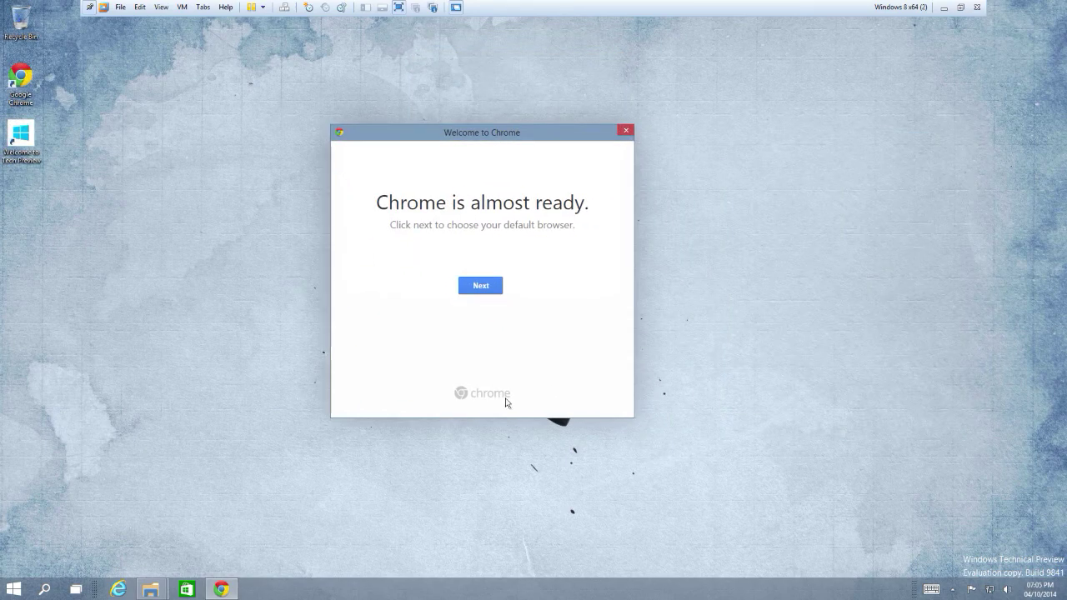
{"action": "left_click", "coordinate": [479, 286]}
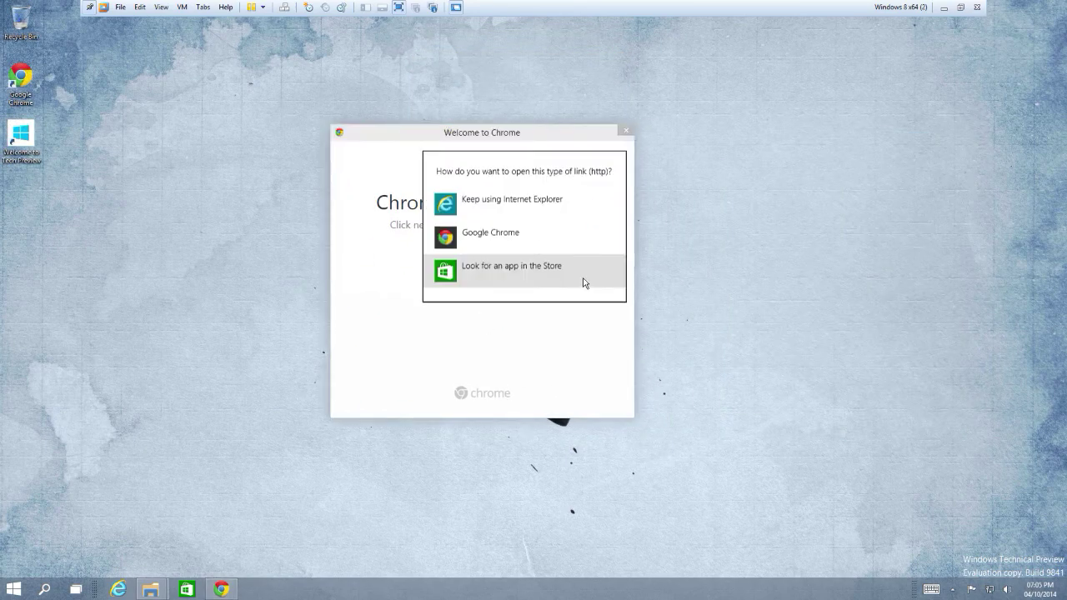
{"action": "left_click", "coordinate": [556, 228]}
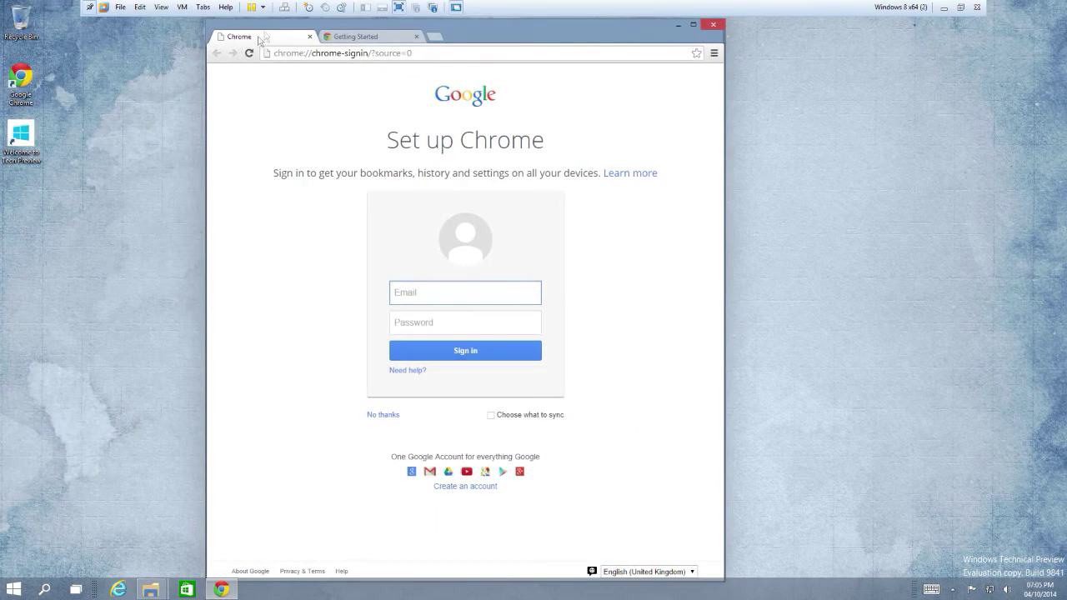
Step: Close the sign-in tab, search Google for 'google', and minimize the full-screen VM
{"action": "left_click", "coordinate": [310, 36]}
{"action": "left_click", "coordinate": [322, 54]}
{"action": "type", "text": "google"}
{"action": "key", "text": "Return"}
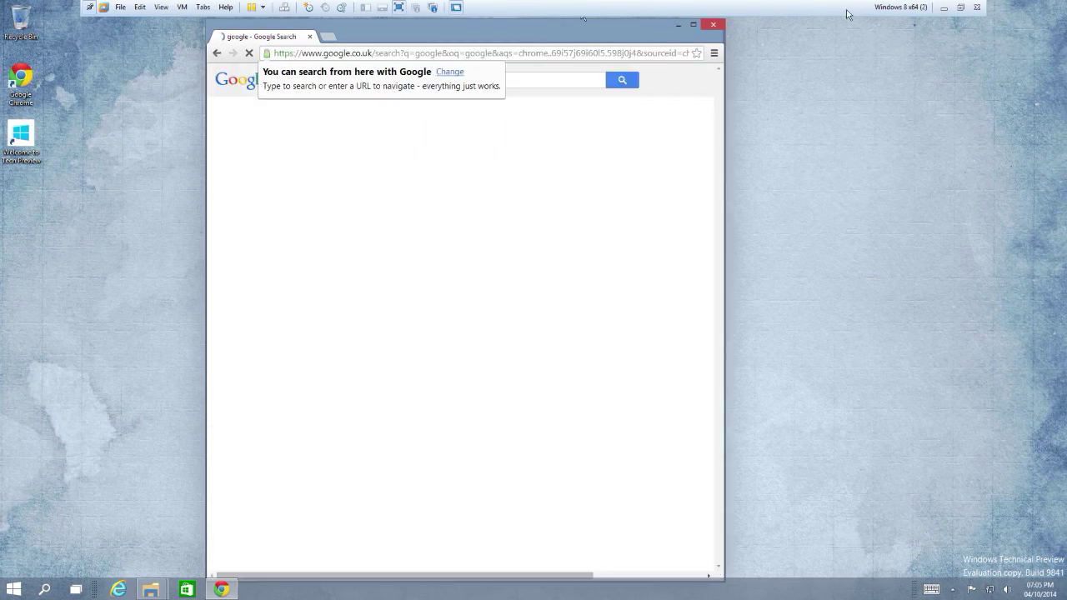
{"action": "left_click", "coordinate": [945, 7]}
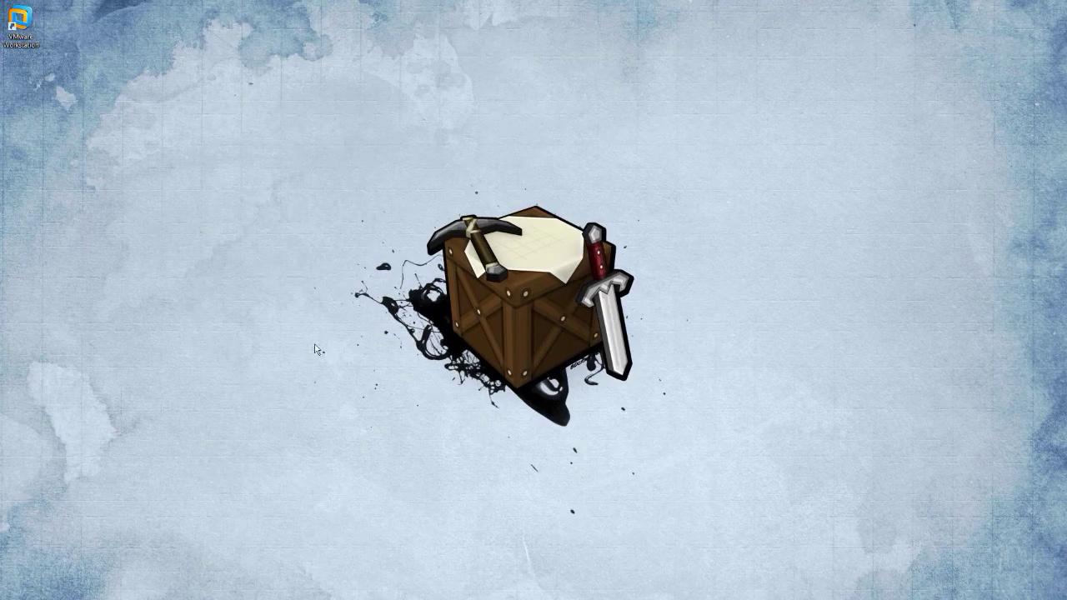
Step: Leave full screen for a maximized VMware window, try Unity mode and dismiss its error
{"action": "key", "text": "alt+Tab"}
{"action": "left_click", "coordinate": [960, 6]}
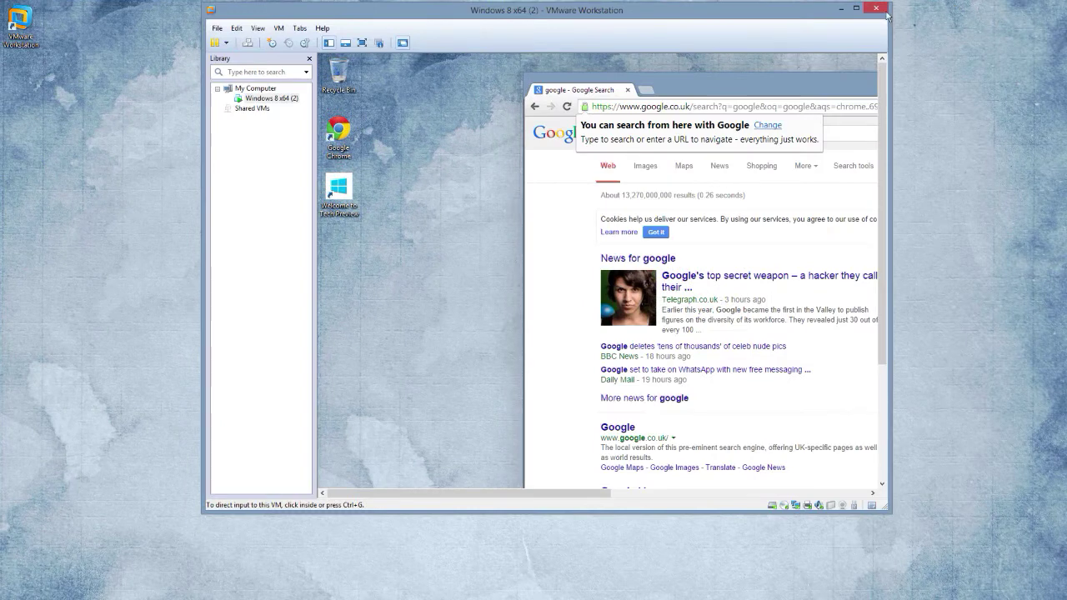
{"action": "left_click", "coordinate": [857, 9]}
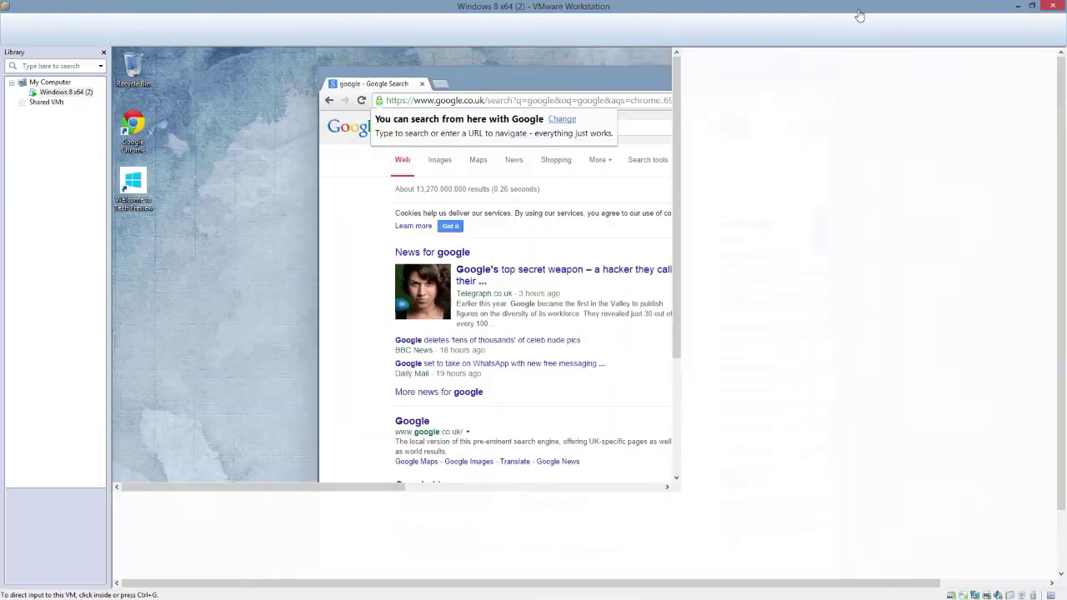
{"action": "left_click", "coordinate": [92, 22]}
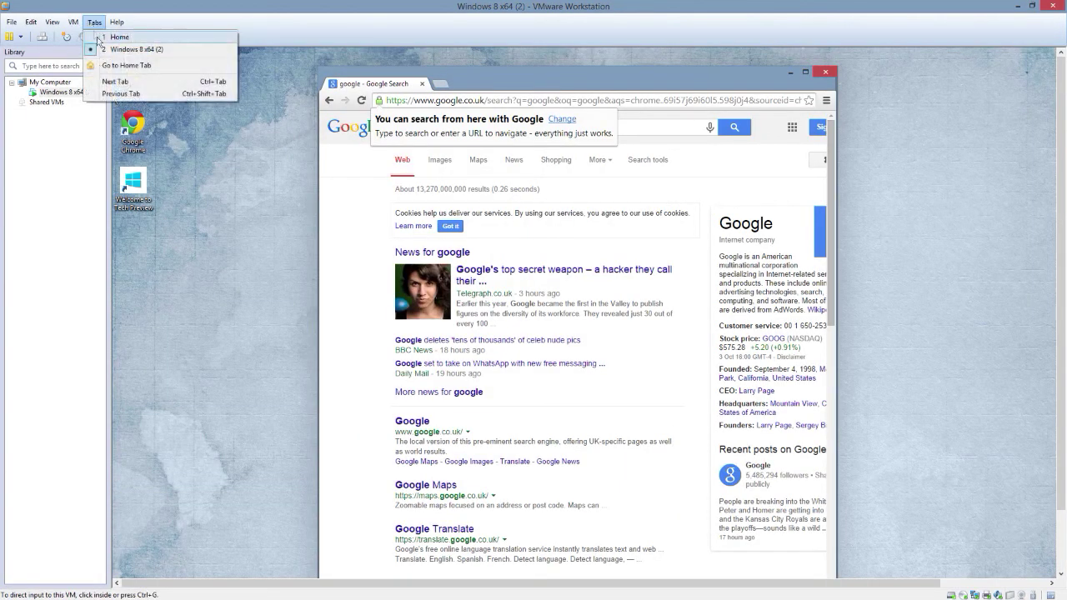
{"action": "mouse_move", "coordinate": [118, 23]}
{"action": "mouse_move", "coordinate": [150, 61]}
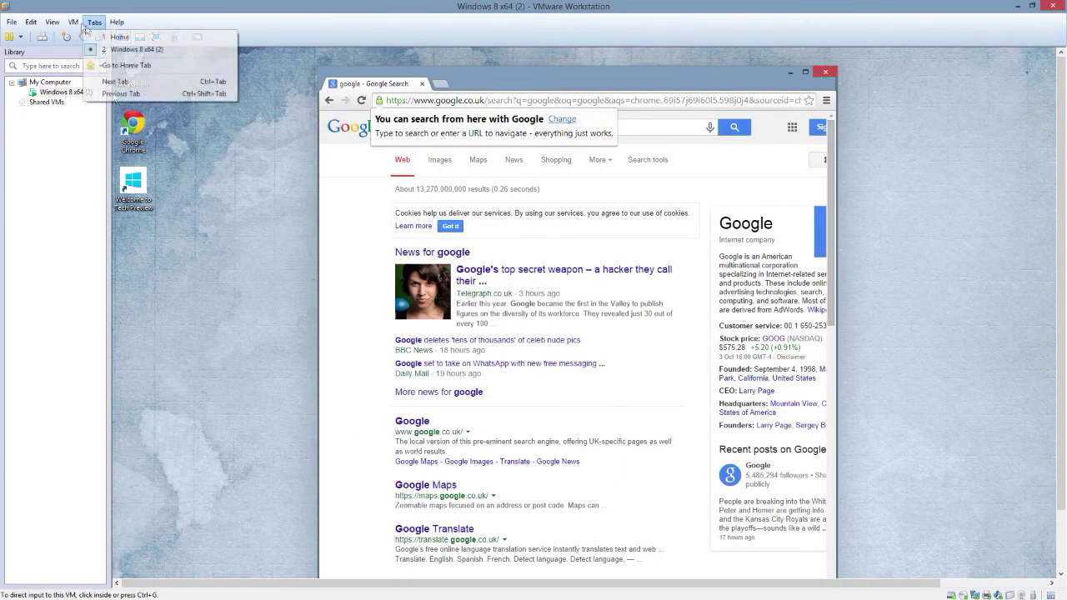
{"action": "mouse_move", "coordinate": [73, 22]}
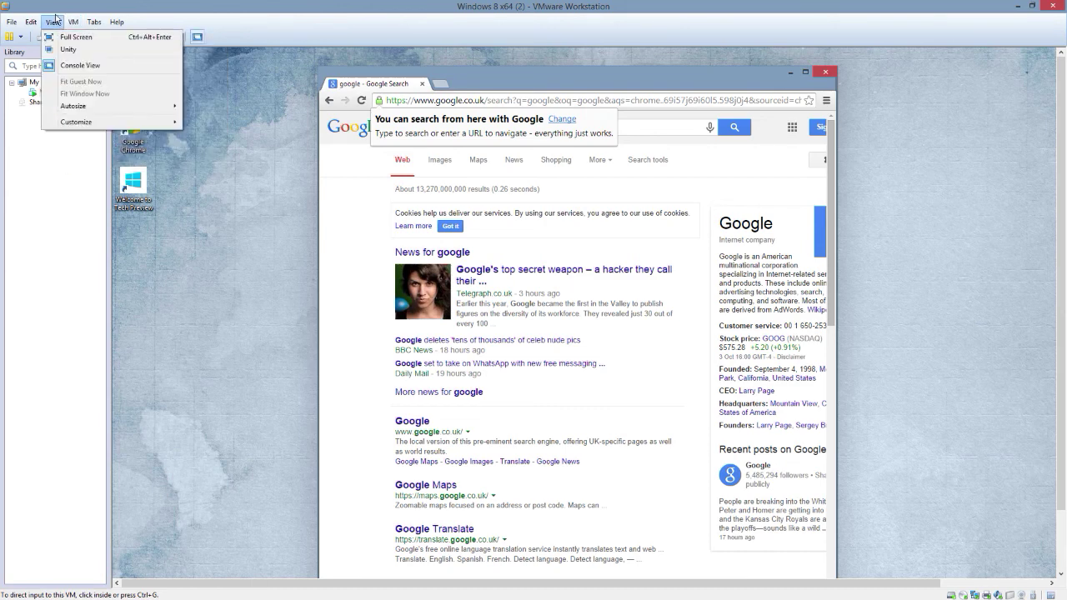
{"action": "left_click", "coordinate": [81, 53]}
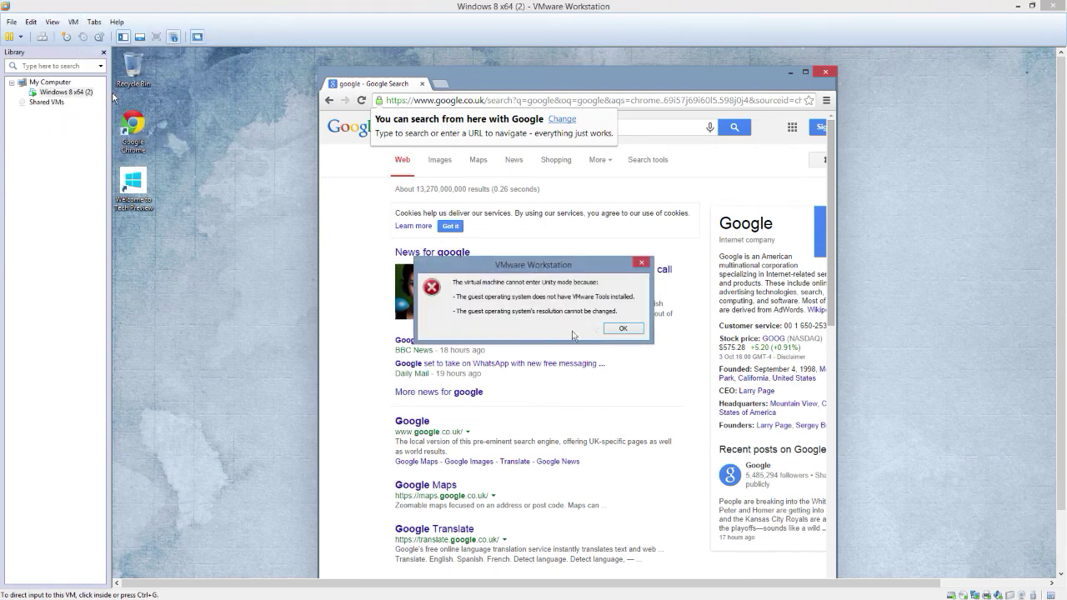
{"action": "left_click", "coordinate": [634, 331]}
Step: Untick View > Customize > Toolbar to hide the VMware toolbar
{"action": "left_click", "coordinate": [53, 22]}
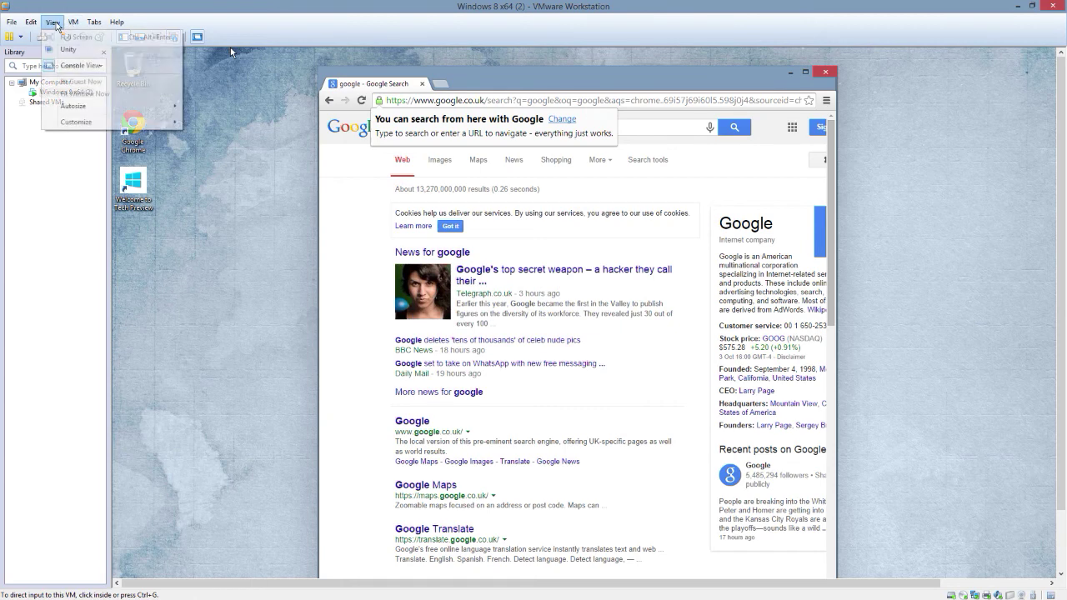
{"action": "mouse_move", "coordinate": [106, 106]}
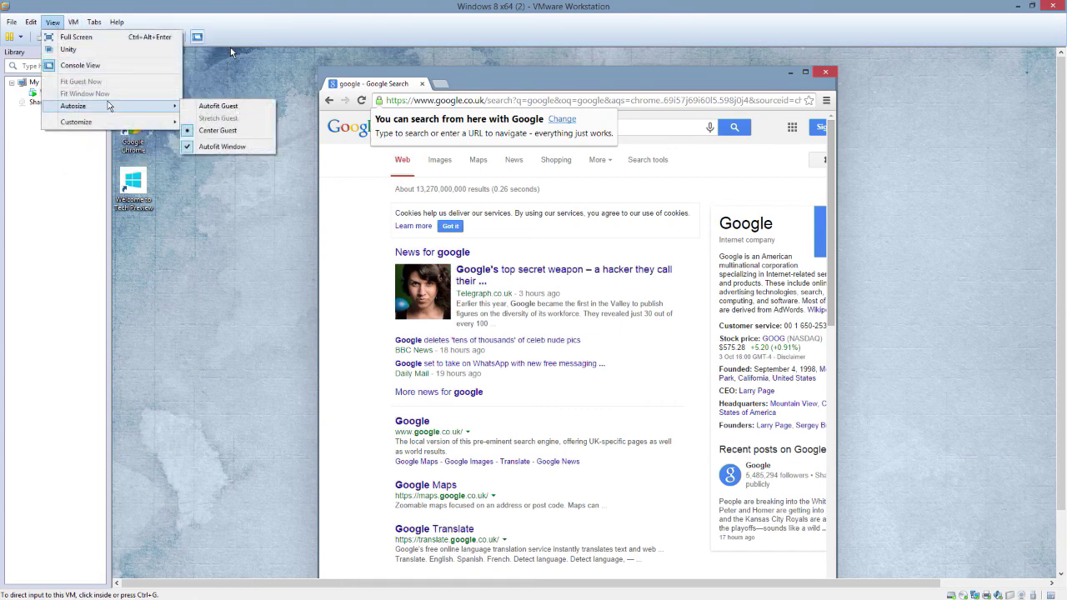
{"action": "left_click", "coordinate": [232, 110]}
{"action": "left_click", "coordinate": [53, 21]}
{"action": "mouse_move", "coordinate": [83, 122]}
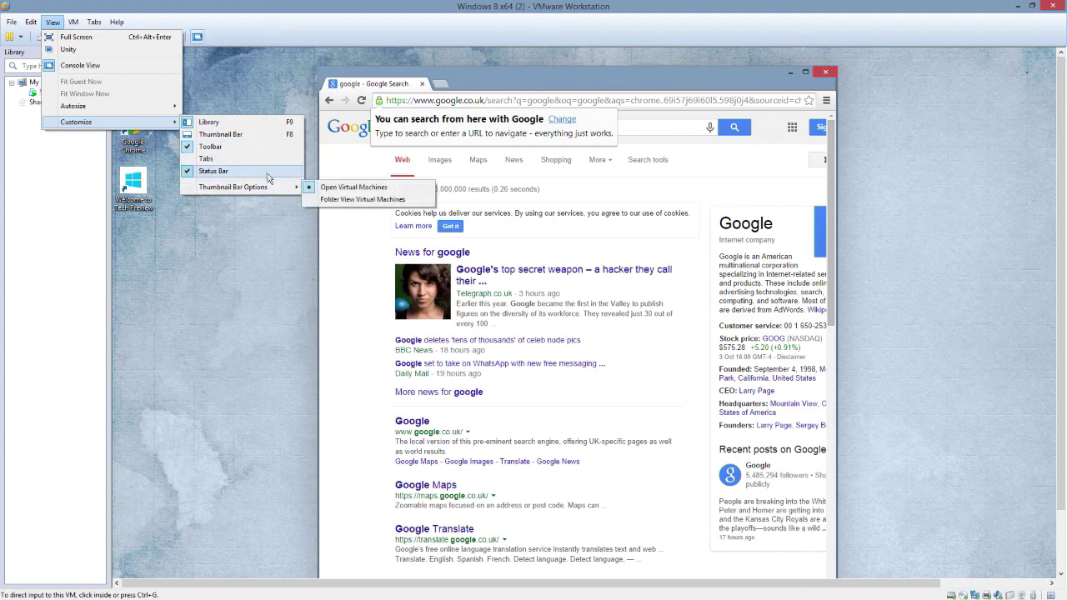
{"action": "left_click", "coordinate": [213, 146]}
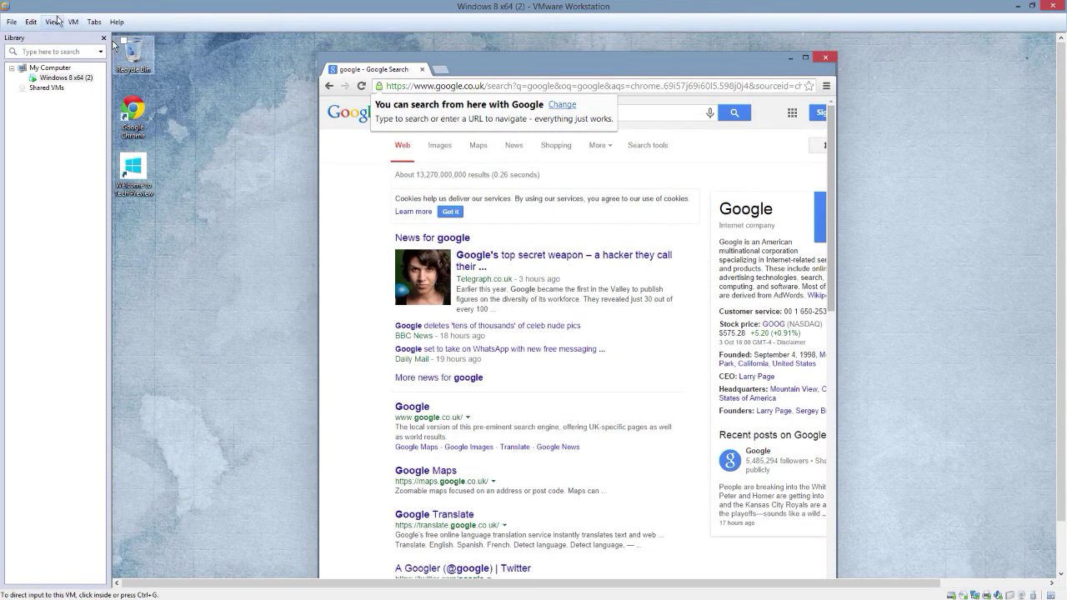
{"action": "left_click", "coordinate": [57, 21]}
Step: Switch to full screen, release input with Ctrl+Alt, and toggle the VMware toolbar back and forth
{"action": "left_click", "coordinate": [83, 36]}
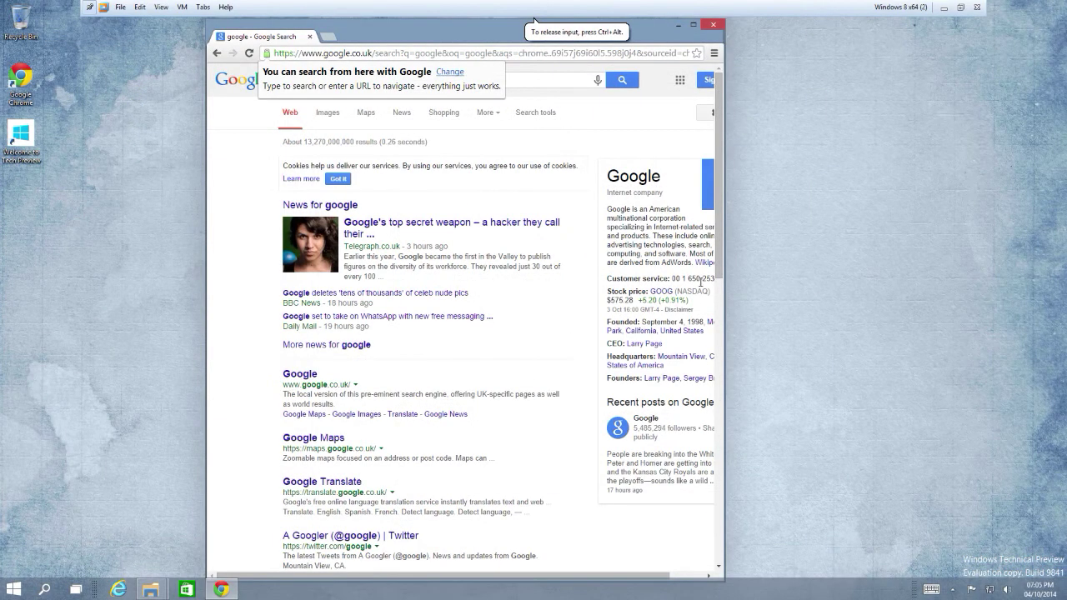
{"action": "key", "text": "ctrl+alt"}
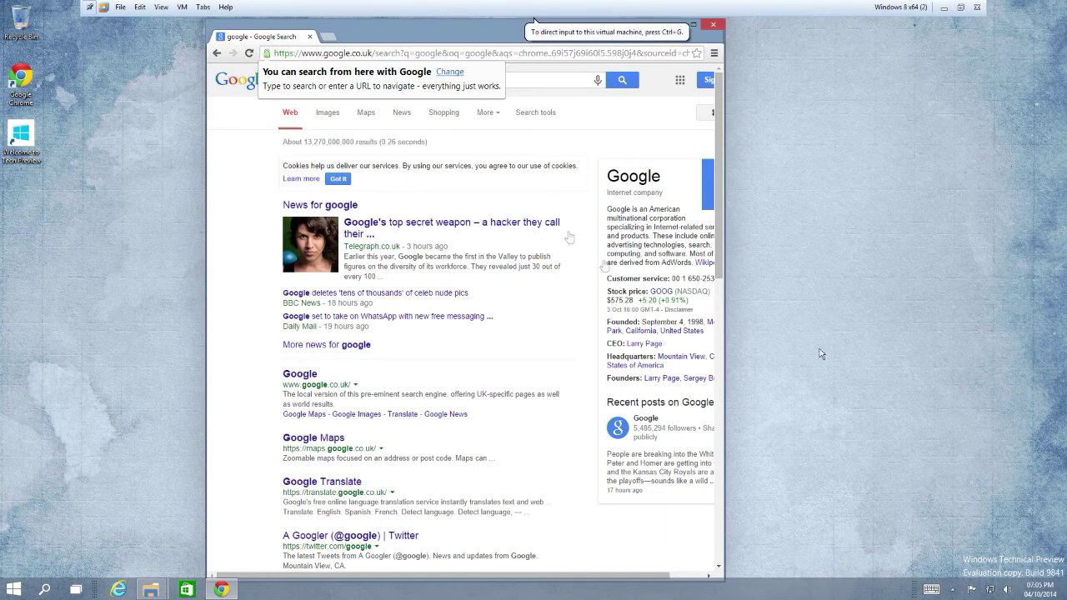
{"action": "left_click", "coordinate": [160, 6]}
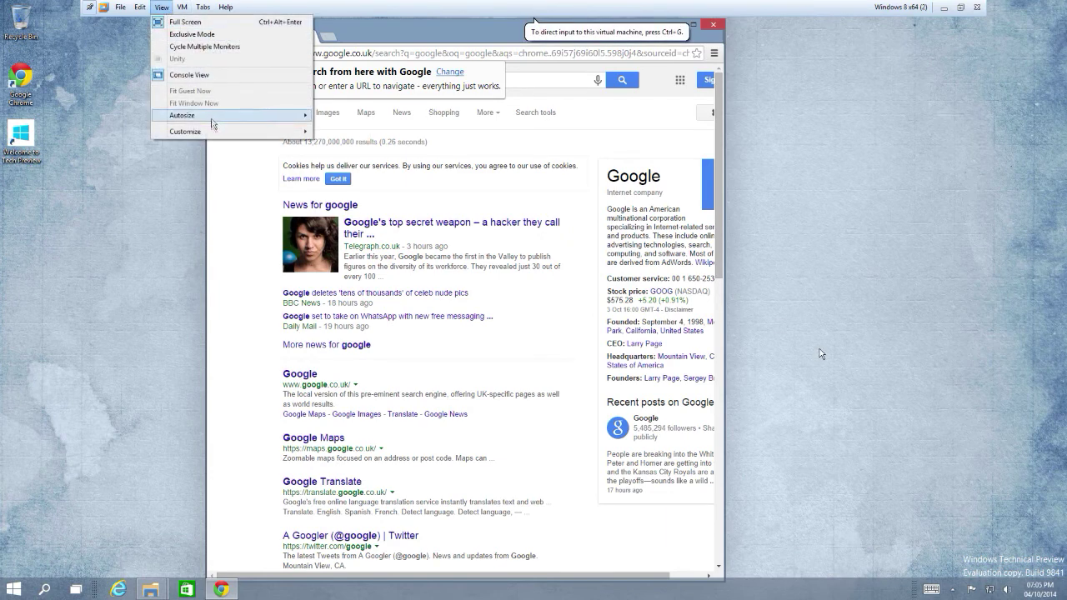
{"action": "mouse_move", "coordinate": [211, 134]}
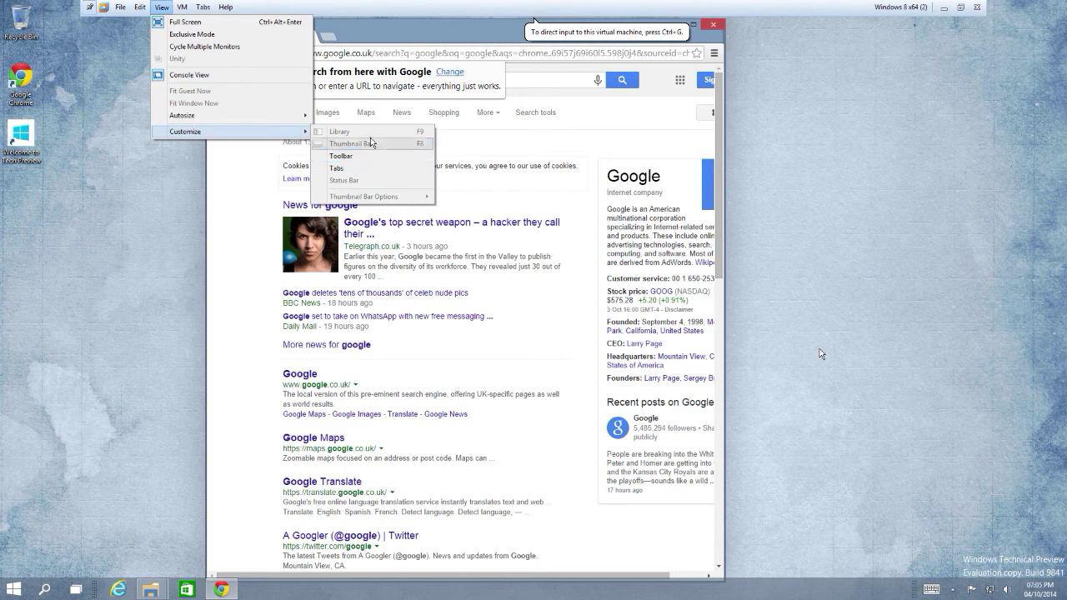
{"action": "left_click", "coordinate": [369, 158]}
{"action": "left_click", "coordinate": [161, 7]}
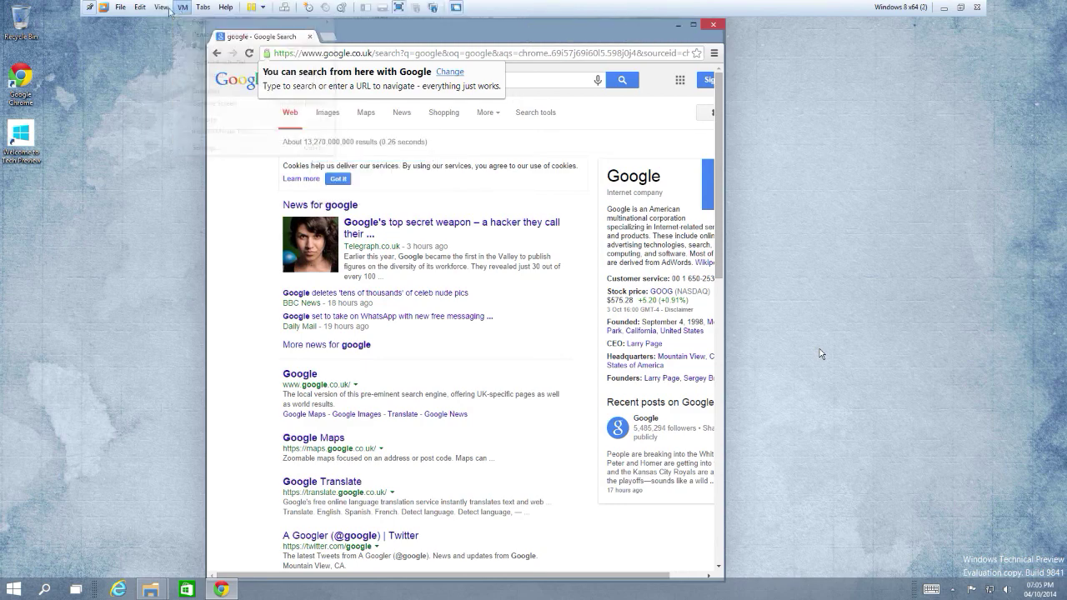
{"action": "mouse_move", "coordinate": [305, 133]}
{"action": "left_click", "coordinate": [341, 156]}
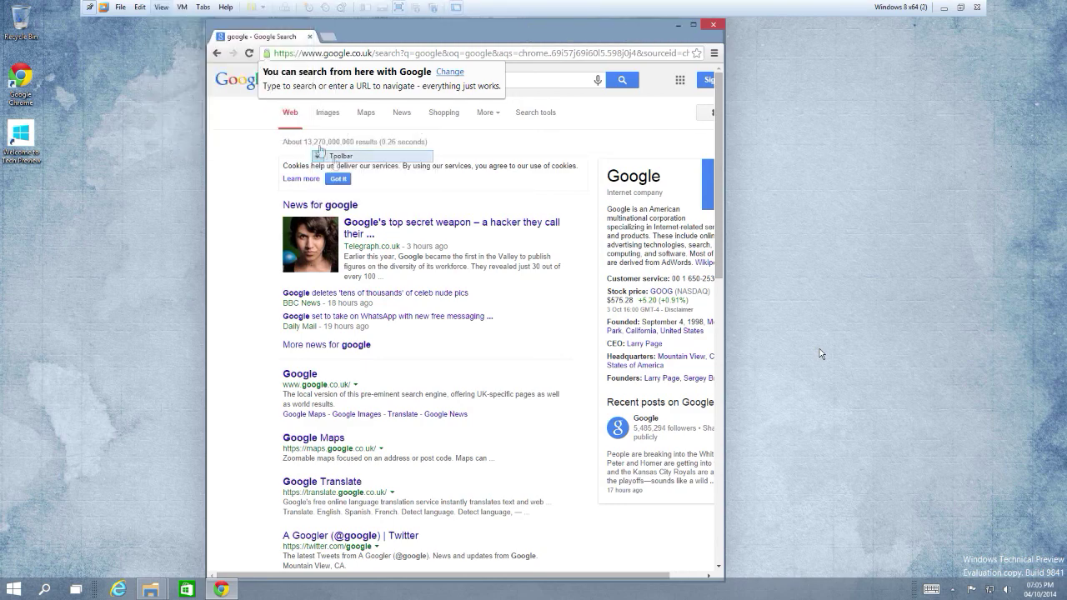
Step: Toggle Console View on and off, then enter Exclusive Mode and confirm it
{"action": "left_click", "coordinate": [160, 7]}
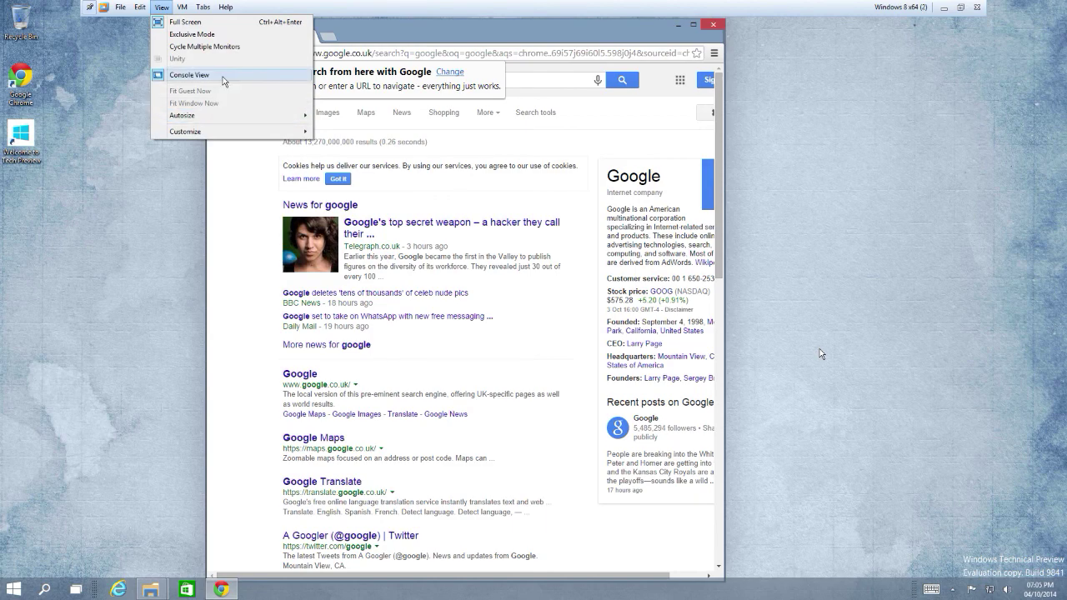
{"action": "left_click", "coordinate": [222, 75]}
{"action": "left_click", "coordinate": [161, 7]}
{"action": "left_click", "coordinate": [187, 76]}
{"action": "left_click", "coordinate": [161, 7]}
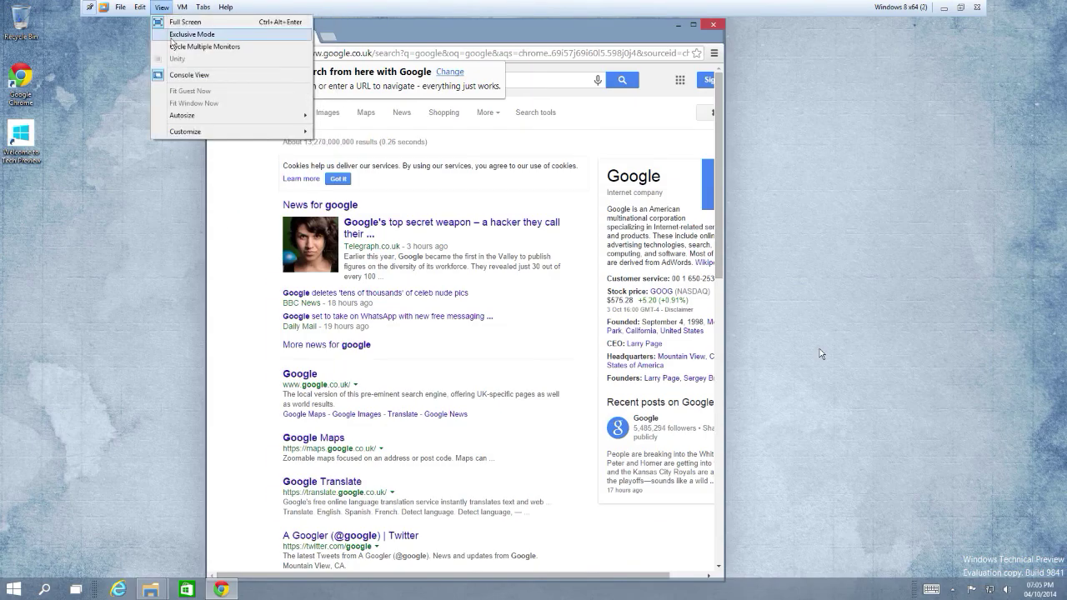
{"action": "left_click", "coordinate": [191, 35]}
{"action": "left_click", "coordinate": [539, 331]}
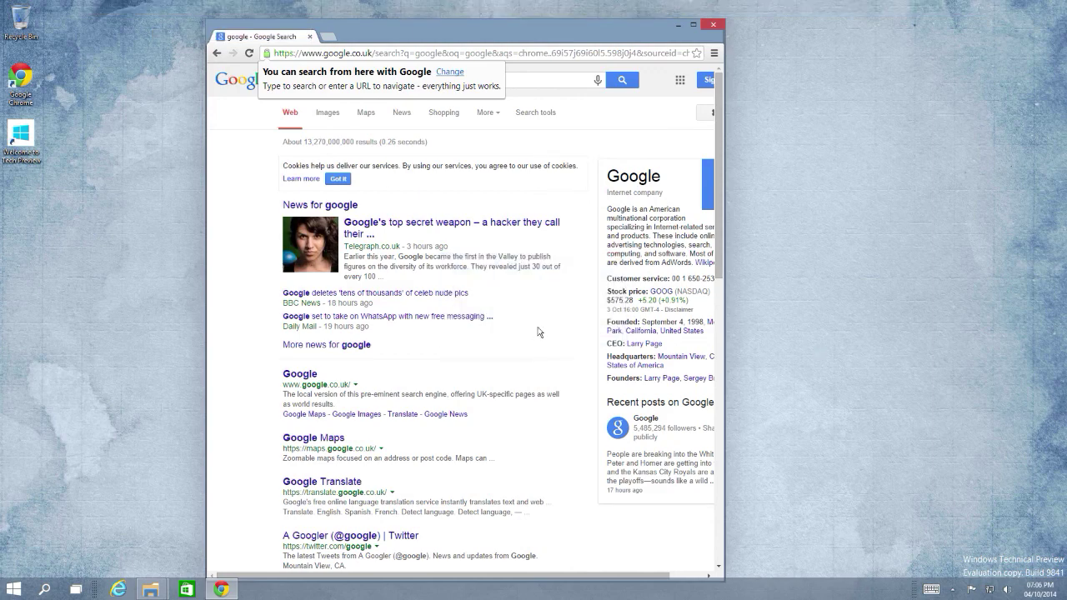
Step: Maximize Chrome, peek at the Google apps panel, then close the Chrome window
{"action": "double_click", "coordinate": [449, 17]}
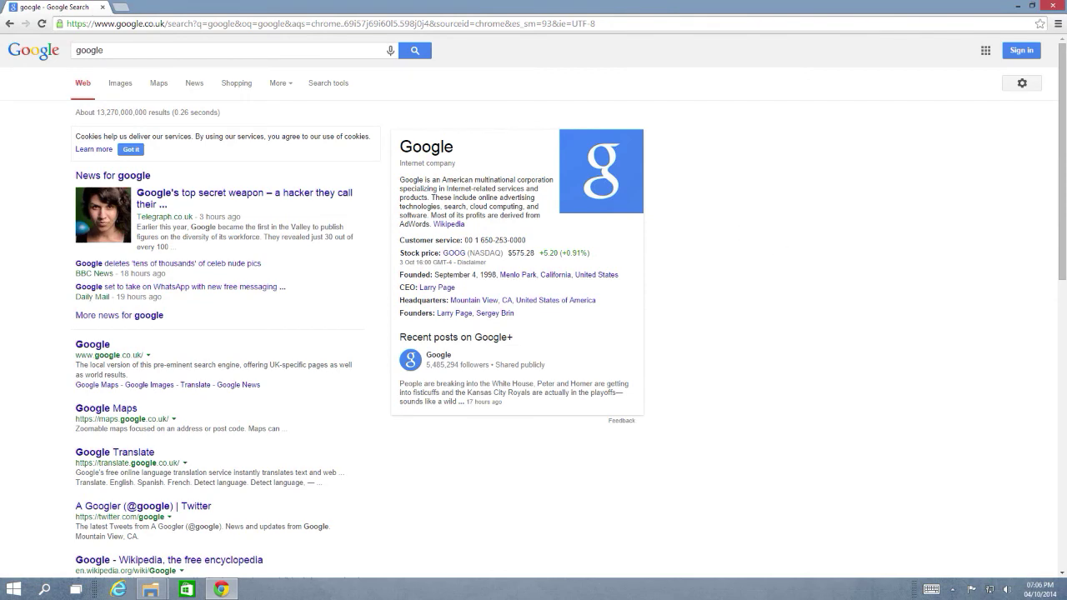
{"action": "scroll", "coordinate": [845, 369], "scroll_direction": "down", "scroll_amount": 3}
{"action": "scroll", "coordinate": [846, 369], "scroll_direction": "up", "scroll_amount": 3}
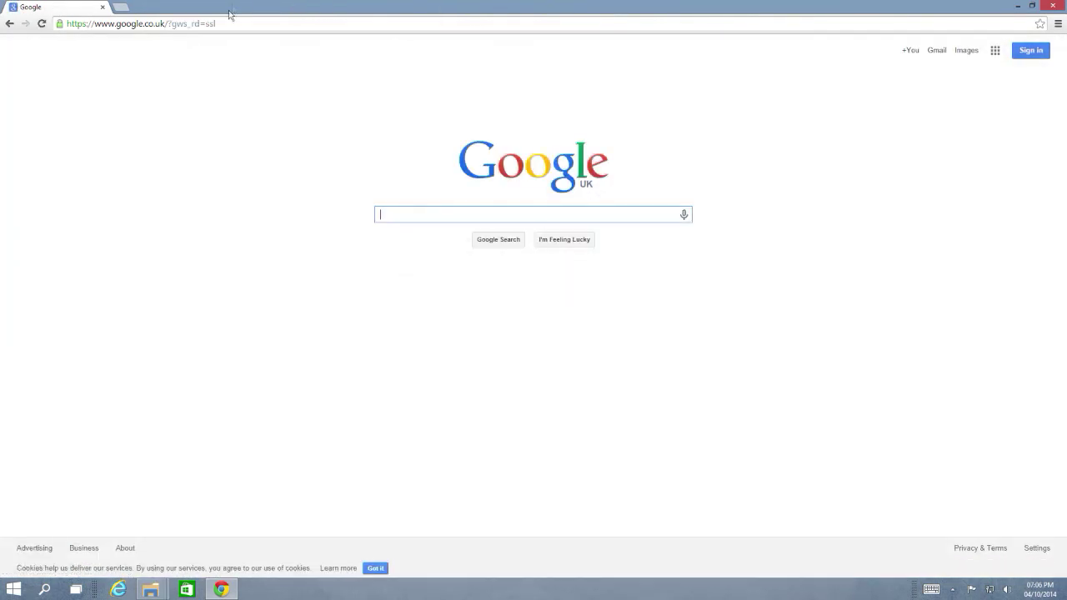
{"action": "left_click", "coordinate": [996, 50]}
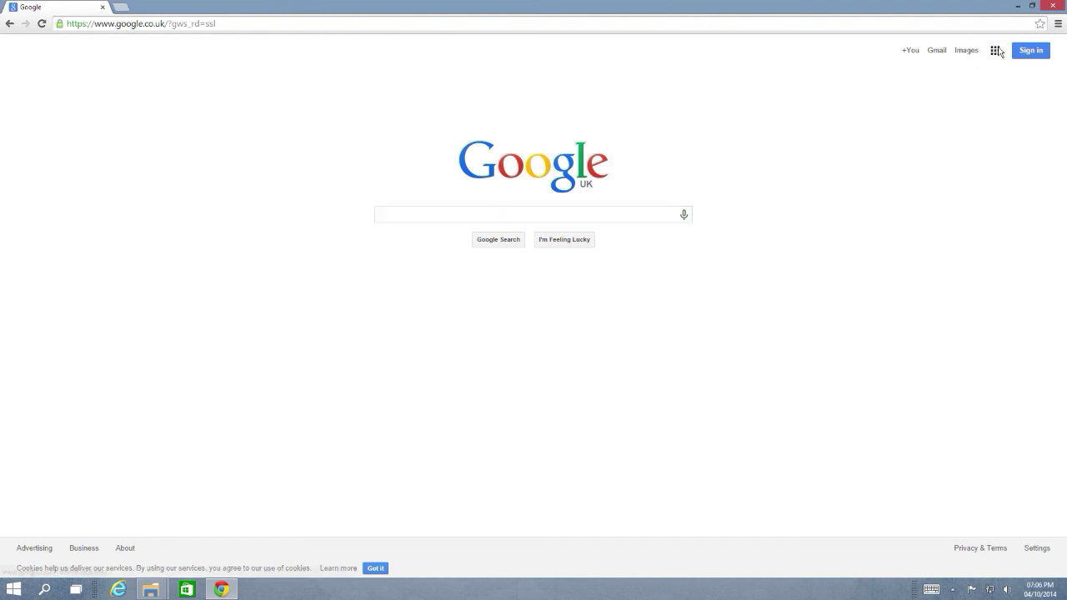
{"action": "left_click", "coordinate": [574, 361]}
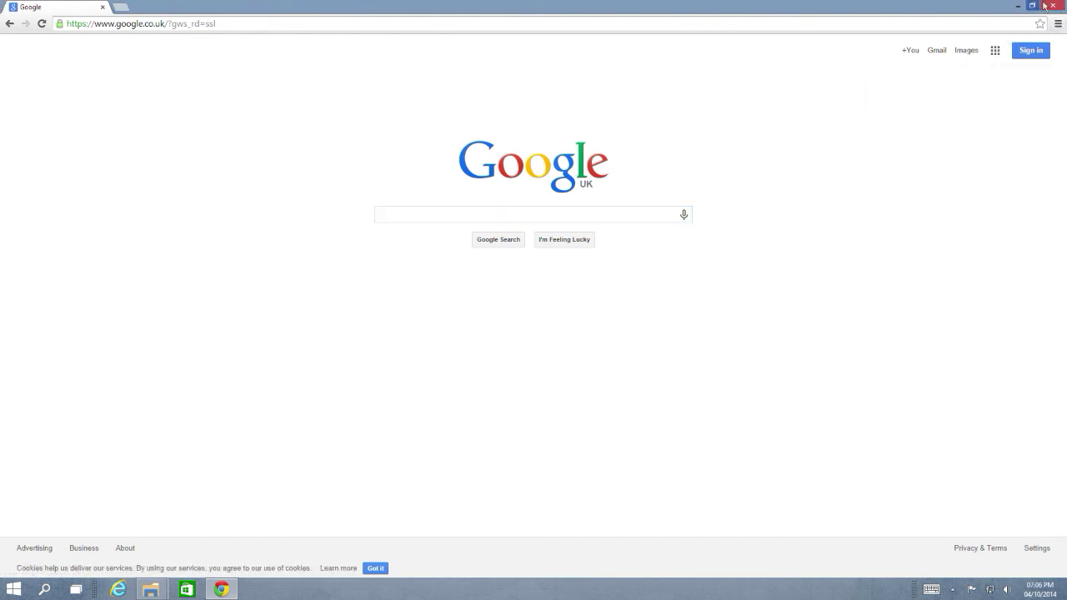
{"action": "left_click", "coordinate": [1052, 7]}
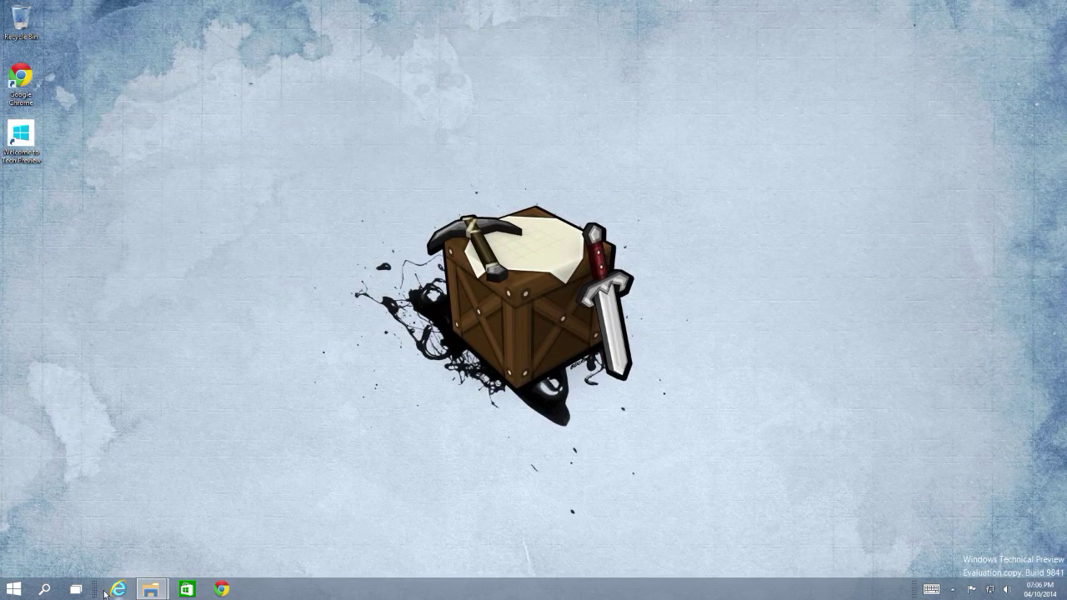
Step: Open File Explorer, restore it to a smaller window, and add a new virtual desktop
{"action": "left_click", "coordinate": [191, 540]}
{"action": "double_click", "coordinate": [983, 6]}
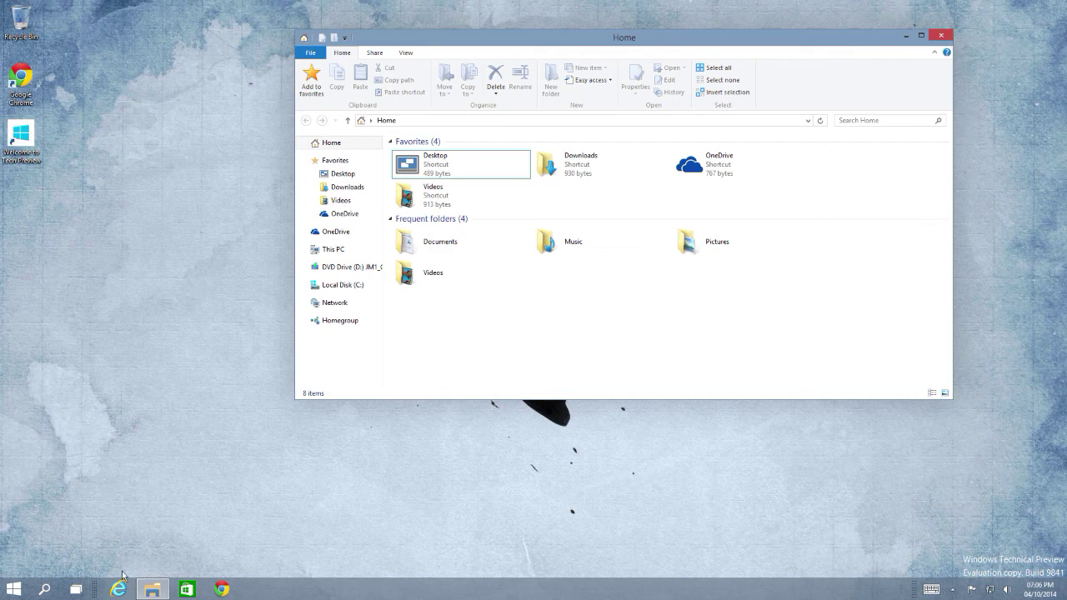
{"action": "left_click", "coordinate": [72, 590]}
{"action": "left_click", "coordinate": [520, 544]}
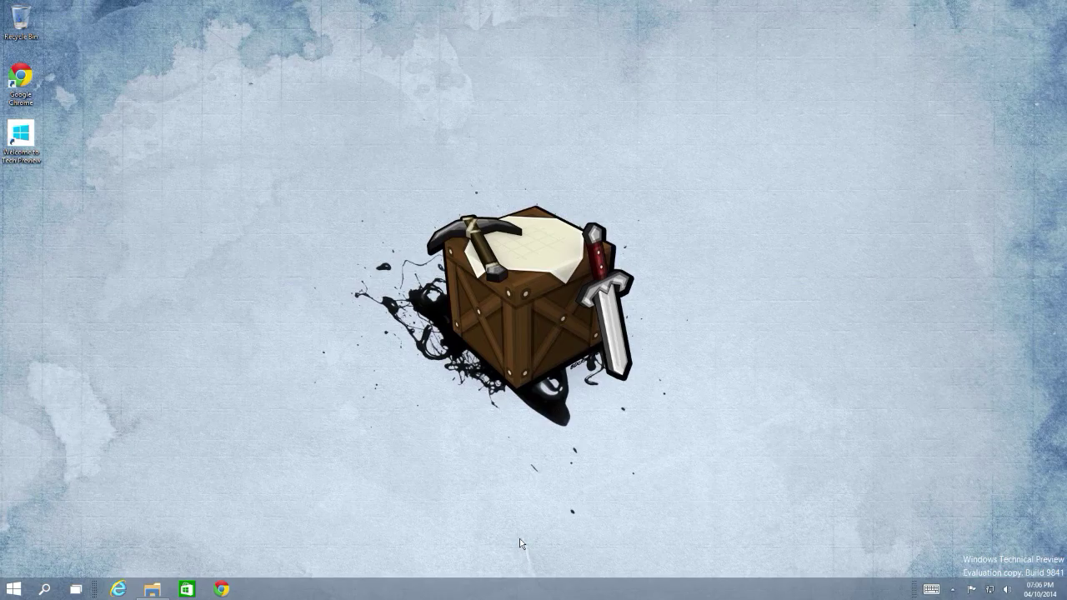
{"action": "mouse_move", "coordinate": [152, 589]}
{"action": "left_click", "coordinate": [152, 589]}
Step: Browse Downloads, OneDrive, the DVD drive and This PC, then open the Desktop folder
{"action": "left_click", "coordinate": [75, 588]}
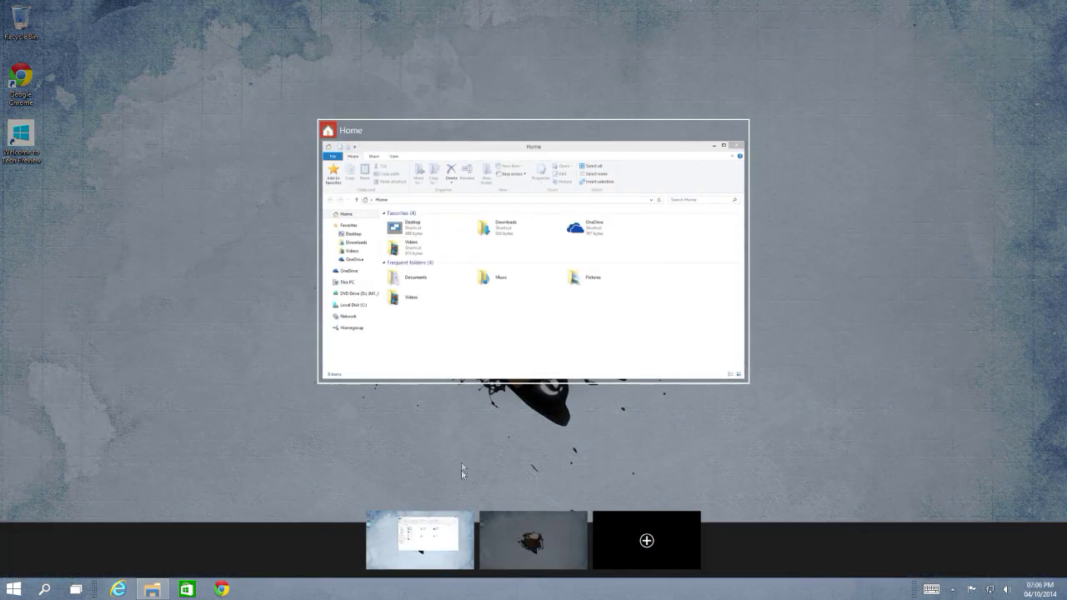
{"action": "left_click", "coordinate": [496, 238]}
{"action": "left_click", "coordinate": [372, 186]}
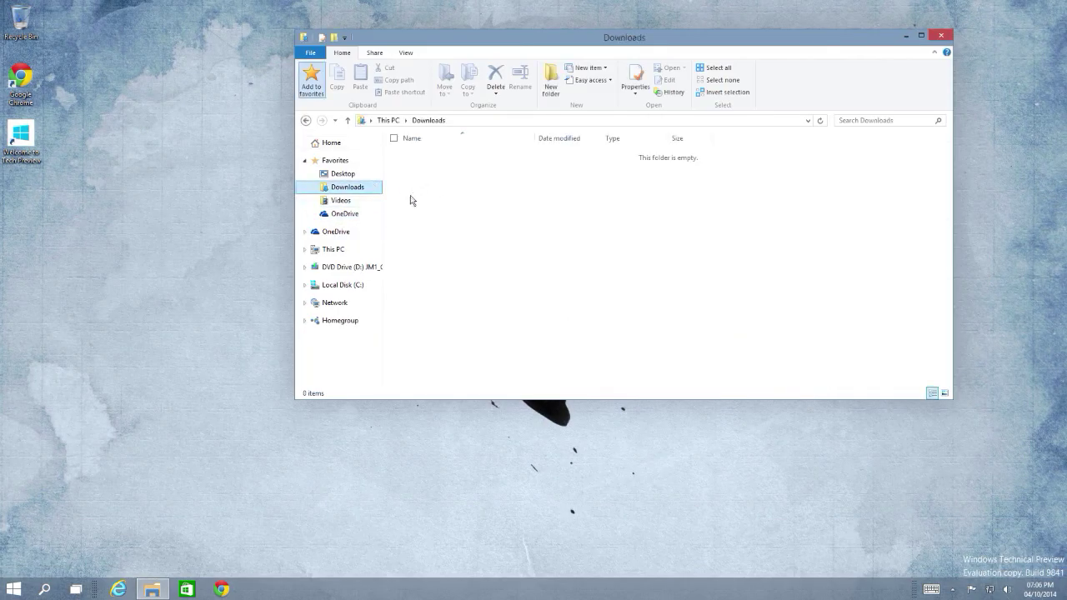
{"action": "left_click", "coordinate": [350, 232]}
{"action": "left_click", "coordinate": [355, 267]}
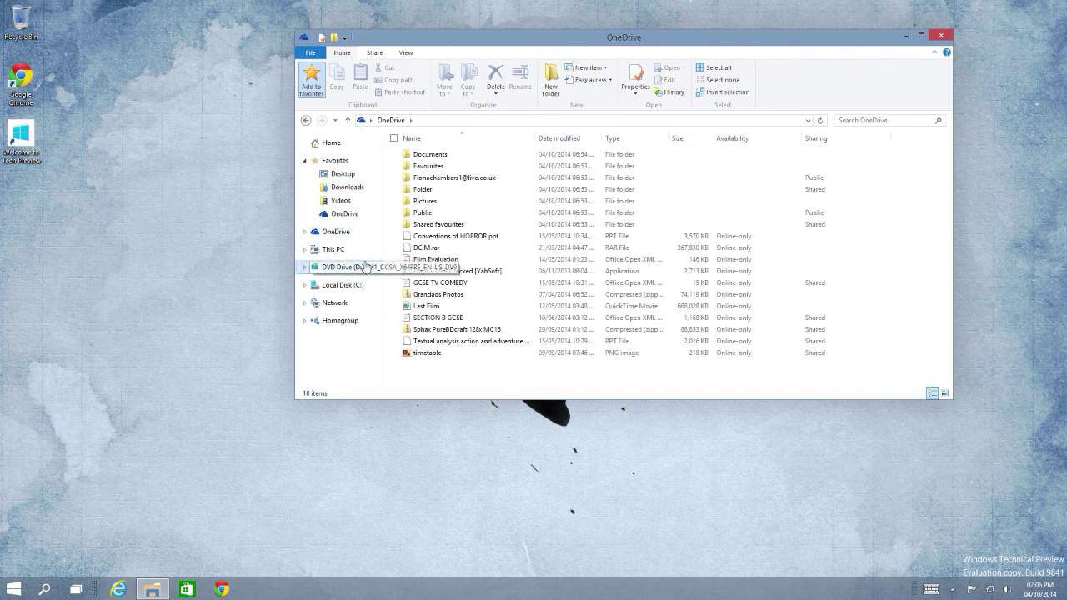
{"action": "left_click", "coordinate": [366, 249]}
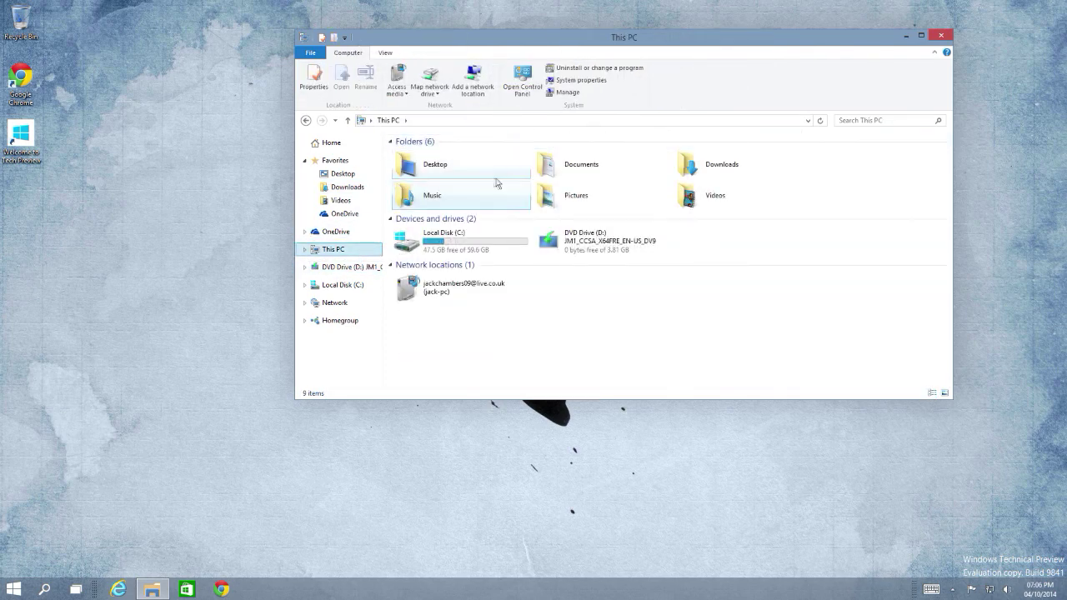
{"action": "double_click", "coordinate": [492, 170]}
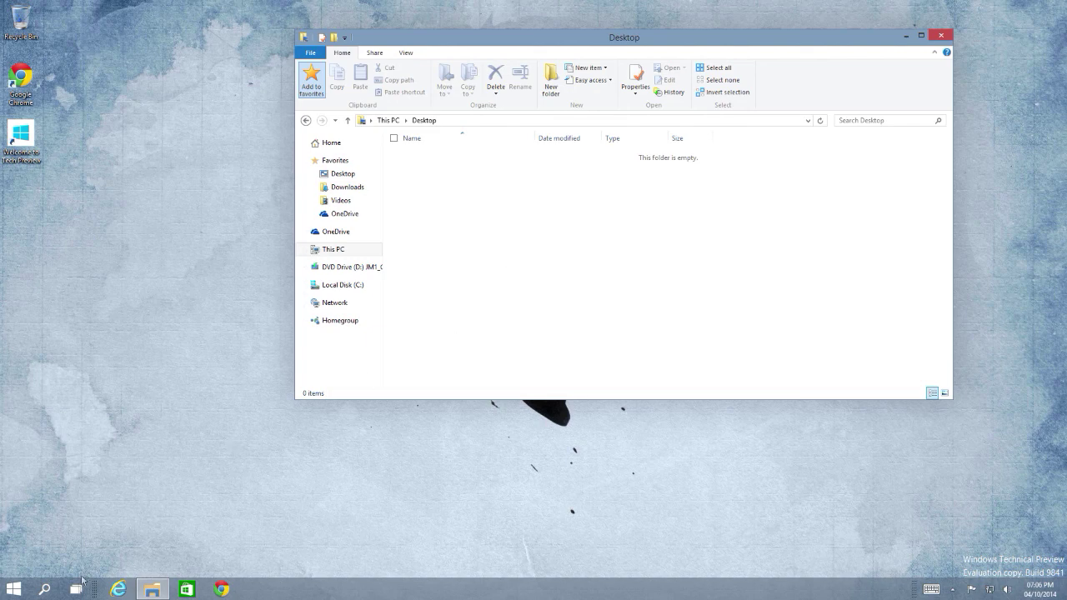
Step: Return to the Desktop folder window, then switch to the empty second desktop via Task View
{"action": "left_click", "coordinate": [76, 588]}
{"action": "left_click", "coordinate": [442, 533]}
{"action": "left_click", "coordinate": [70, 592]}
{"action": "left_click", "coordinate": [485, 543]}
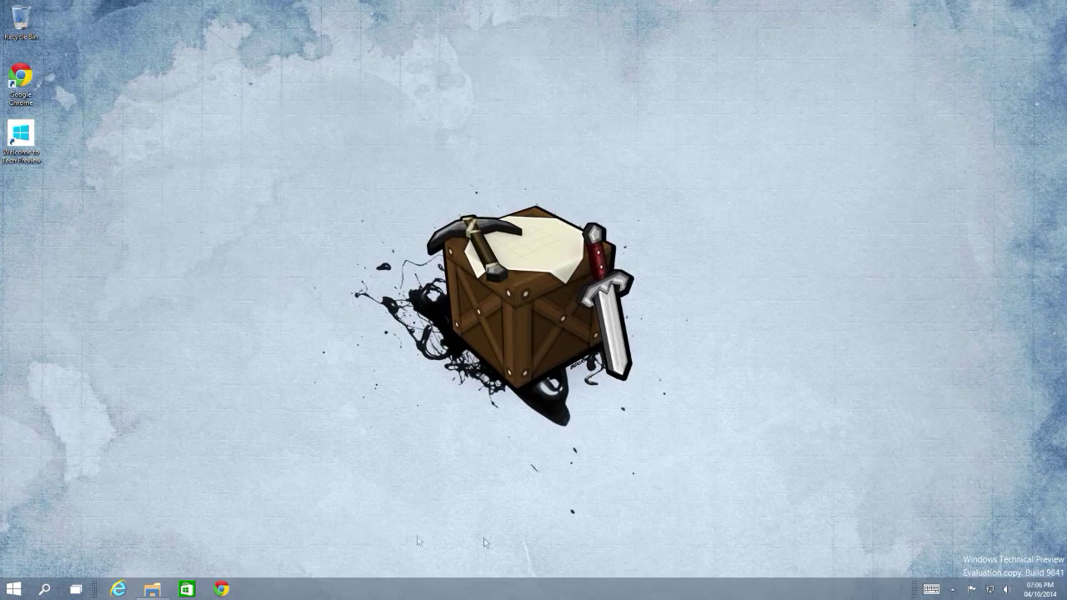
Step: Open a Home window from the Explorer jump list, open Pictures, then close it
{"action": "right_click", "coordinate": [153, 588]}
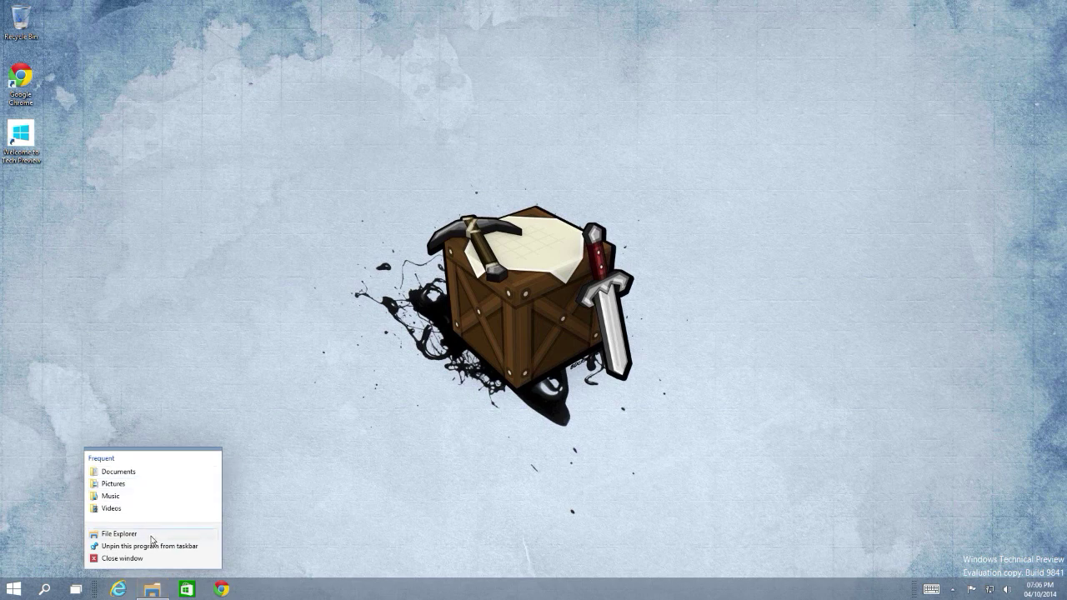
{"action": "left_click", "coordinate": [151, 536]}
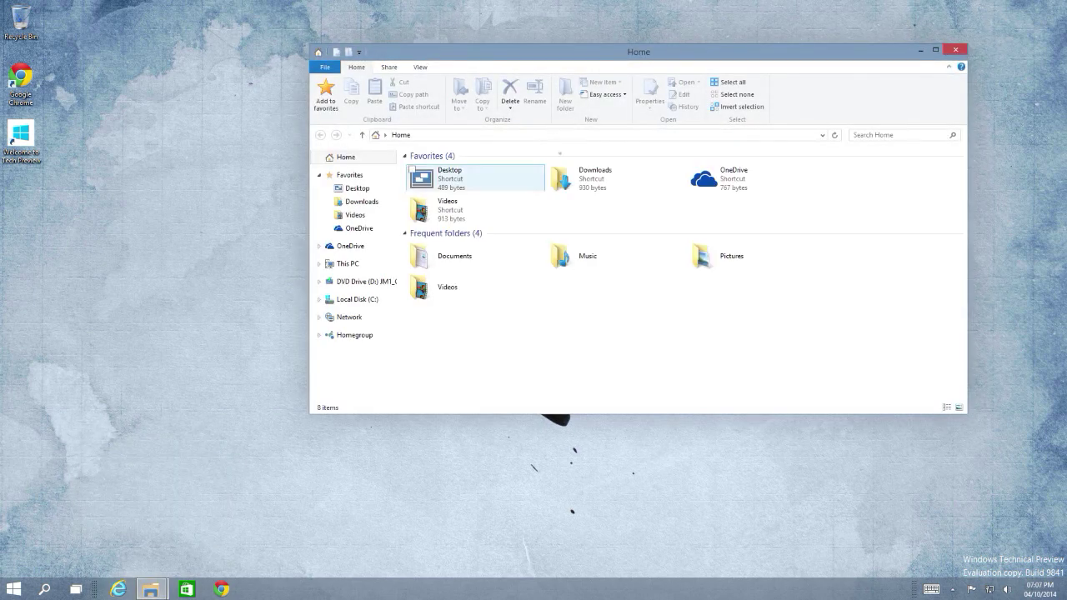
{"action": "left_click_drag", "start_coordinate": [810, 320], "coordinate": [488, 166]}
{"action": "double_click", "coordinate": [734, 262]}
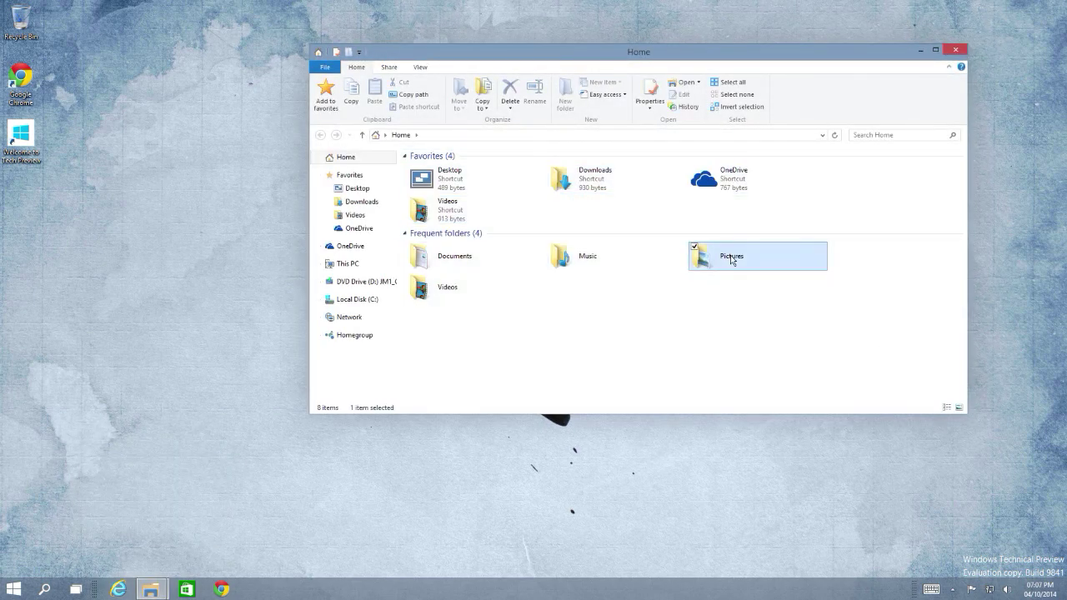
{"action": "left_click_drag", "start_coordinate": [152, 119], "coordinate": [110, 294]}
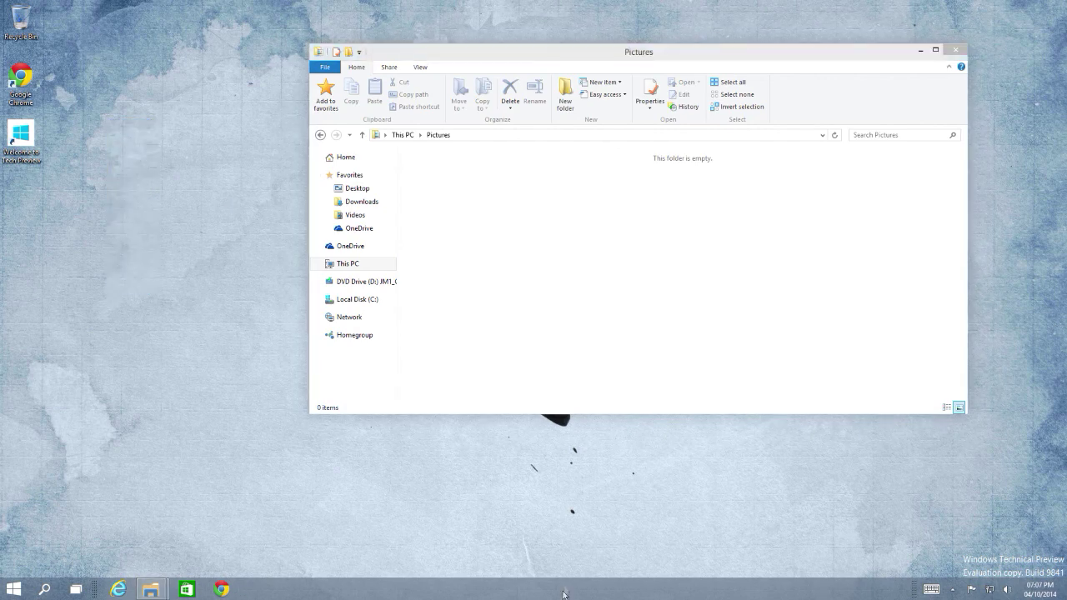
{"action": "left_click", "coordinate": [643, 225]}
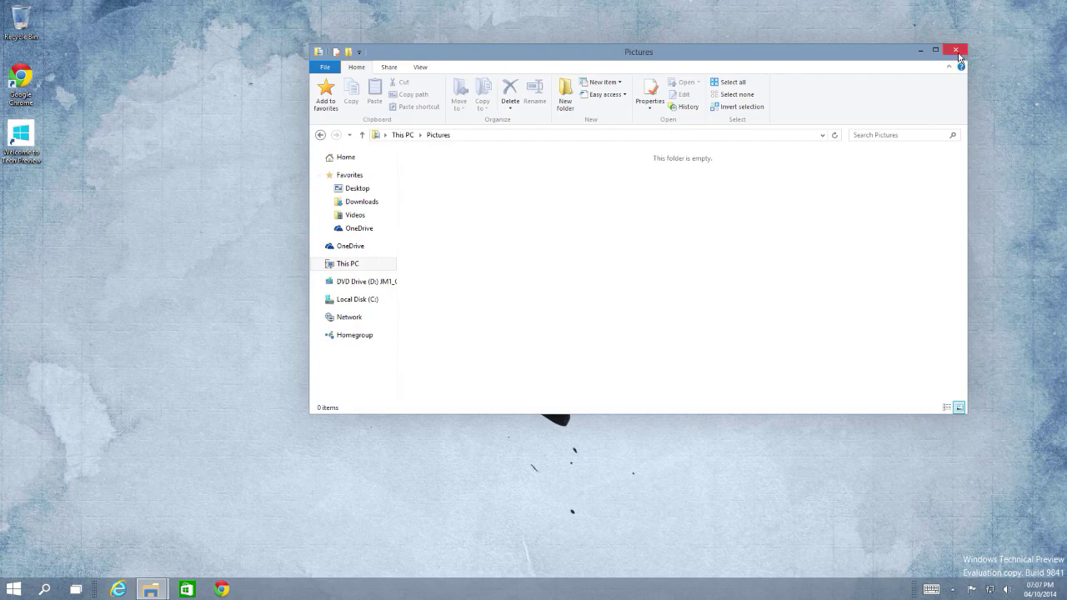
{"action": "left_click", "coordinate": [957, 51]}
Step: Open another Home window and switch between the two virtual desktops in Task View
{"action": "left_click", "coordinate": [75, 590]}
{"action": "left_click", "coordinate": [518, 545]}
{"action": "right_click", "coordinate": [167, 590]}
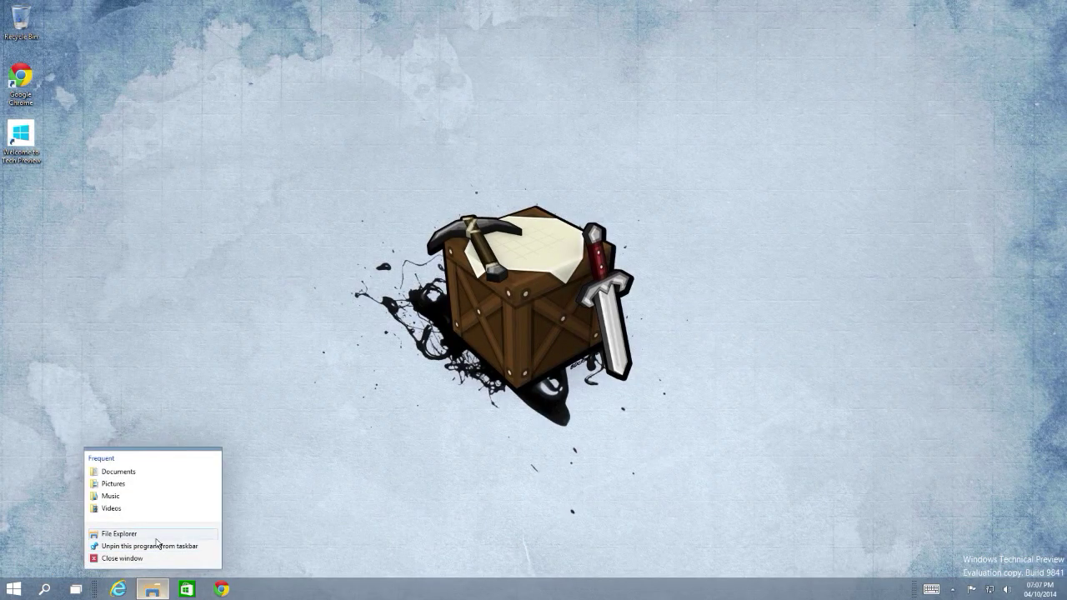
{"action": "left_click", "coordinate": [158, 537]}
{"action": "left_click", "coordinate": [83, 590]}
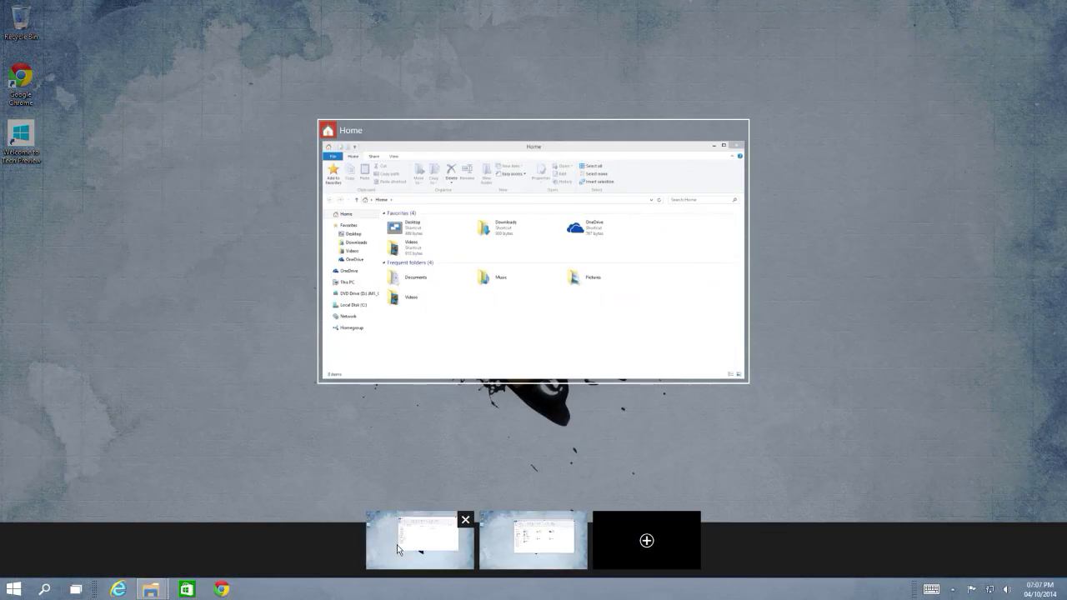
{"action": "left_click", "coordinate": [404, 544]}
{"action": "left_click", "coordinate": [75, 589]}
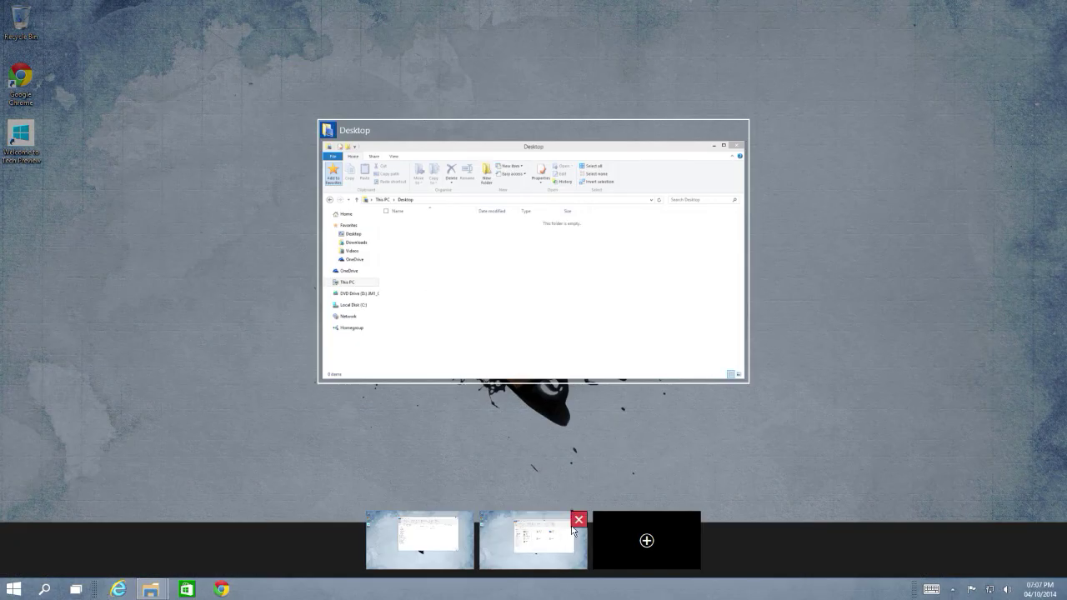
{"action": "left_click", "coordinate": [529, 538]}
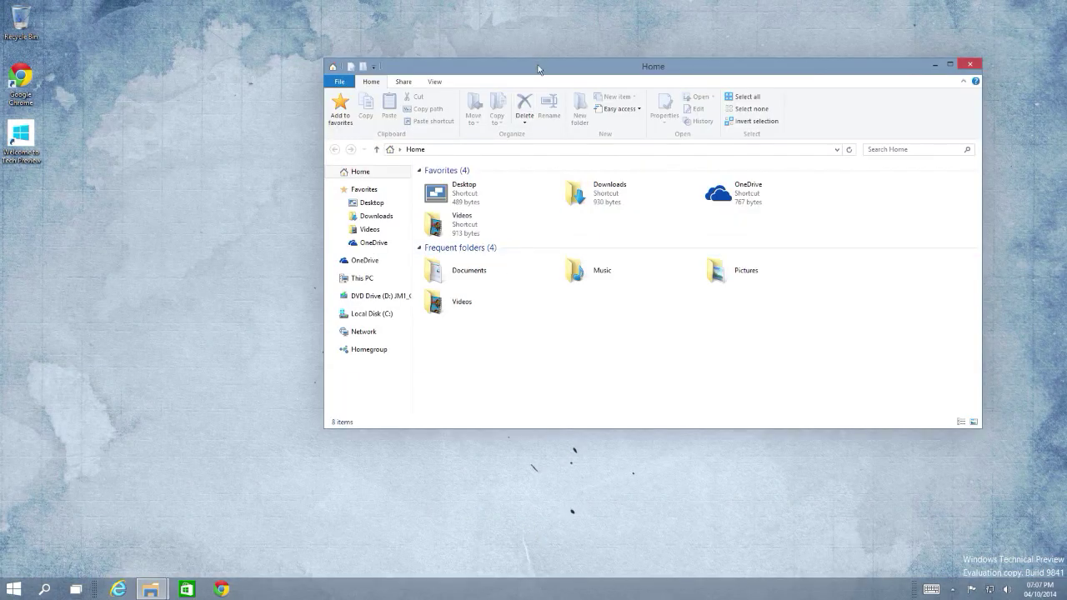
Step: Reposition the Home window, bring each Explorer window forward, and select then deselect the eight Home items
{"action": "left_click_drag", "start_coordinate": [538, 69], "coordinate": [455, 52]}
{"action": "mouse_move", "coordinate": [151, 590]}
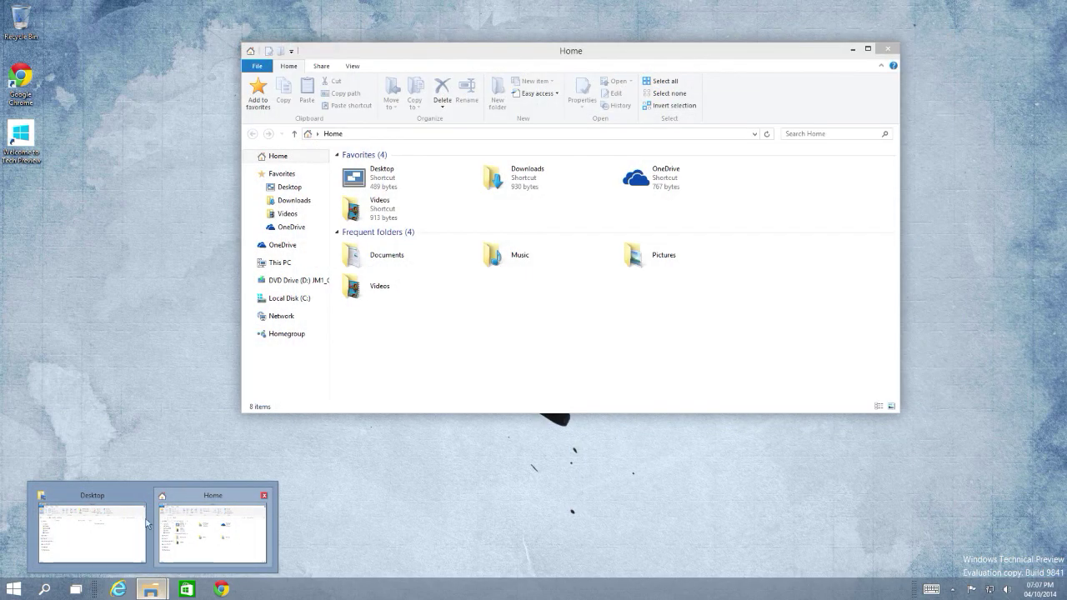
{"action": "left_click", "coordinate": [143, 521]}
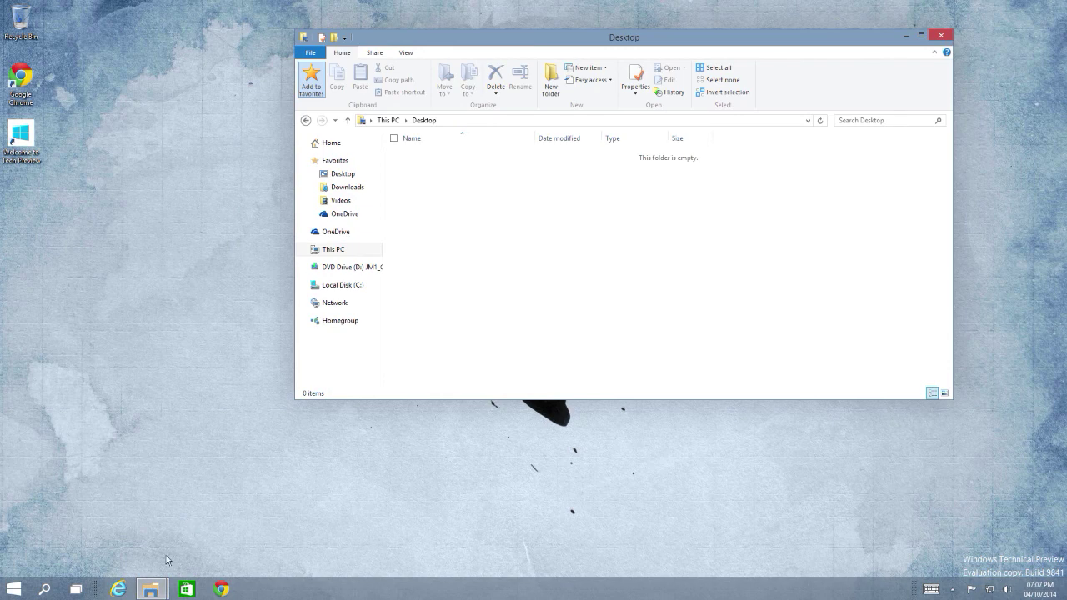
{"action": "mouse_move", "coordinate": [161, 592]}
{"action": "left_click", "coordinate": [201, 540]}
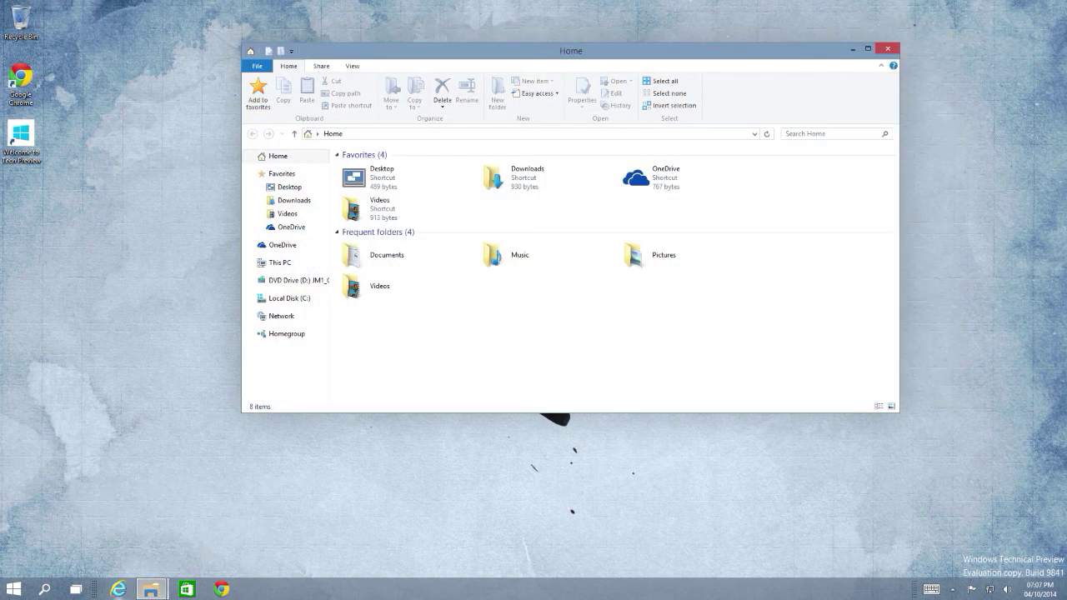
{"action": "left_click", "coordinate": [76, 590]}
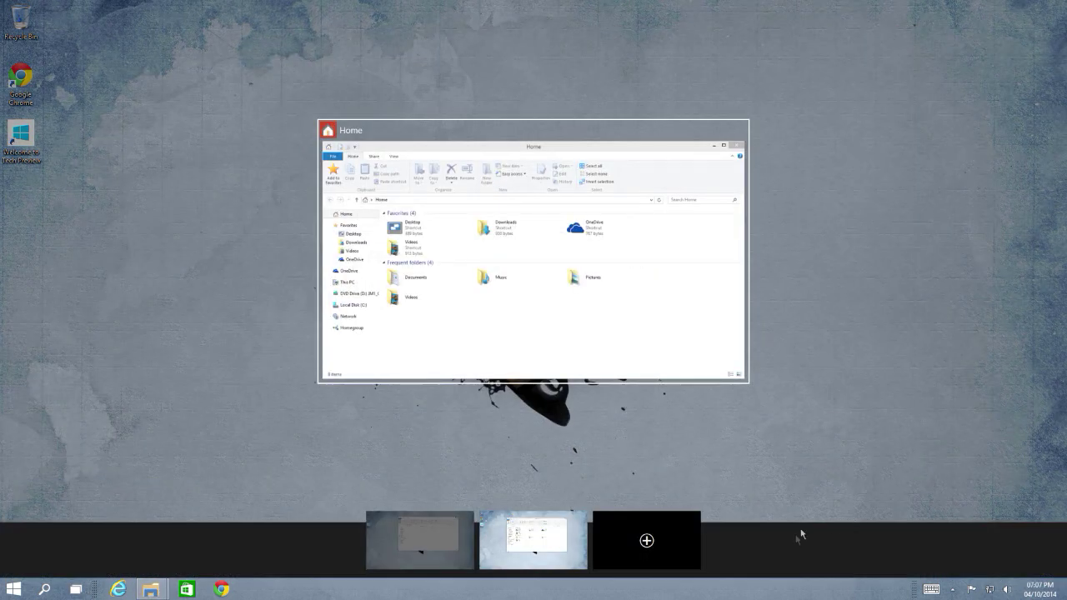
{"action": "left_click", "coordinate": [558, 543]}
{"action": "left_click_drag", "start_coordinate": [755, 345], "coordinate": [215, 140]}
{"action": "left_click", "coordinate": [696, 337]}
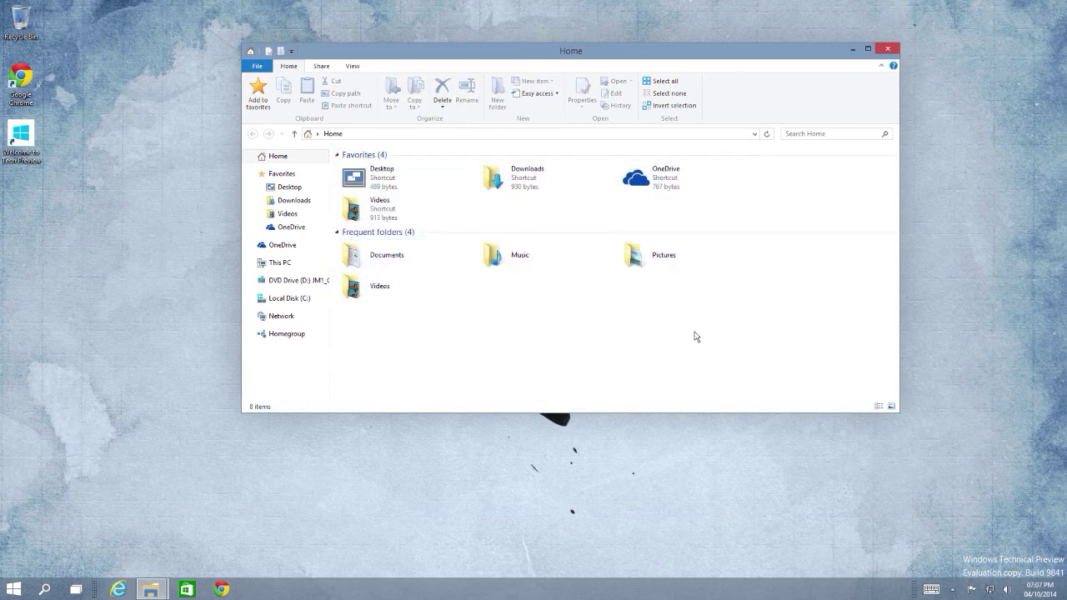